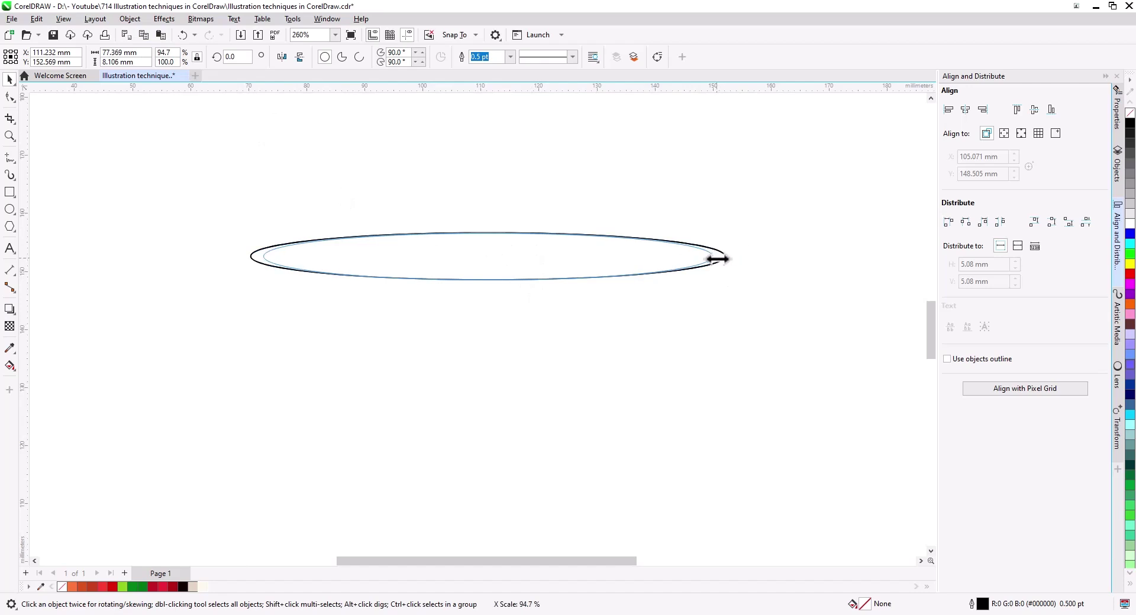
Reduce the inner ellipse's height to about 6.3 mm, leaving a gap to the outer ellipse at both its upper and lower edges.
left_click_drag(487, 285, 487, 277)
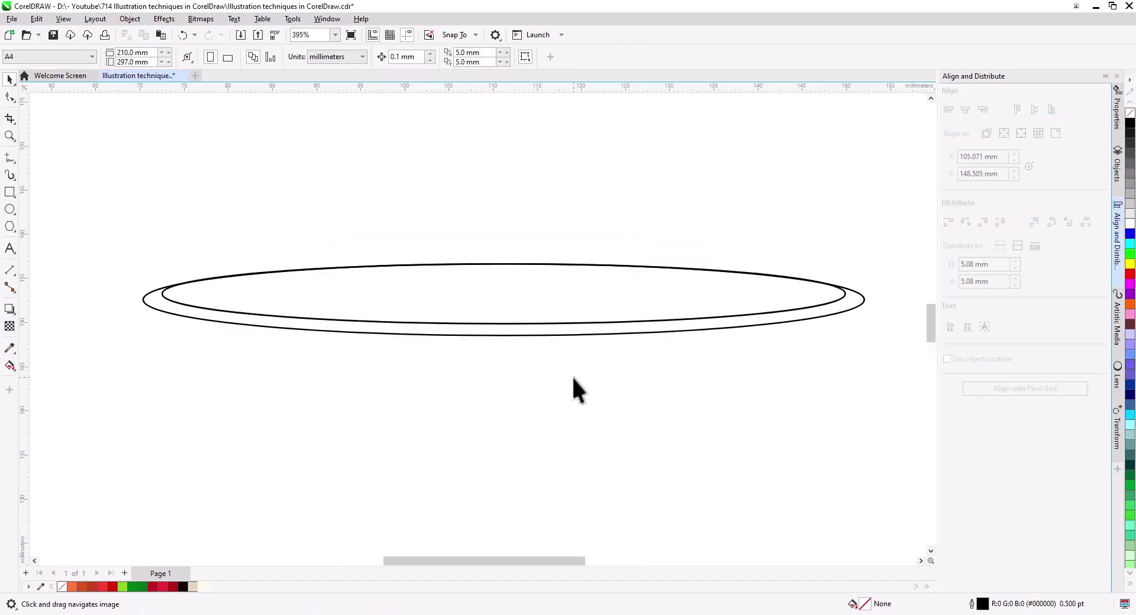
left_click(733, 305)
left_click_drag(505, 258, 502, 266)
scroll(506, 268, "up", 1)
scroll(533, 291, "down", 4)
left_click(219, 329)
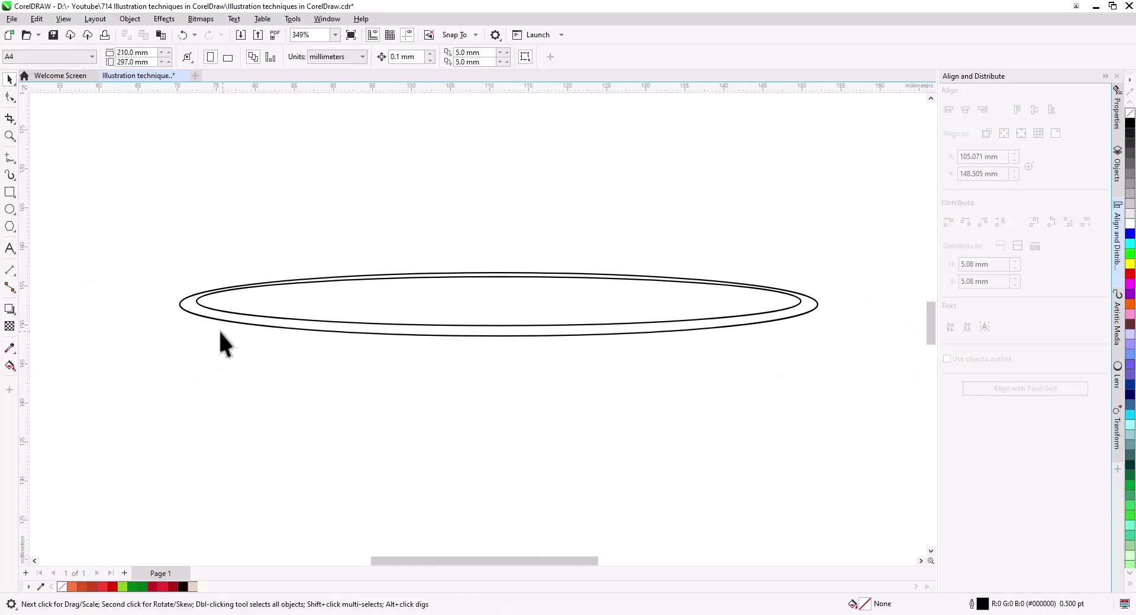
Fill the outer ellipse white and send a duplicate of it behind the other ellipses.
left_click(321, 314)
left_click_drag(443, 420, 402, 365)
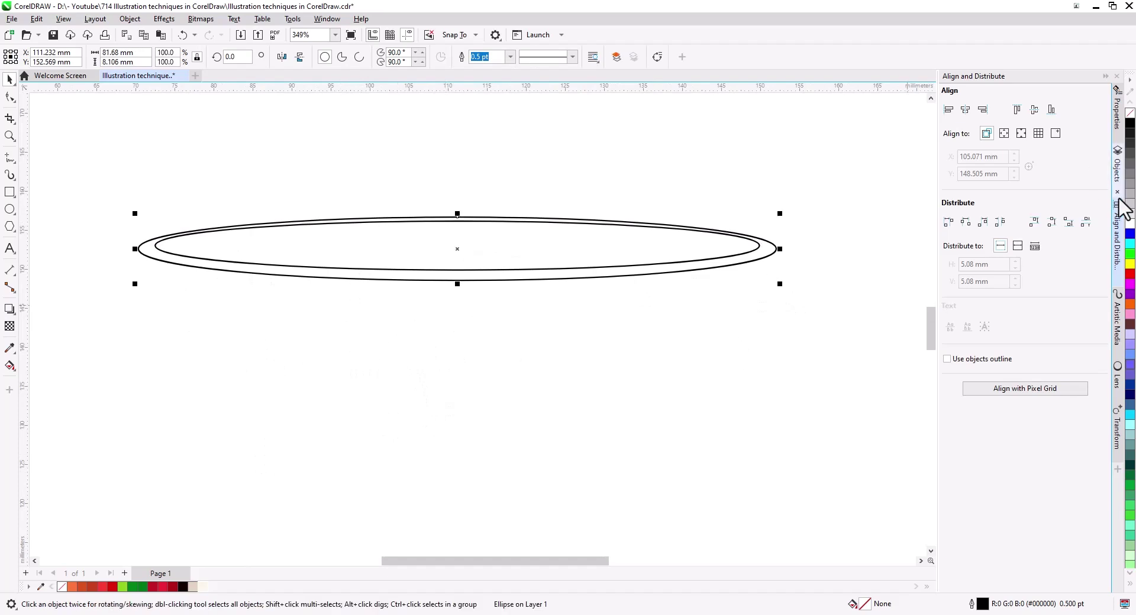
left_click(1130, 223)
left_click(161, 35)
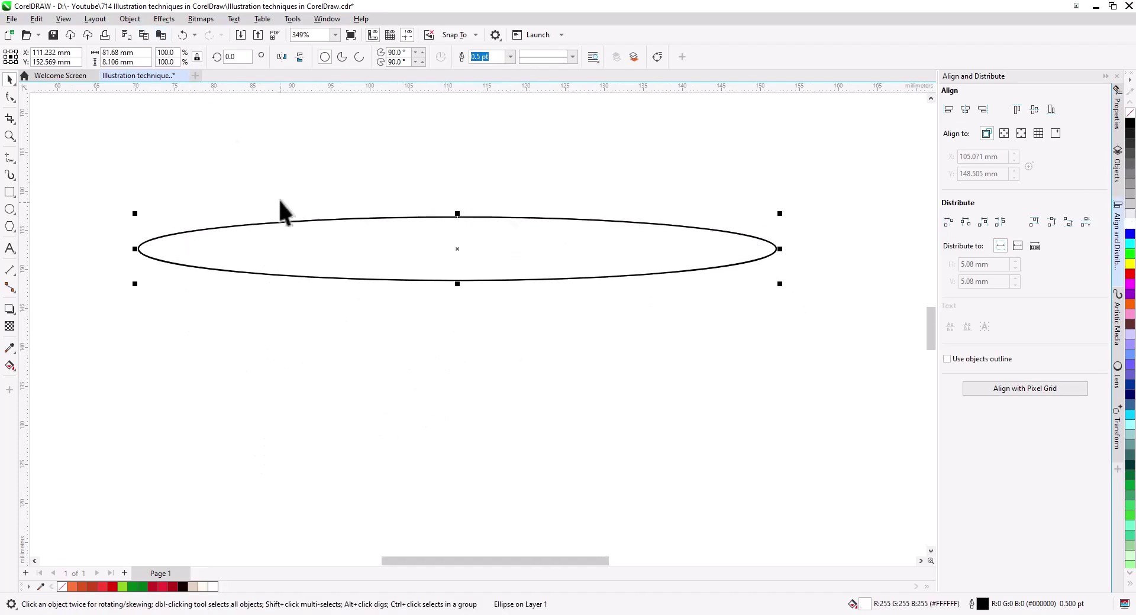
right_click(325, 246)
mouse_move(438, 329)
left_click(501, 344)
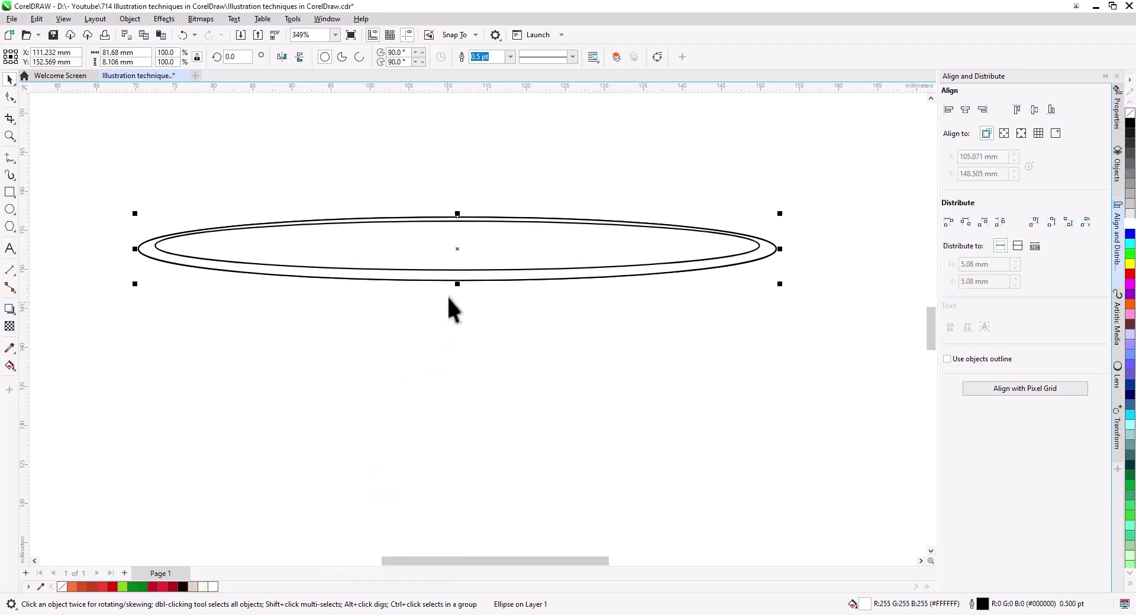
Stretch the outer ellipse's duplicate downward to a height of about 10.3 mm and convert it to curves.
left_click_drag(457, 284, 460, 305)
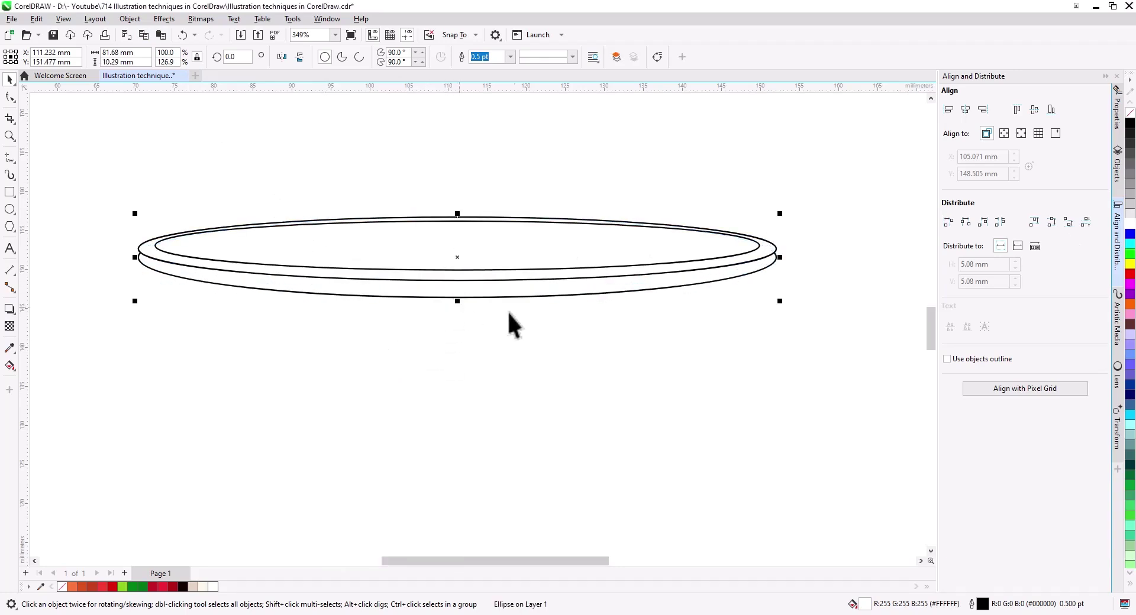
right_click(306, 293)
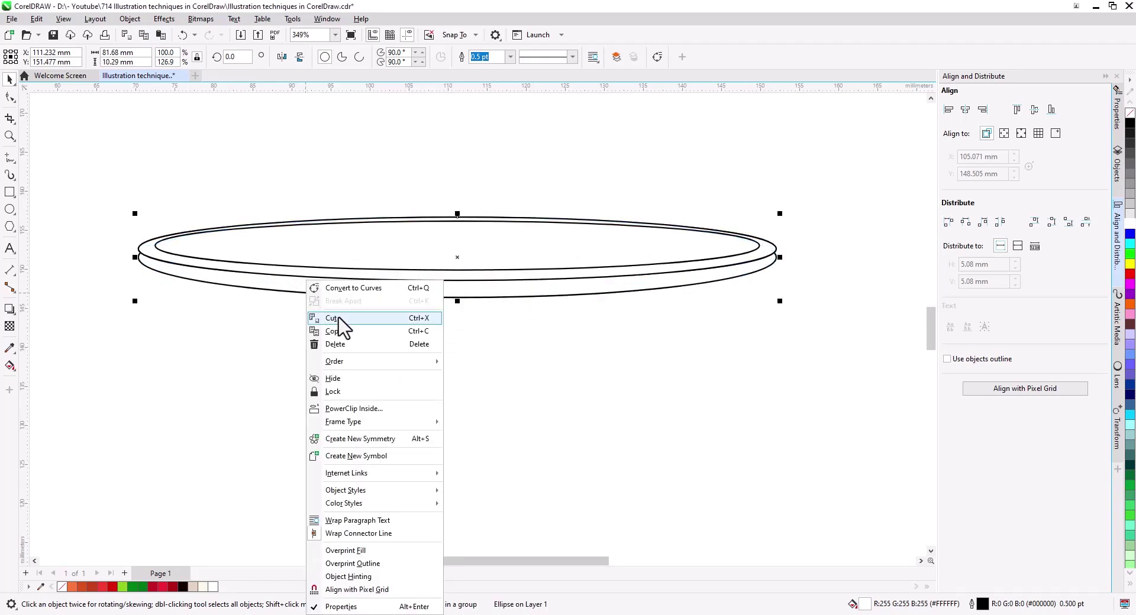
left_click(358, 288)
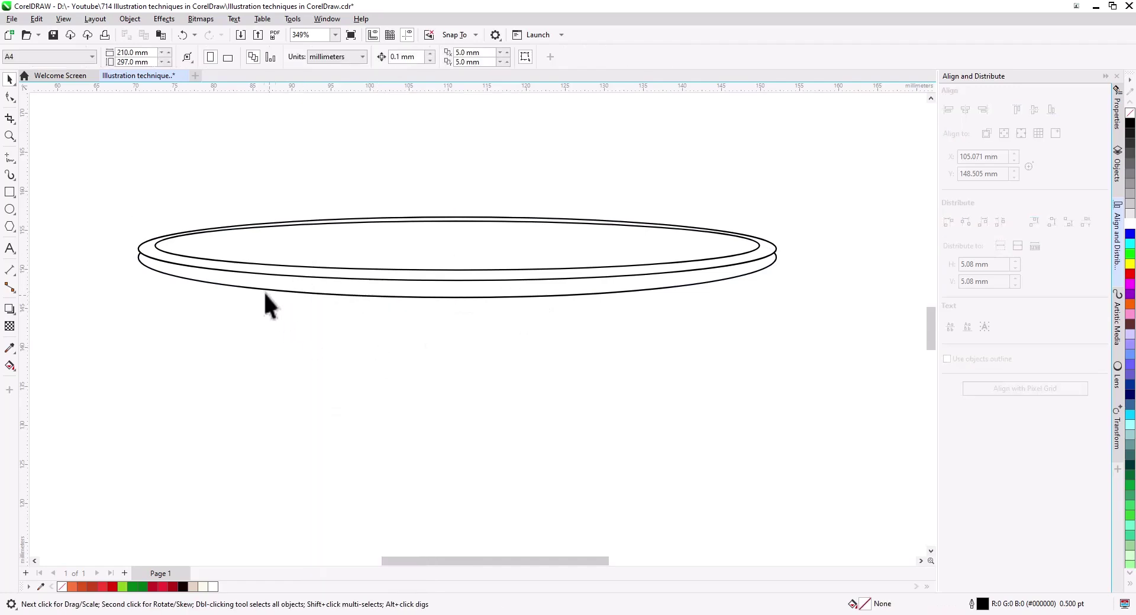
Raise the left and right nodes of the converted ellipse to meet the side ends of the rim ellipse.
scroll(264, 291, "up", 2)
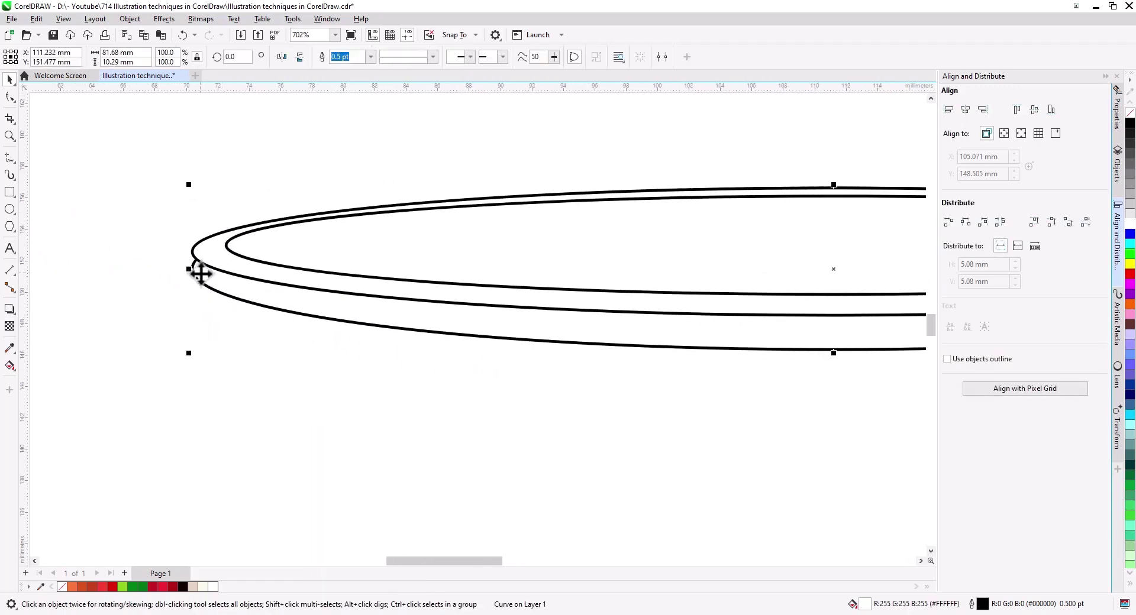
left_click(9, 97)
left_click_drag(193, 262, 193, 252)
left_click_drag(855, 357, 97, 425)
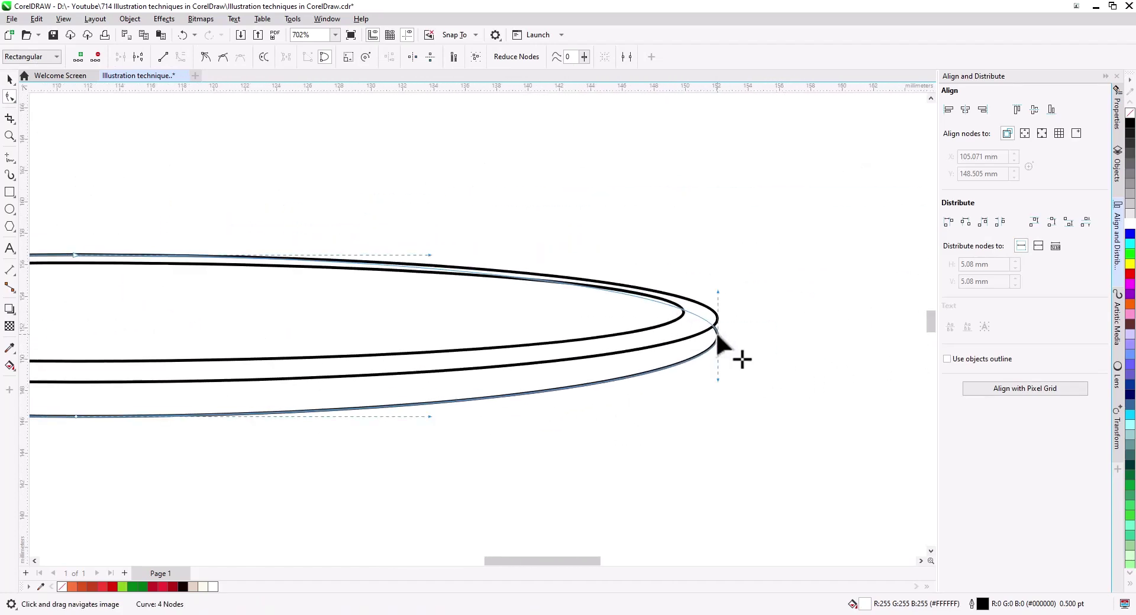
left_click_drag(715, 331, 719, 327)
scroll(615, 379, "down", 2)
scroll(569, 402, "down", 1)
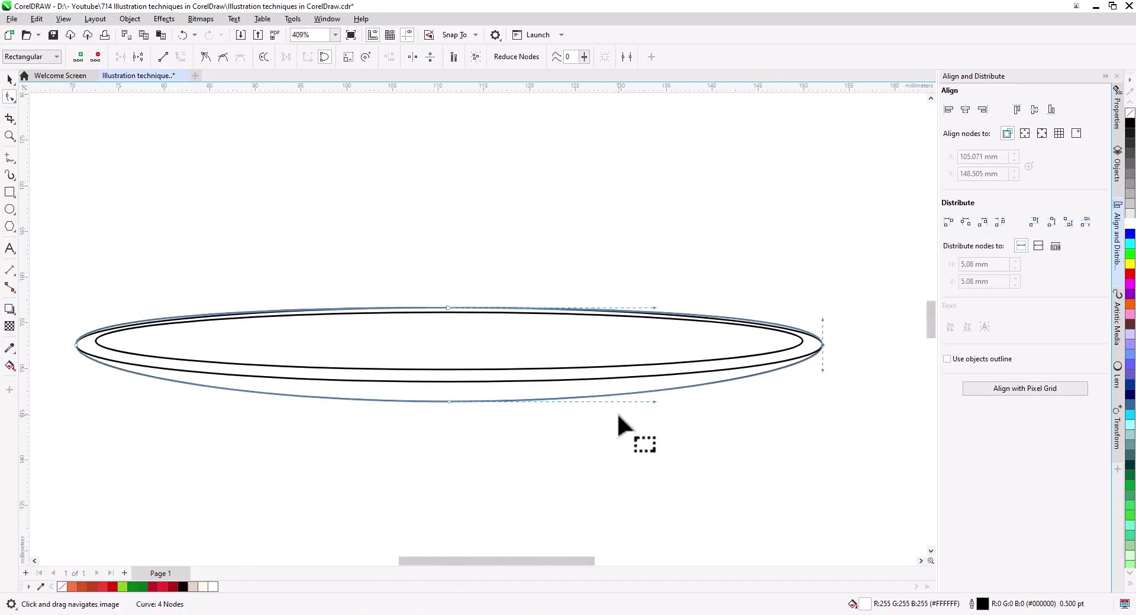
left_click(9, 79)
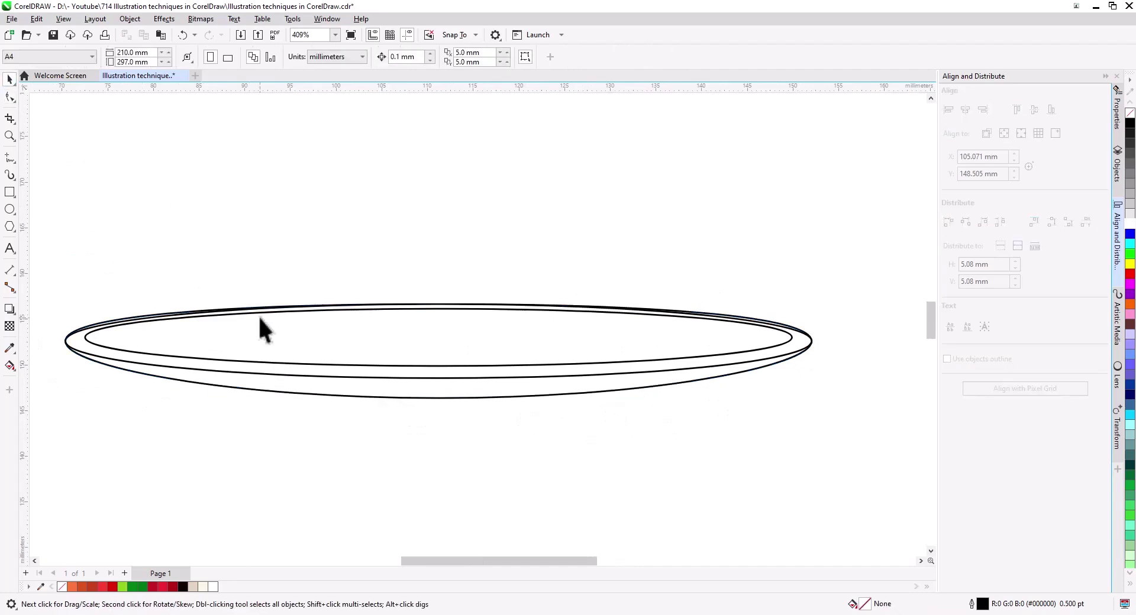
Extend the innermost ellipse downward to a height of about 7 mm and fill it light grey.
left_click(321, 367)
scroll(441, 393, "up", 2)
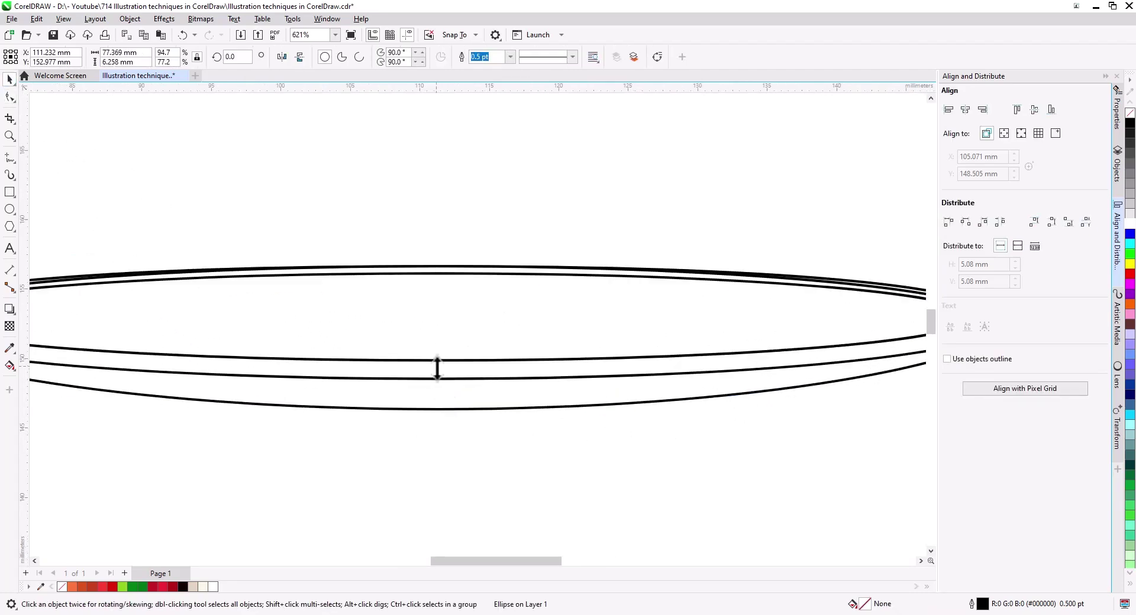
left_click_drag(436, 367, 436, 375)
scroll(497, 424, "down", 2)
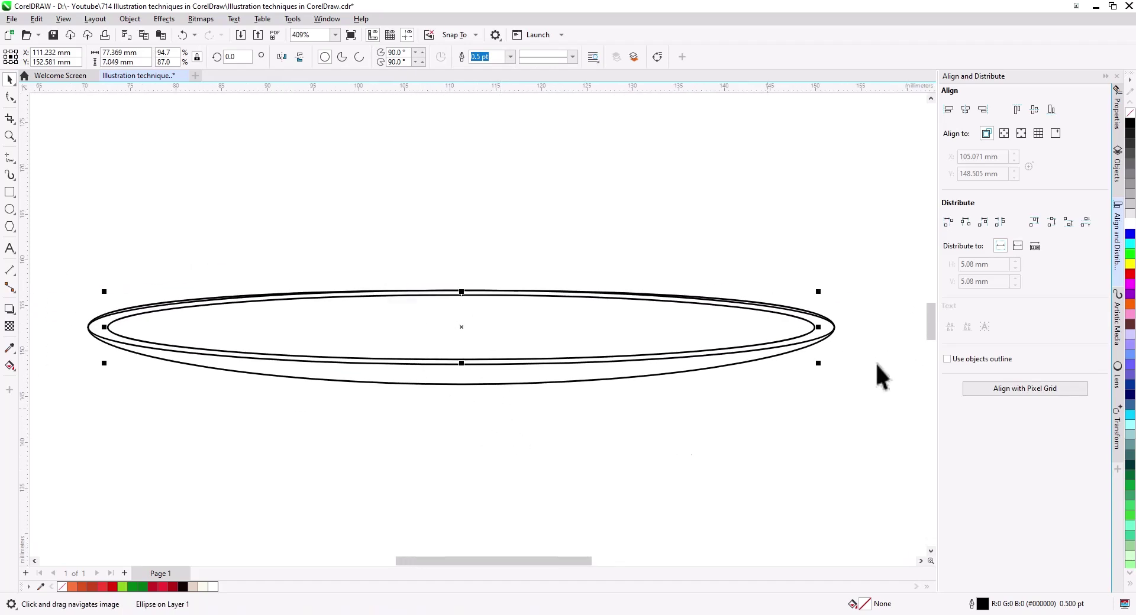
left_click(1130, 200)
left_click(157, 280)
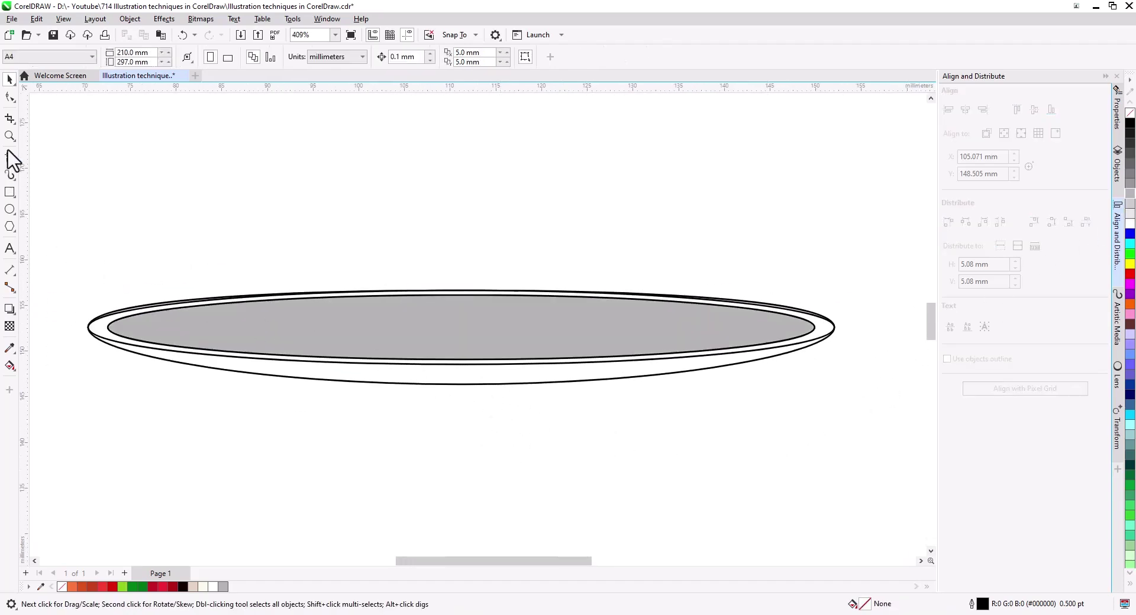
Remove the middle ellipse's segments around the grey ellipse with Virtual Segment Delete, leaving only the outer outline.
left_click(12, 122)
left_click(53, 144)
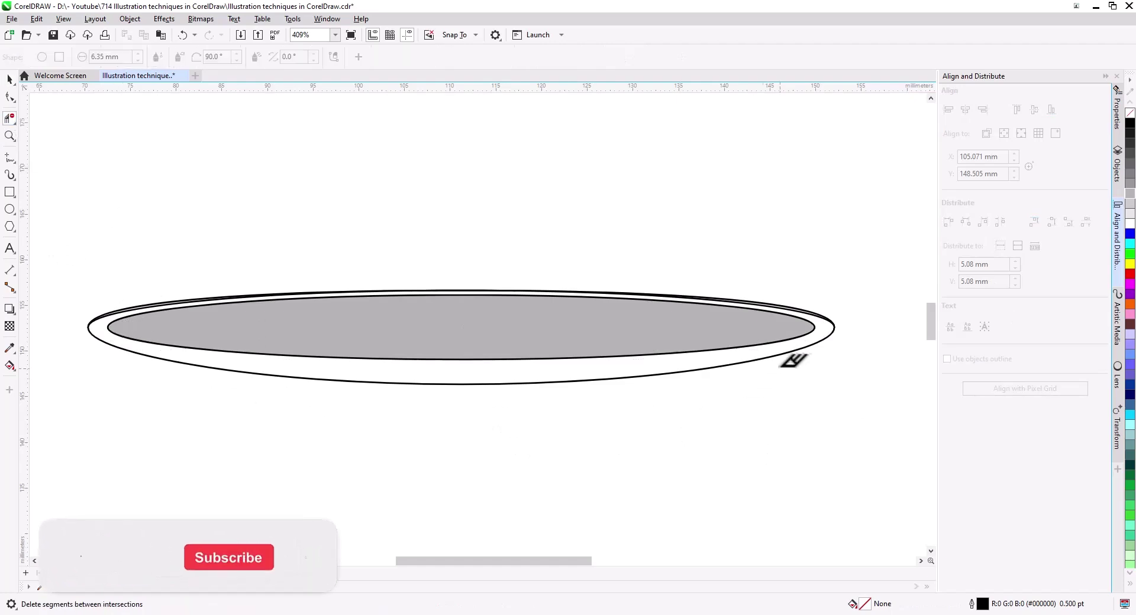
scroll(779, 307, "up", 1)
scroll(337, 339, "down", 1)
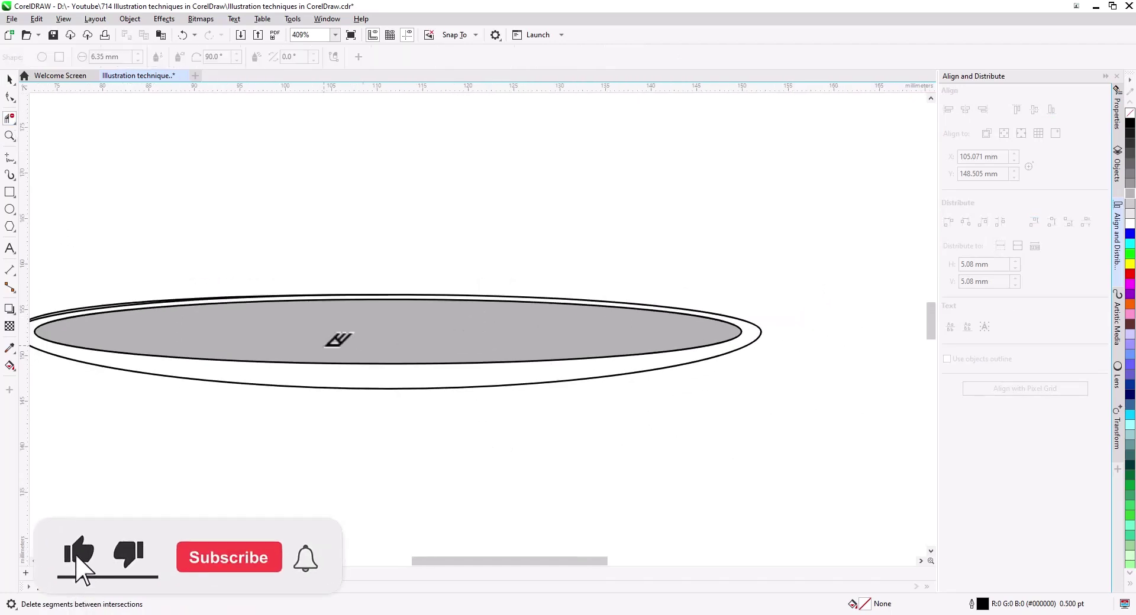
left_click_drag(325, 347, 609, 396)
left_click(354, 360)
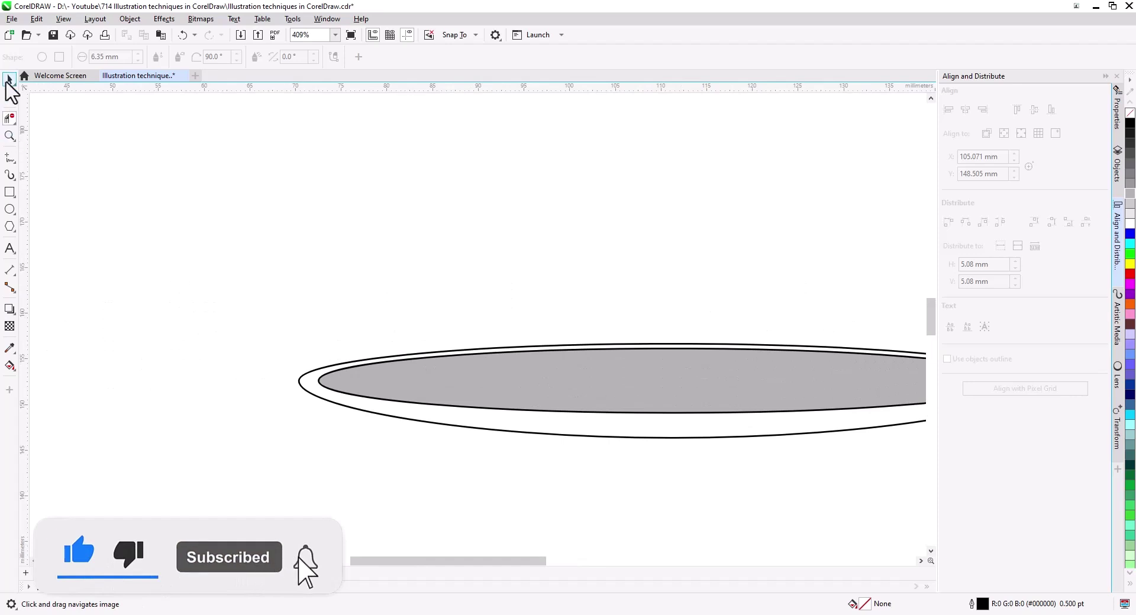
left_click(8, 82)
left_click_drag(326, 340, 132, 274)
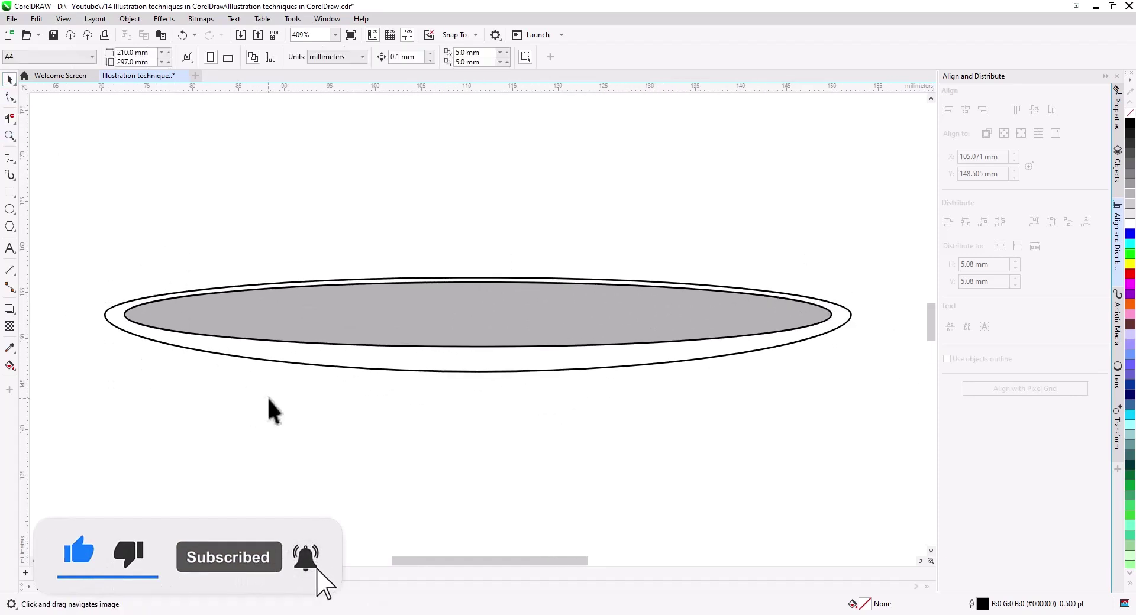
Fill the band between the outer outline and the grey ellipse with blue-grey using Smart Fill.
left_click(12, 369)
left_click(56, 379)
left_click(125, 329)
left_click(9, 82)
left_click(48, 98)
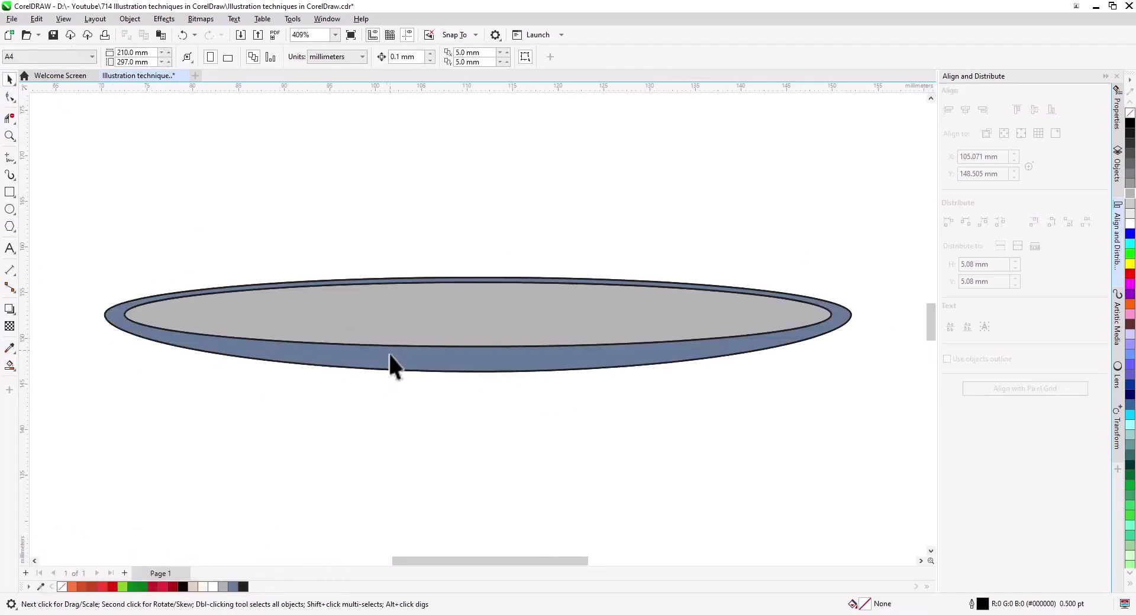
Cut the filled rim shapes, delete the leftover outlines beneath them, and paste the shapes back.
key("ctrl+a")
right_click(429, 312)
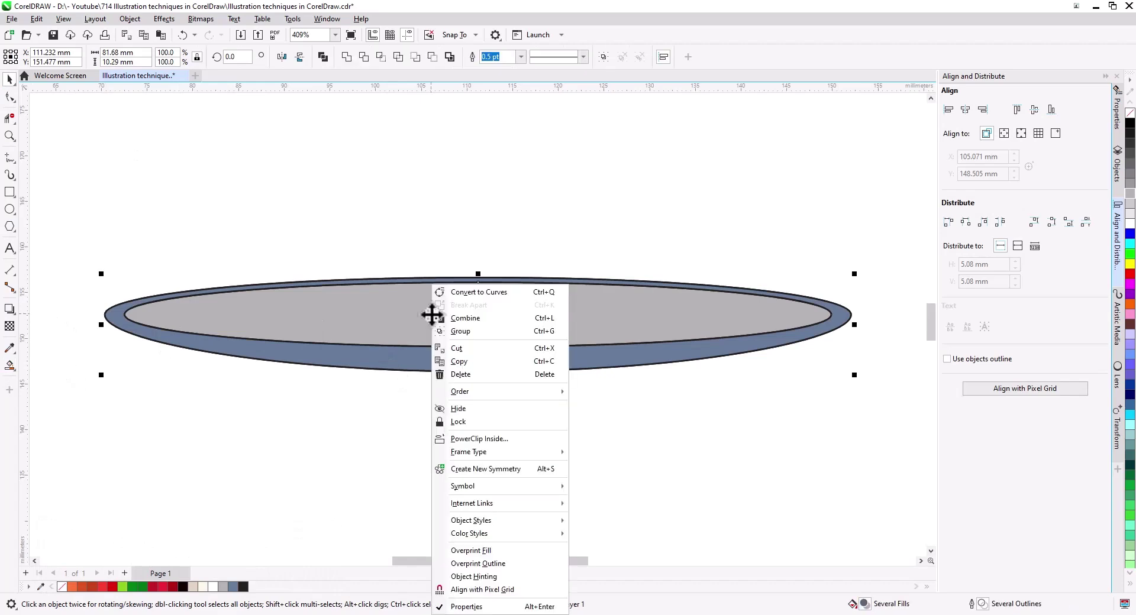
left_click(476, 350)
left_click_drag(877, 440, 880, 441)
key("Delete")
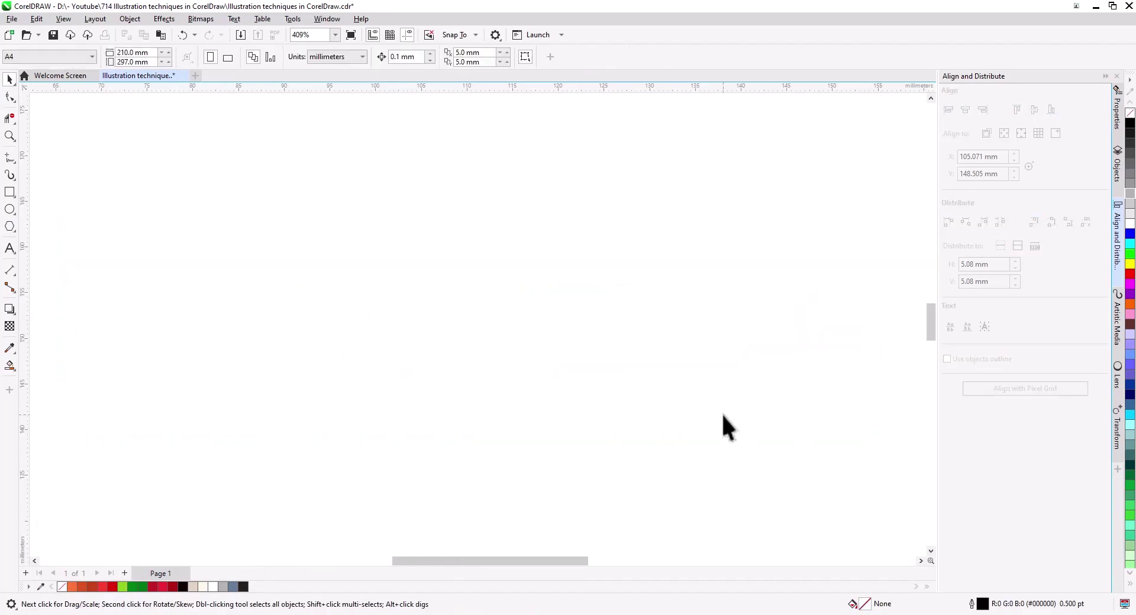
left_click(161, 34)
left_click(384, 434)
Draw a vertical 2-point line about 101.5 mm long from above the disc down through its middle.
scroll(464, 417, "down", 3)
left_click_drag(482, 444, 484, 331)
scroll(498, 352, "down", 4)
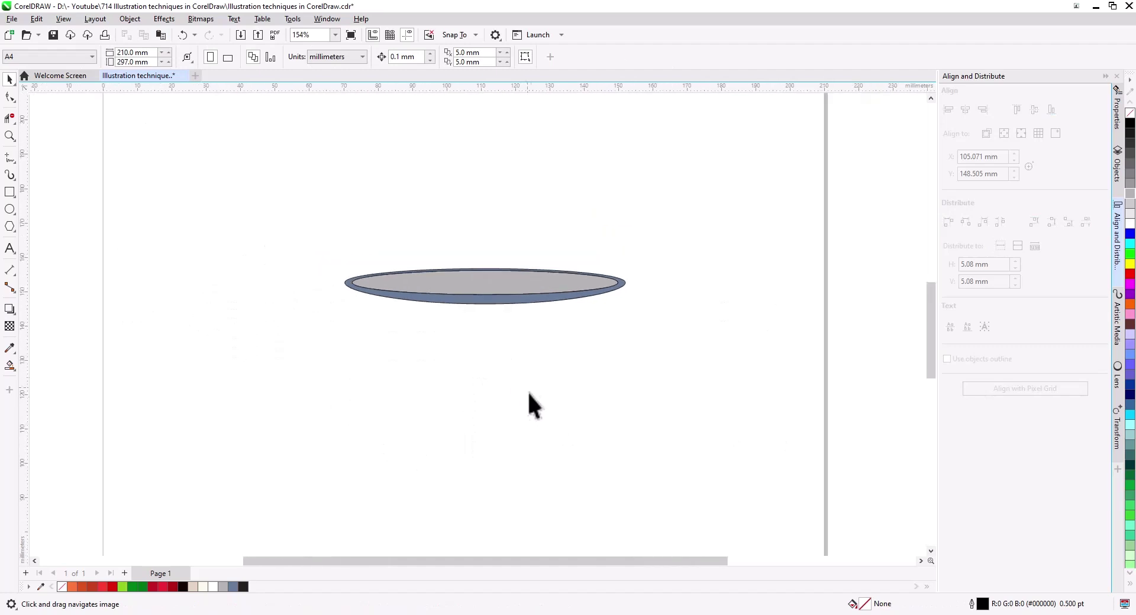
left_click_drag(528, 405, 497, 292)
left_click(9, 158)
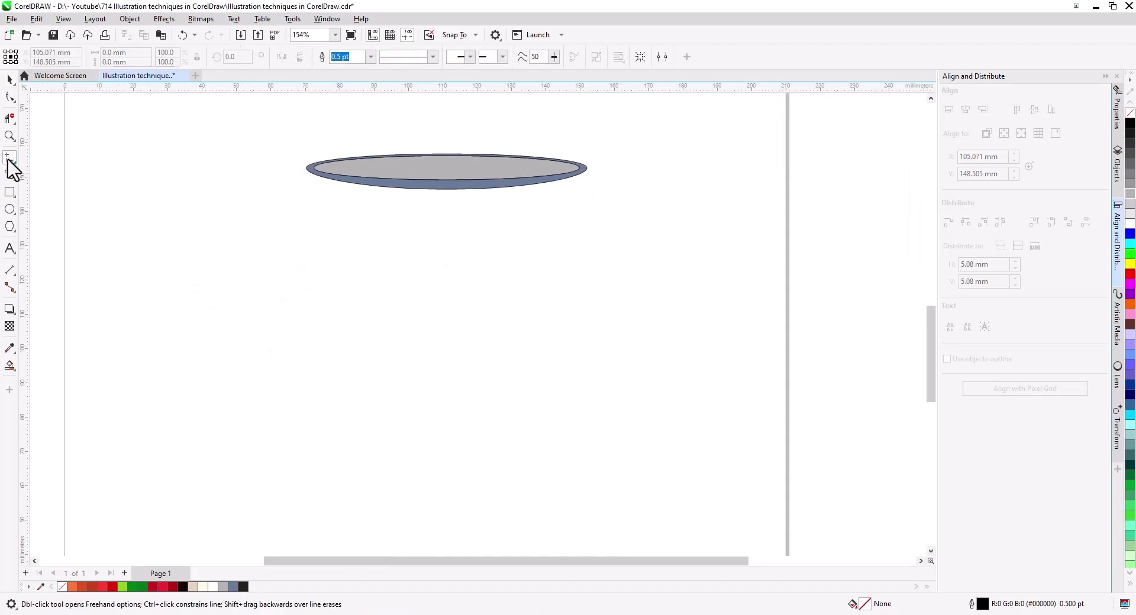
left_click(13, 164)
left_click(54, 169)
left_click_drag(447, 135, 447, 490)
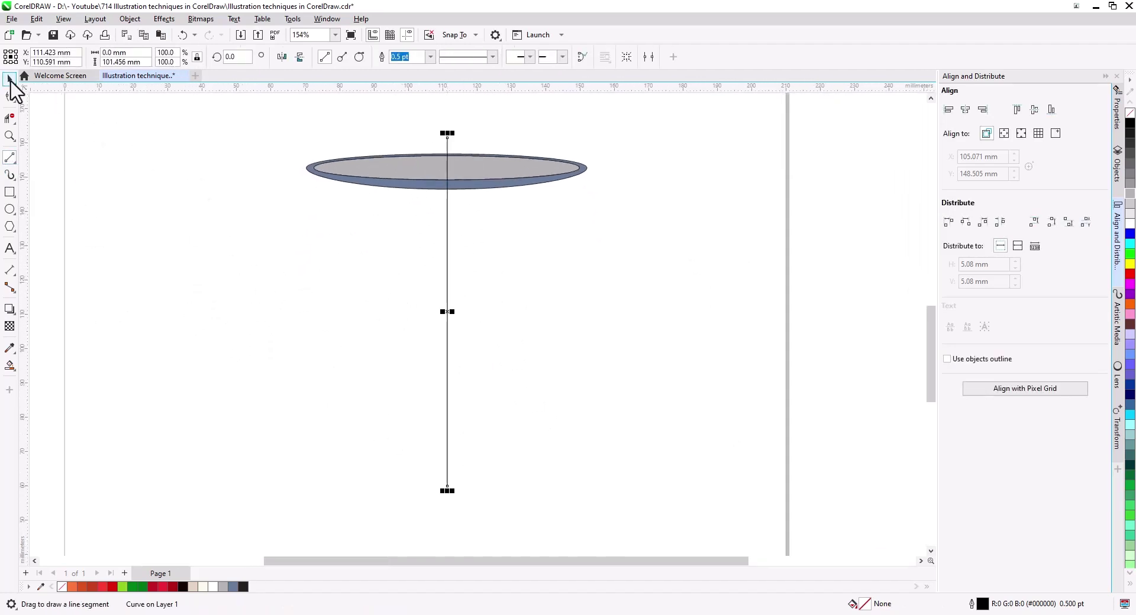
Align the vertical line and the blue rim on their horizontal centres.
left_click(10, 82)
left_click(517, 175, "shift")
left_click(964, 109)
left_click(531, 287)
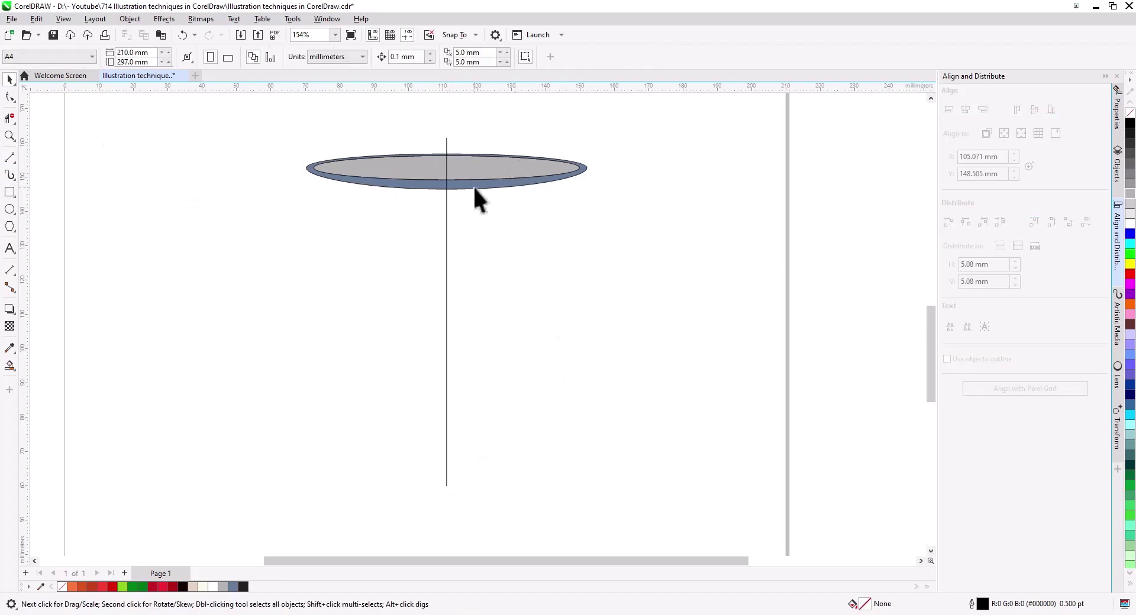
Copy the blue rim to the vertical line's lower end and break it apart to keep only its outer ellipse.
left_click_drag(474, 186, 494, 477)
left_click(535, 500)
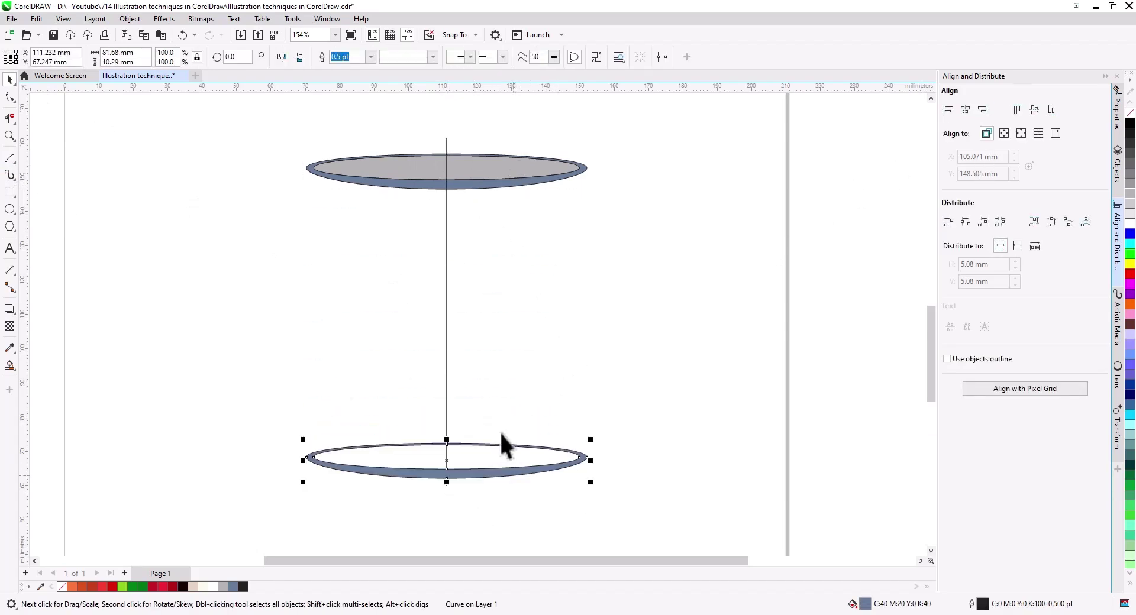
right_click(499, 476)
left_click(560, 236)
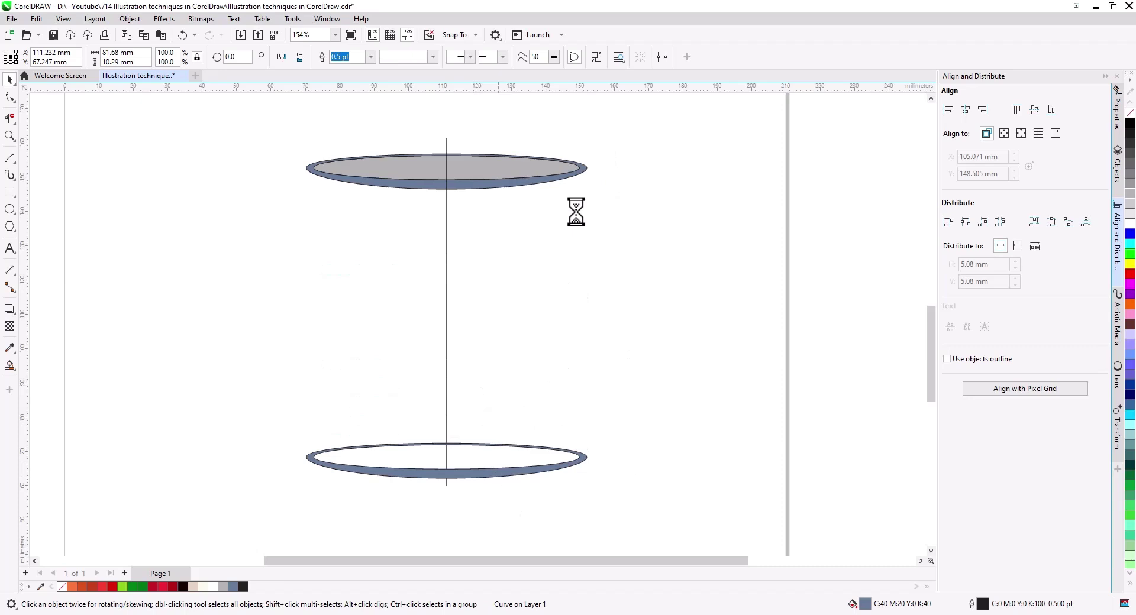
left_click(481, 462)
key("Delete")
left_click(478, 472)
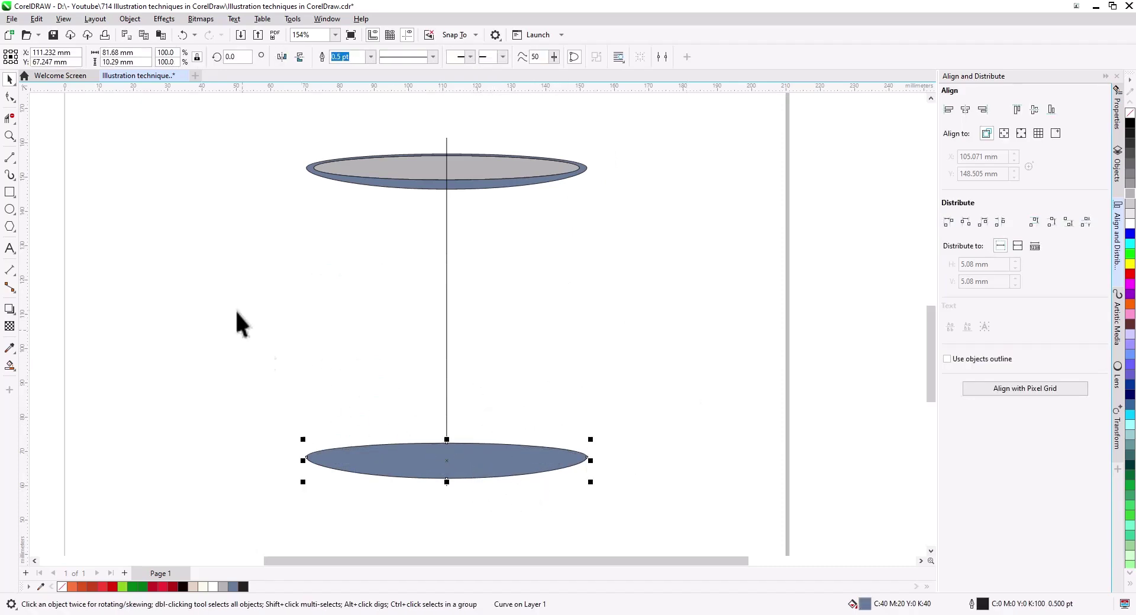
Draw a slanted line about 86.6 mm tall from the rim's right side to the lower ellipse, and delete the ellipse's back segment between the lines.
left_click(10, 157)
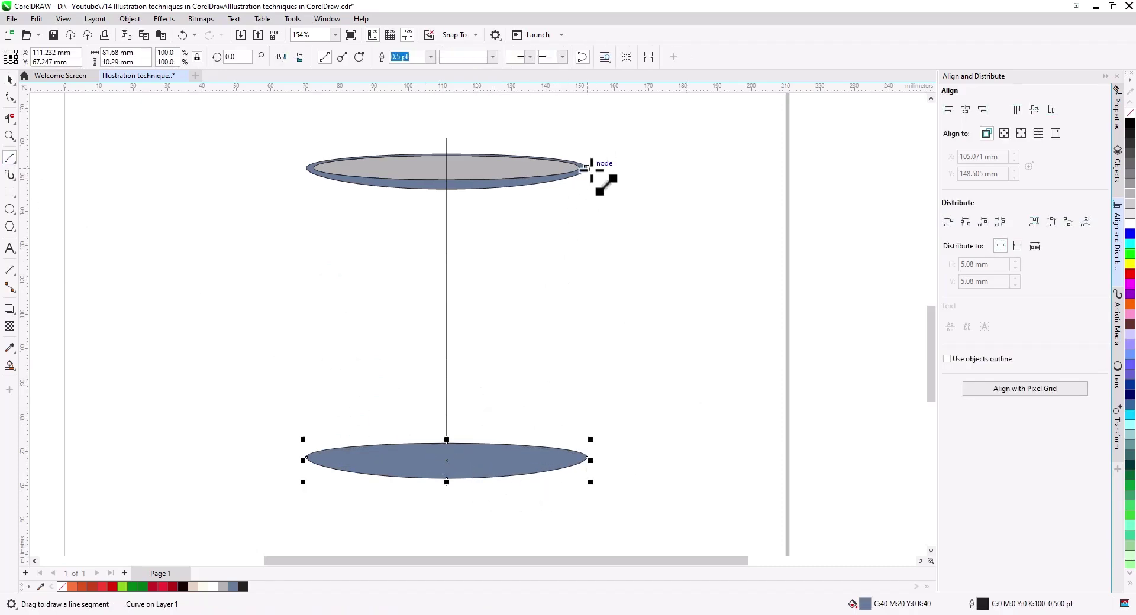
left_click_drag(578, 177, 541, 472)
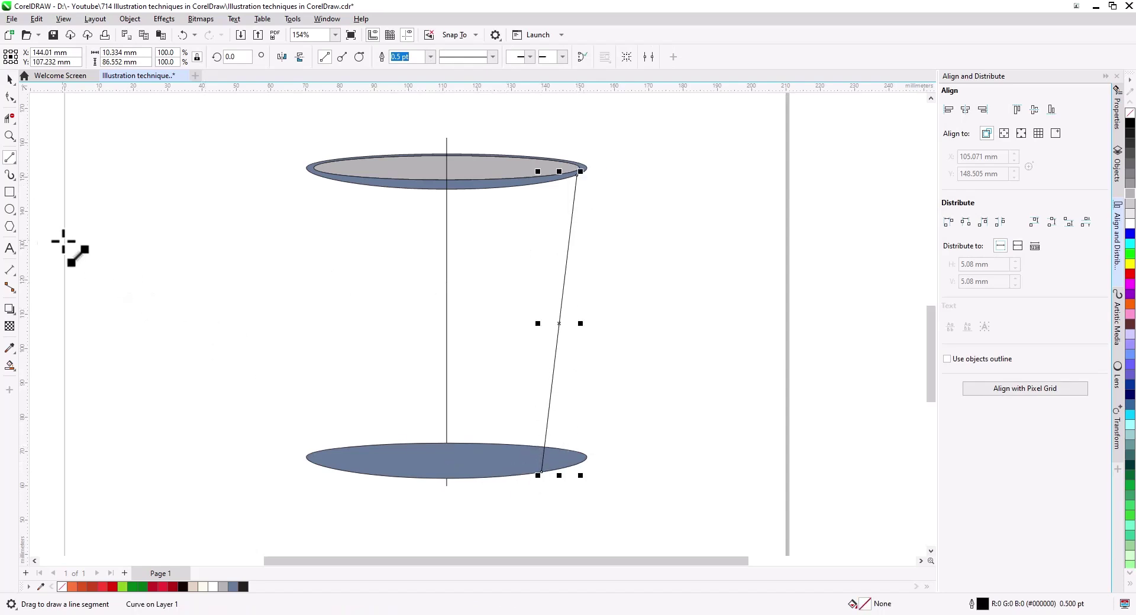
left_click(9, 118)
left_click(474, 443)
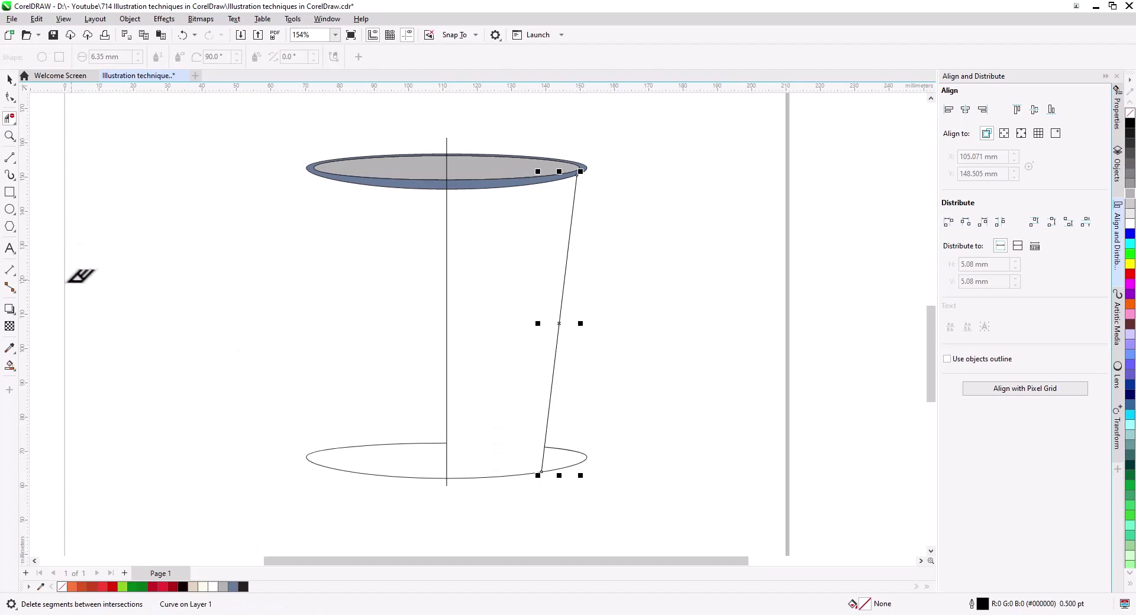
Lengthen the vertical line downward and move the lower ellipse down to about Y 50.4 mm.
left_click(9, 80)
scroll(314, 371, "down", 2)
left_click_drag(332, 400, 334, 350)
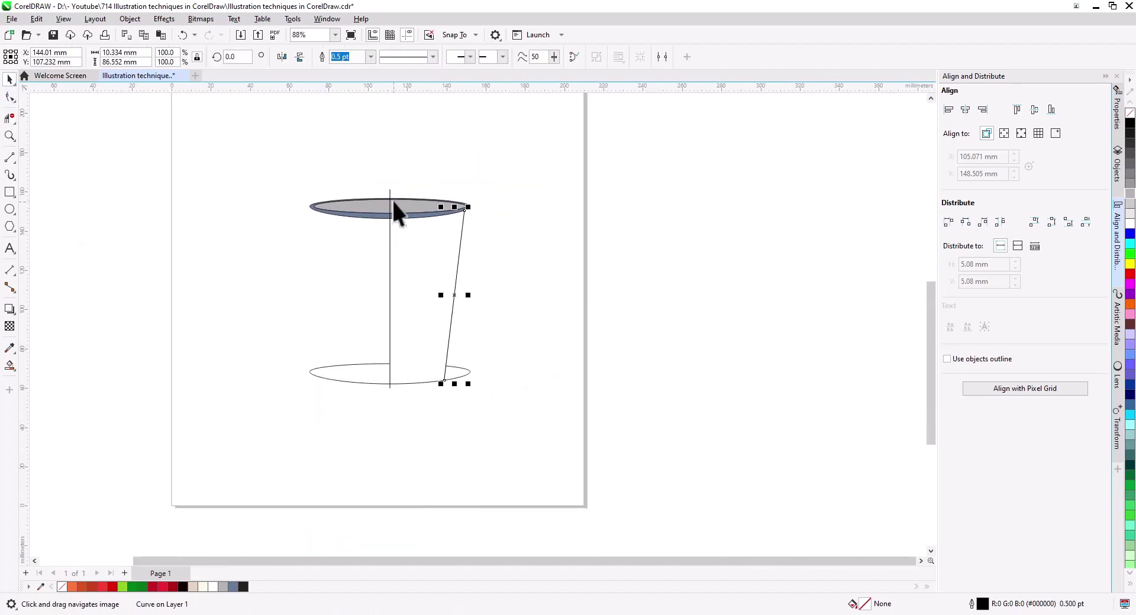
left_click(393, 201)
left_click_drag(390, 393, 399, 417)
left_click(408, 387)
left_click(407, 383)
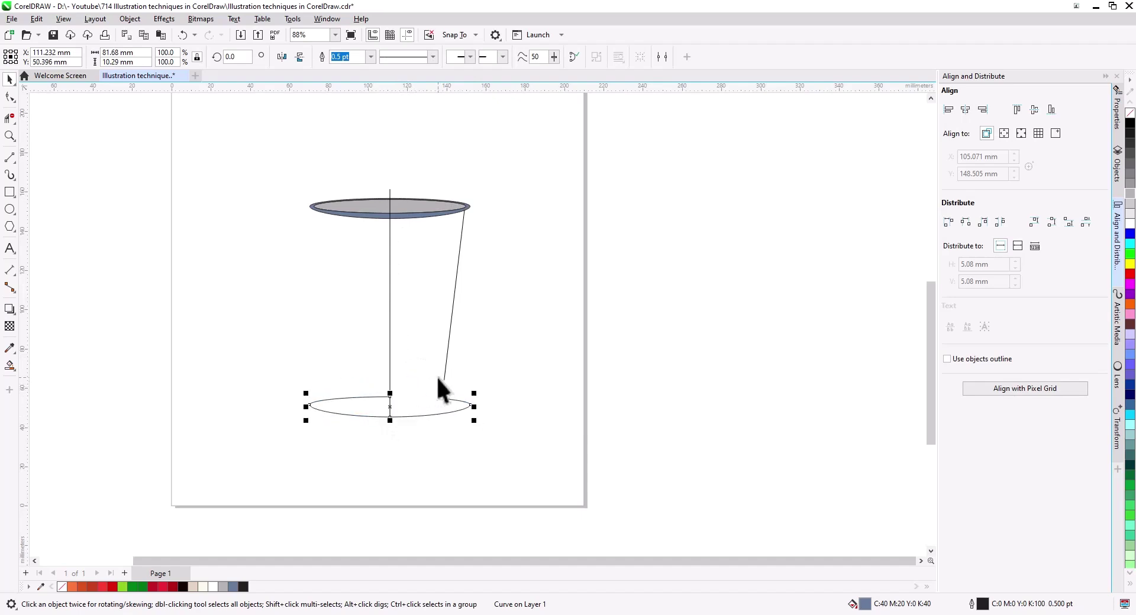
Extend the slanted side line's lower node down to the front edge of the lowered ellipse.
left_click(441, 376)
scroll(438, 404, "up", 3)
key("F10")
left_click_drag(448, 357, 446, 418)
scroll(341, 355, "down", 2)
left_click_drag(341, 348, 364, 358)
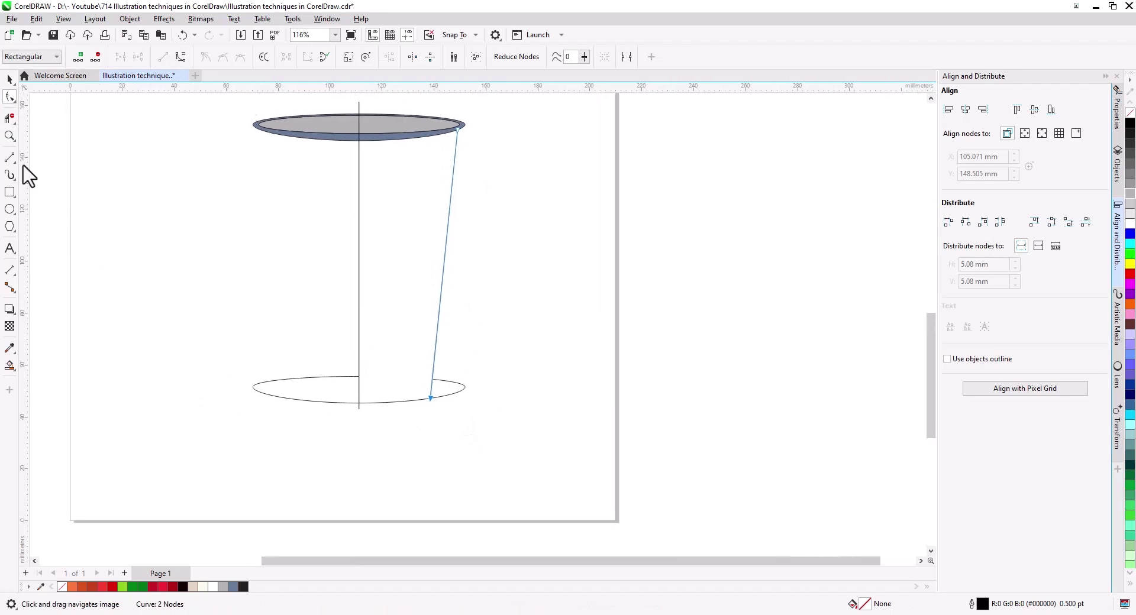
Smart-fill the right half of the container between the guide line, rim, slanted side and base, and delete the guide line and lower ellipse.
left_click(9, 366)
left_click(386, 299)
left_click(9, 79)
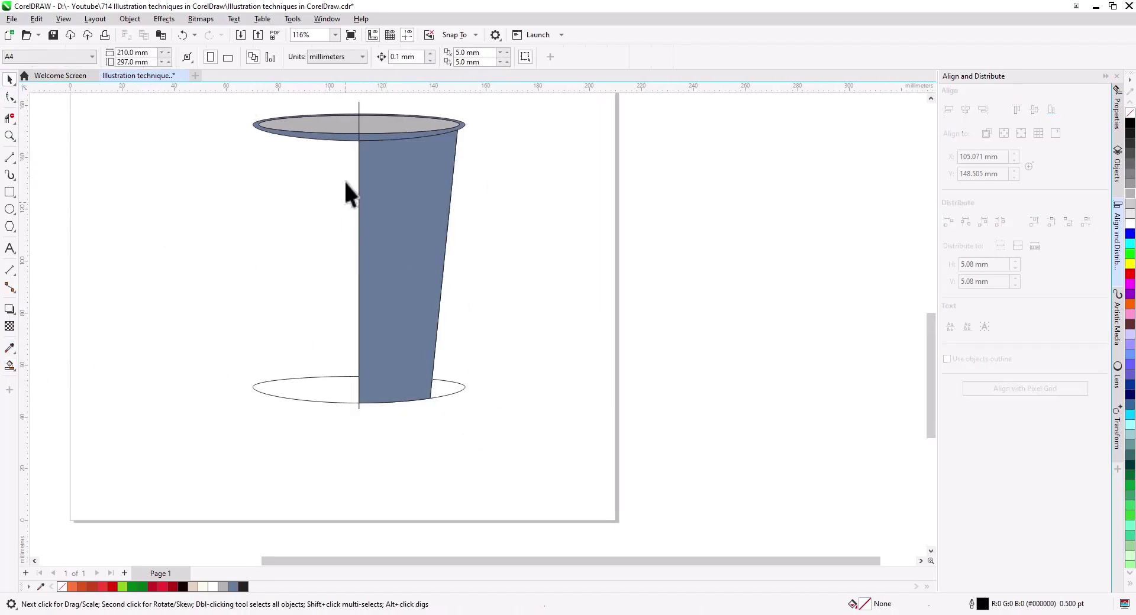
left_click(359, 105)
key("Delete")
left_click(454, 385)
key("Delete")
Duplicate the filled half, mirror it horizontally against the centre edge, and weld both halves into one container body.
left_click(403, 294)
left_click(143, 35)
left_click(160, 35)
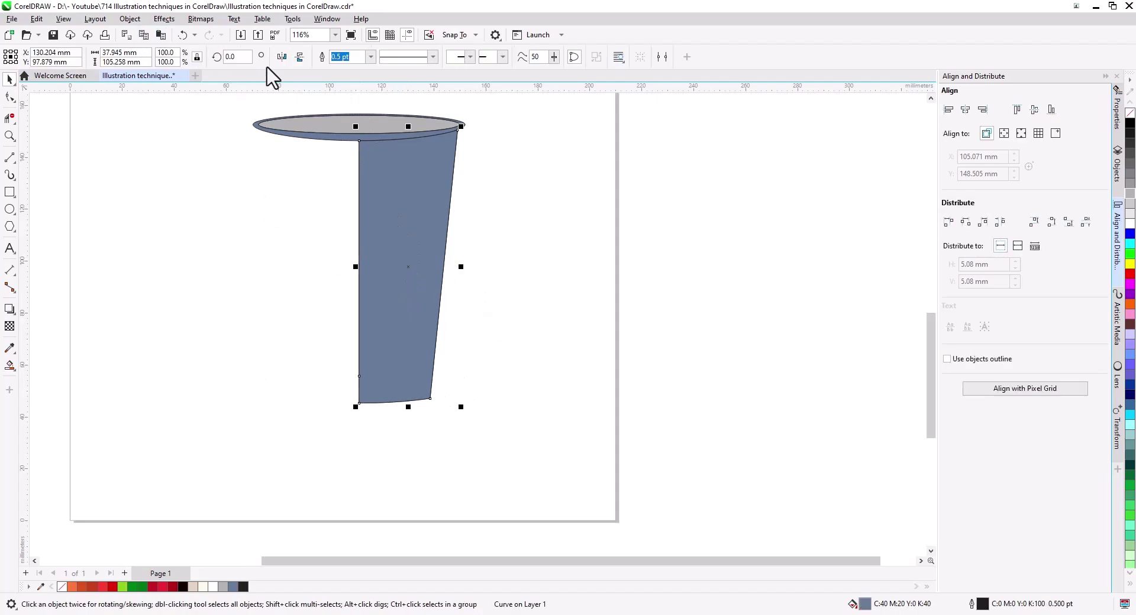
left_click(281, 56)
left_click_drag(457, 403, 360, 403)
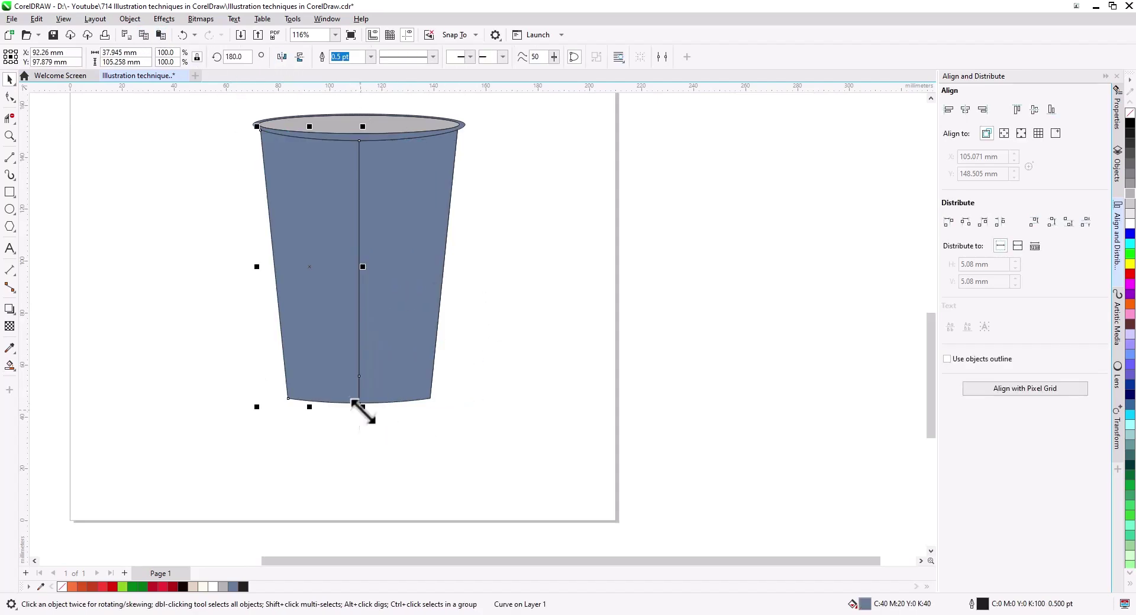
left_click(404, 317, "shift")
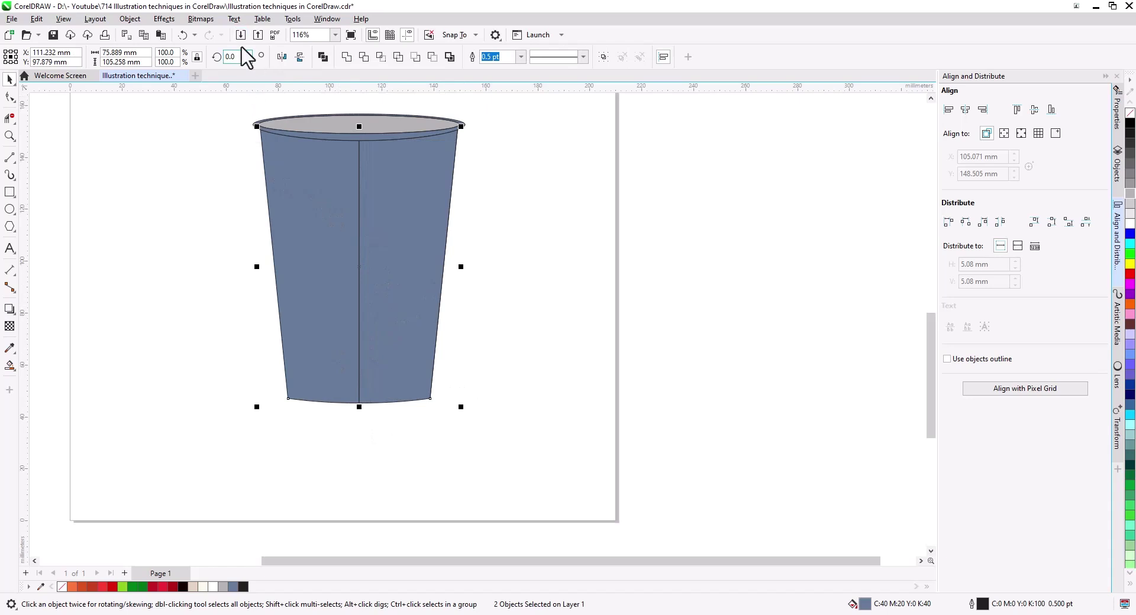
left_click(346, 56)
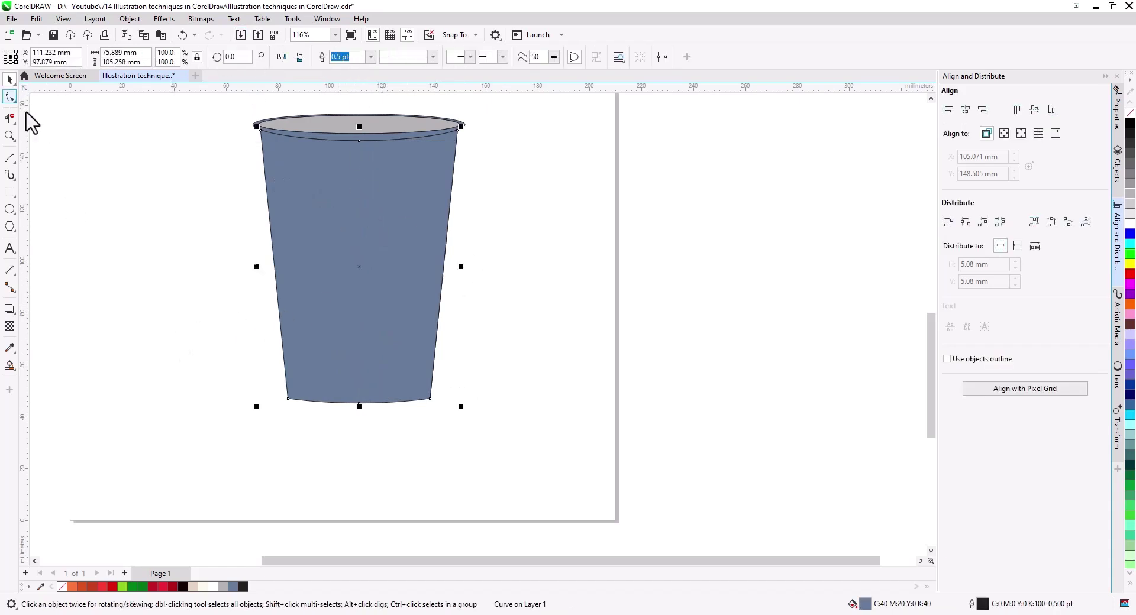
Round the body's base evenly by removing its middle node and bending the bottom edge downward, for an overall height of about 107.2 mm.
scroll(388, 424, "up", 2)
left_click_drag(404, 399, 405, 406)
scroll(315, 408, "up", 2)
left_click_drag(332, 388, 303, 397)
mouse_move(574, 387)
left_mouse_down()
mouse_move(589, 398)
mouse_move(578, 408)
left_mouse_up()
double_click(453, 403)
left_click(616, 382)
scroll(380, 371, "down", 8)
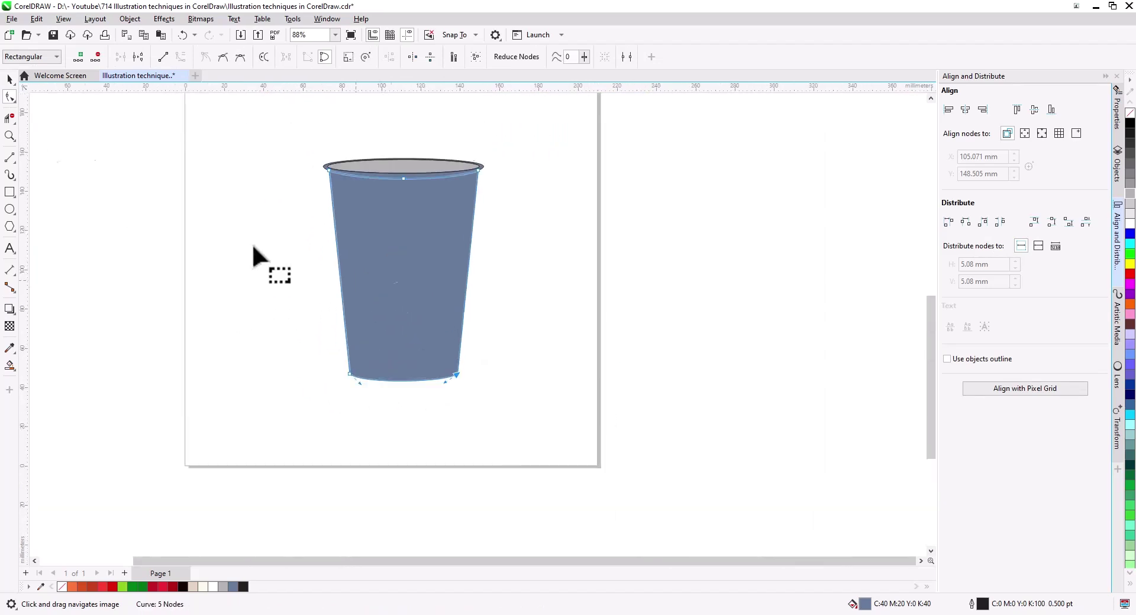
Apply a horizontal linear fountain fill across the container body with light orange at both ends.
key("space")
left_click(251, 243)
left_click(398, 280)
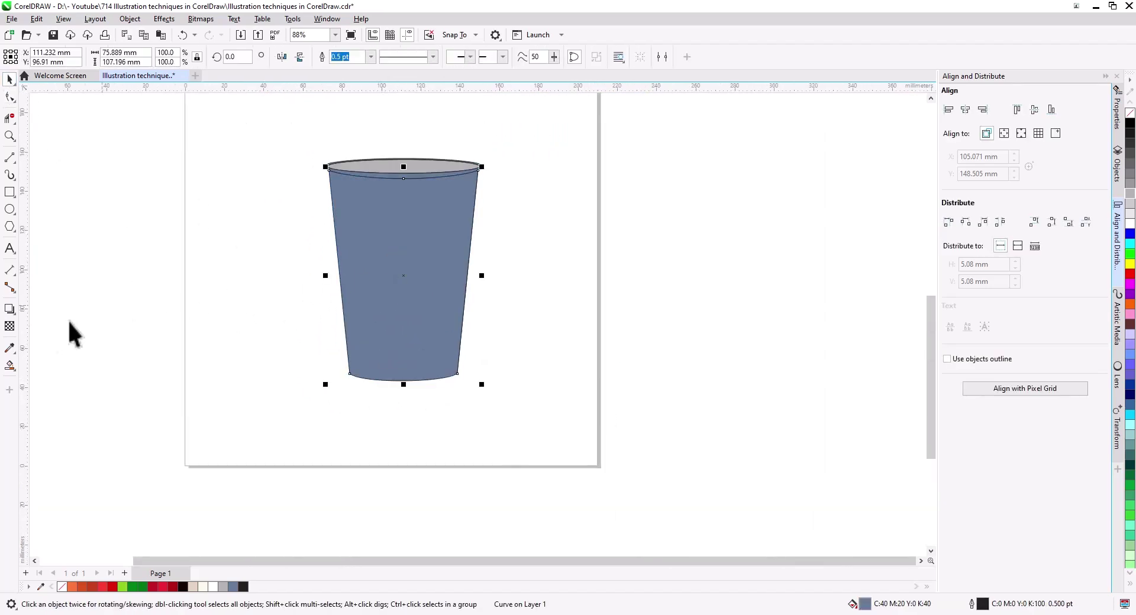
left_click(10, 366)
left_click_drag(344, 286, 460, 286)
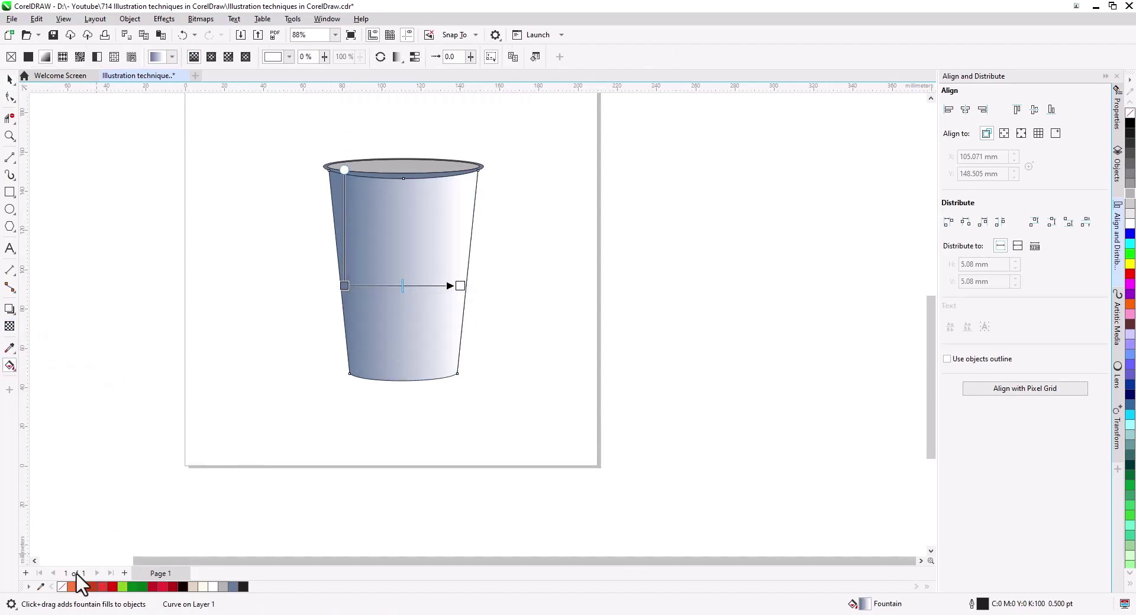
left_click_drag(342, 287, 344, 287)
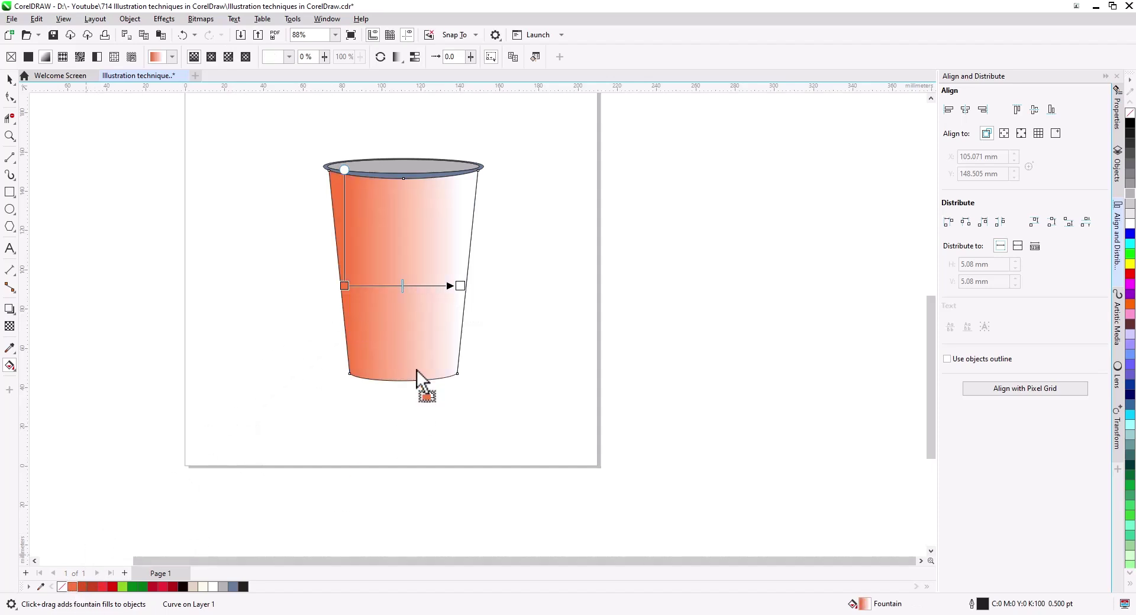
left_click_drag(417, 372, 400, 286)
key("ctrl+z")
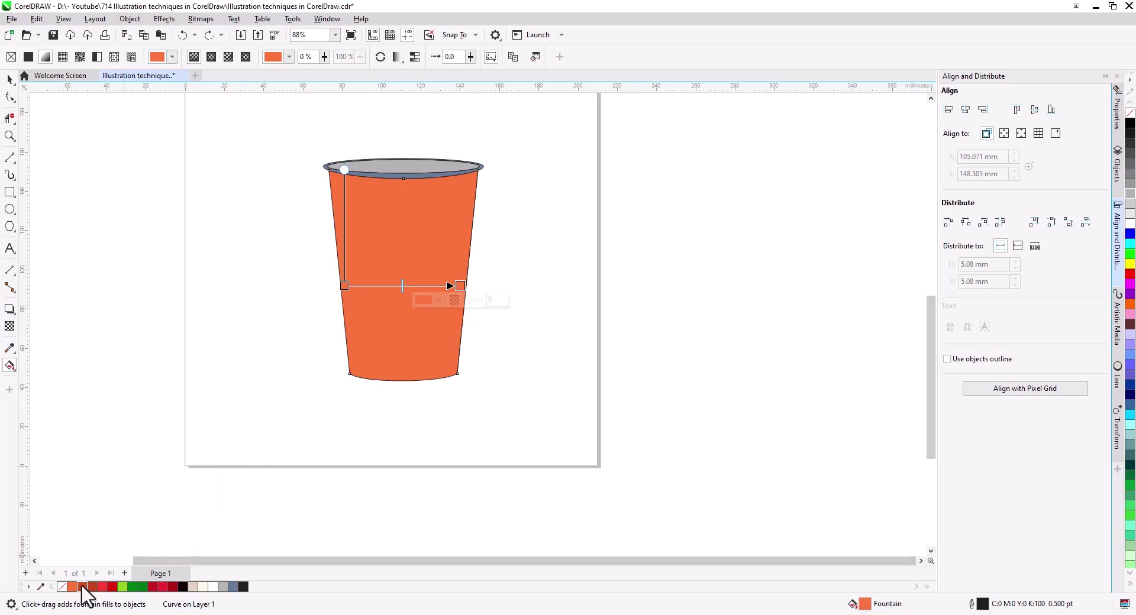
Add darker orange colour nodes to the body's fountain fill at the 50% midpoint and near both sides.
left_click_drag(88, 586, 392, 285)
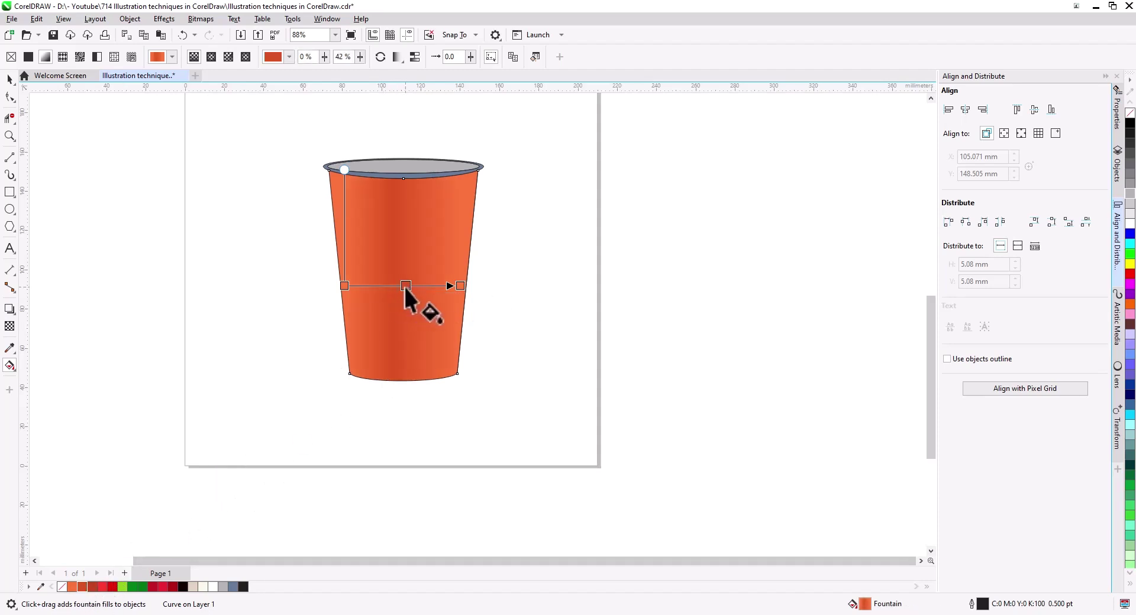
scroll(406, 295, "up", 3)
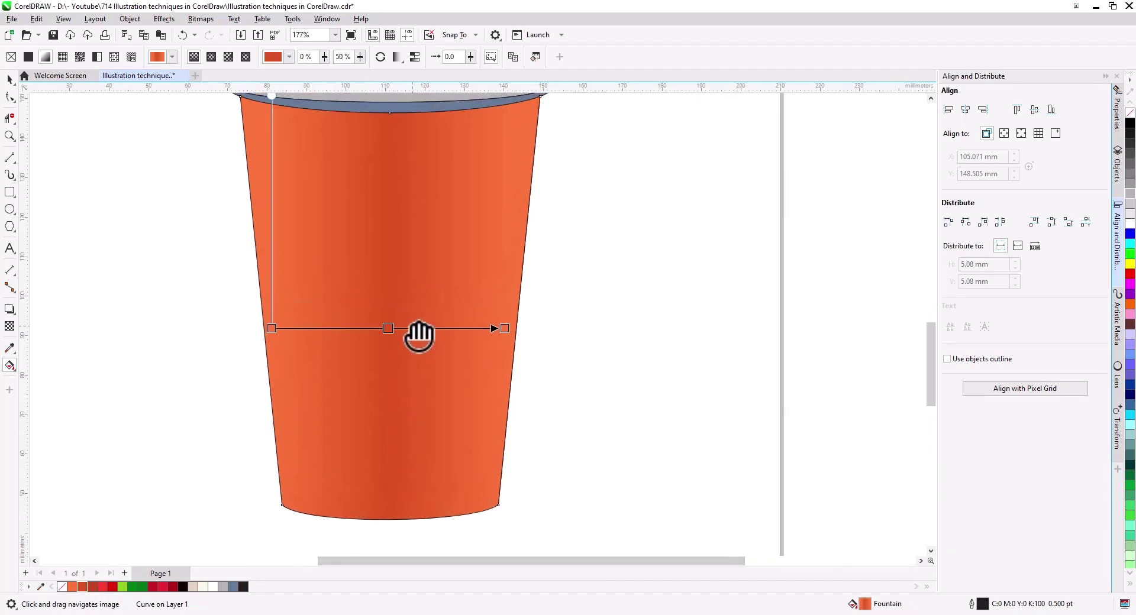
left_click_drag(96, 588, 288, 394)
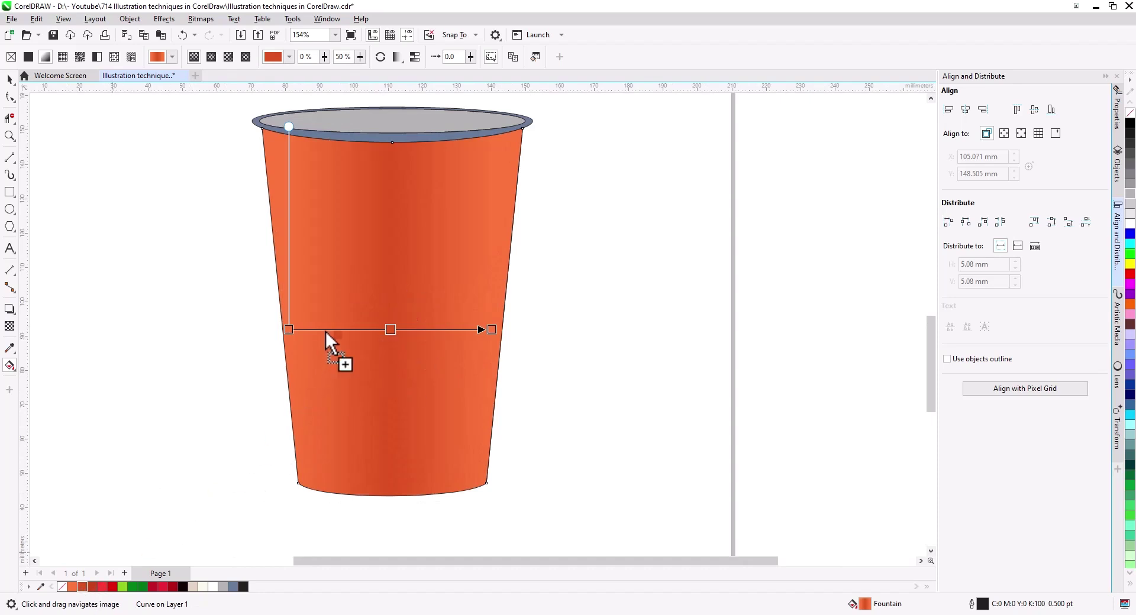
left_click_drag(325, 331, 328, 330)
left_click_drag(447, 334, 515, 329)
Adjust both end handles of the fountain fill so they sit slightly outside the container's side edges.
left_click(9, 78)
left_click(9, 365)
left_click_drag(286, 329, 275, 328)
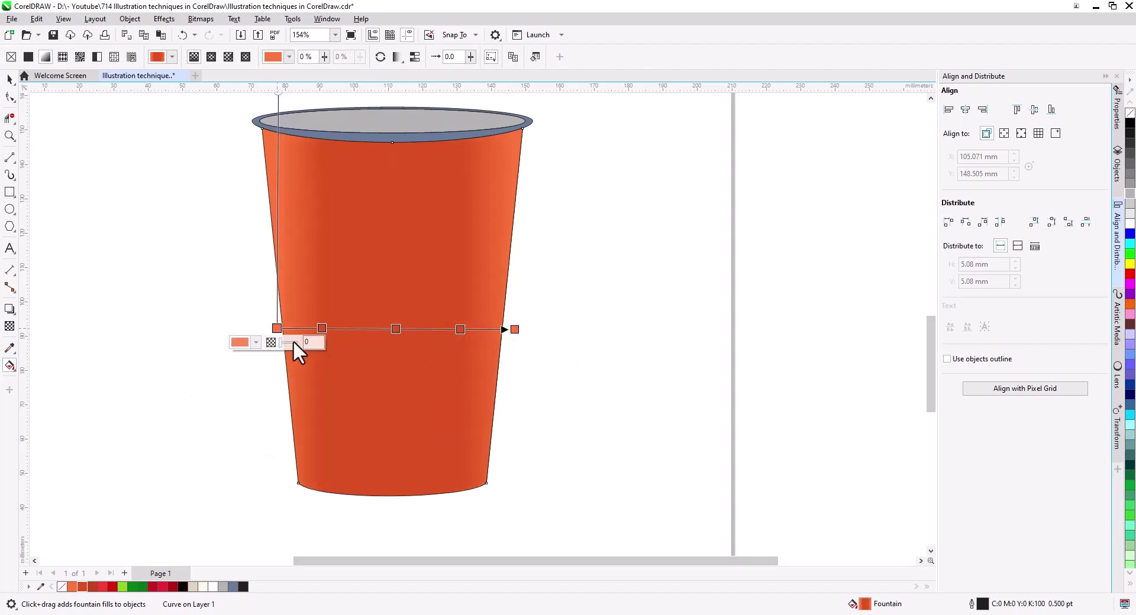
left_click_drag(516, 330, 508, 329)
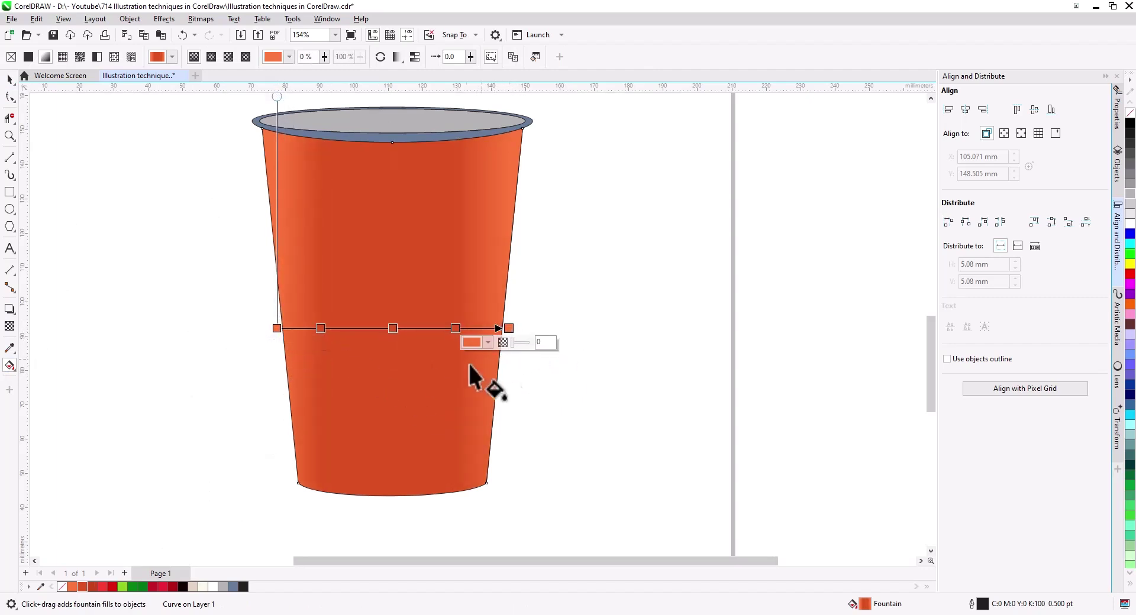
Draw a horizontal line about 67.7 mm long across the rim and bend its middle down into a curve just below the rim.
left_click(10, 80)
left_click(184, 147)
scroll(397, 193, "up", 2)
left_click_drag(410, 181, 432, 240)
scroll(418, 256, "down", 1)
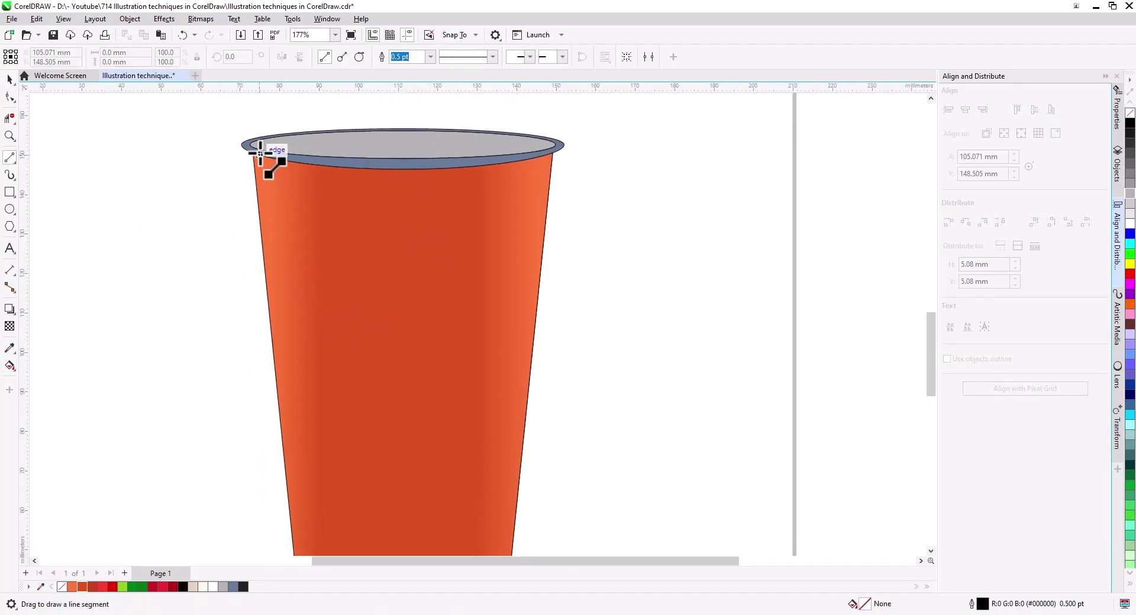
left_click_drag(256, 149, 530, 149)
scroll(422, 166, "up", 2)
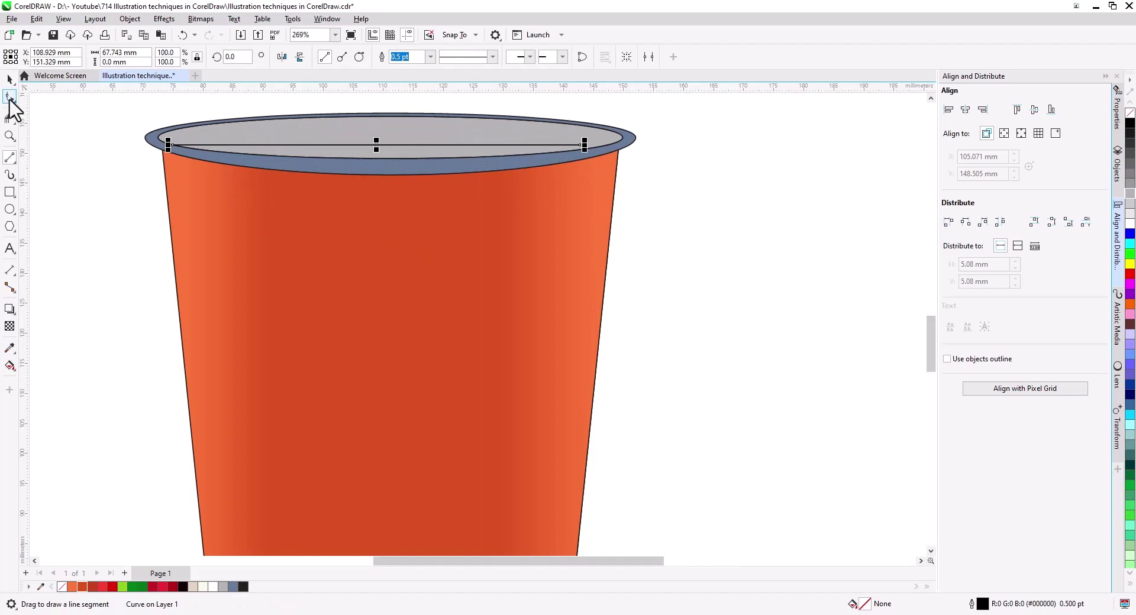
left_click(10, 97)
left_click_drag(390, 144, 393, 186)
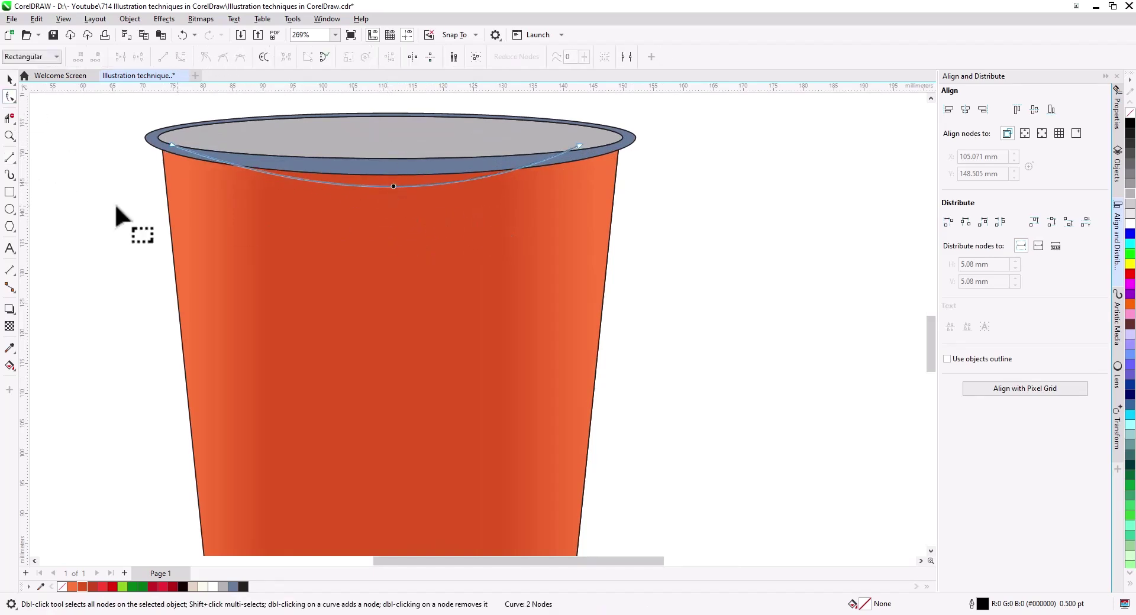
Smart-fill the sliver between the curve and the rim's lower edge, and delete the curve.
left_click(12, 368)
left_click(50, 381)
left_click(358, 180)
left_click(10, 80)
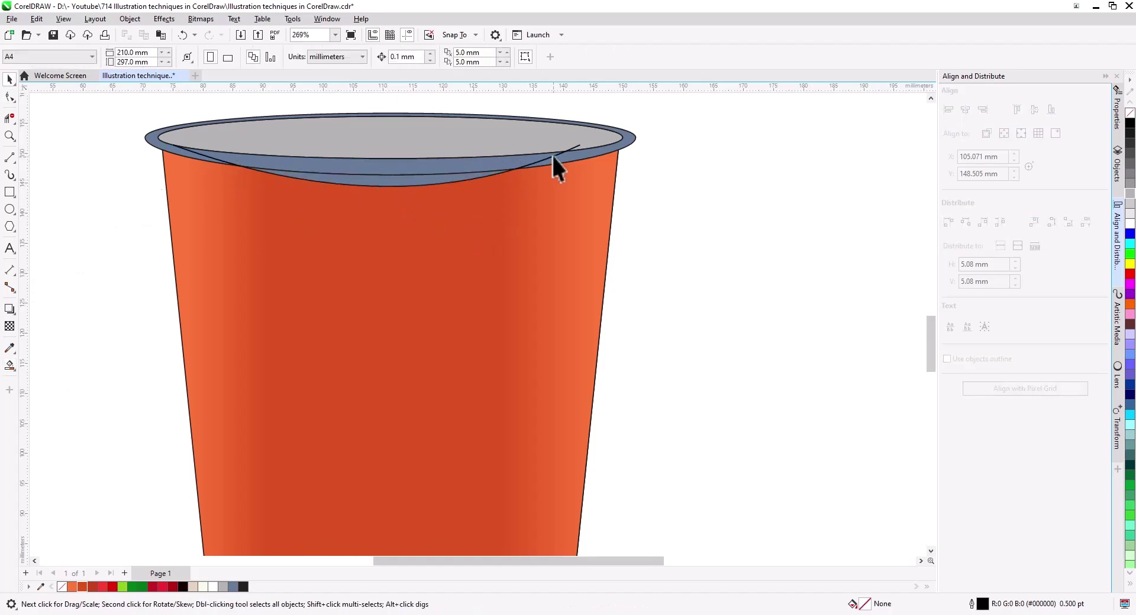
left_click(552, 156)
key("Delete")
Colour the sliver below the rim dark red (#C6421A) and remove its outline.
left_click(444, 179)
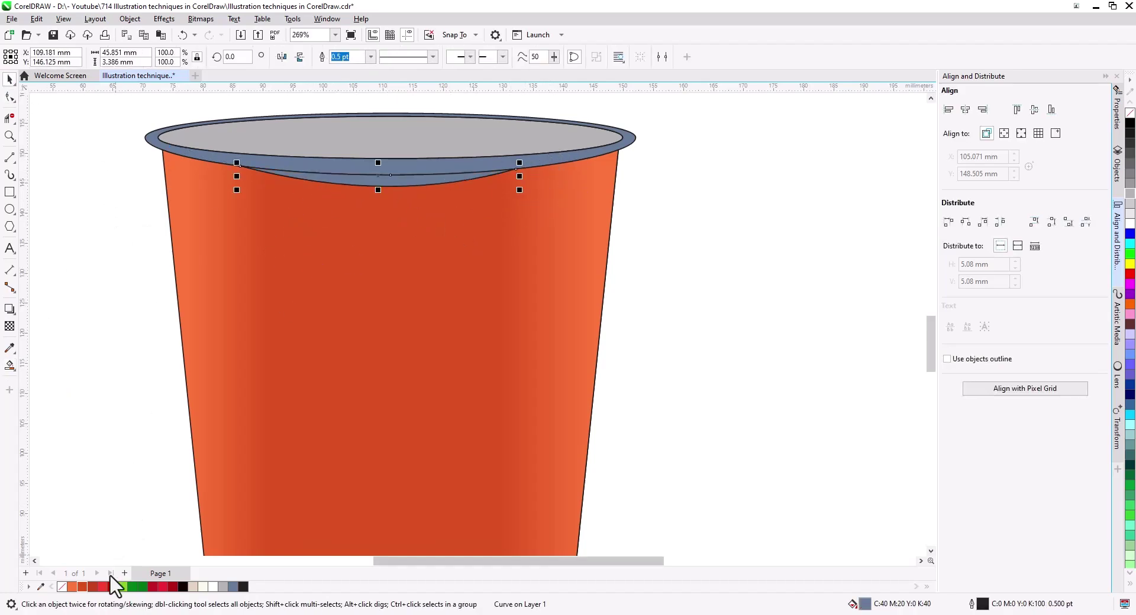
left_click(92, 587)
right_click(1128, 115)
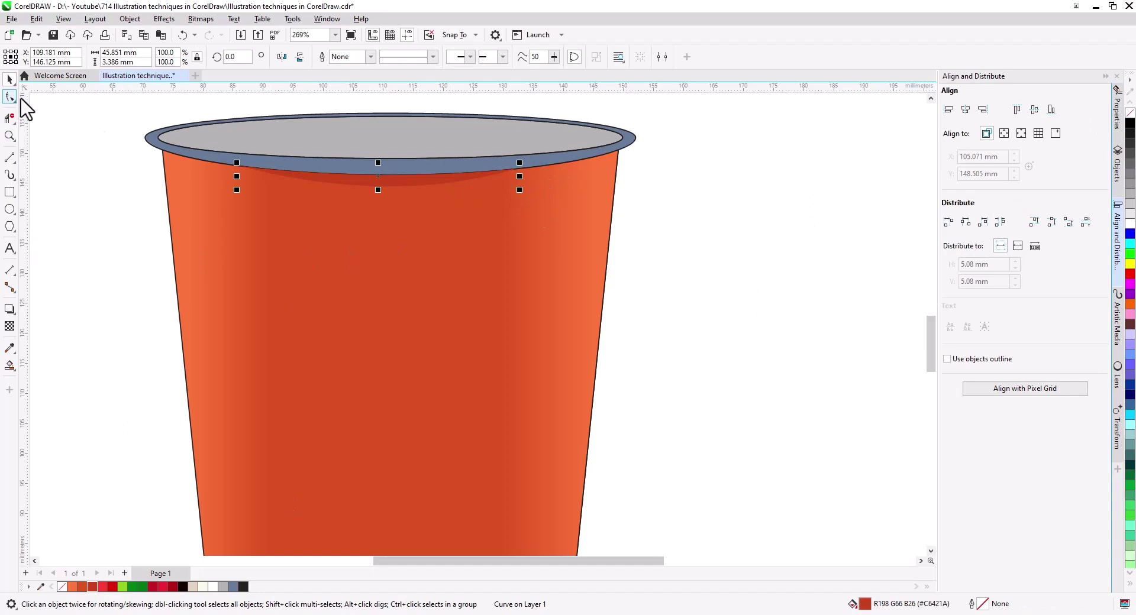
Reshape the red sliver's upper edge into a dome rising over the rim and into the grey opening.
left_click(10, 97)
left_click_drag(385, 172, 390, 128)
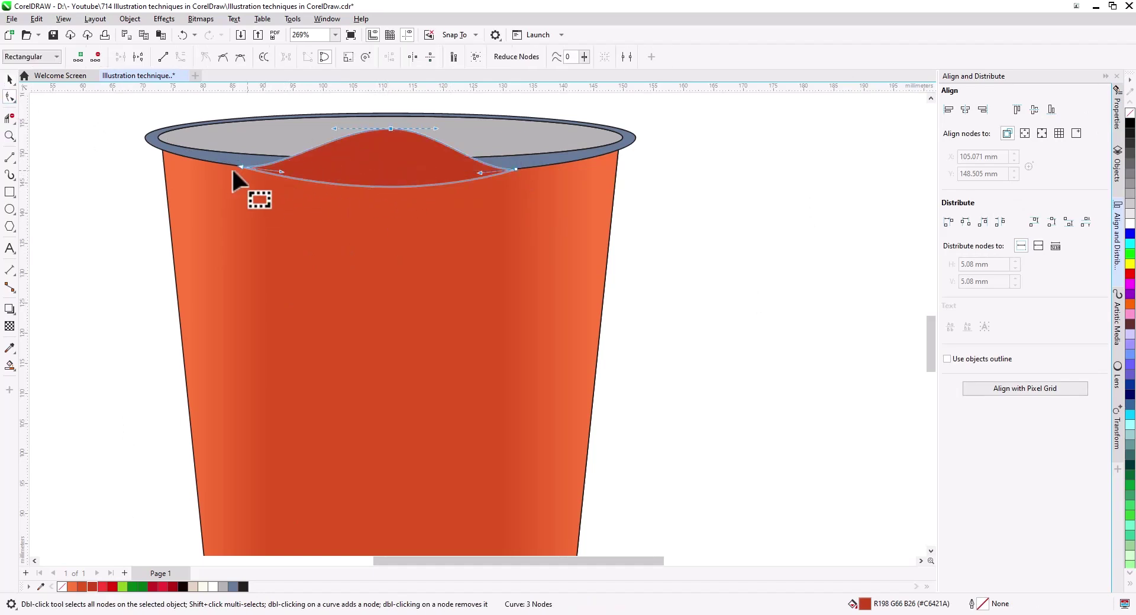
left_click_drag(278, 170, 243, 124)
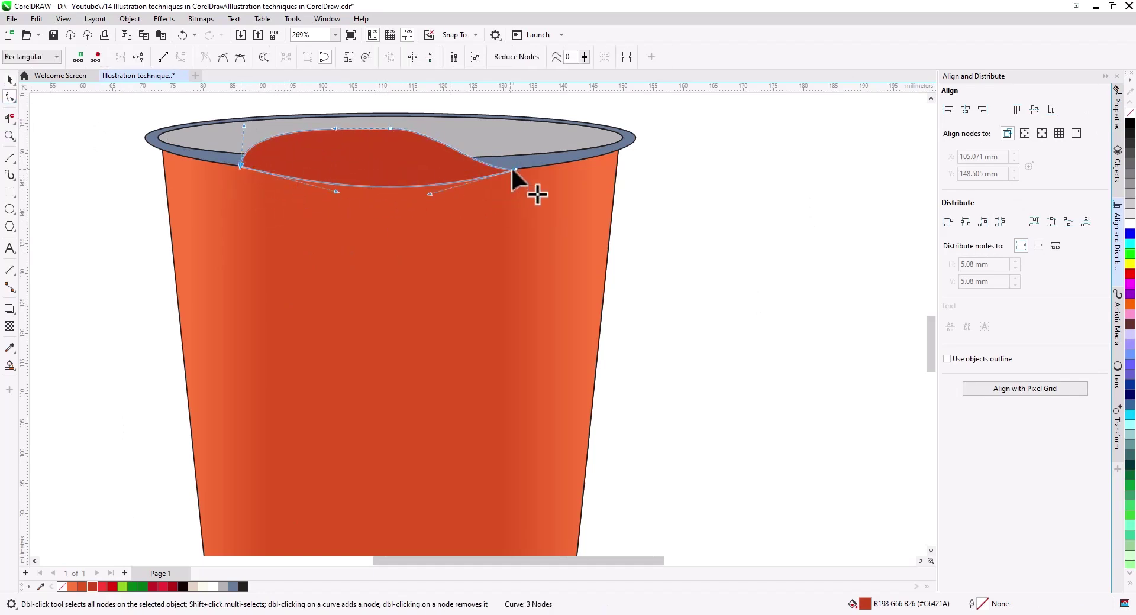
left_click_drag(478, 174, 507, 141)
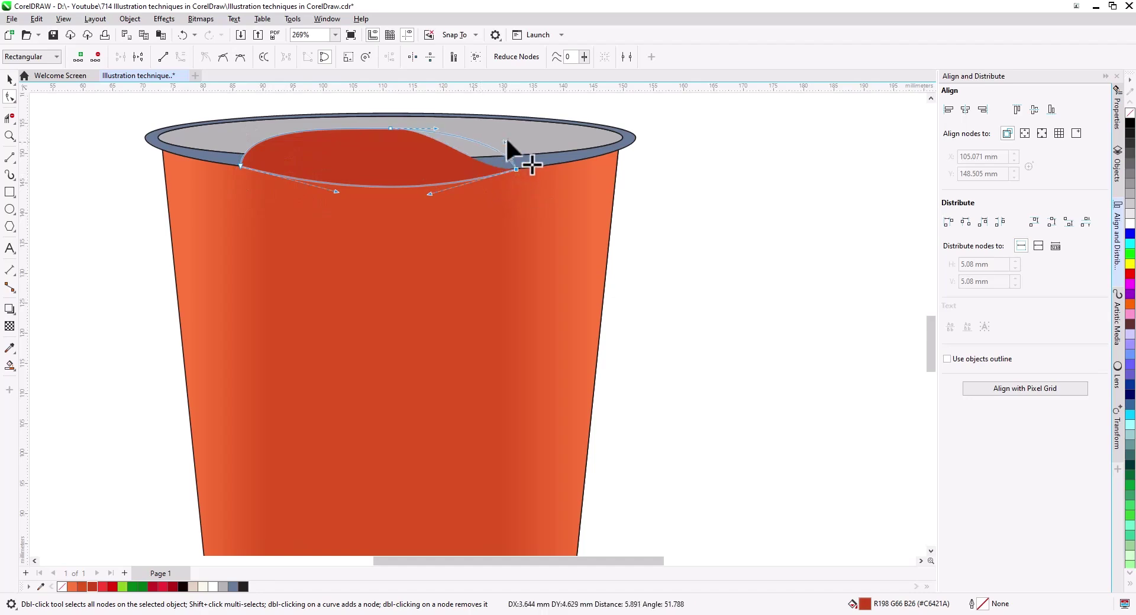
left_click(9, 79)
Apply a Gaussian Blur with a radius of 5.1 pixels to the red shape.
left_click(165, 19)
mouse_move(213, 91)
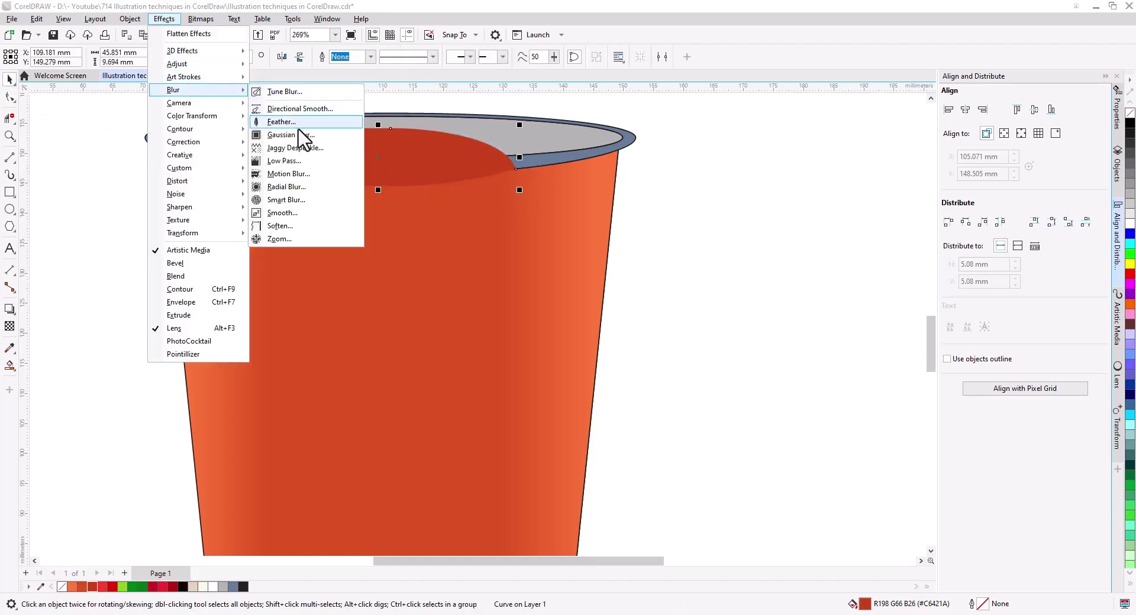
left_click(302, 140)
left_click(501, 297)
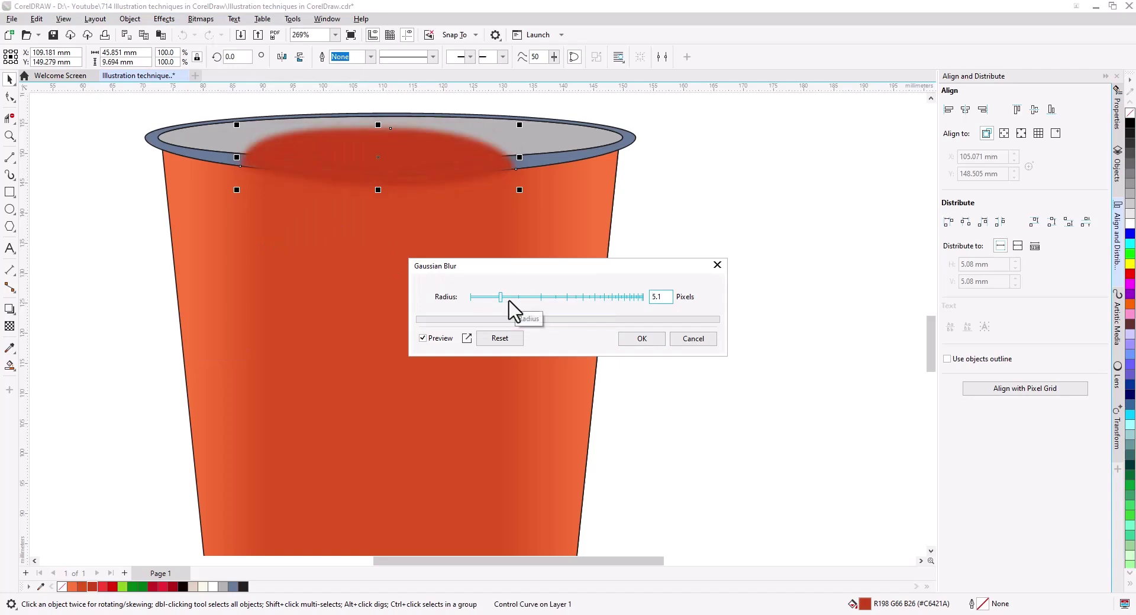
left_click(642, 338)
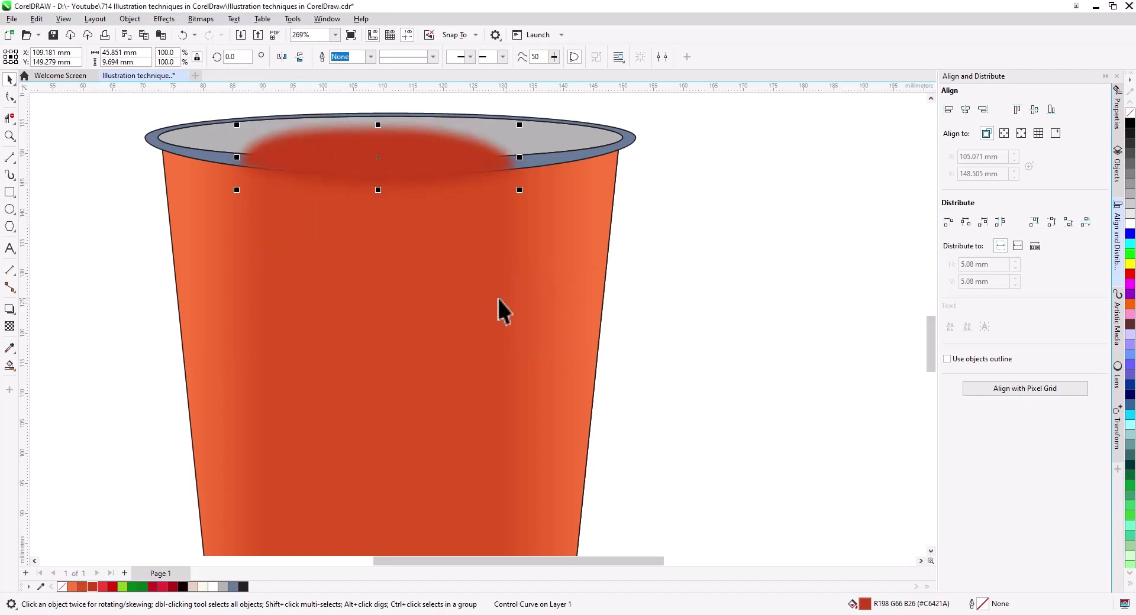
Place the blurred red shape behind the blue rim as a soft shadow on the body.
right_click(394, 171)
left_click(444, 298)
left_click(420, 346)
left_click(667, 316)
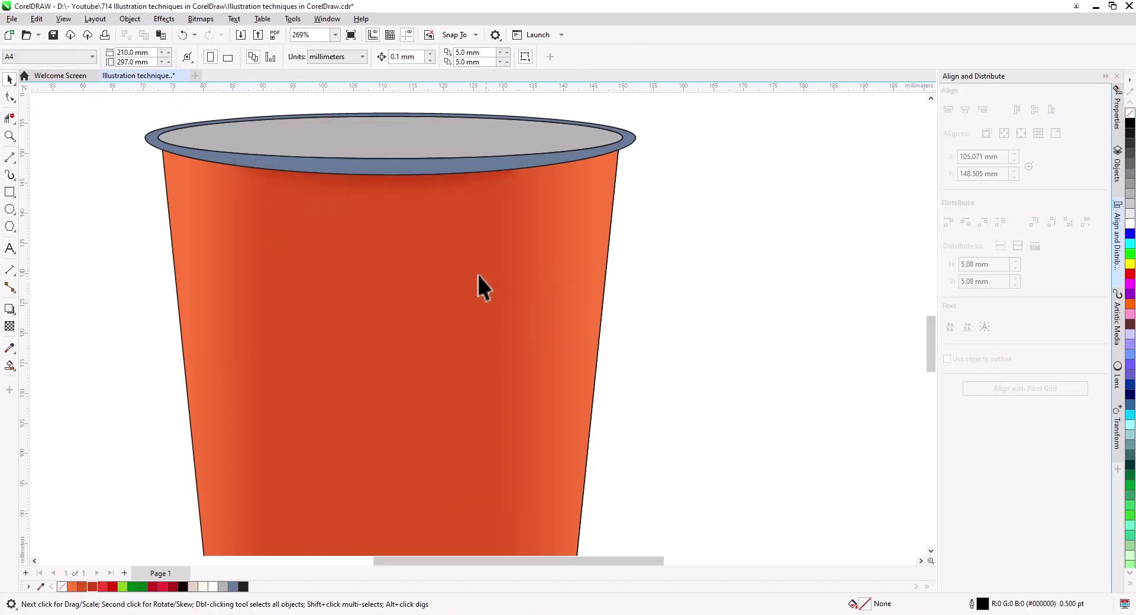
Add a node on the rim's outer edge at each point where it meets the container's sides.
scroll(477, 272, "down", 1)
left_click_drag(483, 295, 482, 340)
scroll(430, 252, "up", 3)
left_click(460, 247)
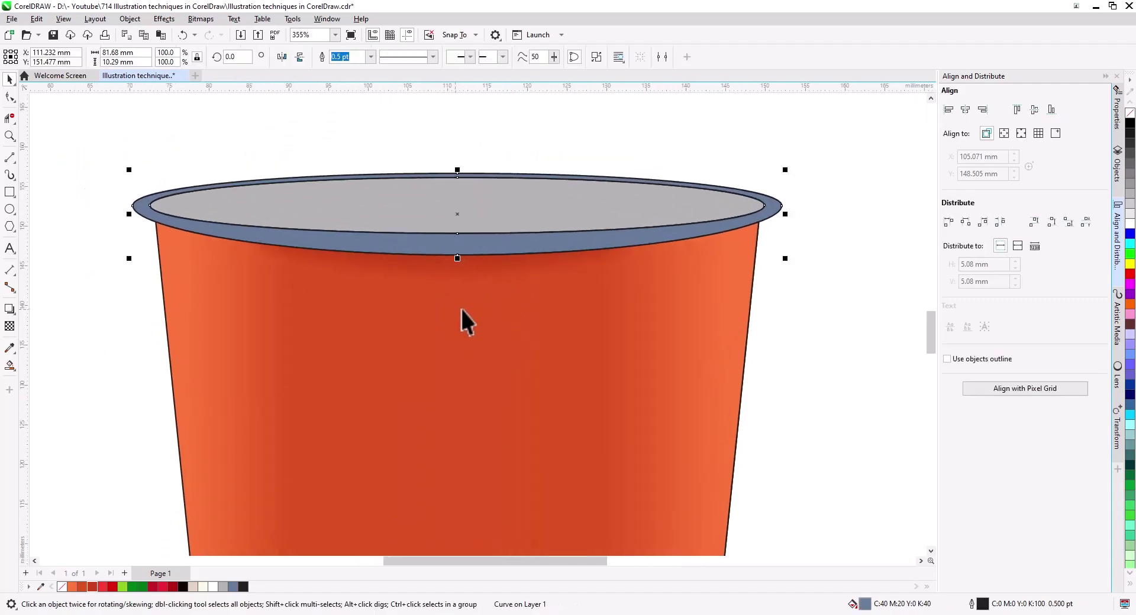
key("F10")
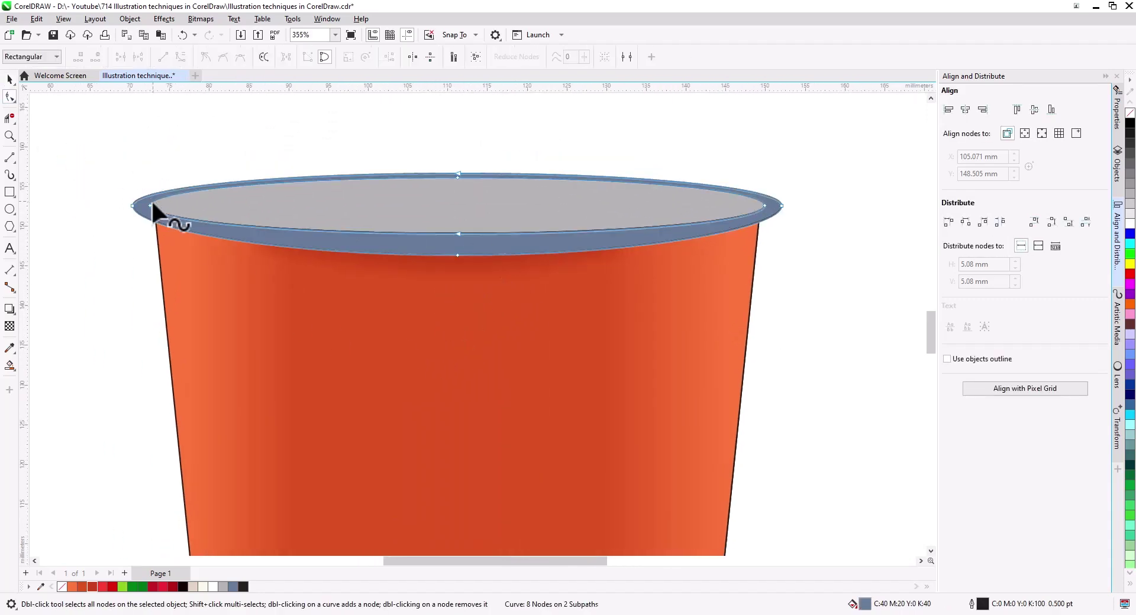
double_click(152, 220)
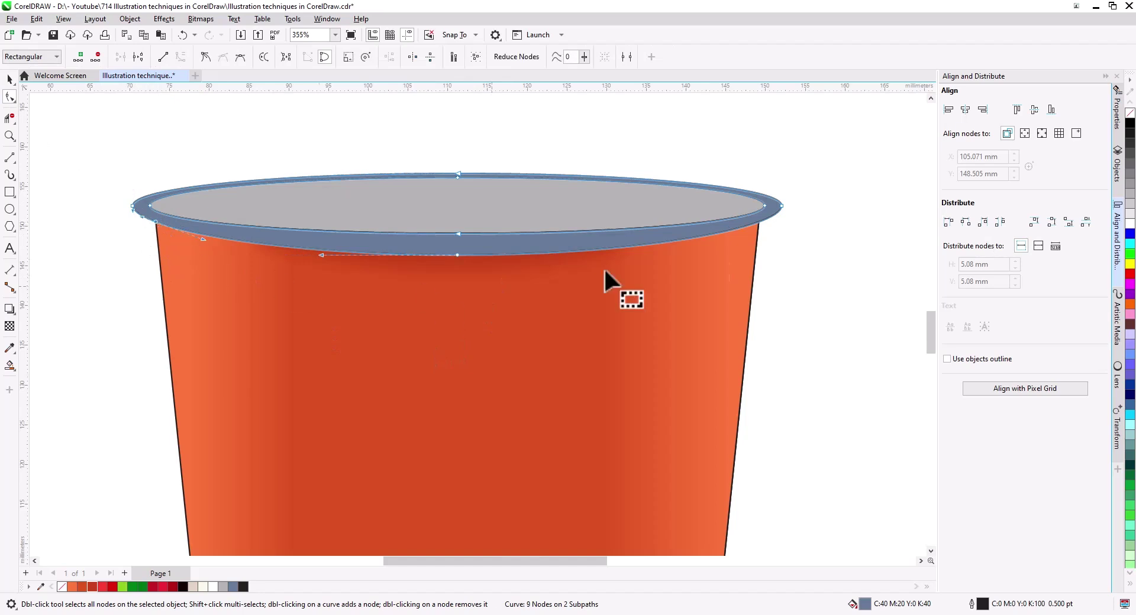
double_click(759, 223)
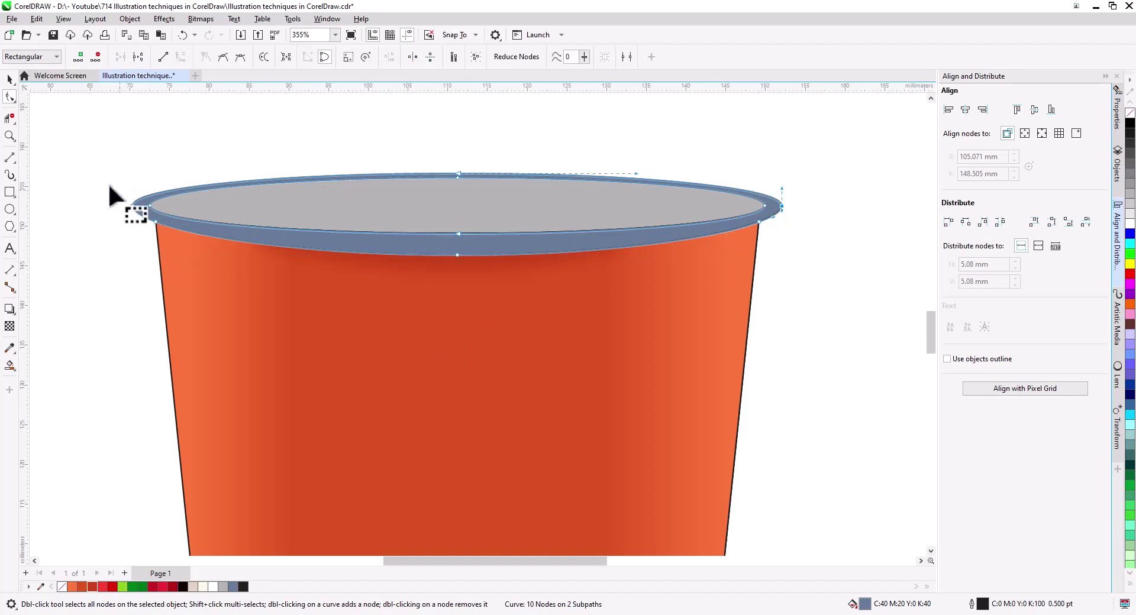
Pull the rim's outermost end nodes inward on both sides, narrowing the rim to about 80.6 mm.
scroll(809, 208, "up", 2)
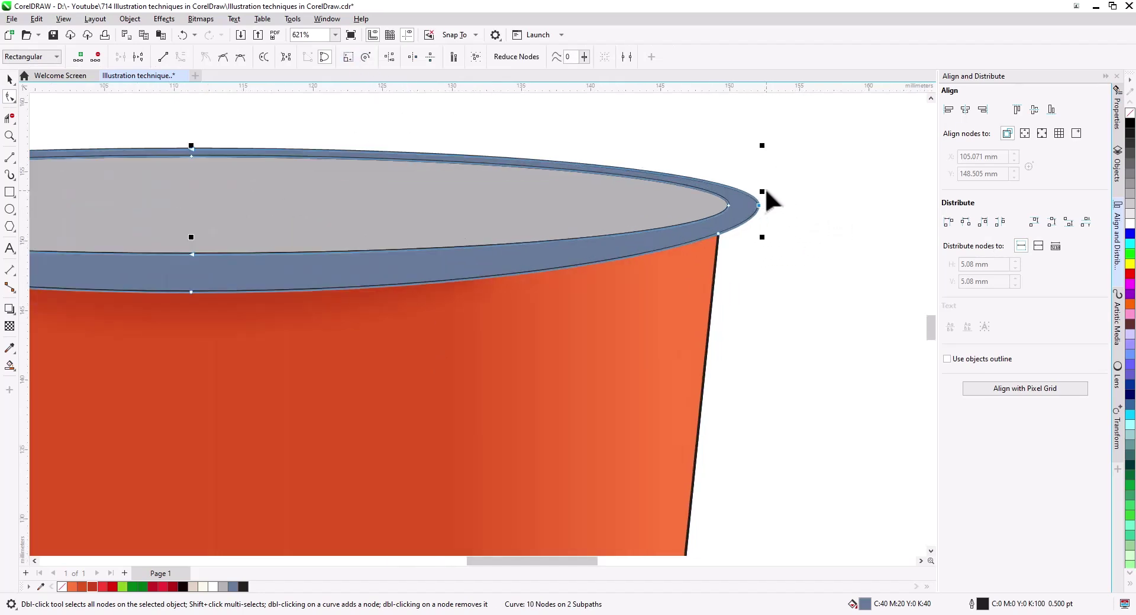
left_click_drag(762, 191, 754, 192)
left_click_drag(682, 280, 883, 239)
scroll(616, 272, "down", 3)
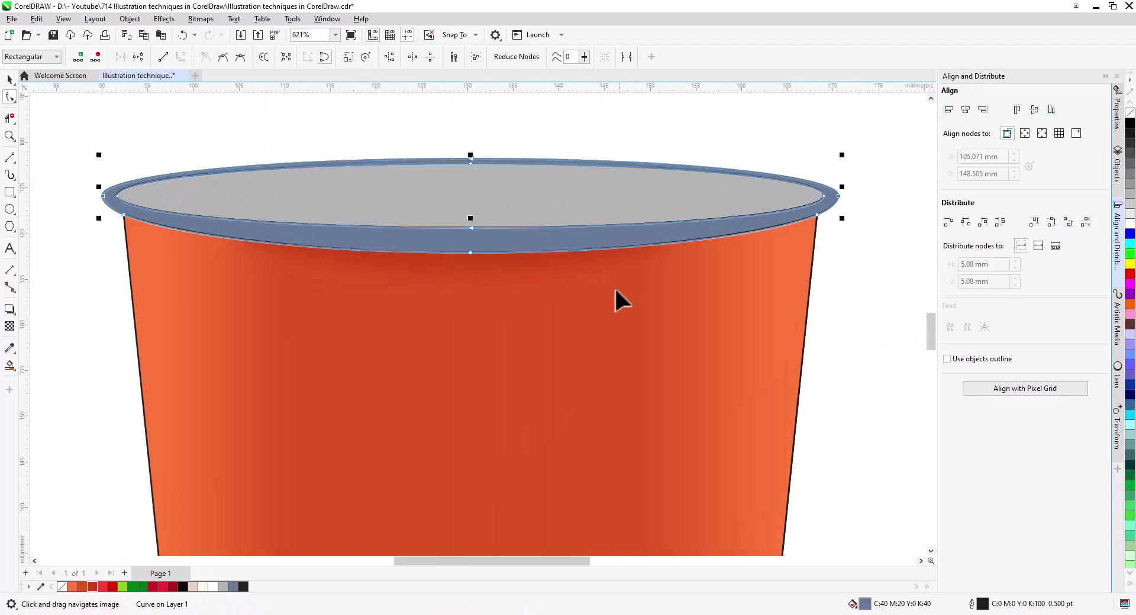
left_click(9, 80)
left_click(68, 272)
left_click(122, 217)
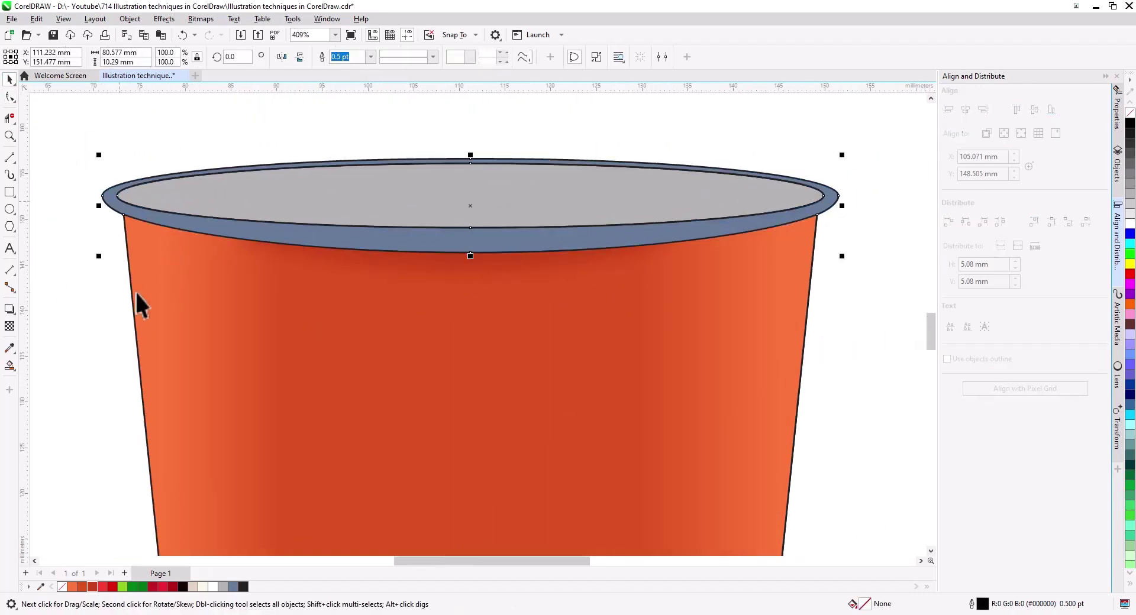
Recolour the rim from beige to light grey (#E6E6E6).
scroll(254, 343, "down", 2)
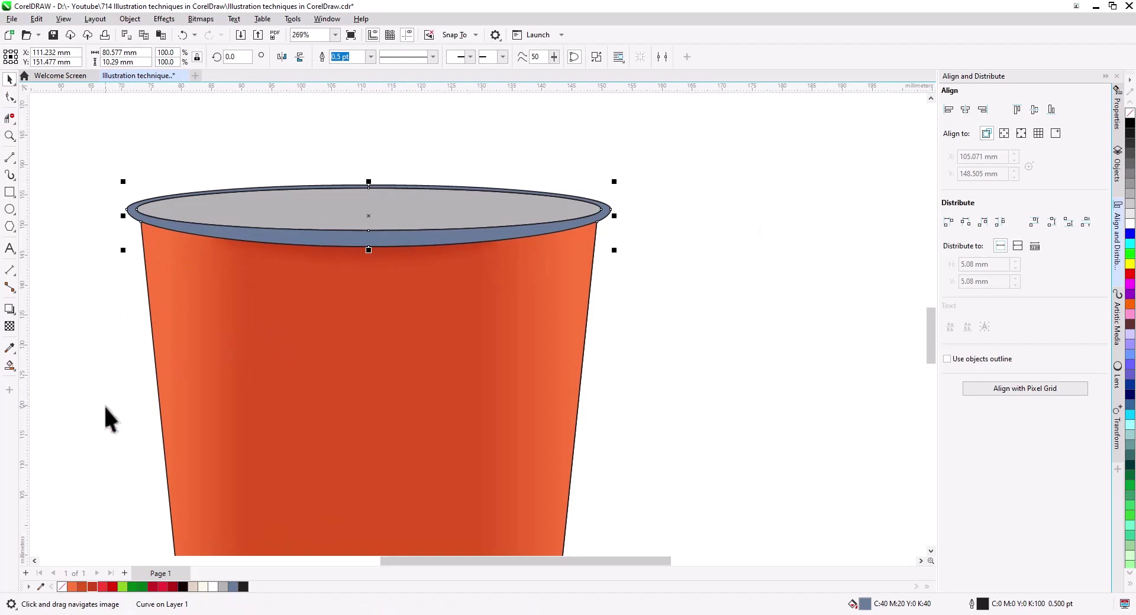
left_click(194, 587)
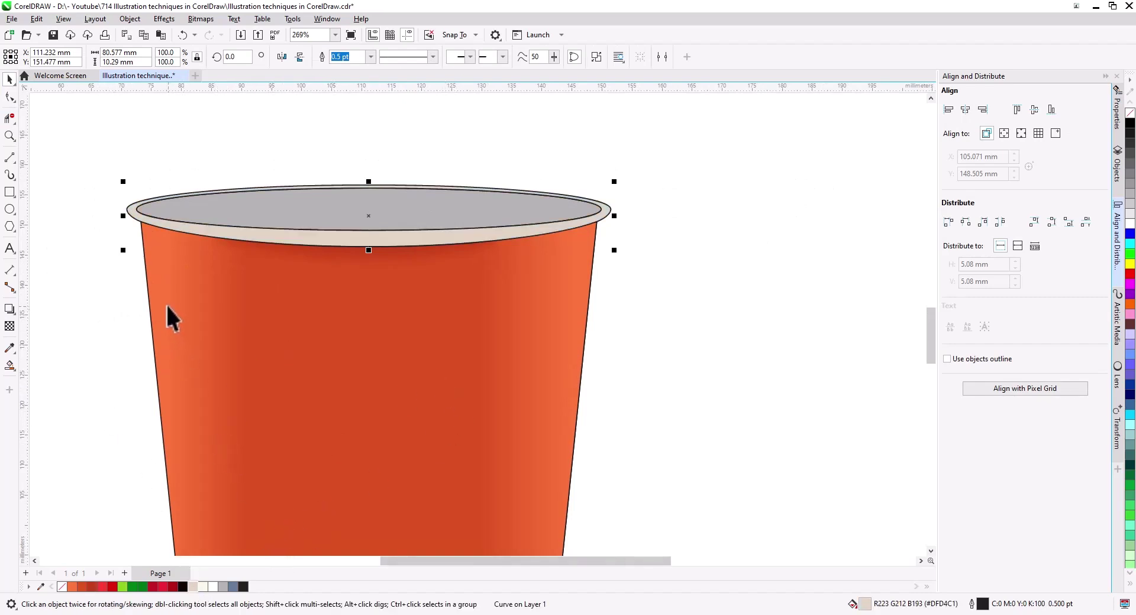
scroll(215, 317, "up", 2)
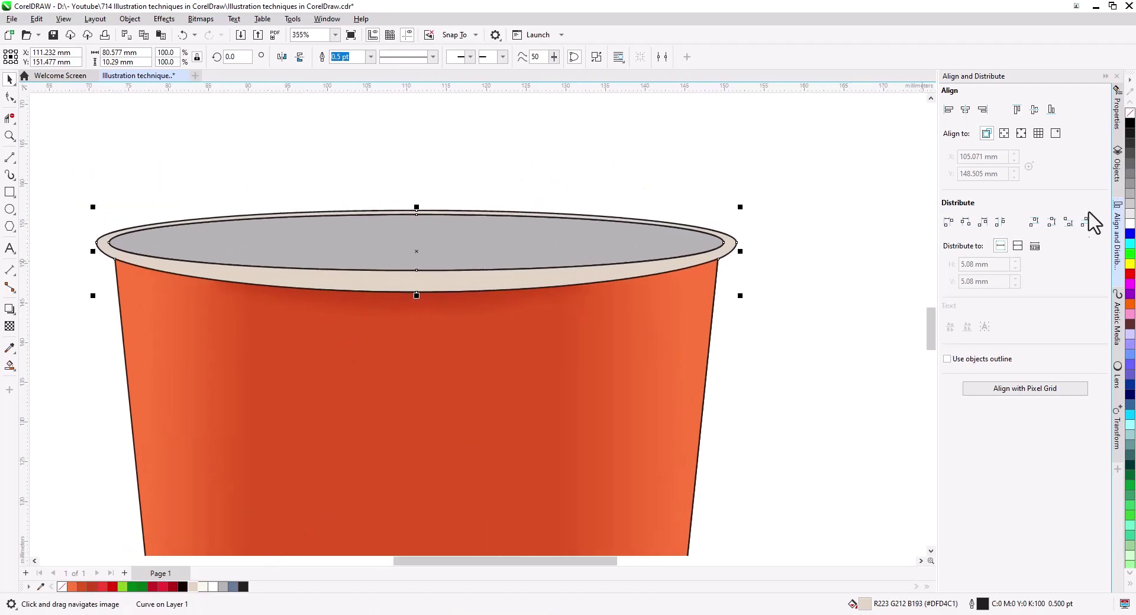
left_click(1129, 224)
key("Escape")
scroll(222, 310, "up", 1)
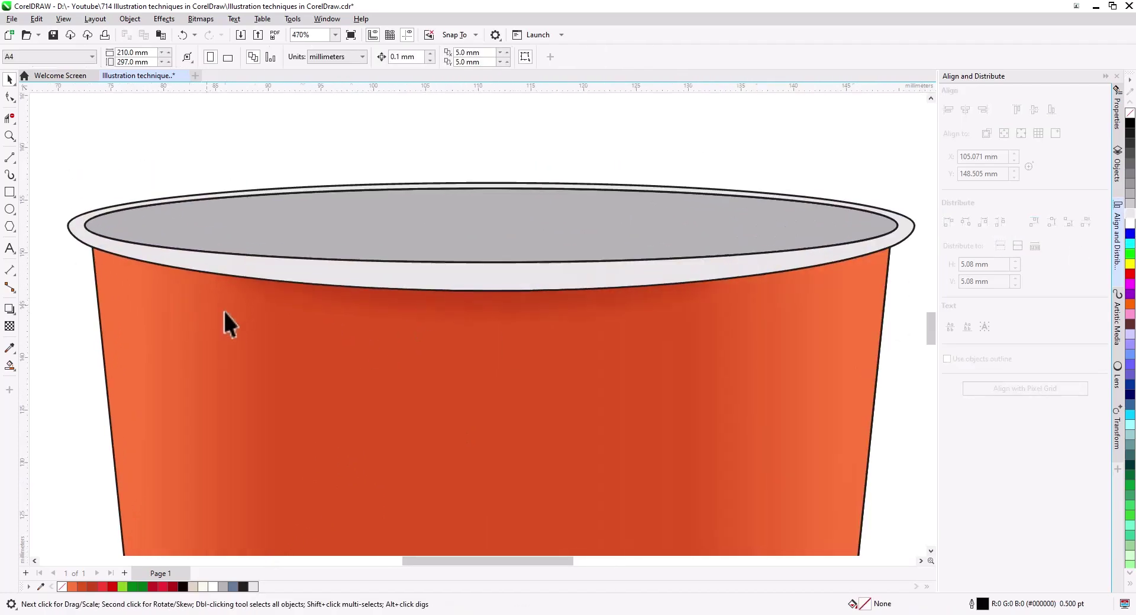
Apply a one-step inside contour to the rim.
left_click(66, 243)
left_click(10, 309)
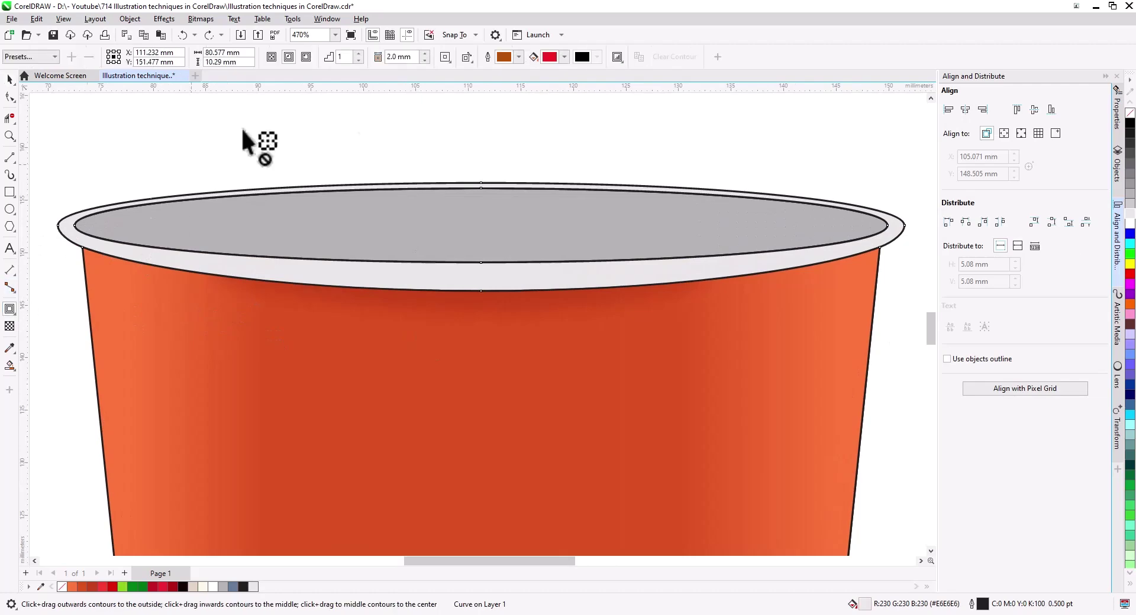
left_click(305, 57)
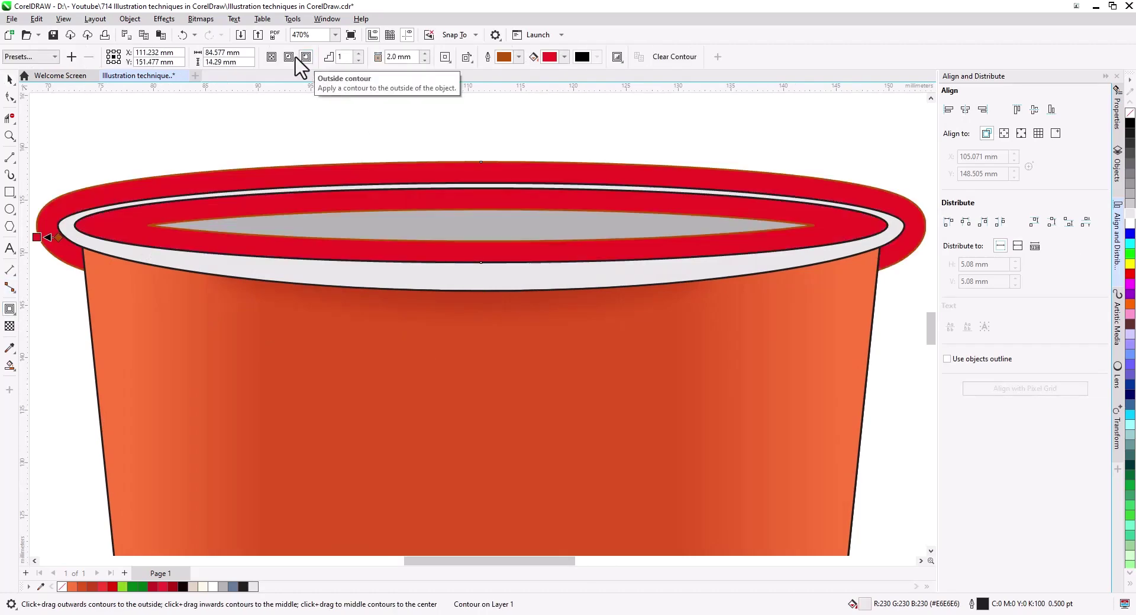
key("Return")
left_click(424, 61)
left_click(424, 61)
left_click(424, 61)
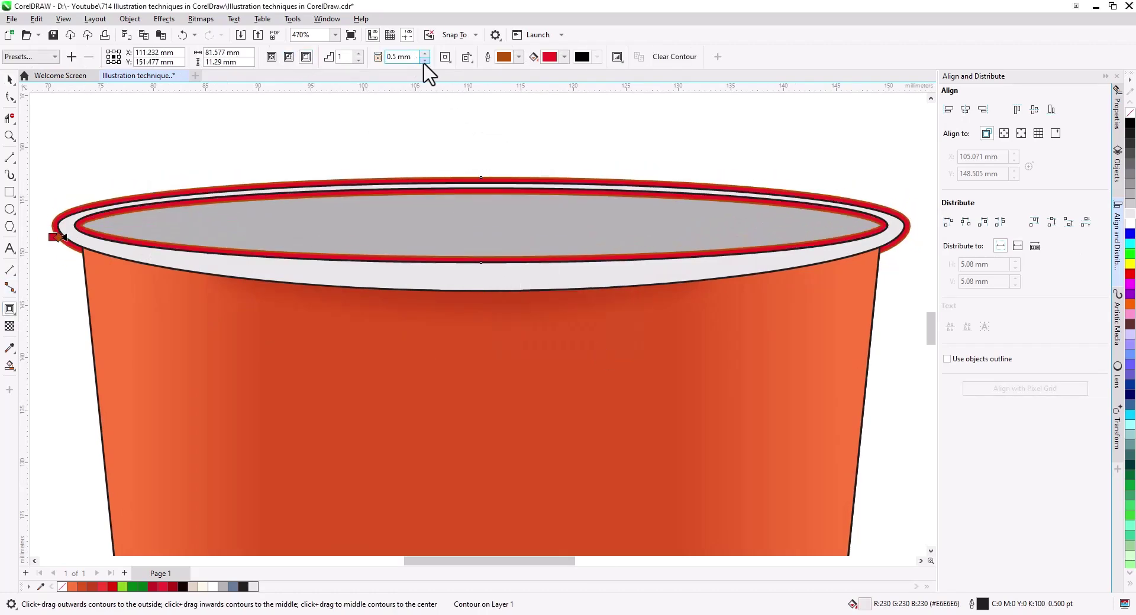
left_click(425, 61)
left_click(425, 54)
left_click(289, 57)
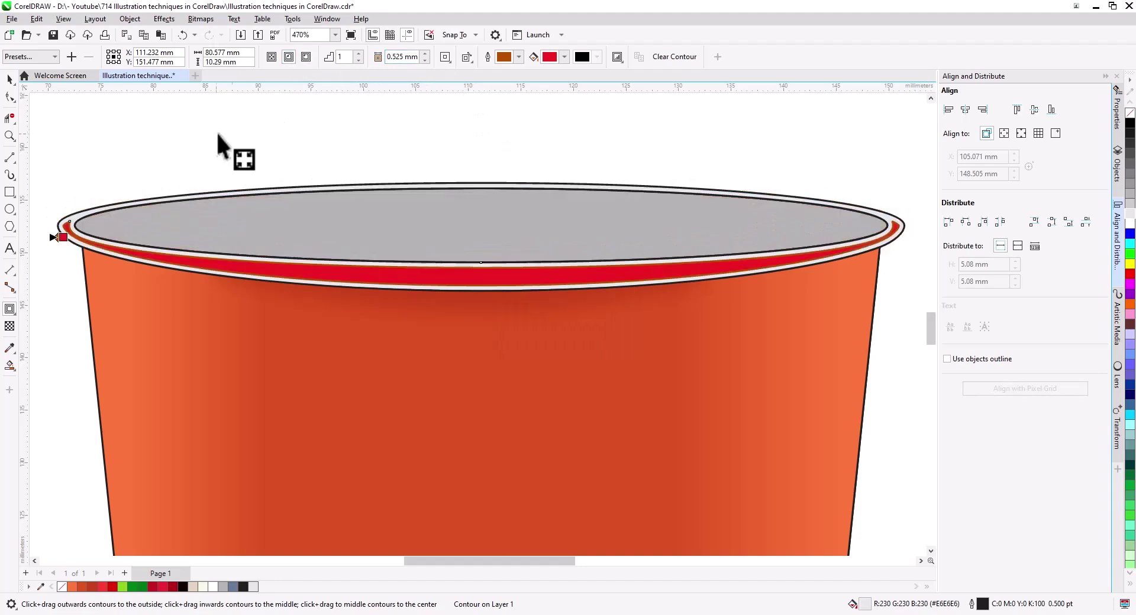
Try a contour offset of 0.4 mm, and settle on 0.6 mm.
type("0.4")
key("Return")
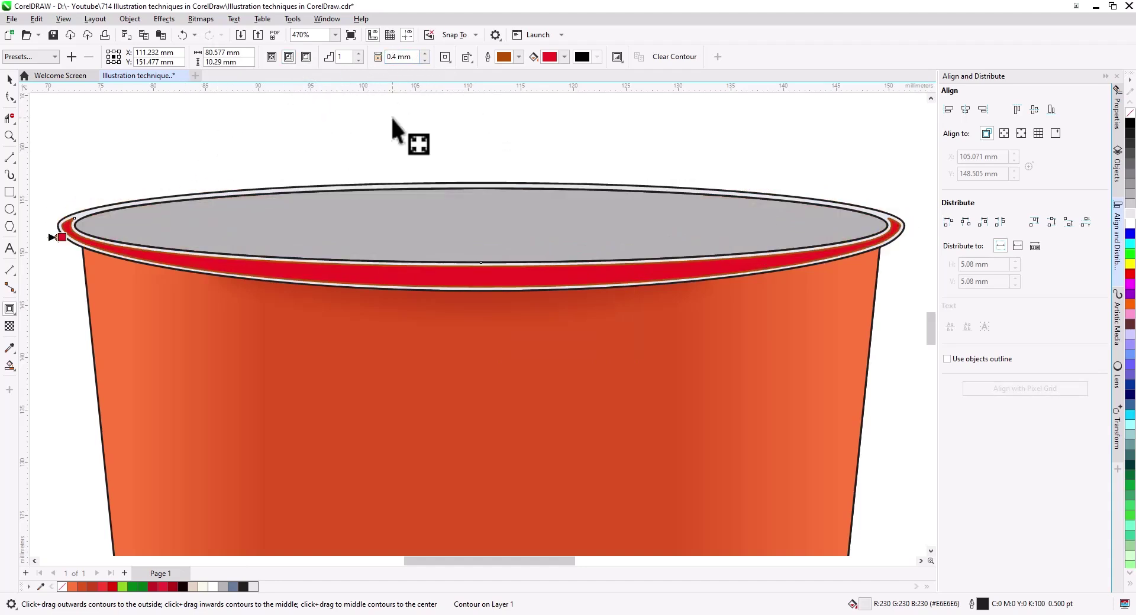
double_click(393, 56)
type("0")
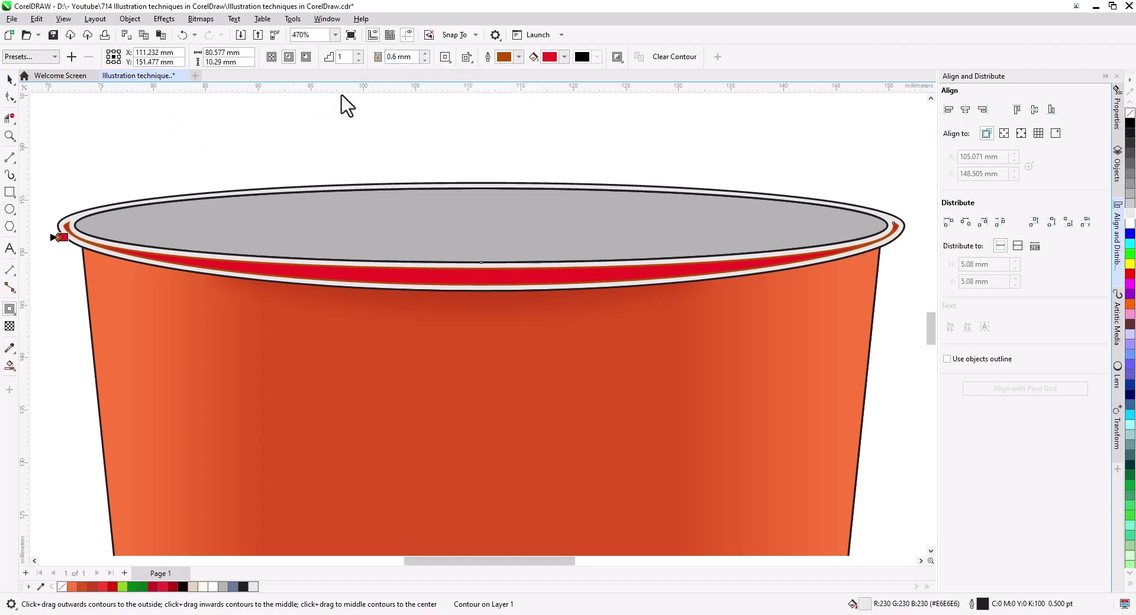
Break the inner contour apart from the rim and fill the rim with white (#FFFFFF).
left_click(10, 80)
right_click(247, 274)
left_click(272, 282)
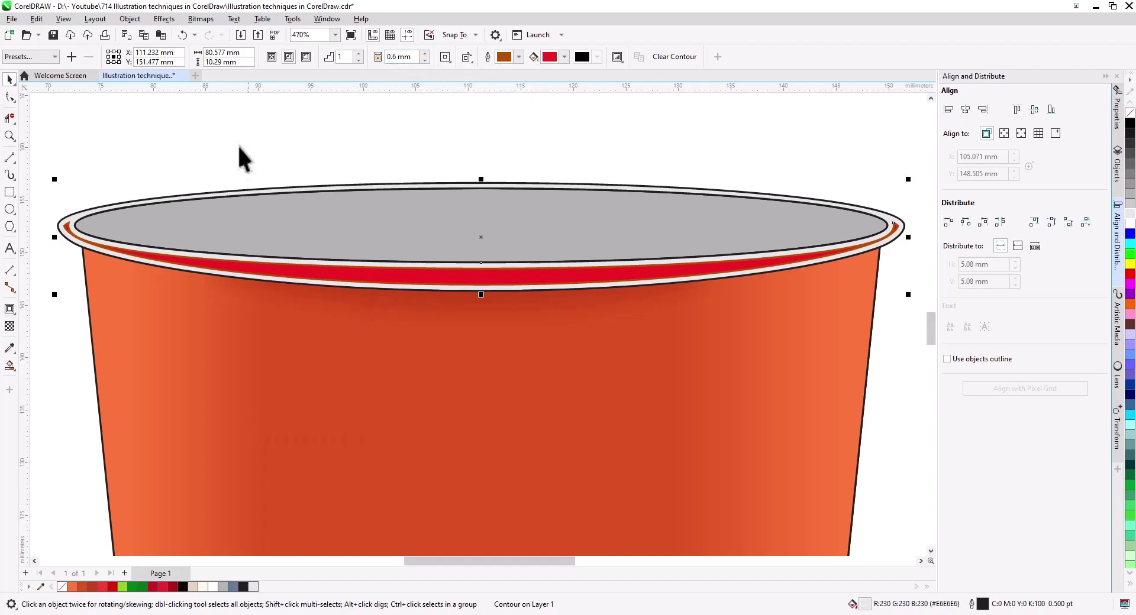
left_click(237, 145)
left_click(268, 273)
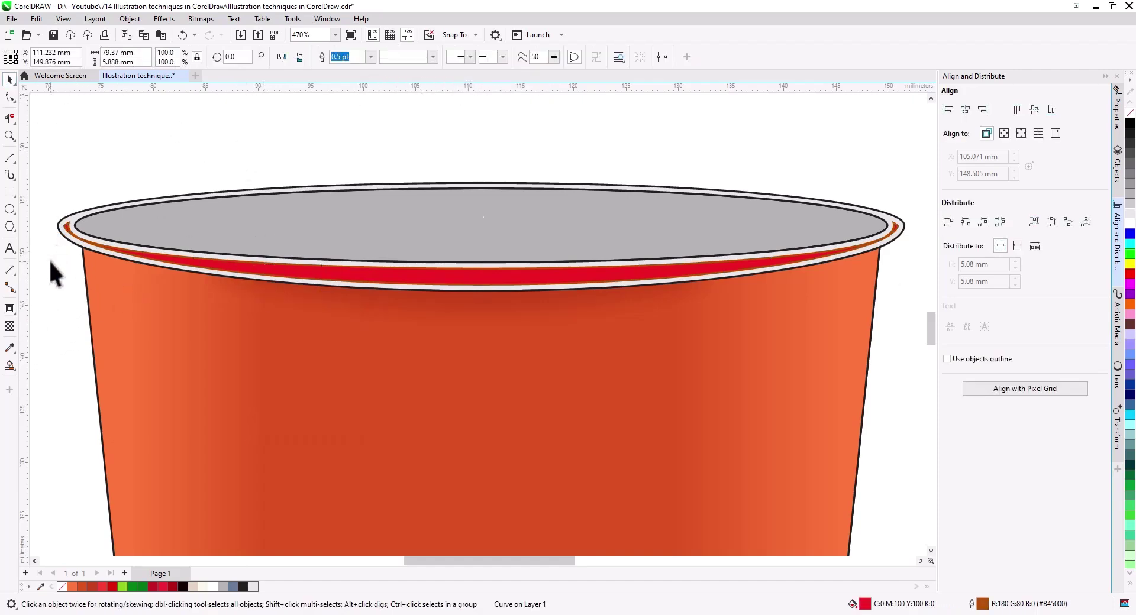
left_click(61, 228)
left_click(1130, 227)
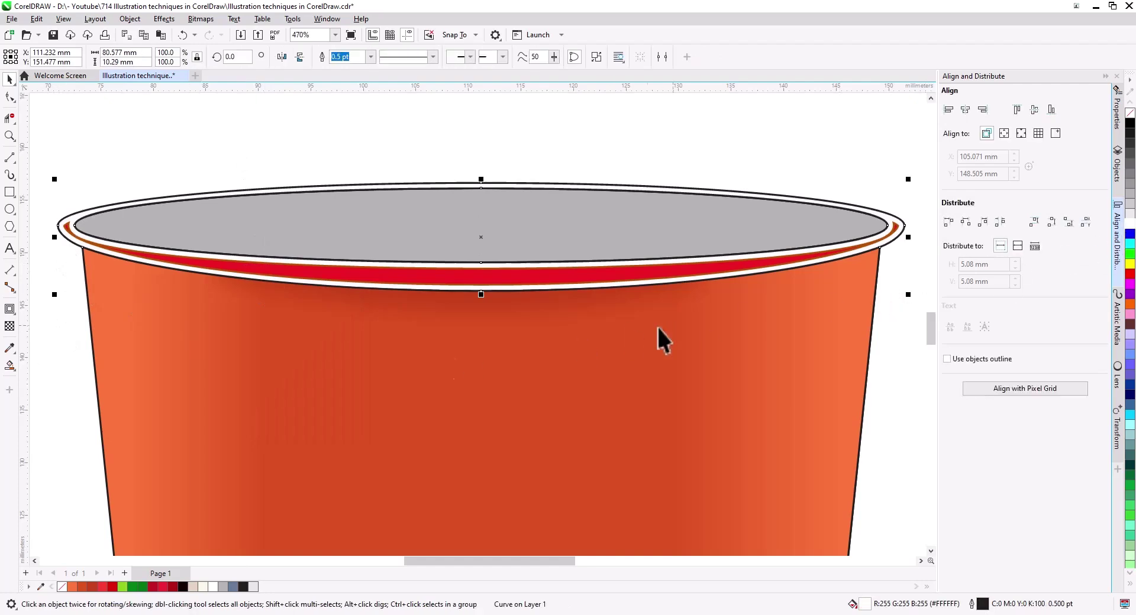
Give the red inner contour shape a horizontal linear fountain fill from off-white to beige and remove its outline.
left_click(9, 366)
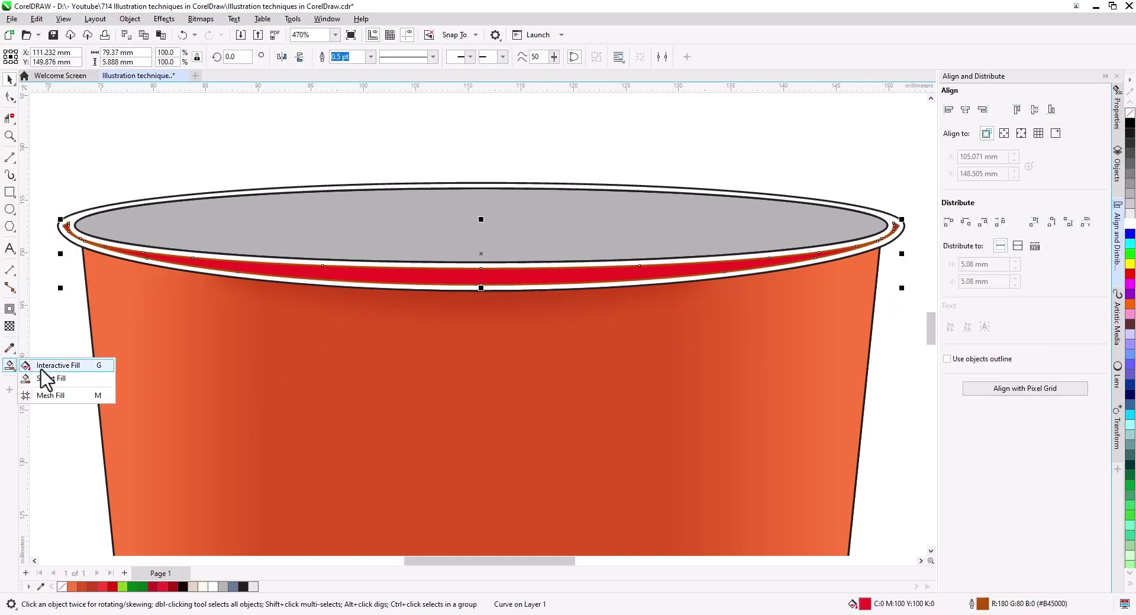
left_click(59, 368)
left_click(760, 271)
left_click_drag(206, 252, 713, 252)
left_click_drag(193, 587, 713, 253)
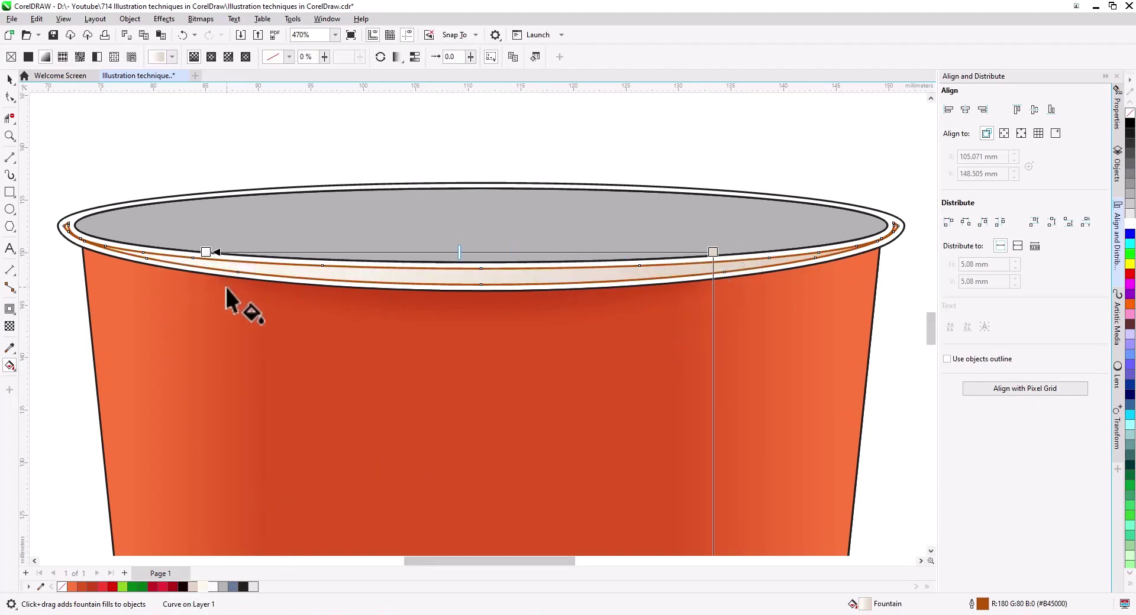
left_click(7, 78)
right_click(1130, 114)
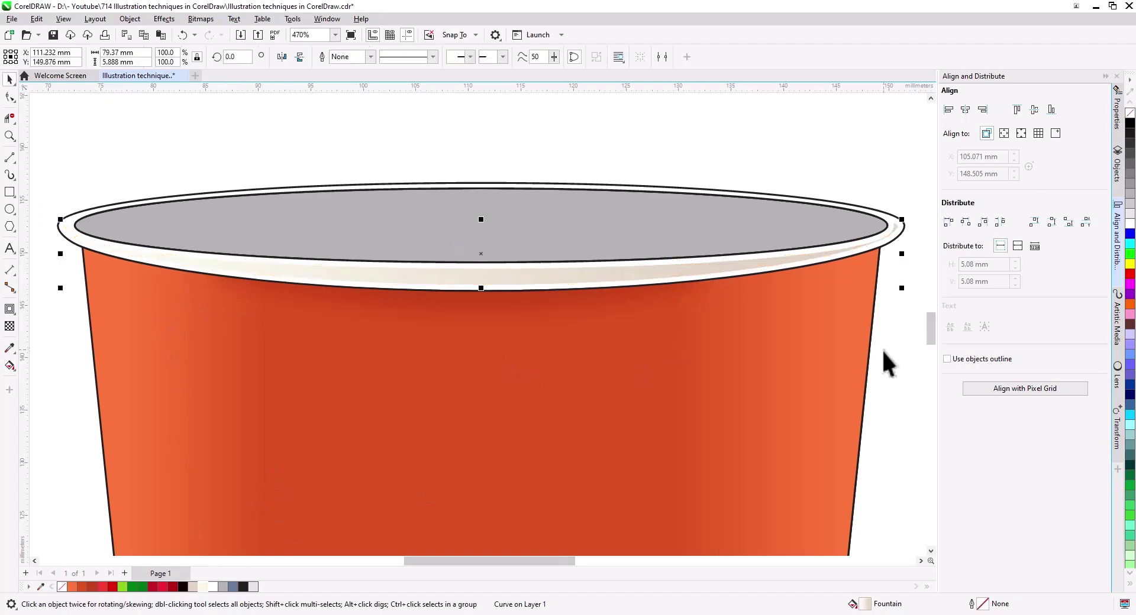
Apply a Gaussian Blur with a radius of 1.7 pixels to the beige shading shape on the rim.
scroll(592, 284, "up", 2)
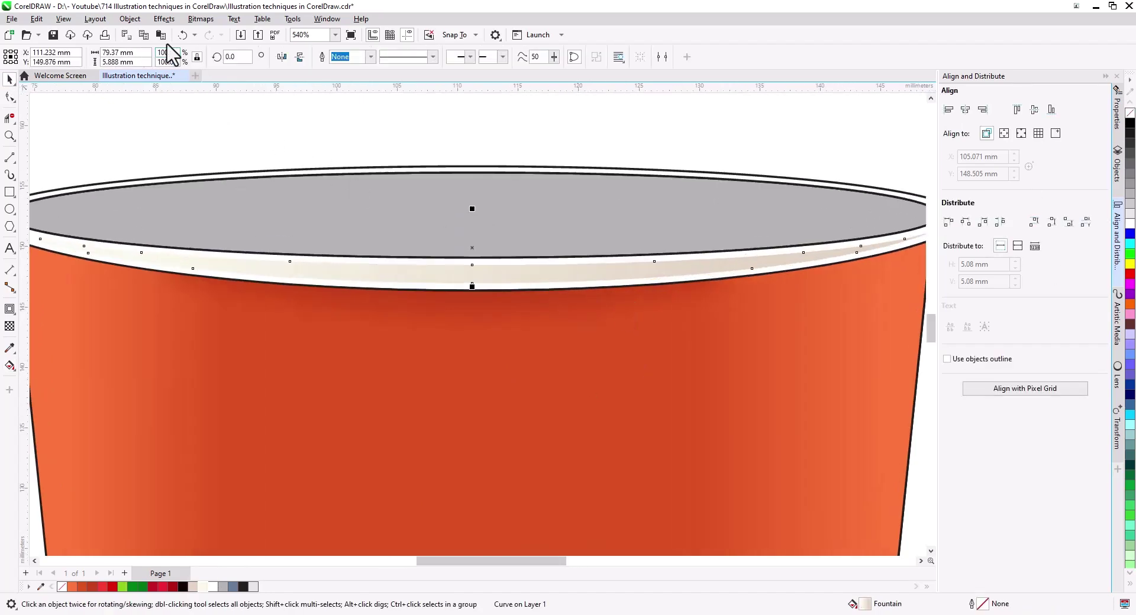
left_click(164, 19)
mouse_move(204, 95)
left_click(302, 132)
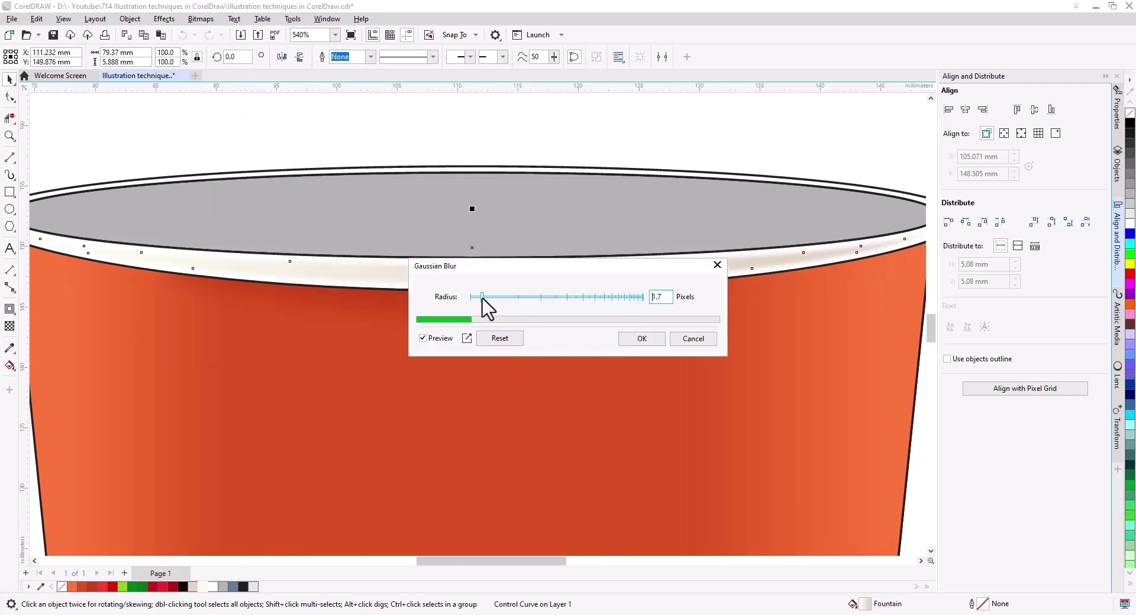
left_click(639, 339)
PowerClip the blurred beige shading shape inside the white rim.
scroll(575, 311, "down", 1)
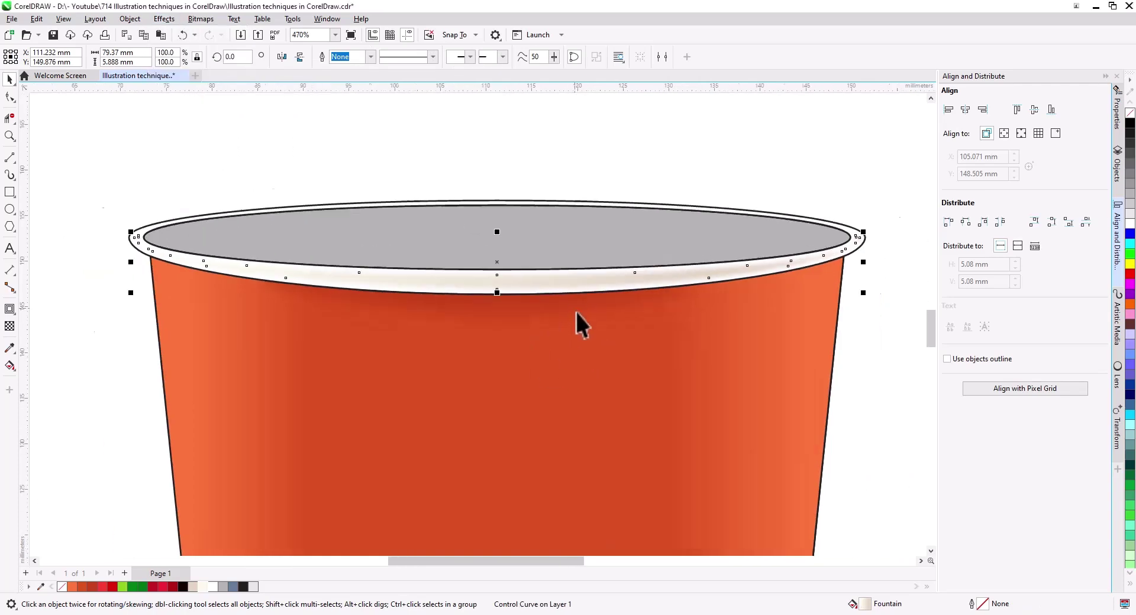
left_click_drag(594, 331, 577, 336)
right_click(561, 288)
left_click(608, 408)
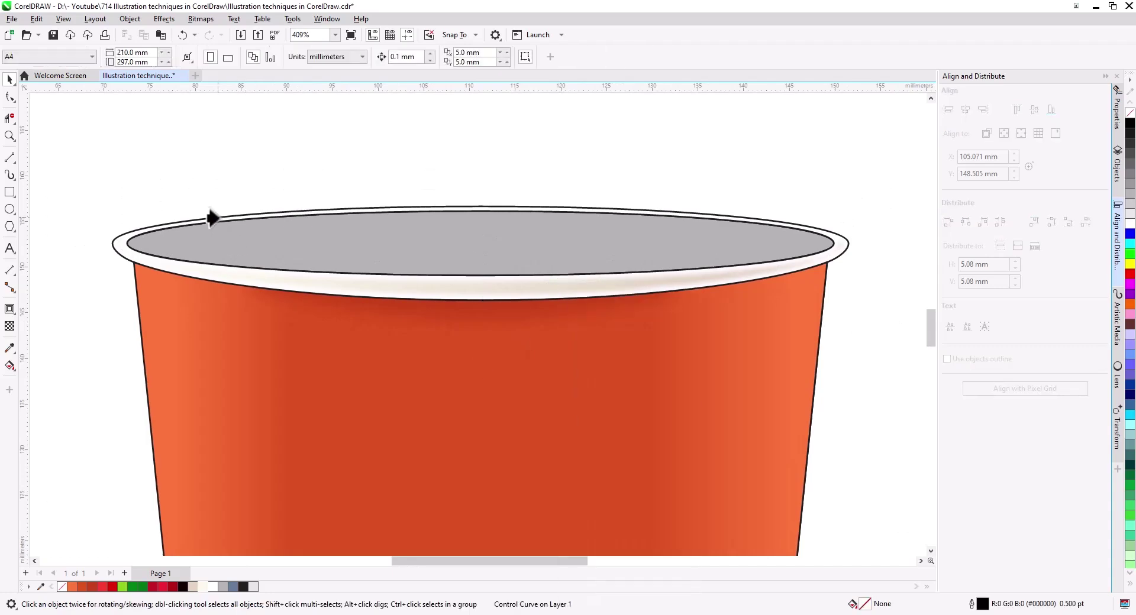
left_click(214, 220)
Fill the grey ellipse of the cup's opening with a slightly tilted linear fountain fill from beige to white.
left_click(531, 237)
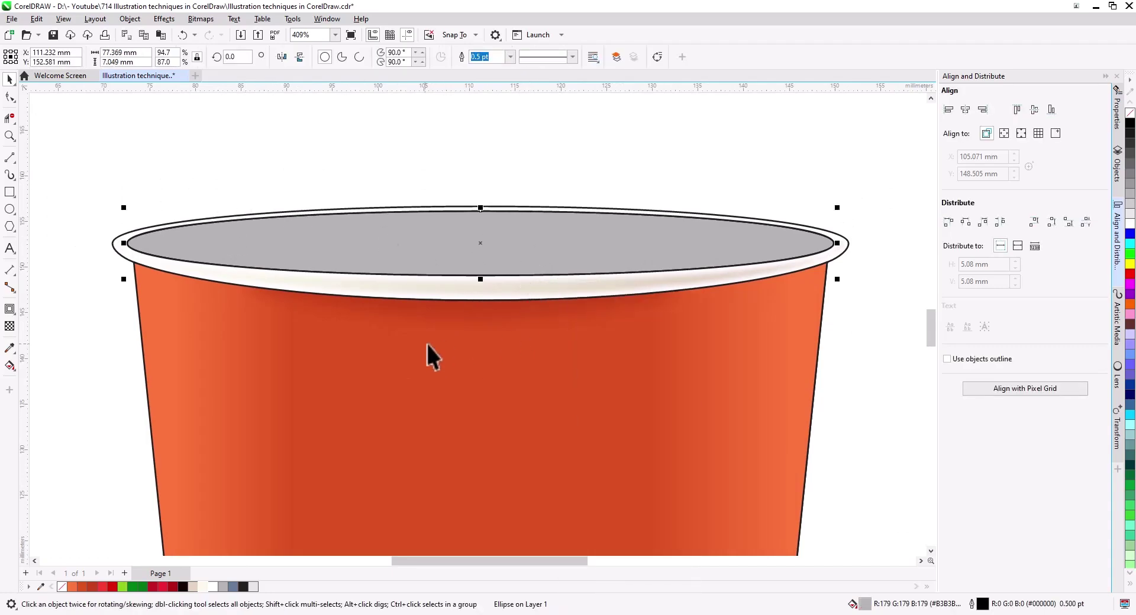
left_click(10, 366)
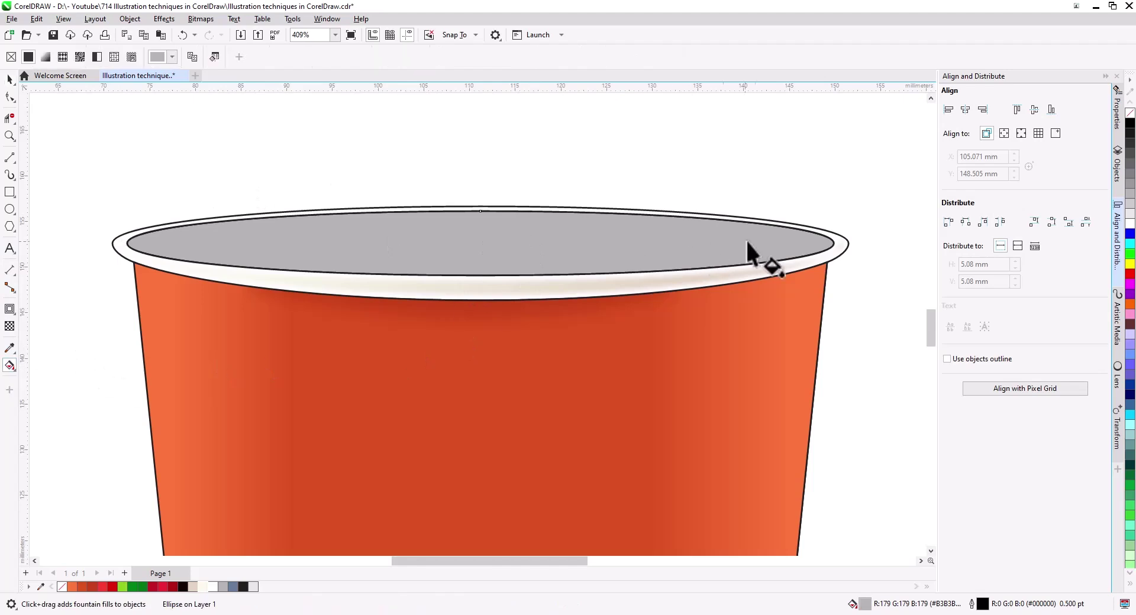
left_click_drag(769, 245, 242, 252)
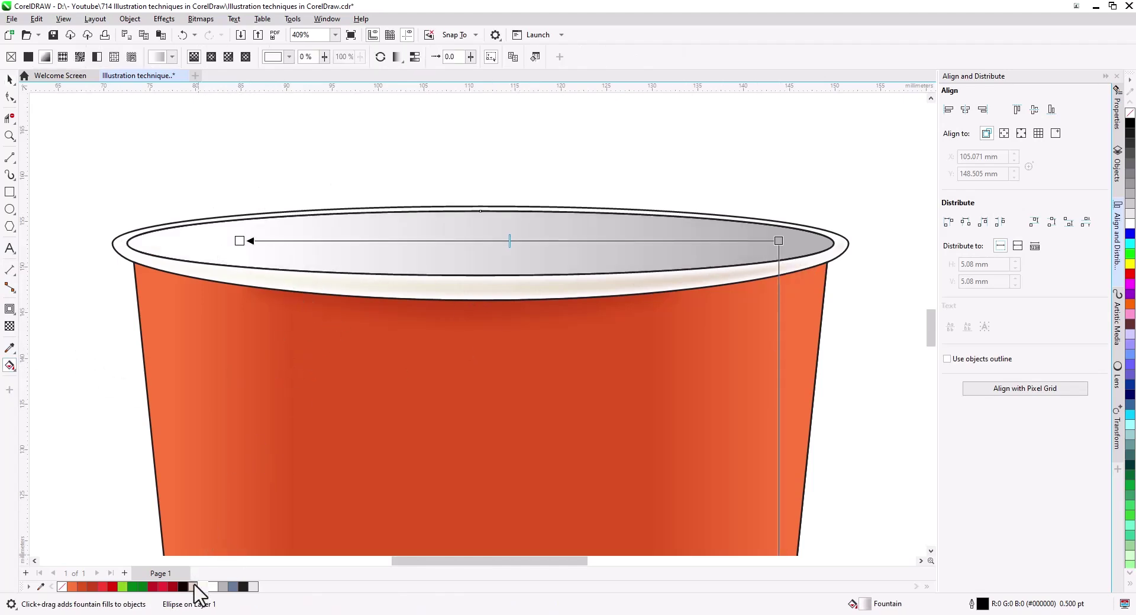
left_click_drag(781, 243, 779, 241)
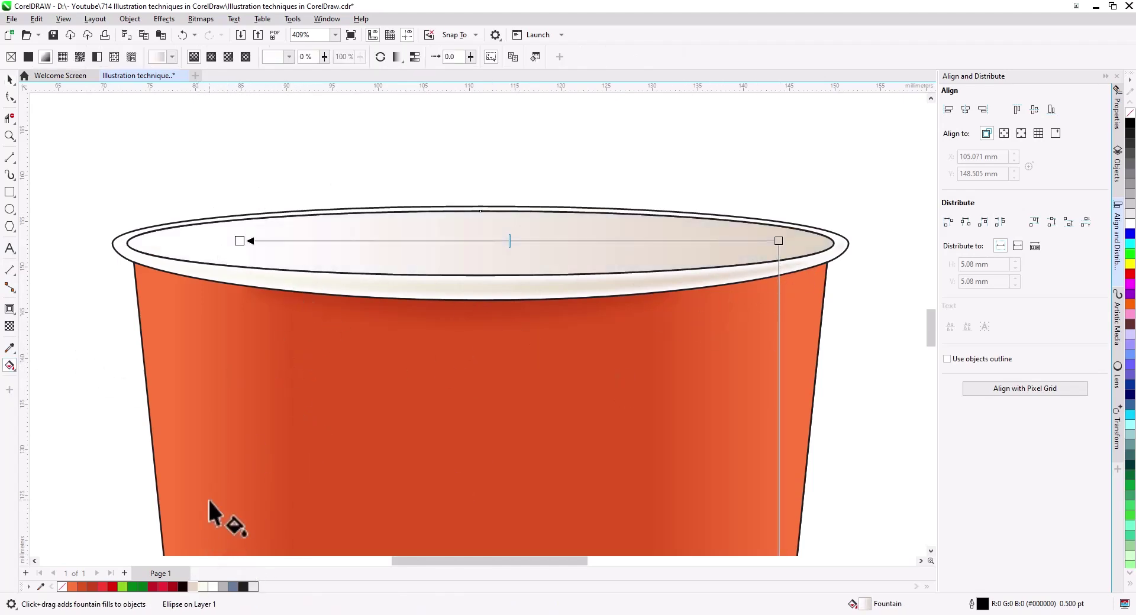
left_click_drag(240, 241, 237, 298)
left_click_drag(778, 241, 785, 240)
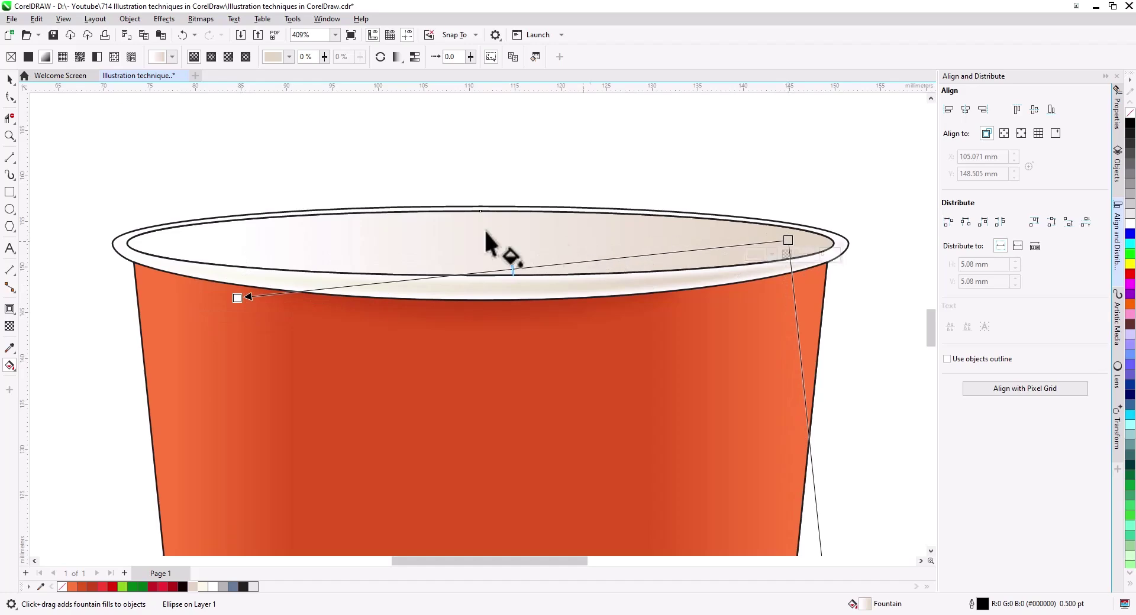
left_click(10, 79)
Pull the rim's rightmost outer node slightly inward and convert it to a smooth node.
scroll(459, 266, "down", 4)
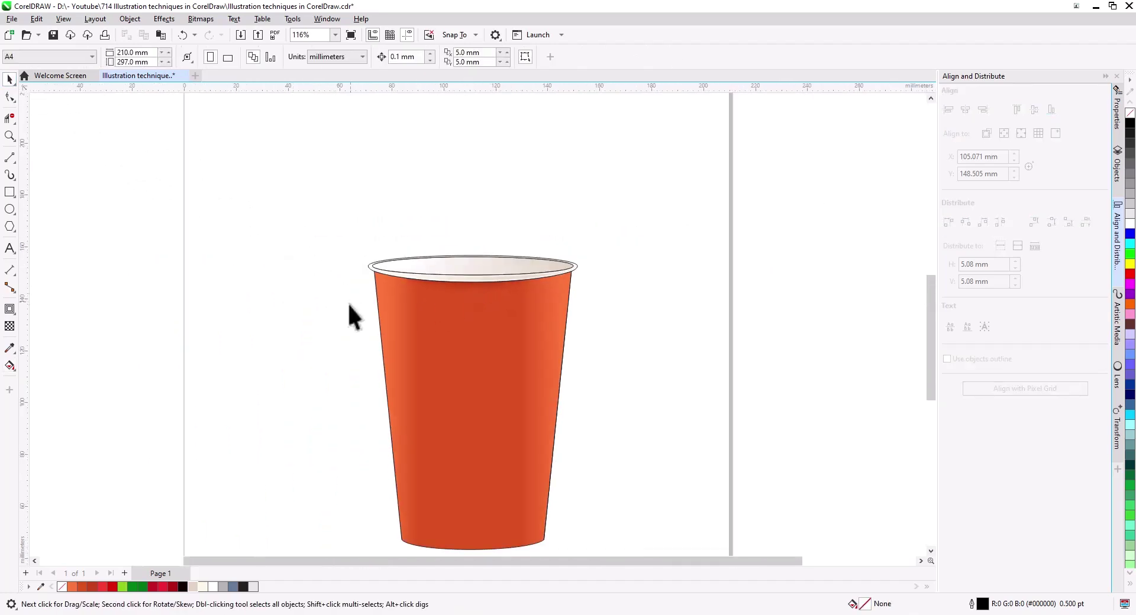
scroll(480, 290, "up", 1)
left_click(431, 274)
left_click(10, 97)
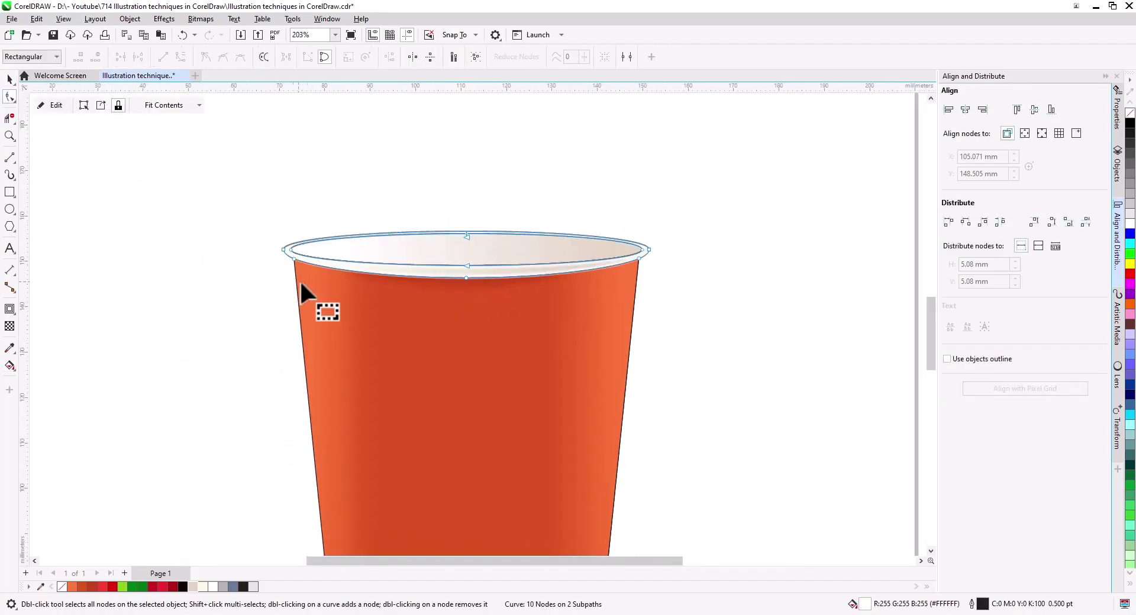
scroll(634, 264, "up", 5)
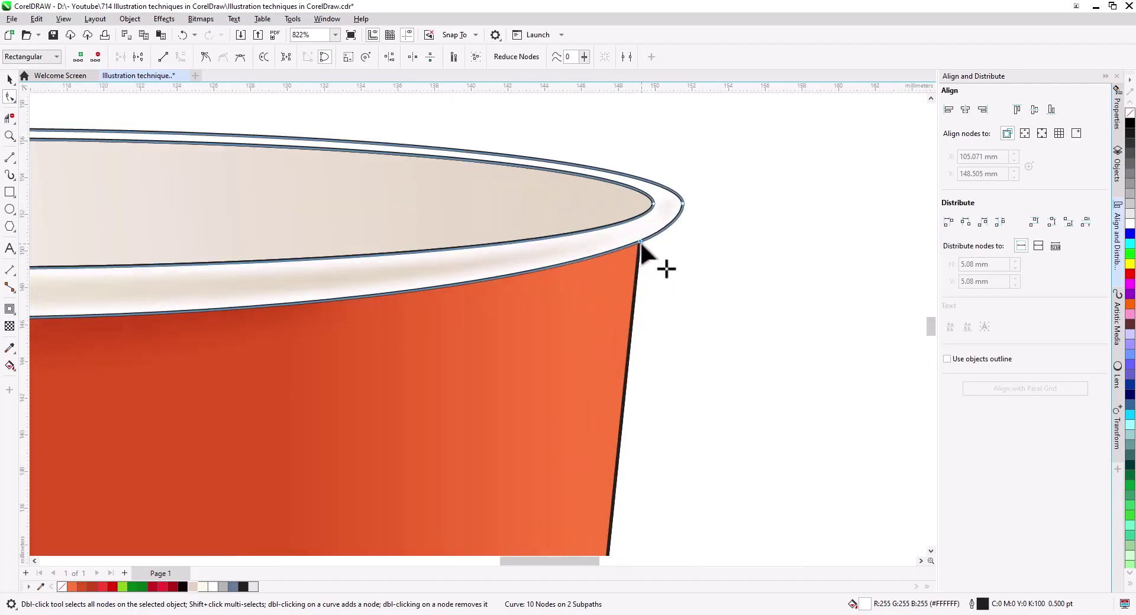
left_click_drag(681, 203, 676, 204)
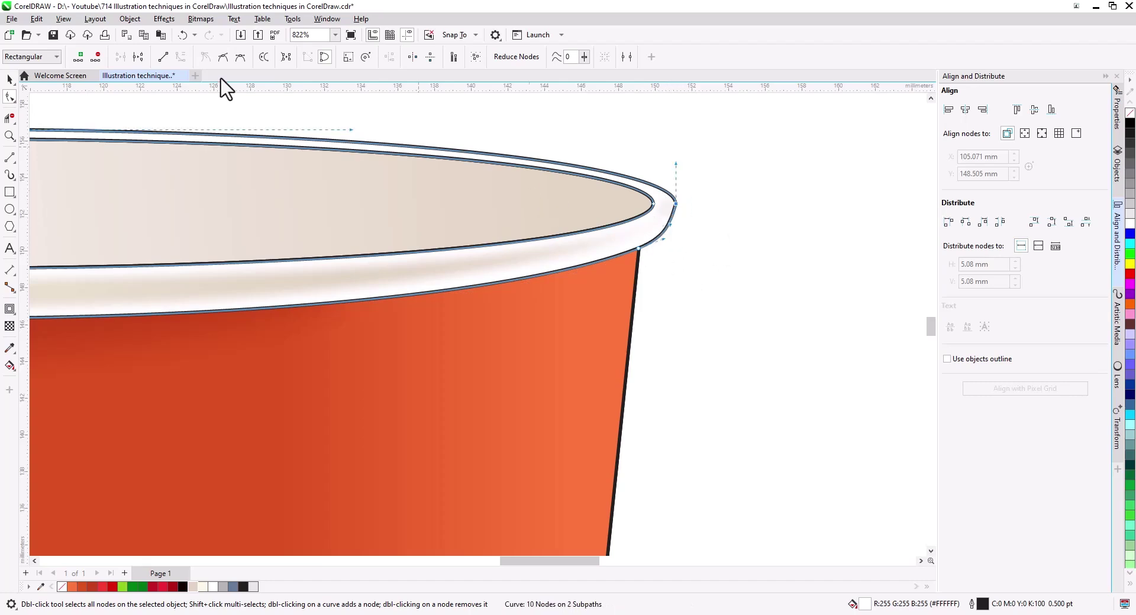
left_click(223, 57)
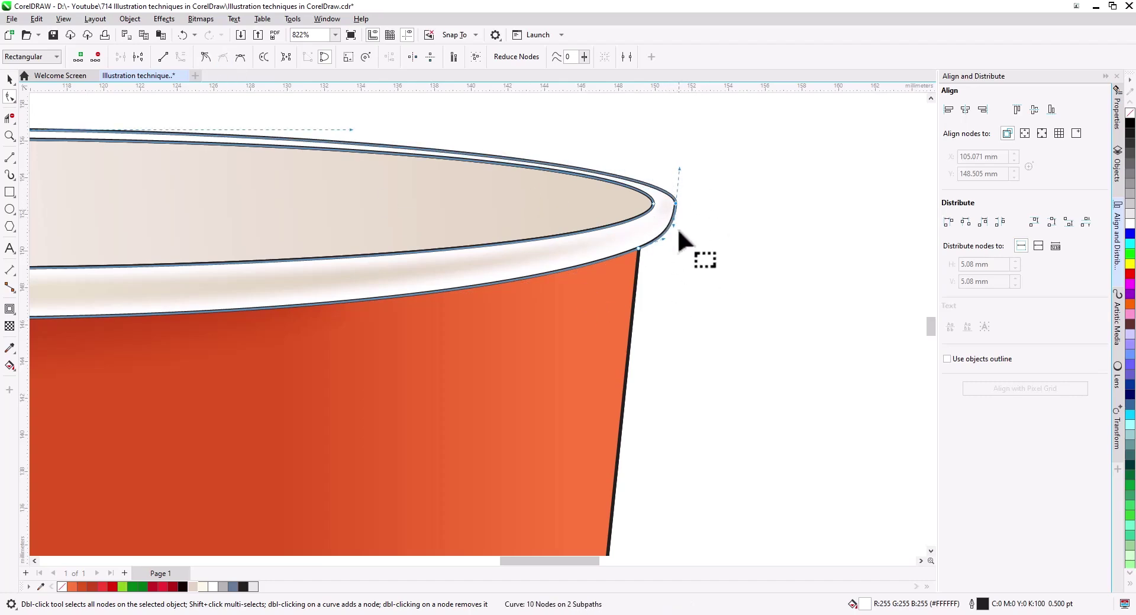
Reshape the left end of the rim's outer edge into a rounder curve by adjusting its end node and handles.
scroll(673, 226, "down", 3)
scroll(307, 247, "up", 4)
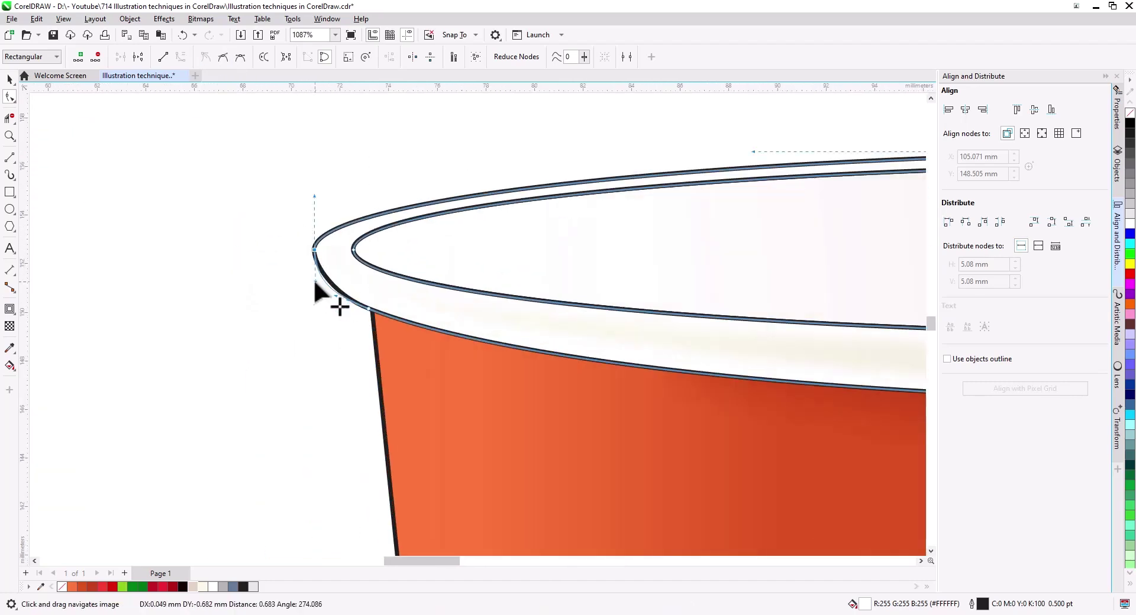
mouse_move(315, 283)
left_mouse_down()
mouse_move(317, 227)
mouse_move(337, 203)
mouse_move(325, 249)
mouse_move(334, 247)
mouse_move(314, 273)
left_mouse_up()
left_click(345, 258)
left_click(333, 241)
left_click_drag(360, 194, 365, 188)
Round off the right end of the rim's outer edge by adjusting its end node and handles.
left_click_drag(787, 302, 148, 345)
left_click_drag(712, 349, 59, 361)
left_click_drag(763, 321, 705, 274)
left_click_drag(708, 270, 698, 250)
left_click_drag(719, 306, 714, 306)
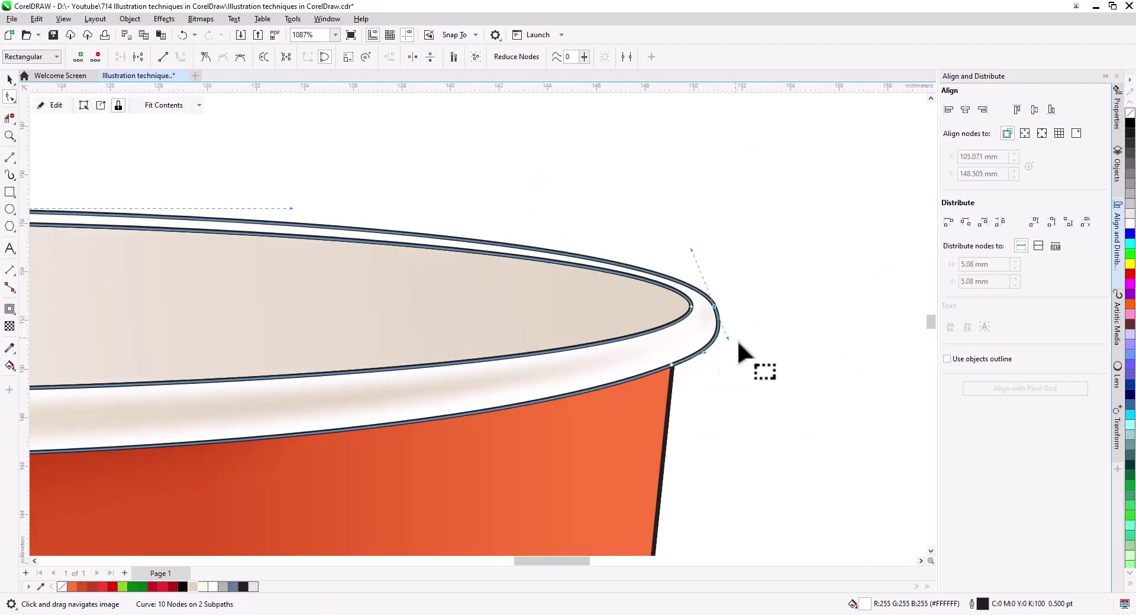
scroll(704, 339, "down", 4)
left_click(9, 79)
left_click(177, 202)
scroll(440, 401, "down", 1)
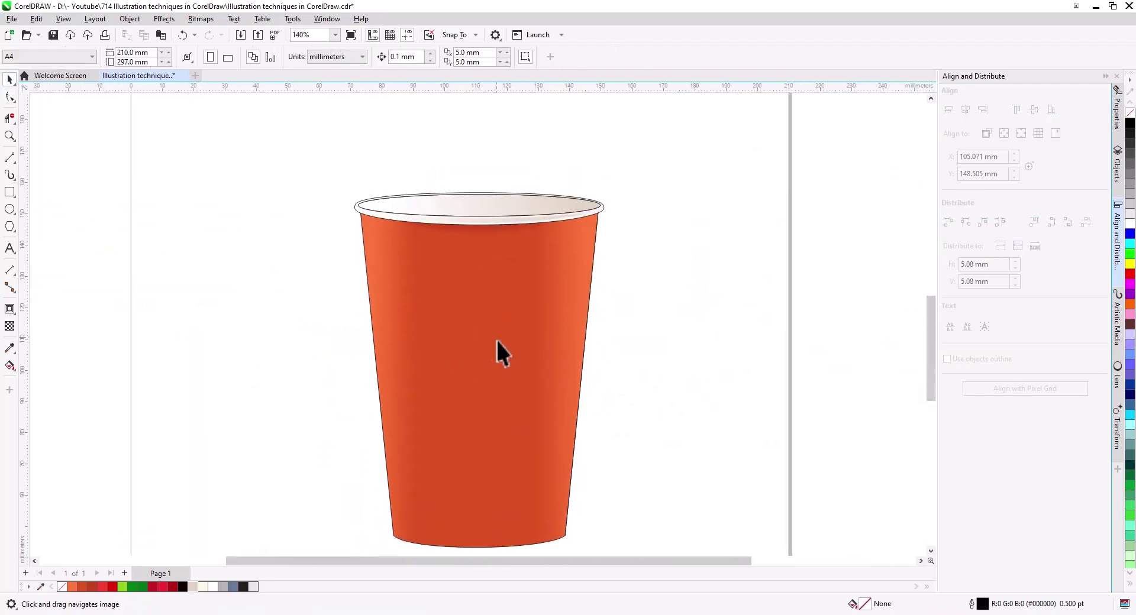
Select all the objects of the cup and remove their outlines.
left_click(523, 203)
left_click(242, 367)
scroll(431, 375, "down", 1)
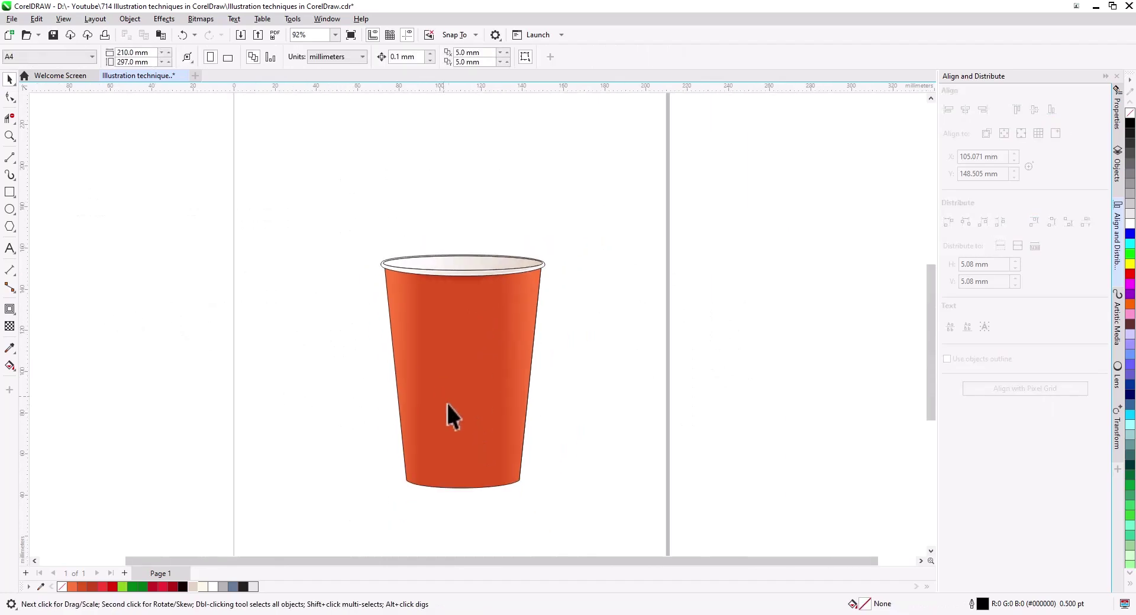
left_click_drag(329, 261, 329, 262)
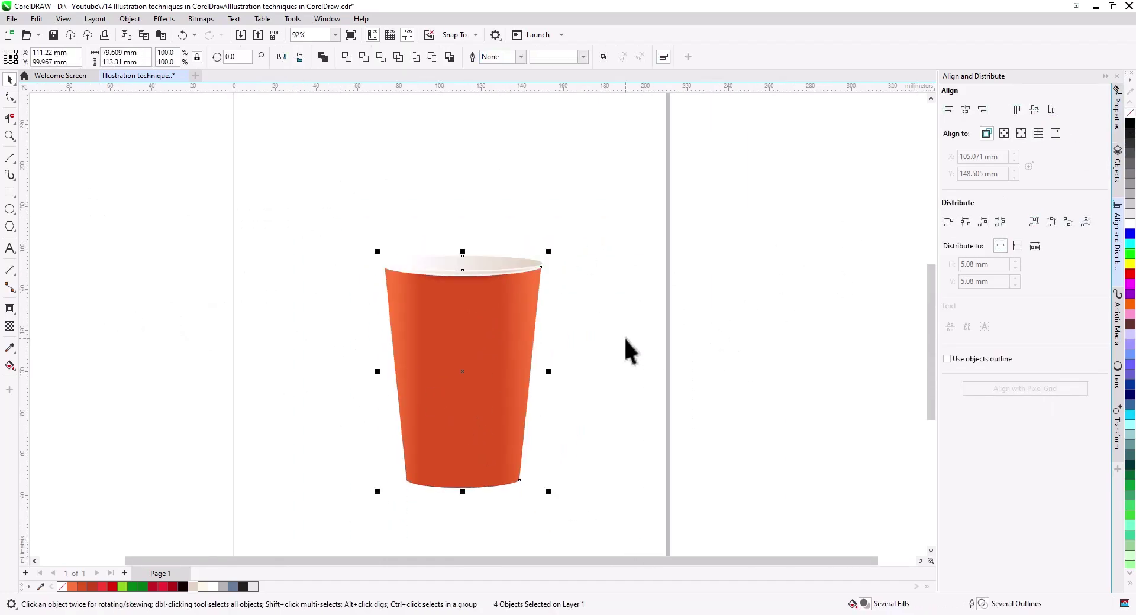
Select the white rim of the cup and set its fill to light grey (RGB 230, 230, 230).
left_click(586, 345)
scroll(516, 264, "up", 1)
left_click(586, 281)
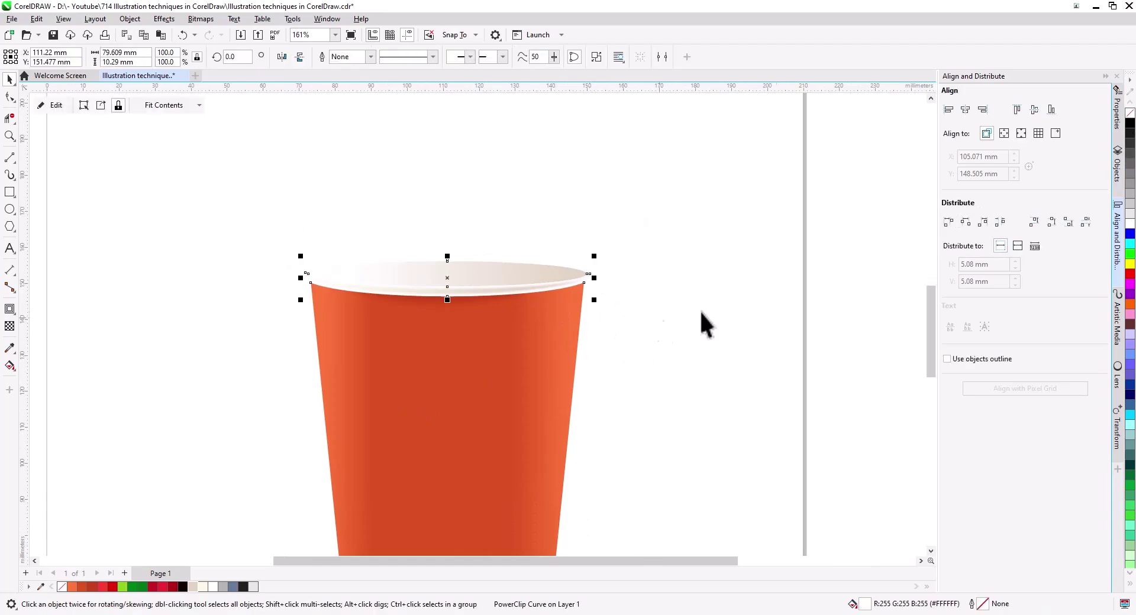
left_click(724, 344)
scroll(431, 298, "up", 1)
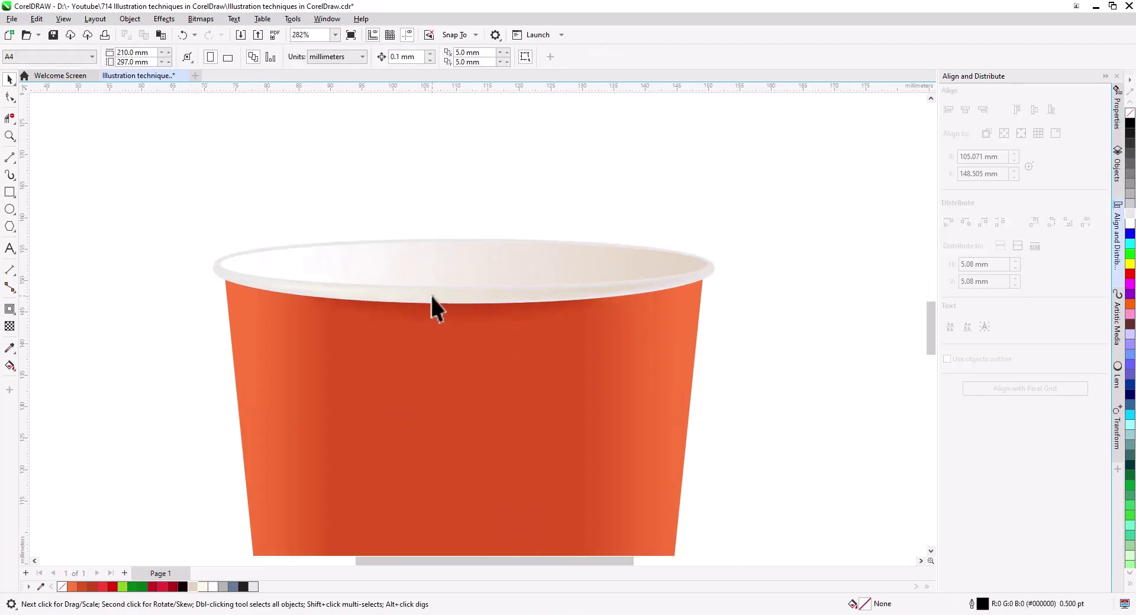
Inside the rim's PowerClip, set the shading curve's darker fountain colour to #D4C9B2 and finish editing.
left_click(437, 272)
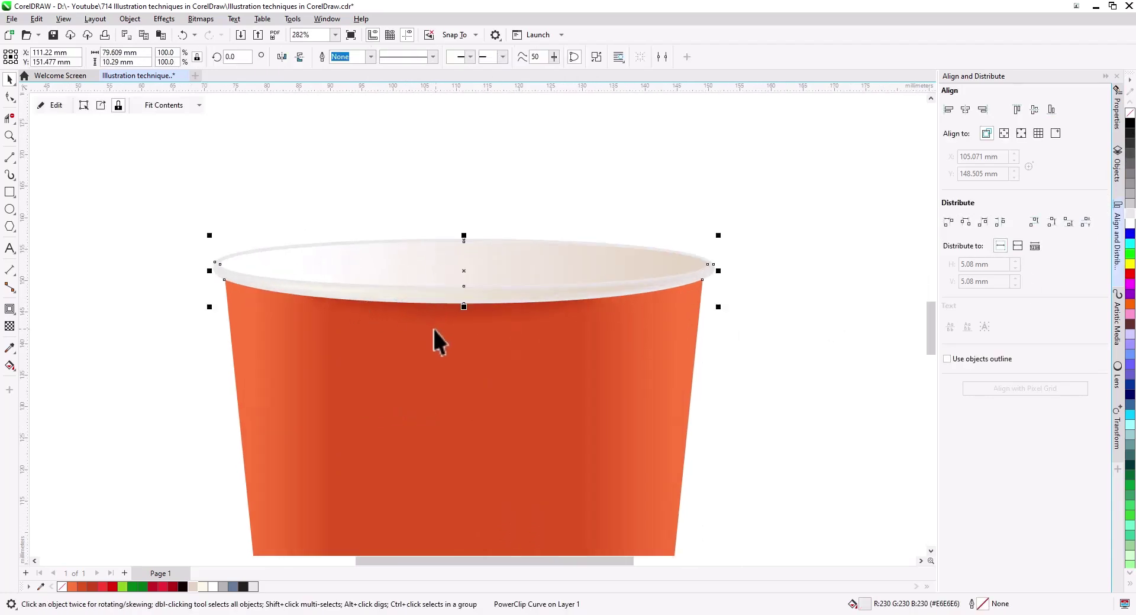
left_click(43, 107)
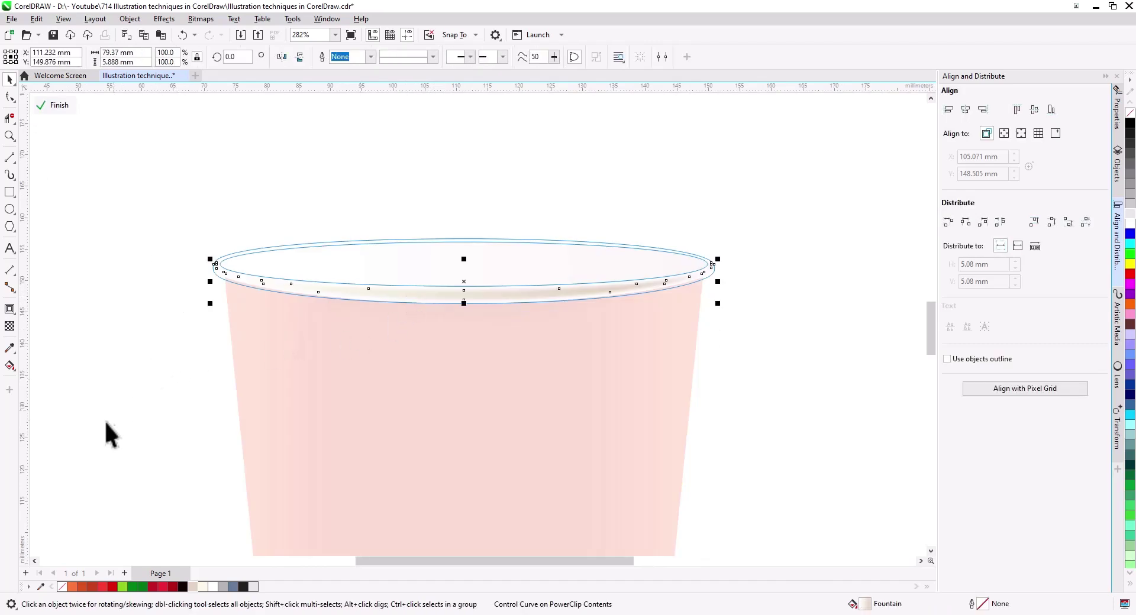
left_click(10, 366)
left_click(603, 280)
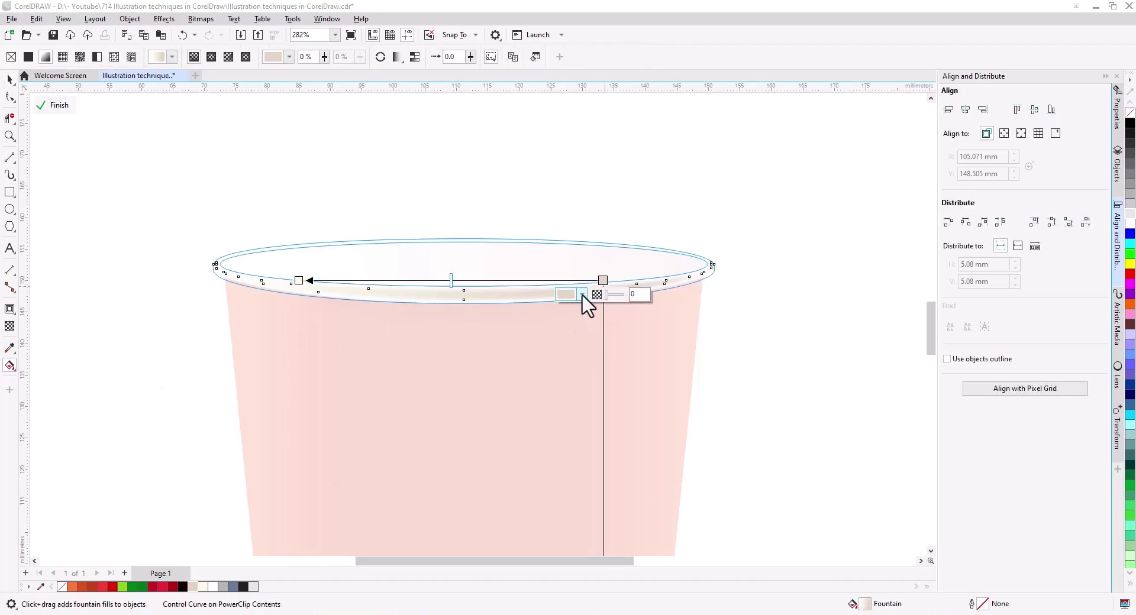
left_click(582, 295)
left_click(568, 318)
left_click(575, 361)
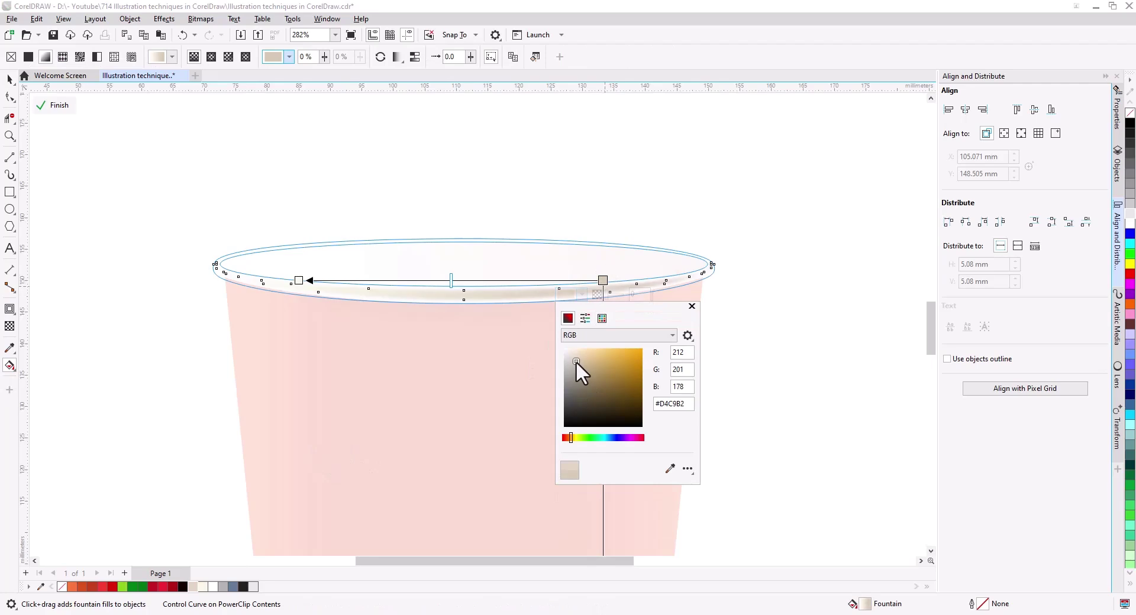
left_click(10, 80)
left_click(303, 289)
key("g")
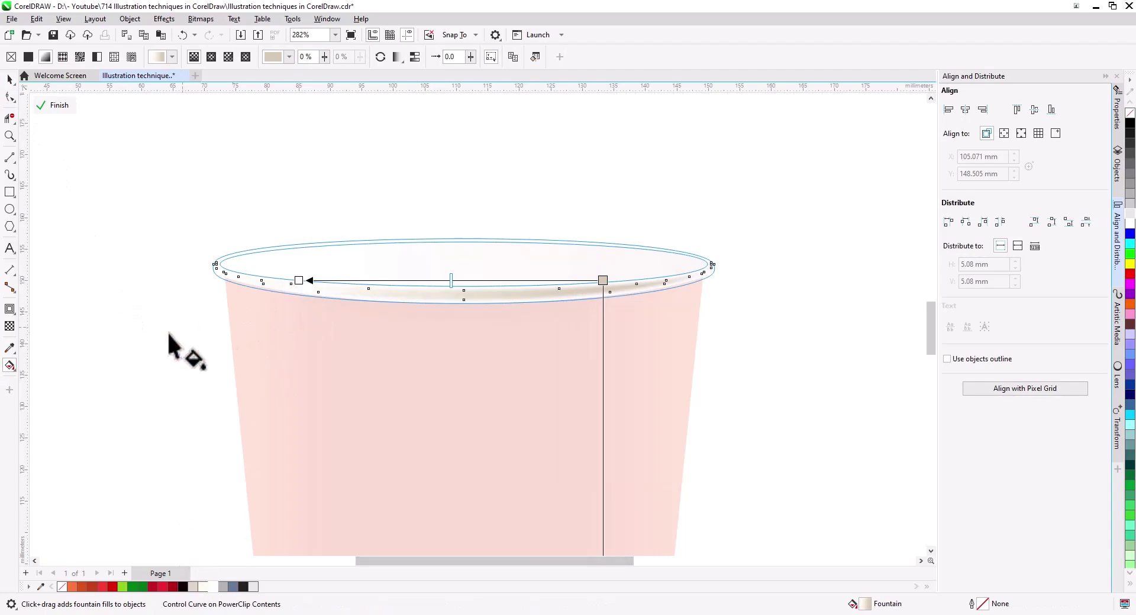
left_click(10, 80)
left_click(59, 105)
scroll(453, 355, "down", 3)
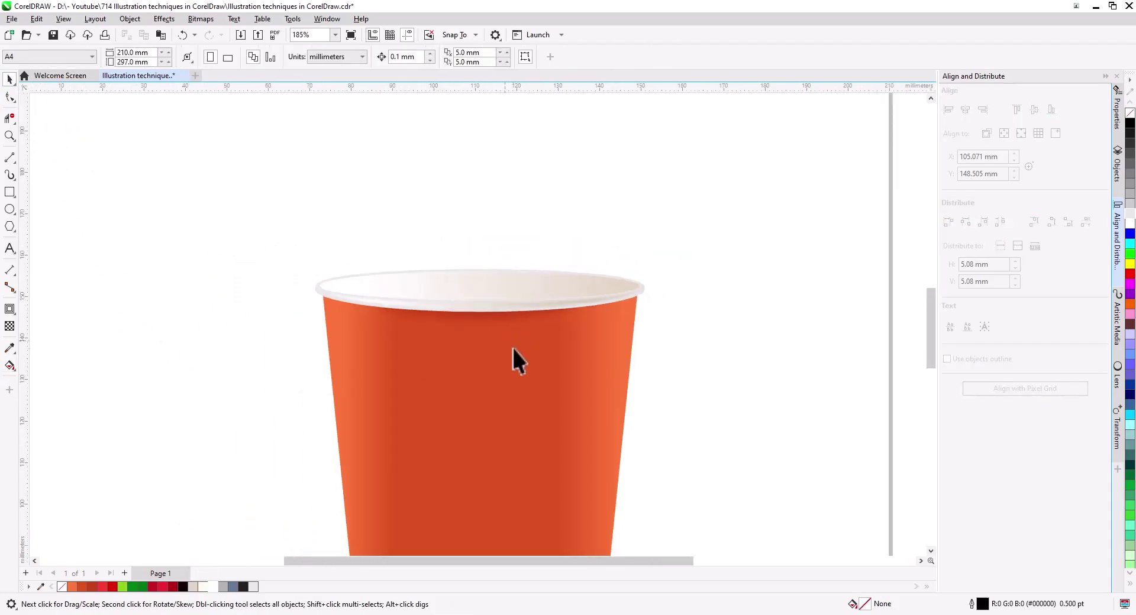
Change the darker colour of the cup opening's fountain fill to a light pink.
left_click(9, 365)
left_click(47, 365)
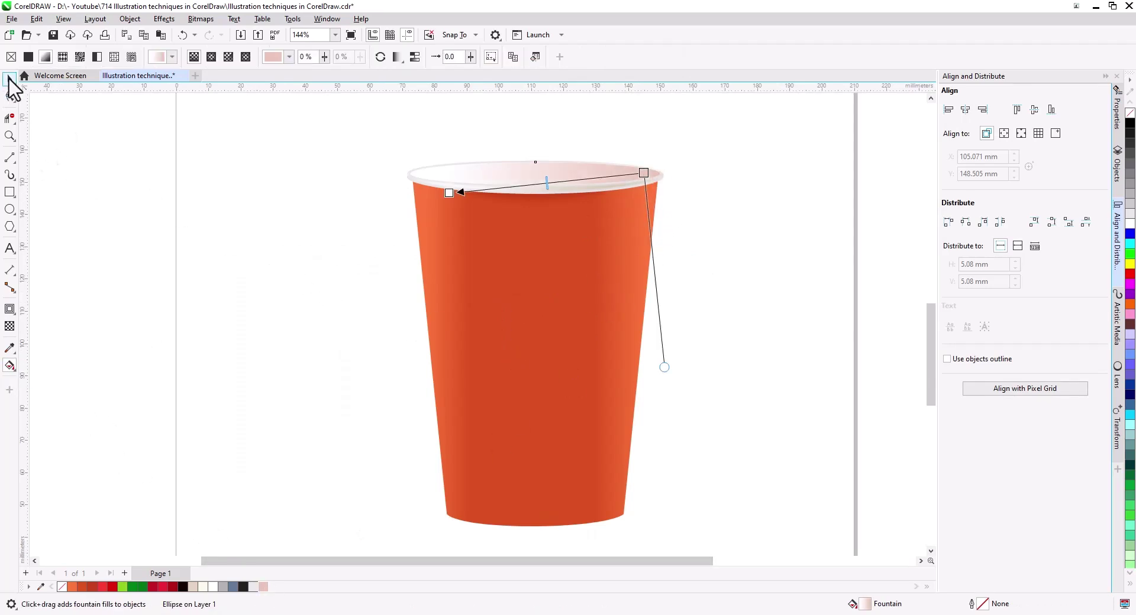
left_click(9, 78)
left_click(671, 265)
left_click_drag(646, 302, 552, 316)
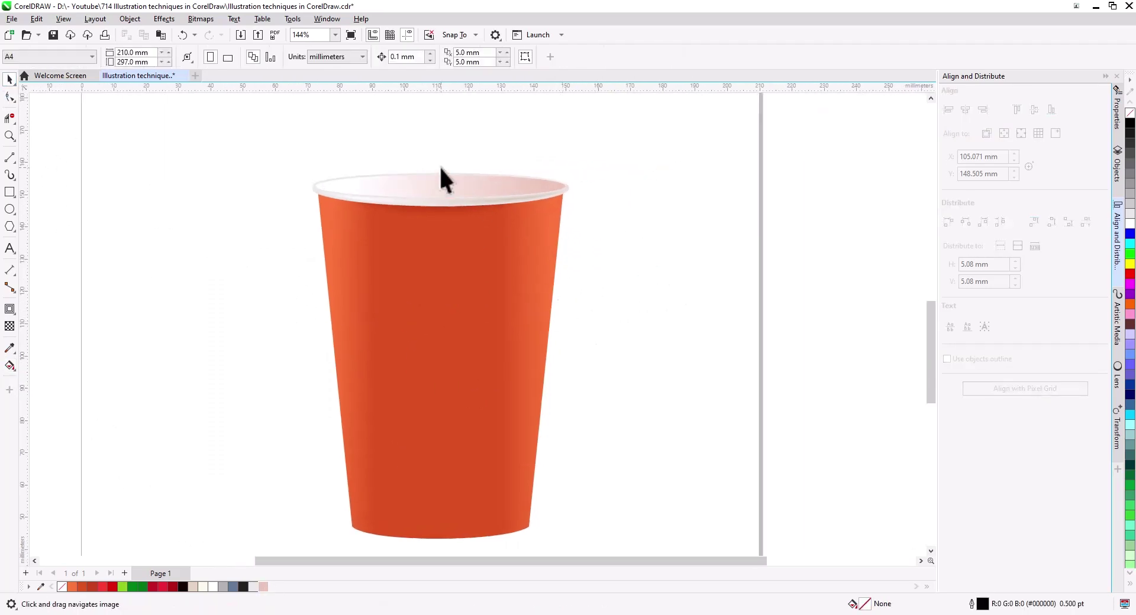
Lower the rim's front edge together with the cup body's top edge by about 0.95 mm by moving their nodes.
scroll(485, 207, "up", 4)
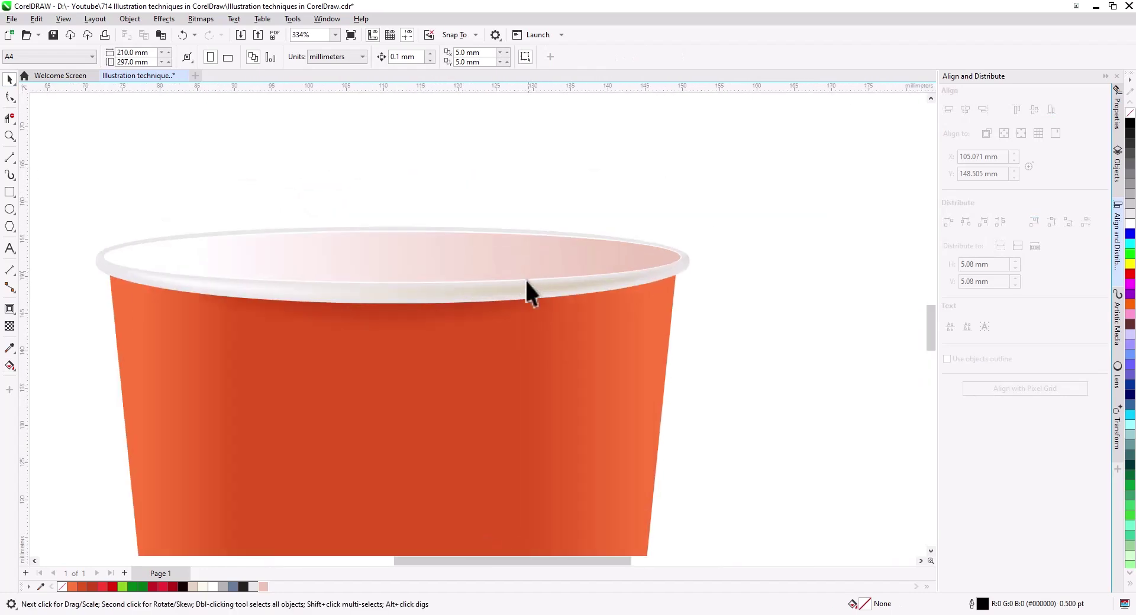
left_click(383, 289)
key("F10")
left_click(675, 274)
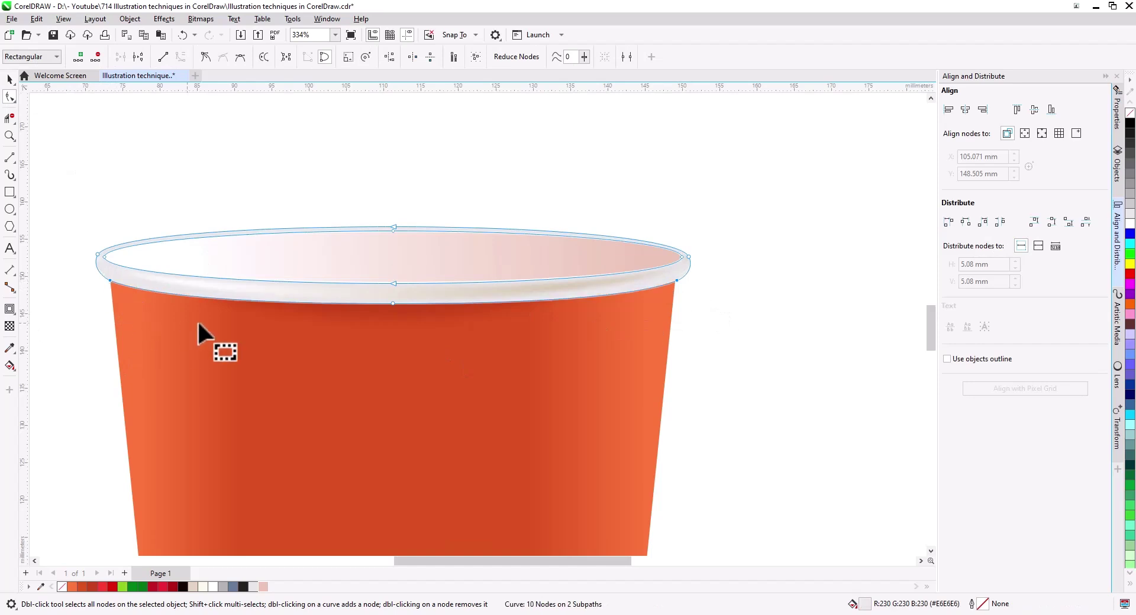
left_click(393, 304, "shift")
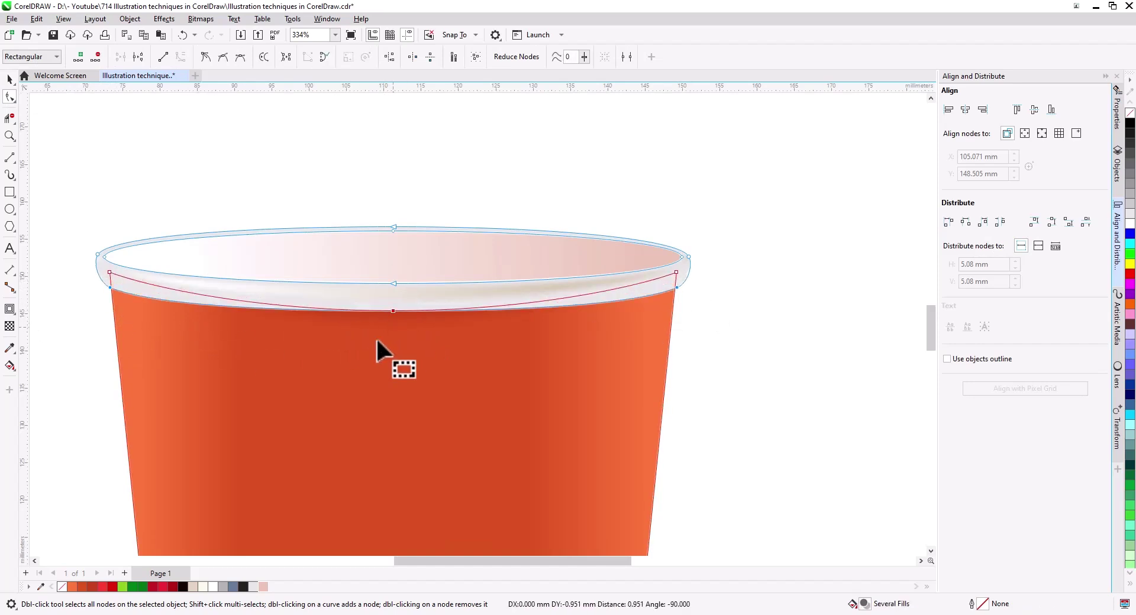
left_click(10, 78)
left_click(763, 411)
Open the rim's PowerClip contents and stretch the shading curve slightly downward.
left_click(446, 307)
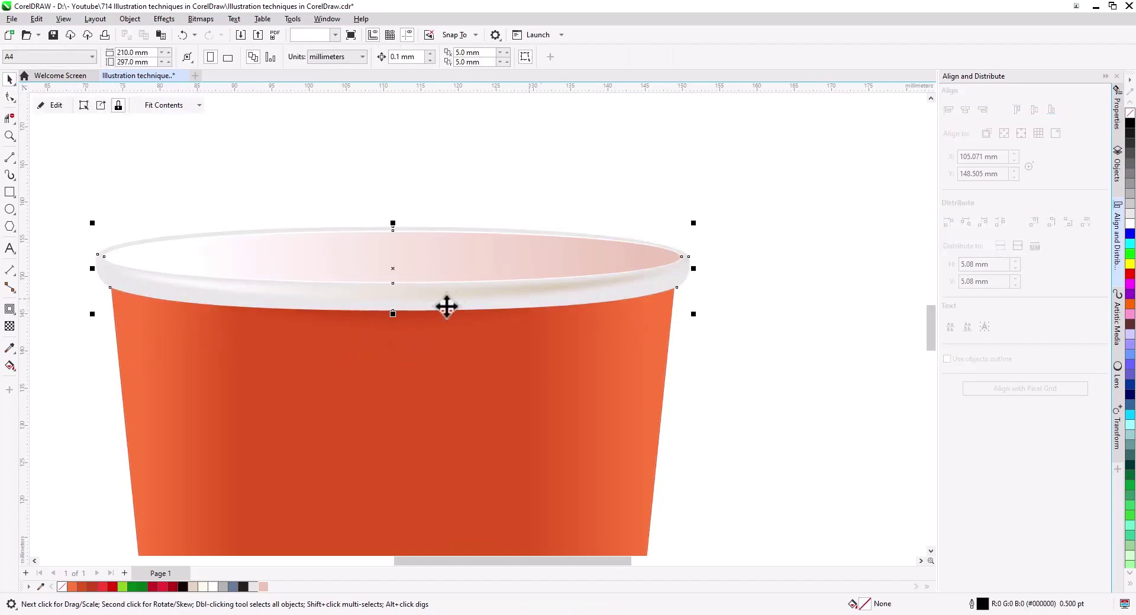
left_click(50, 107)
left_click(463, 303)
scroll(463, 303, "up", 1)
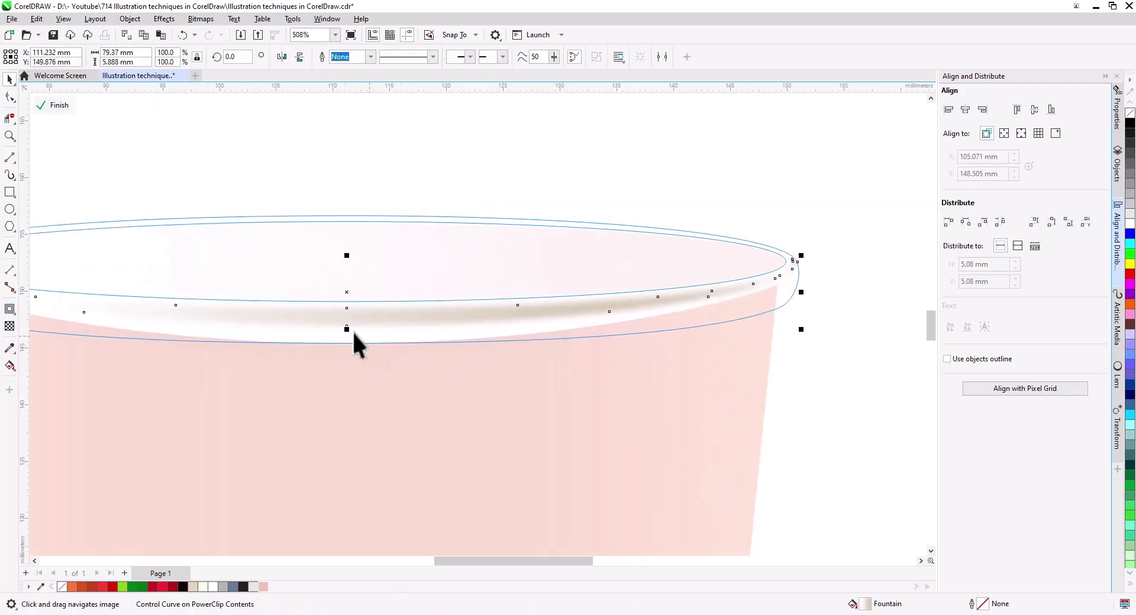
left_click_drag(347, 330, 347, 335)
Reshape the right end of the shading curve by lowering its outer-edge nodes and removing surplus ones.
left_click(9, 96)
left_click_drag(708, 300, 750, 312)
double_click(609, 317)
scroll(794, 281, "up", 8)
left_click_drag(778, 259, 785, 269)
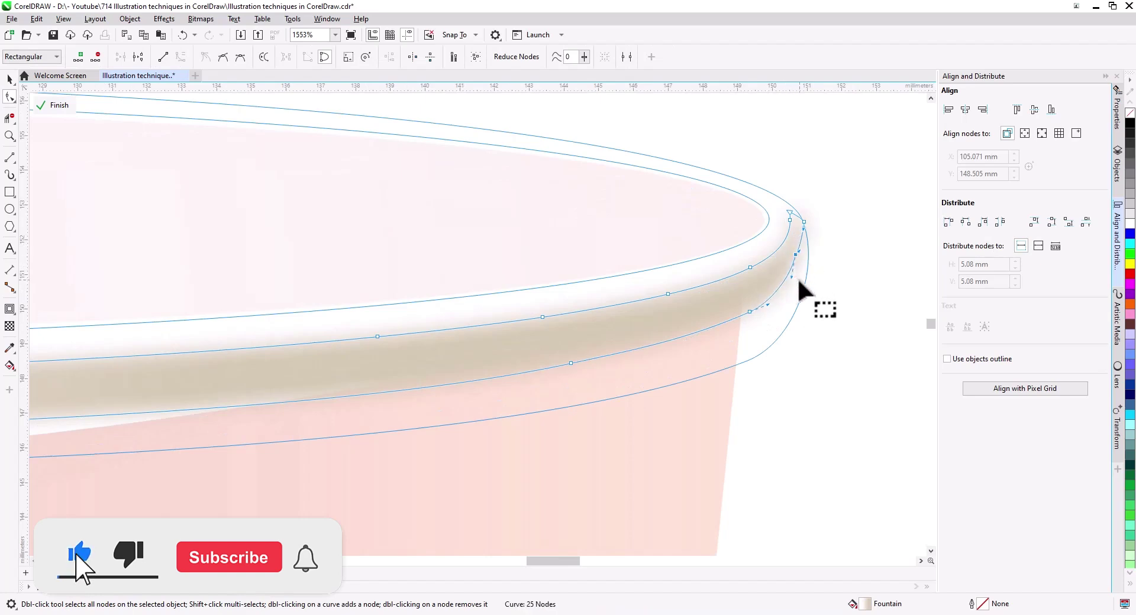
left_click_drag(750, 313, 750, 326)
left_click_drag(571, 363, 571, 378)
Delete the middle node on the shading curve's lower edge.
scroll(536, 329, "down", 1)
scroll(535, 329, "down", 1)
left_click_drag(535, 329, 763, 326)
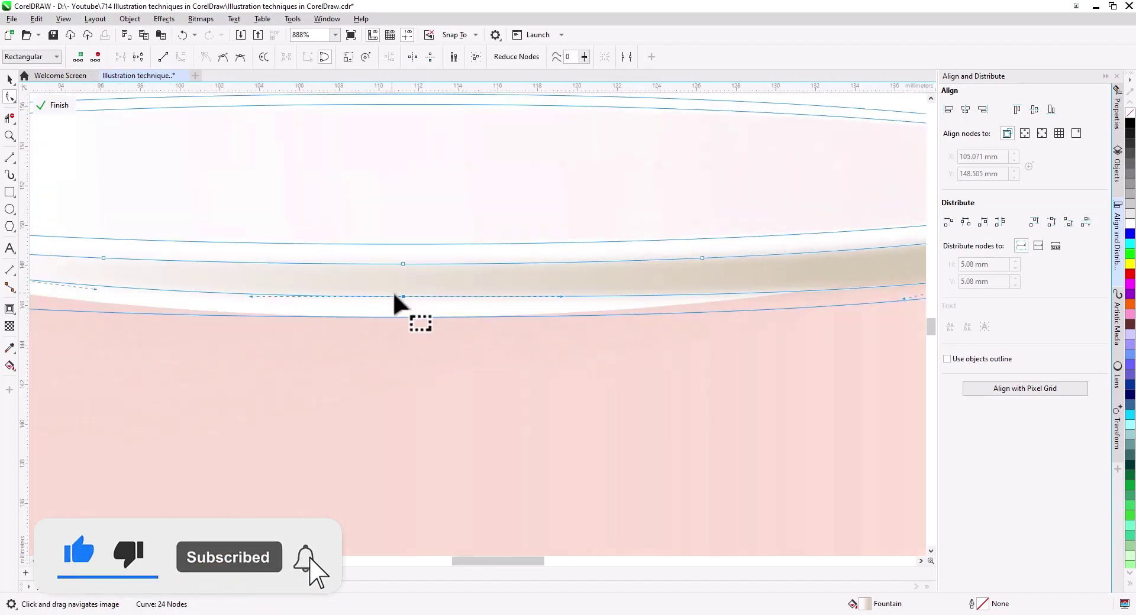
double_click(398, 295)
left_click_drag(816, 296, 380, 391)
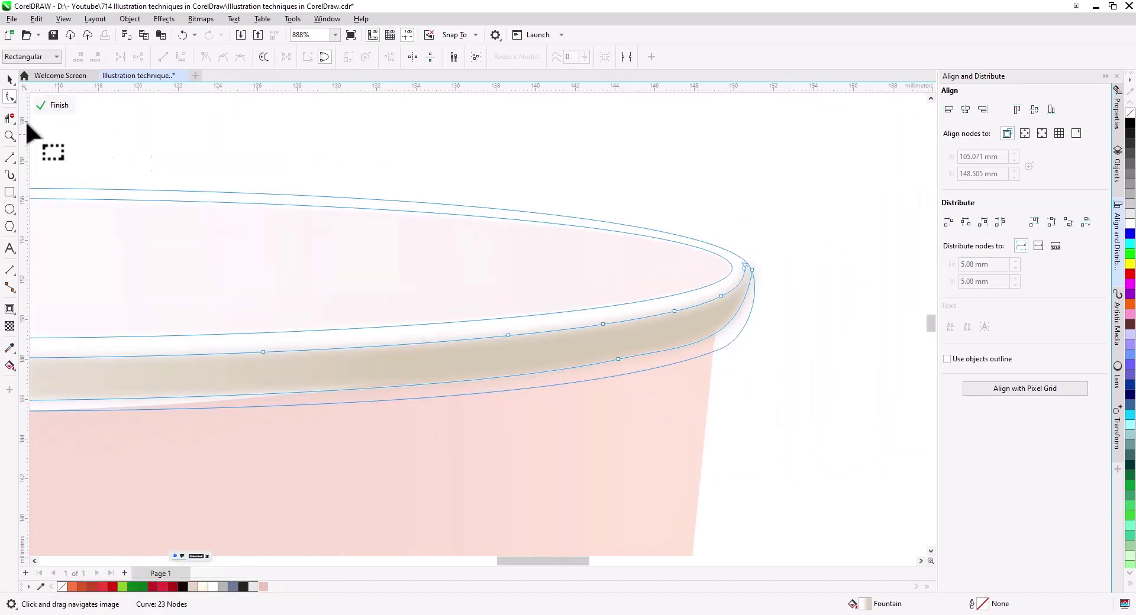
Apply a Gaussian Blur with a 5.8-pixel radius to the shading curve and finish editing the rim's contents.
left_click(10, 79)
left_click(164, 18)
mouse_move(177, 90)
left_click(297, 135)
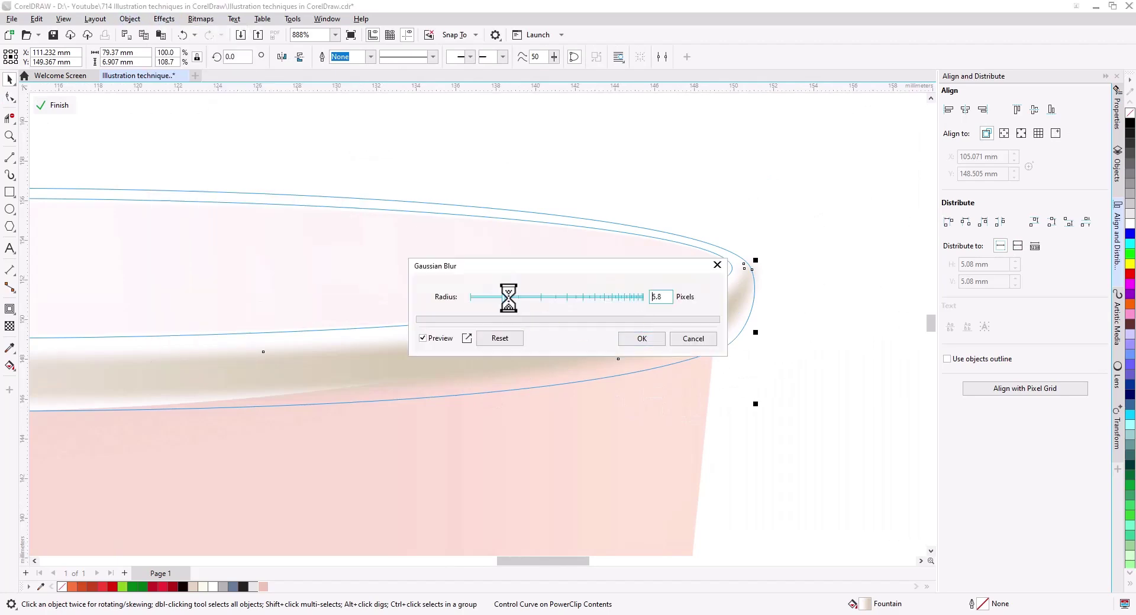
left_click(645, 345)
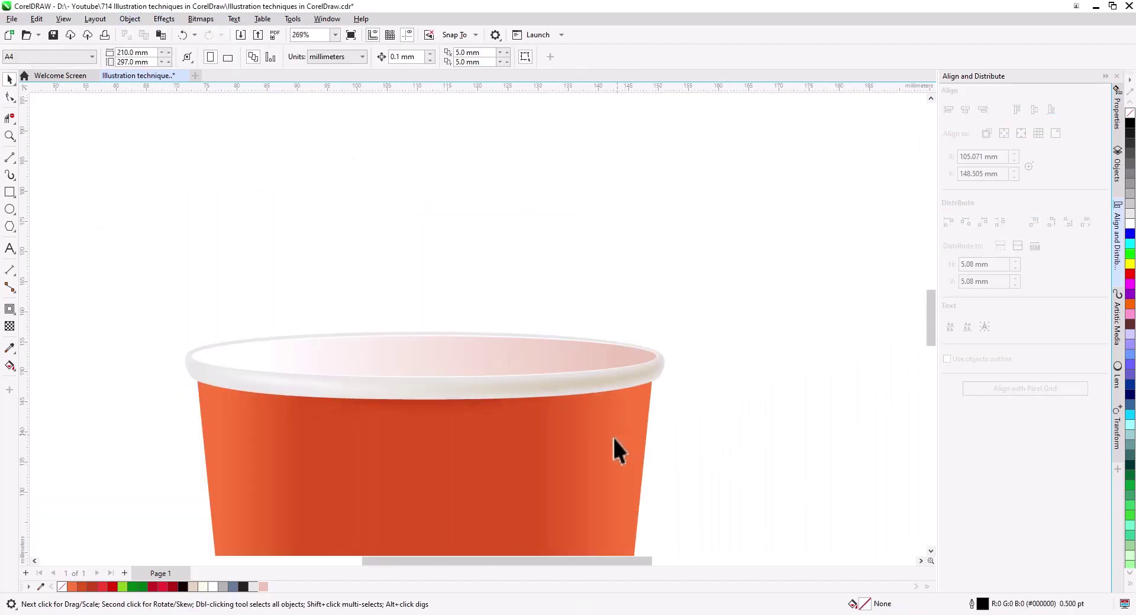
Select all the objects of the cup and group them.
scroll(612, 435, "down", 5)
left_click_drag(612, 435, 572, 416)
scroll(406, 240, "down", 1)
scroll(417, 261, "down", 3)
left_click_drag(417, 261, 498, 374)
key("ctrl+a")
right_click(426, 299)
left_click(476, 332)
left_click(568, 302)
Draw a wavy freehand splash outline above the cup, starting and ending inside its opening.
left_click(9, 158)
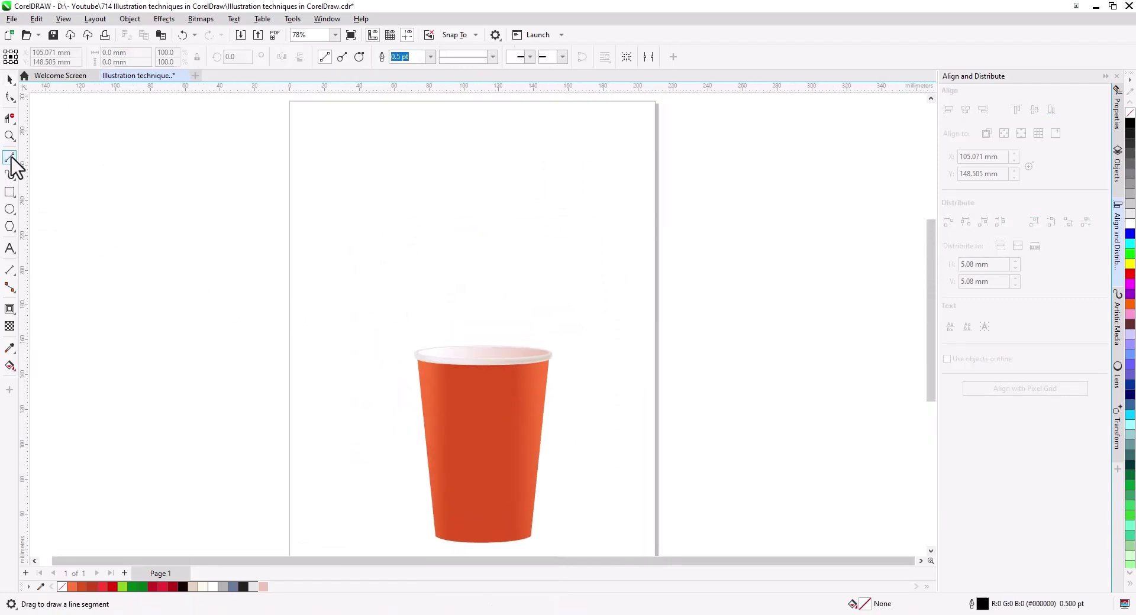
left_click(83, 160)
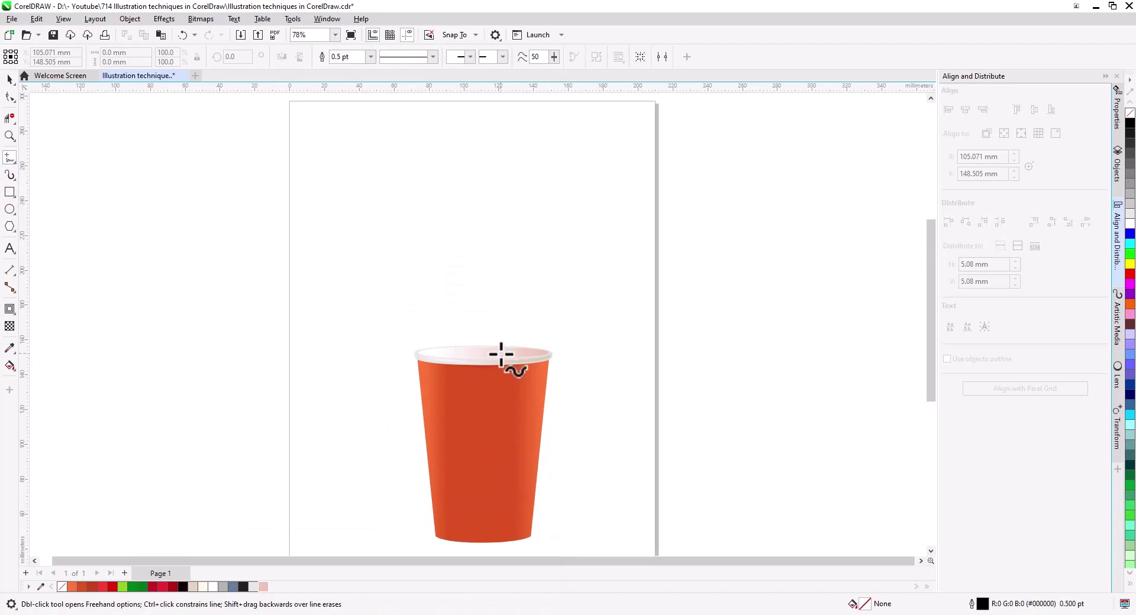
left_click(503, 375)
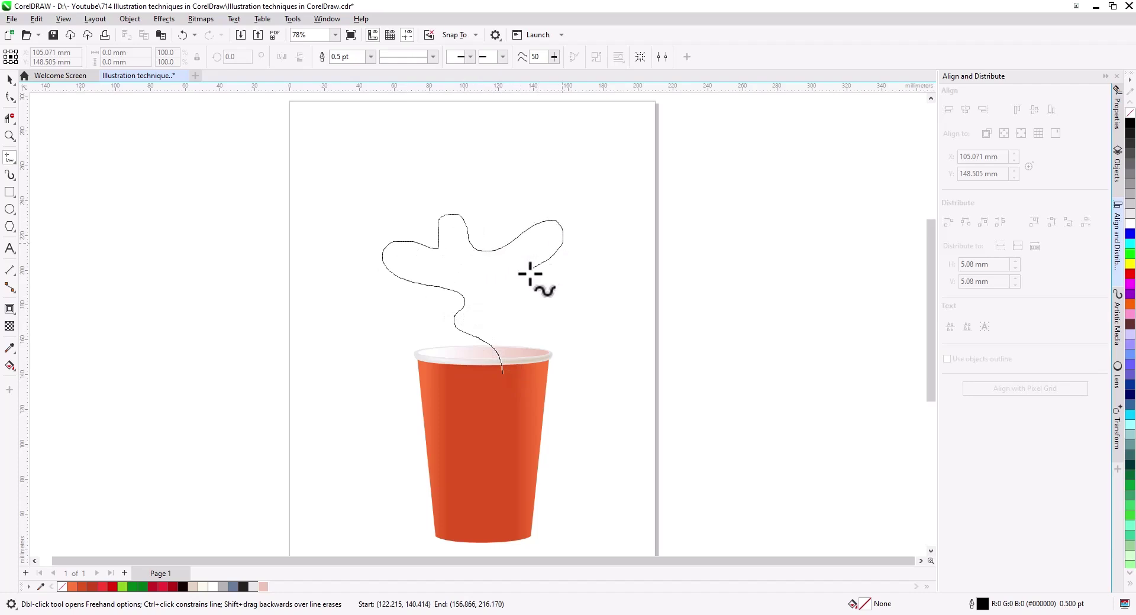
left_click(504, 350)
Smooth the lower right part of the freehand outline by adding a node and adjusting its nodes and handles.
left_click(9, 96)
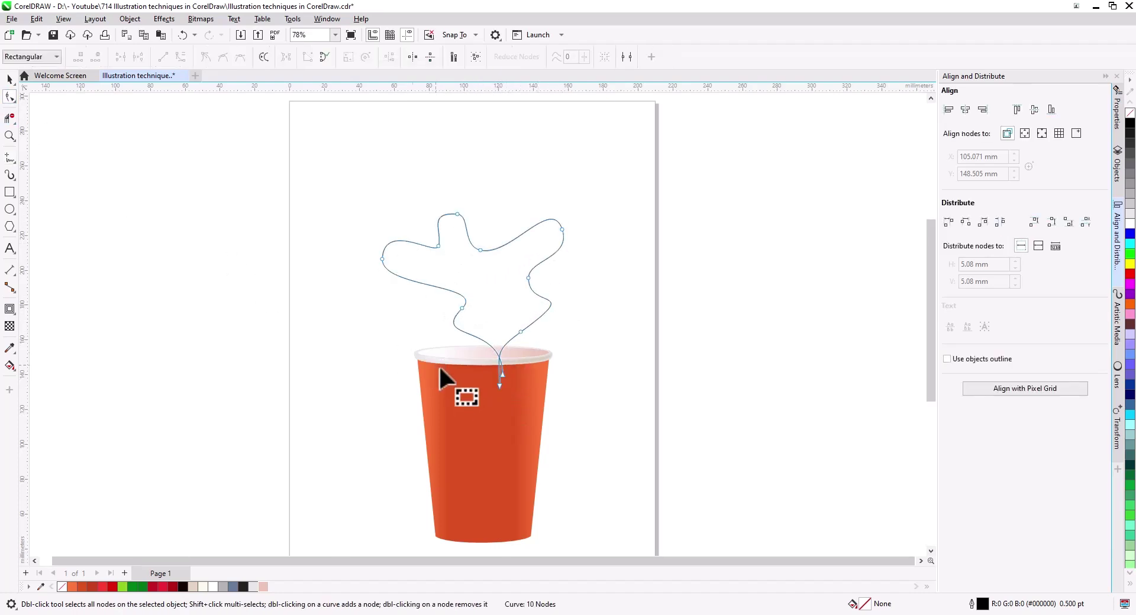
scroll(473, 373, "up", 3)
left_click(534, 376)
left_click(549, 400)
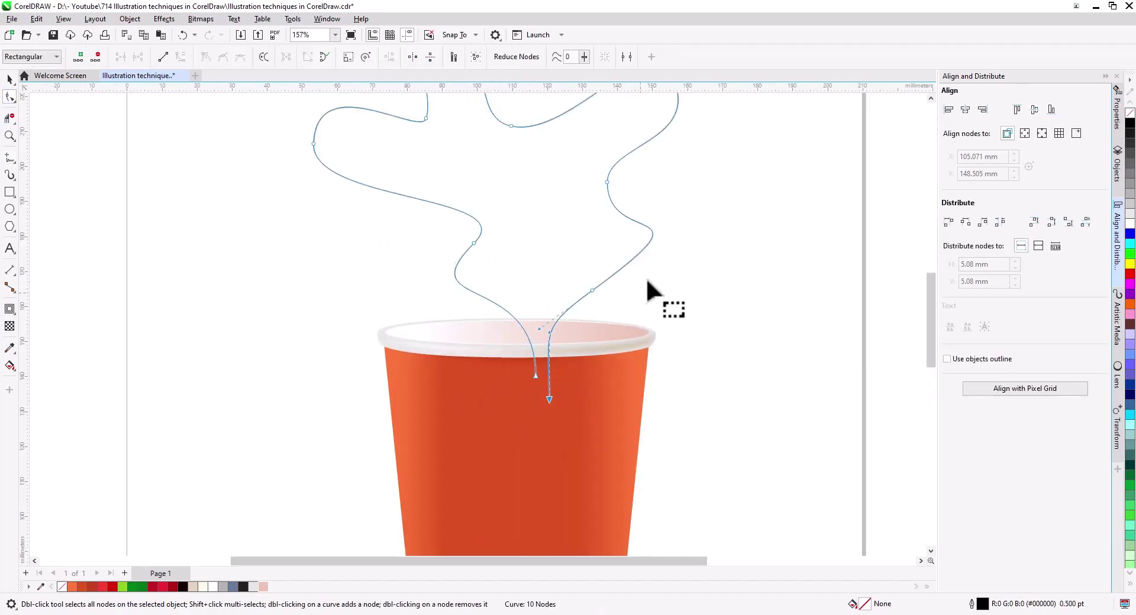
left_click_drag(718, 200, 719, 245)
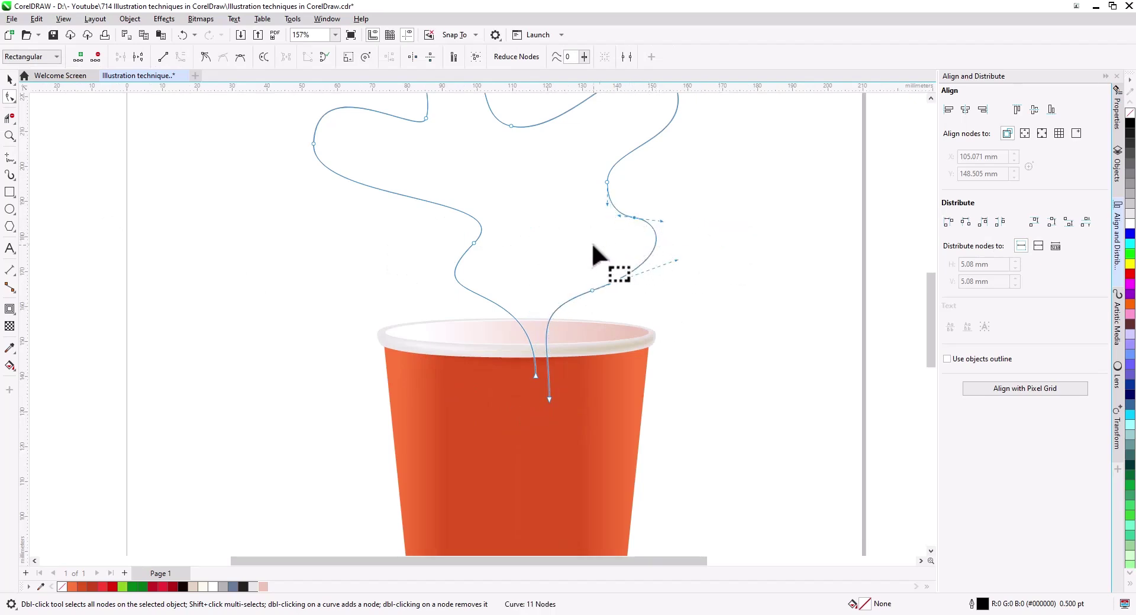
scroll(619, 266, "down", 1)
Copy the cup group and paste it onto a newly added second page.
left_click(9, 79)
left_click(331, 249)
left_click_drag(456, 314, 384, 362)
scroll(524, 360, "up", 1)
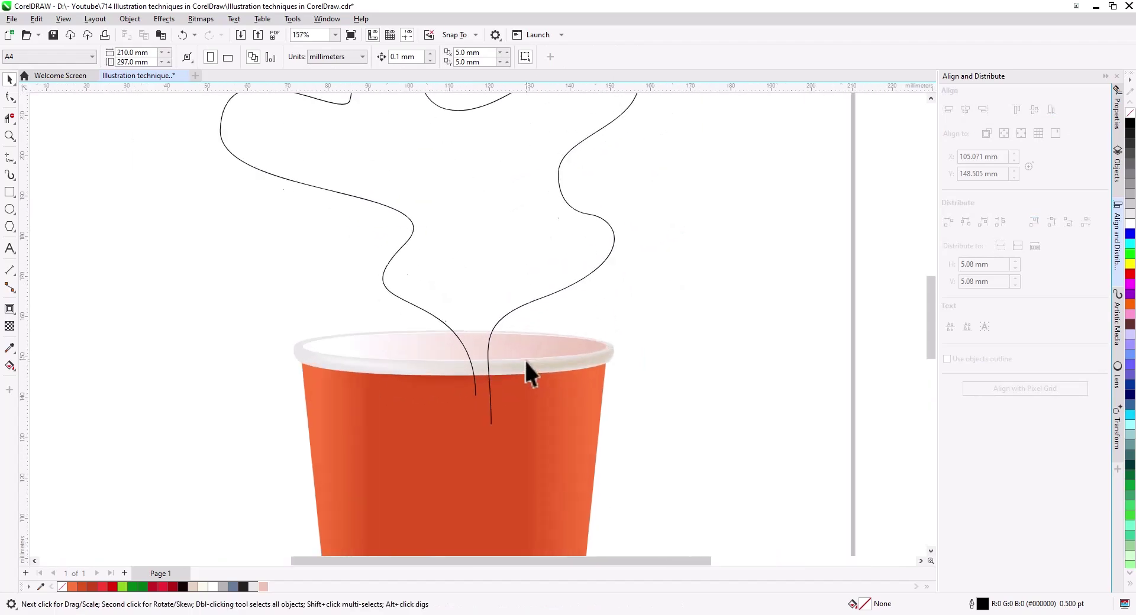
scroll(526, 362, "up", 3)
left_click(506, 368)
right_click(506, 368)
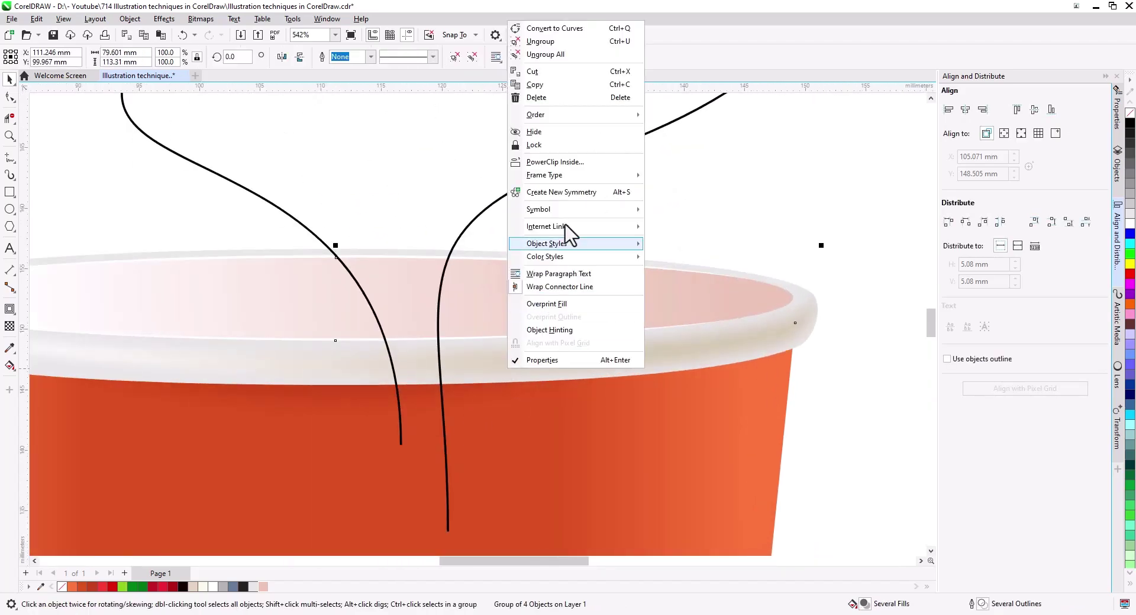
mouse_move(550, 115)
left_click(671, 206)
left_click(125, 573)
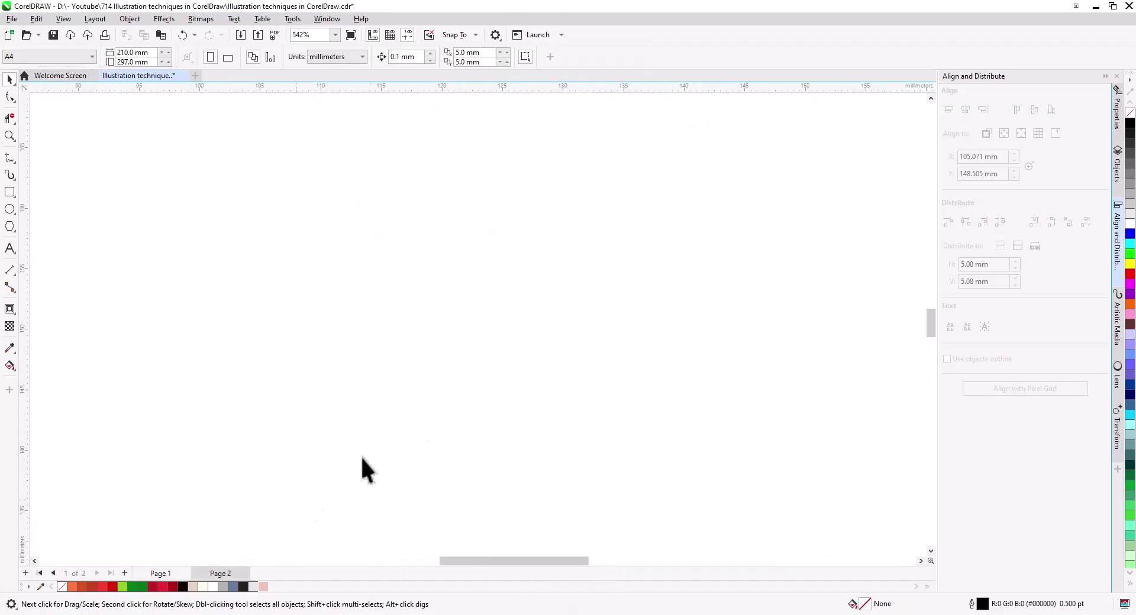
left_click(161, 35)
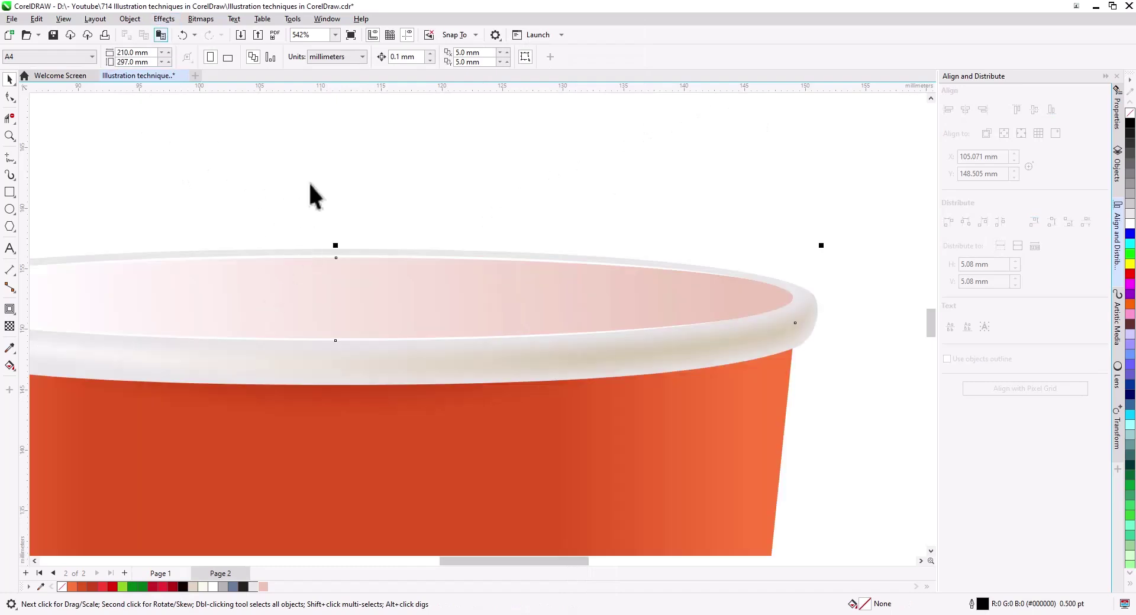
Return to page 1, ungroup the cup and delete the ellipse that fills its opening.
left_click(163, 575)
left_click(507, 289)
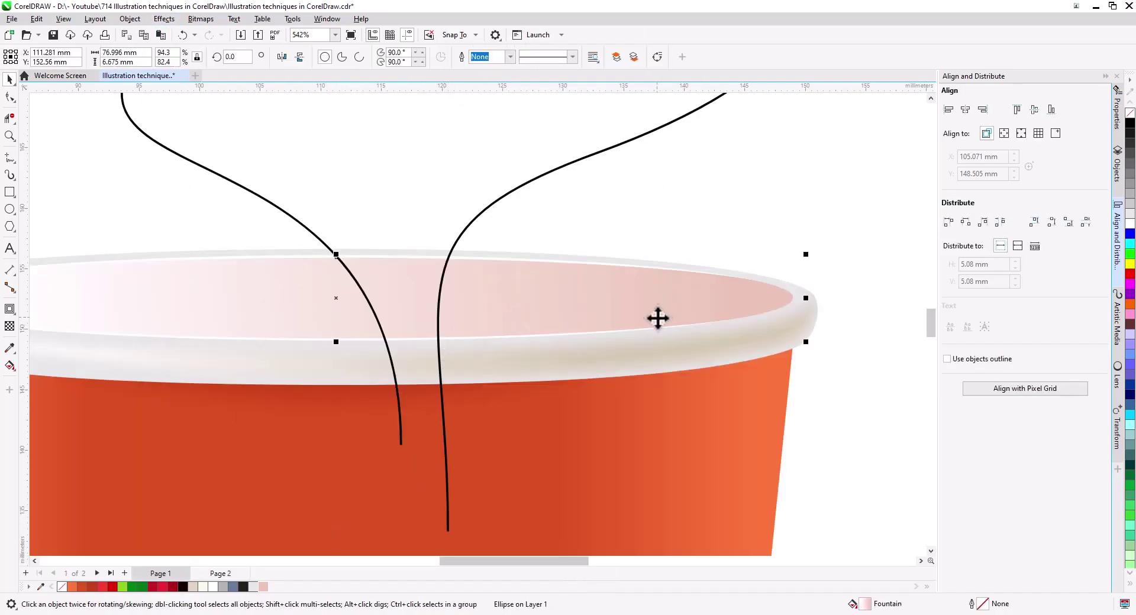
key("Delete")
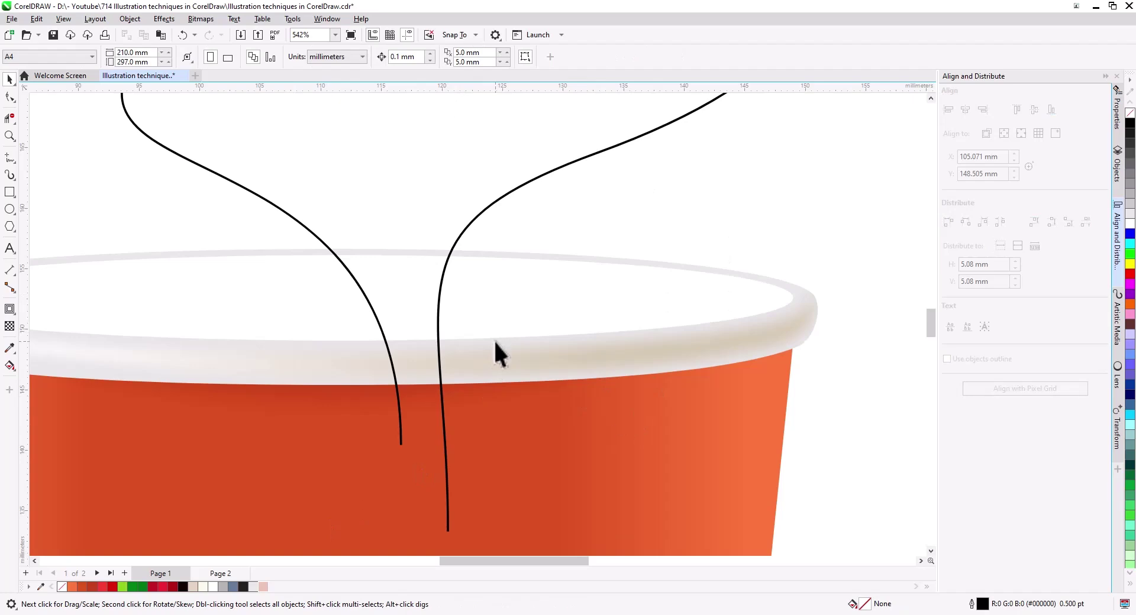
Extract and delete the rim shading from the cup rim's PowerClip, and remove the frame from the emptied curve.
left_click(495, 341)
left_click_drag(511, 409, 628, 412)
right_click(606, 374)
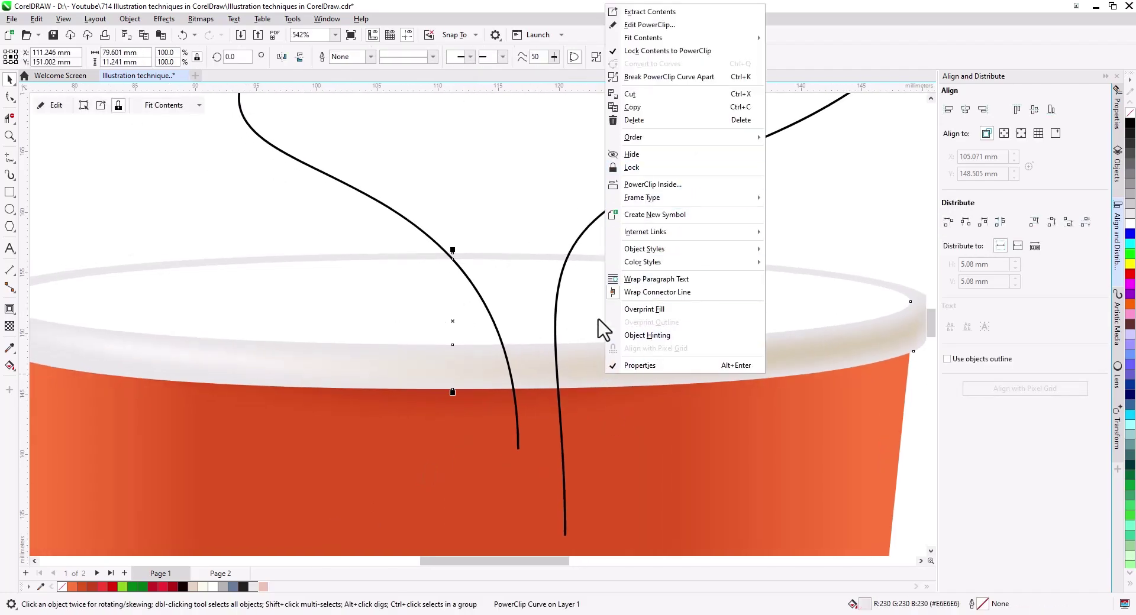
left_click(648, 25)
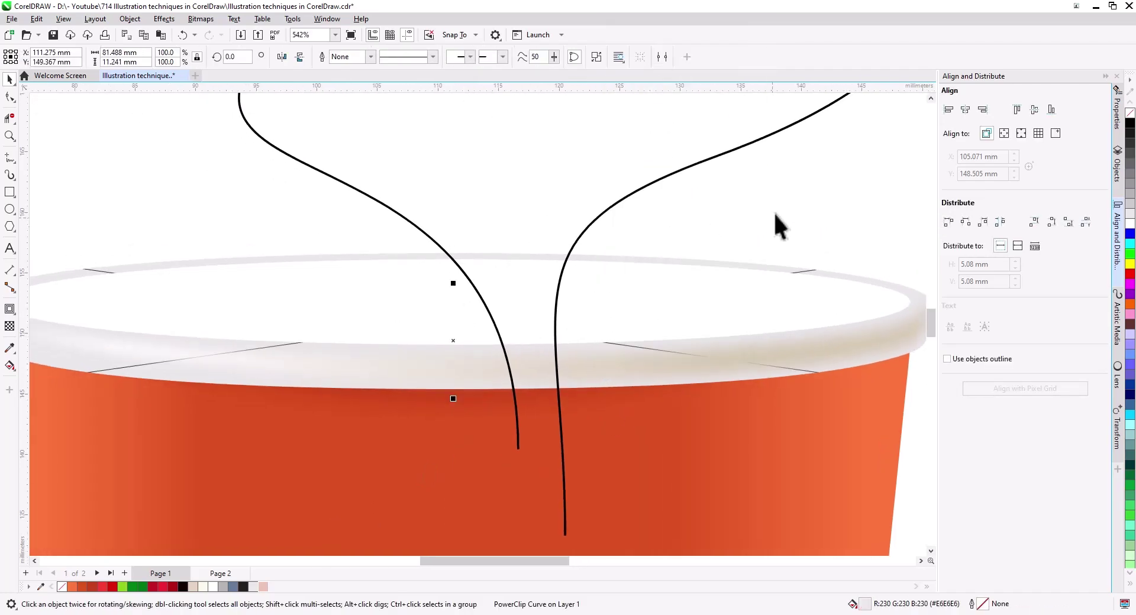
right_click(752, 363)
mouse_move(840, 449)
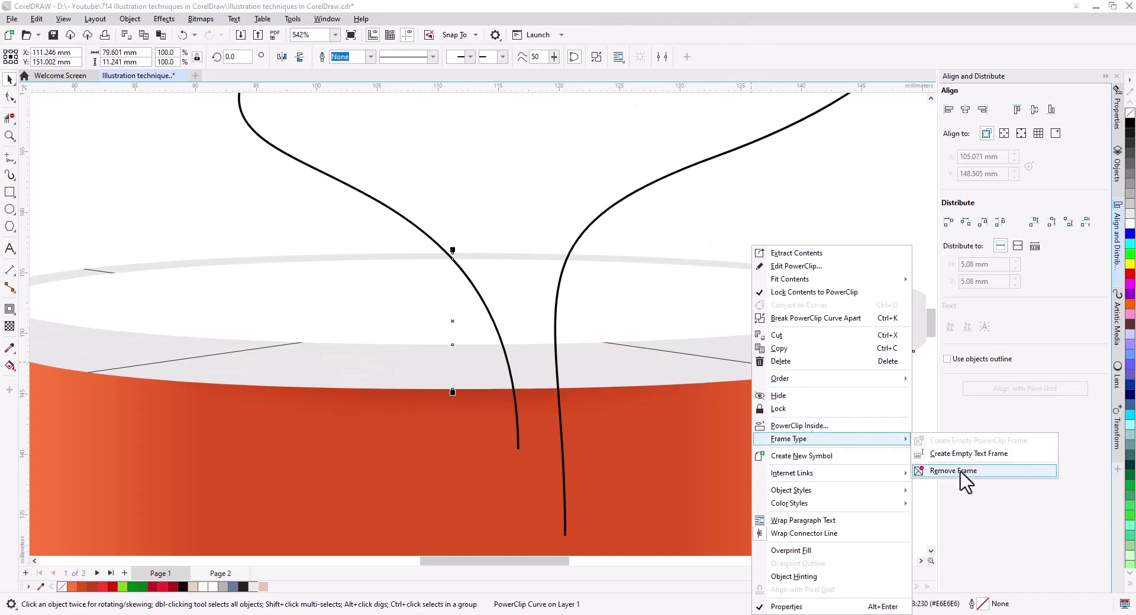
left_click(887, 471)
Break the rim curve apart and delete its outer ellipse, keeping the grey inner ellipse.
right_click(773, 358)
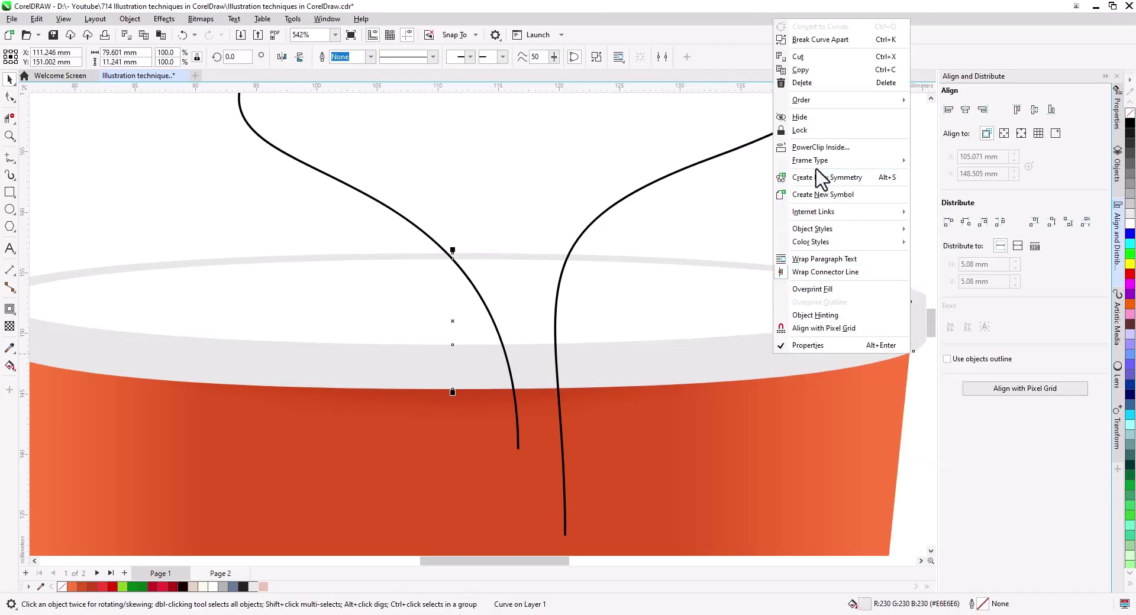
left_click(805, 83)
key("ctrl+z")
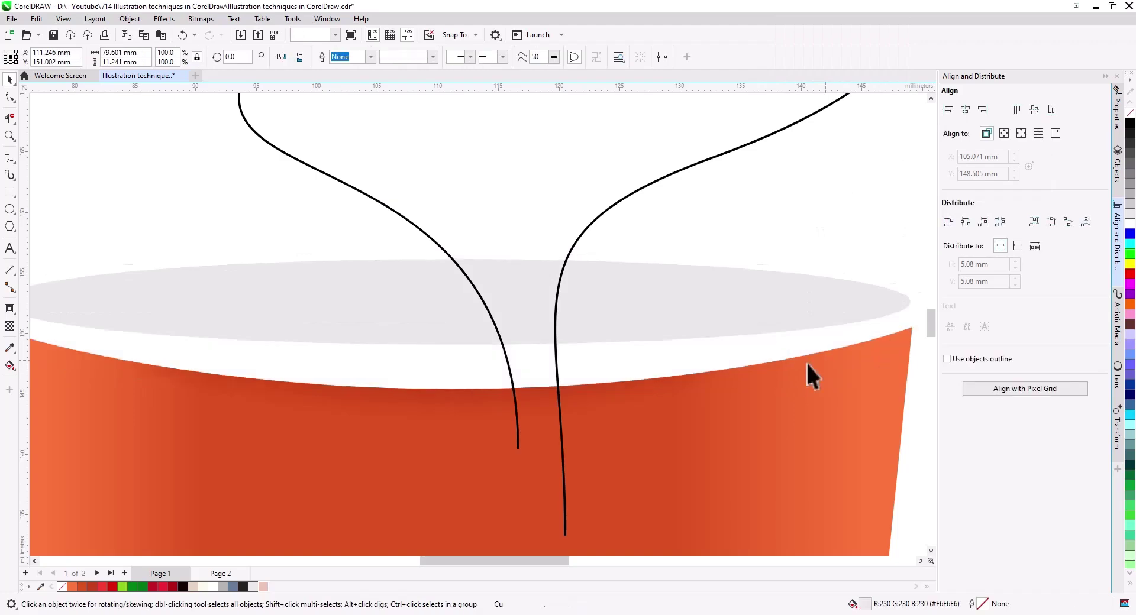
Draw two straight lines about 11 mm long, slanting inward from the ends of the grey ellipse down over the cup.
scroll(457, 389, "down", 1)
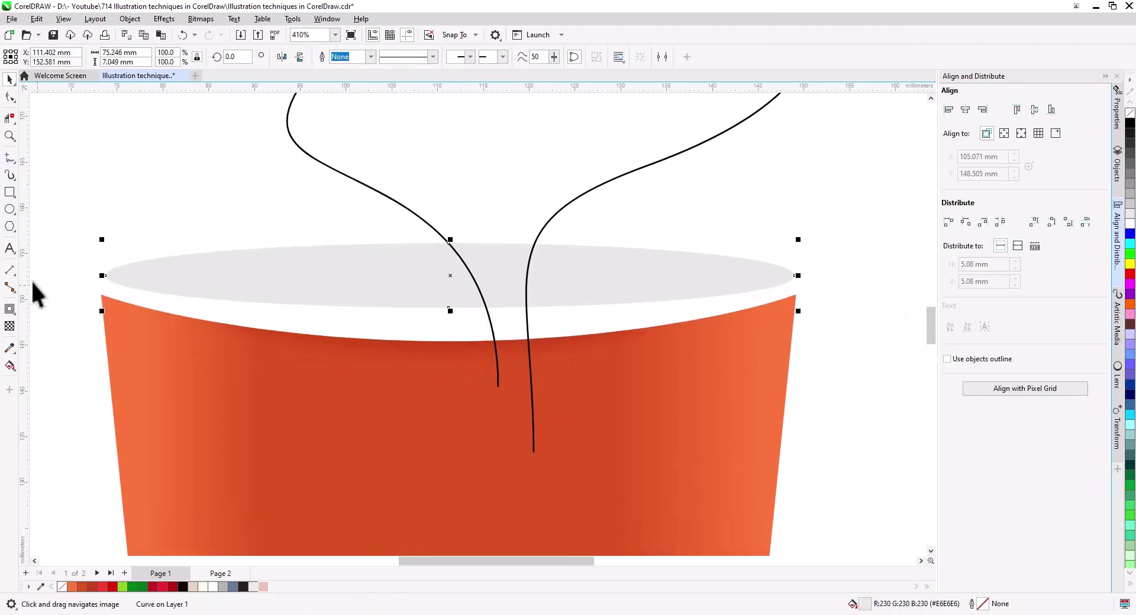
left_click(10, 157)
left_click_drag(102, 273, 131, 374)
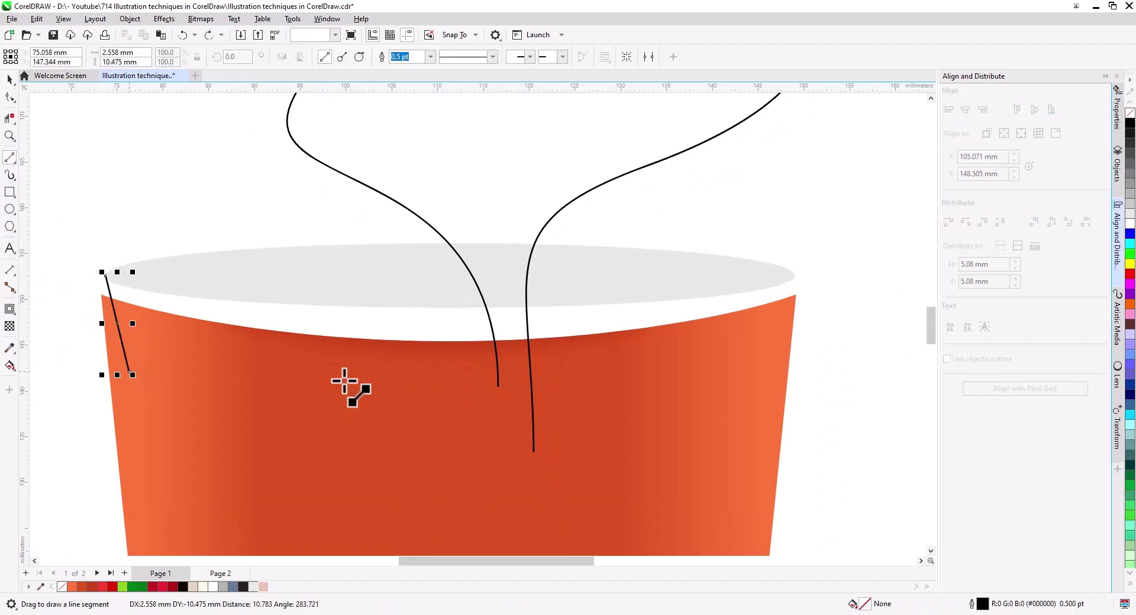
left_click_drag(770, 374, 768, 377)
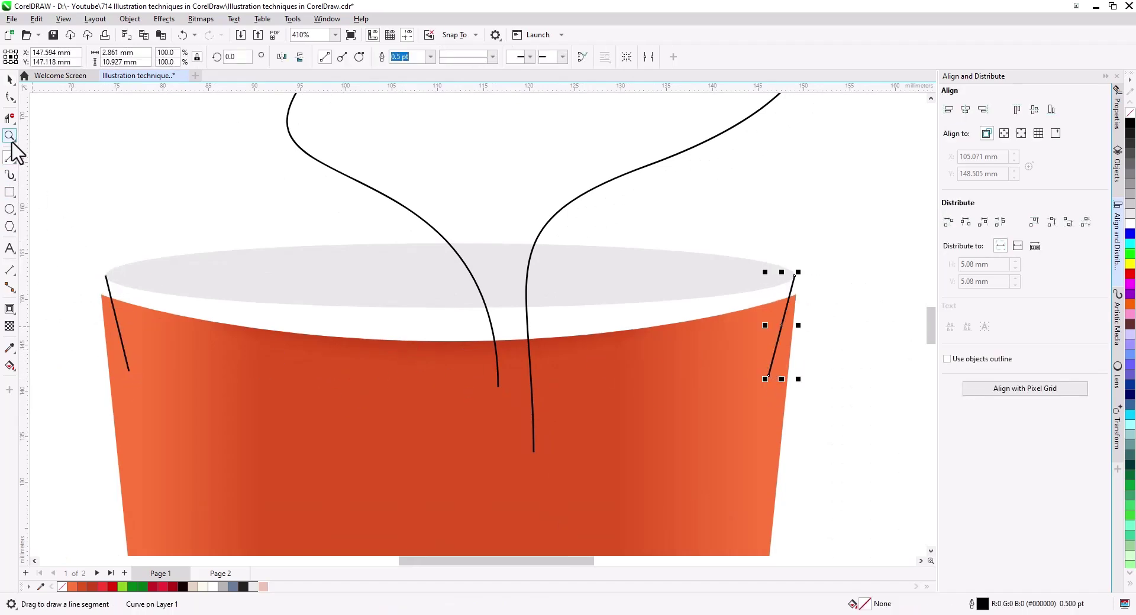
Fill the gap between the ellipse and the cup's upper edge with Smart Fill and weld the filled pieces into one band.
left_click(10, 365)
left_click(43, 379)
left_click(497, 325)
left_click(535, 325)
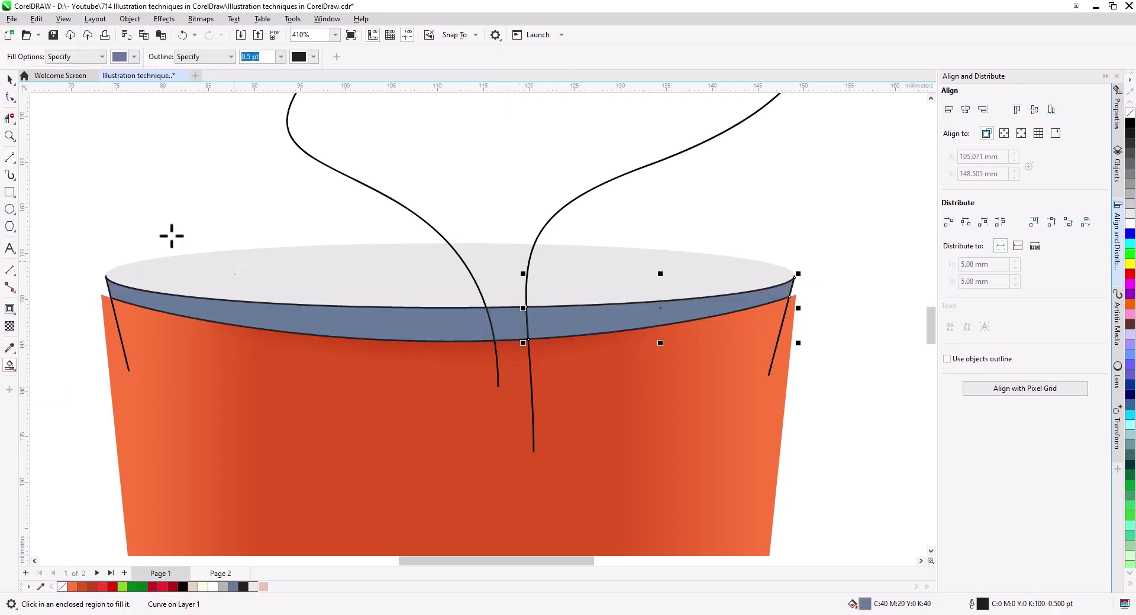
left_click(9, 78)
left_click(428, 328)
right_click(428, 328)
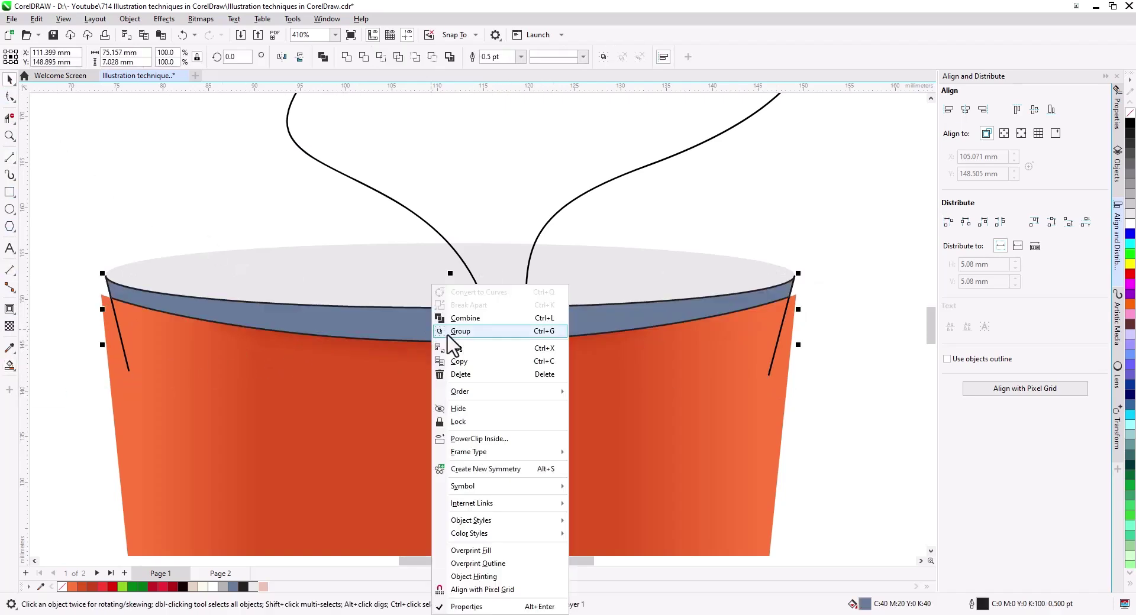
left_click(373, 317)
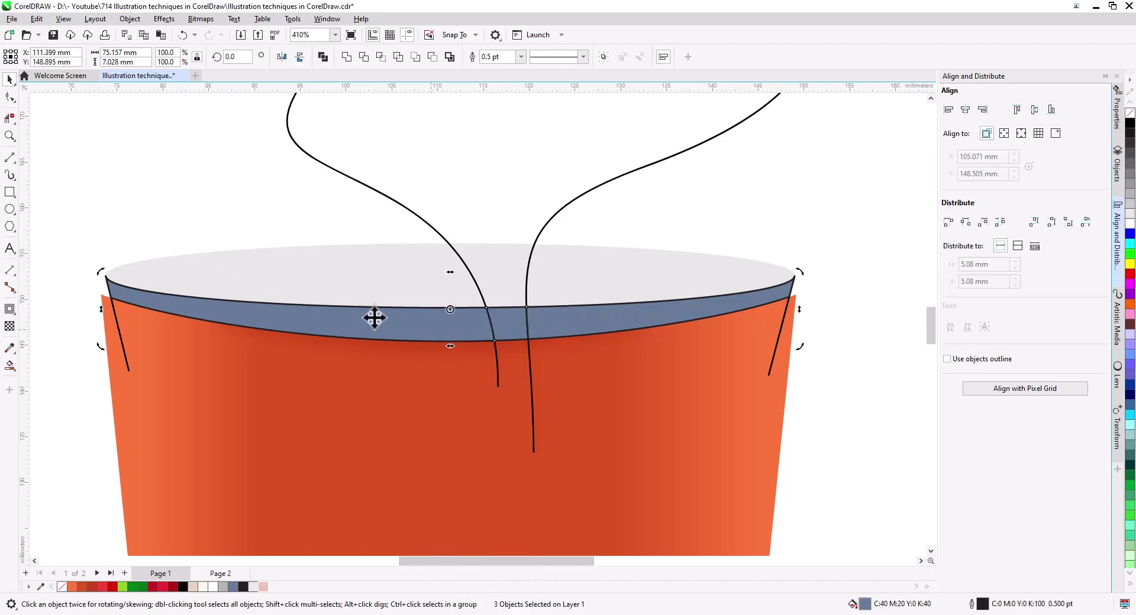
left_click(362, 58)
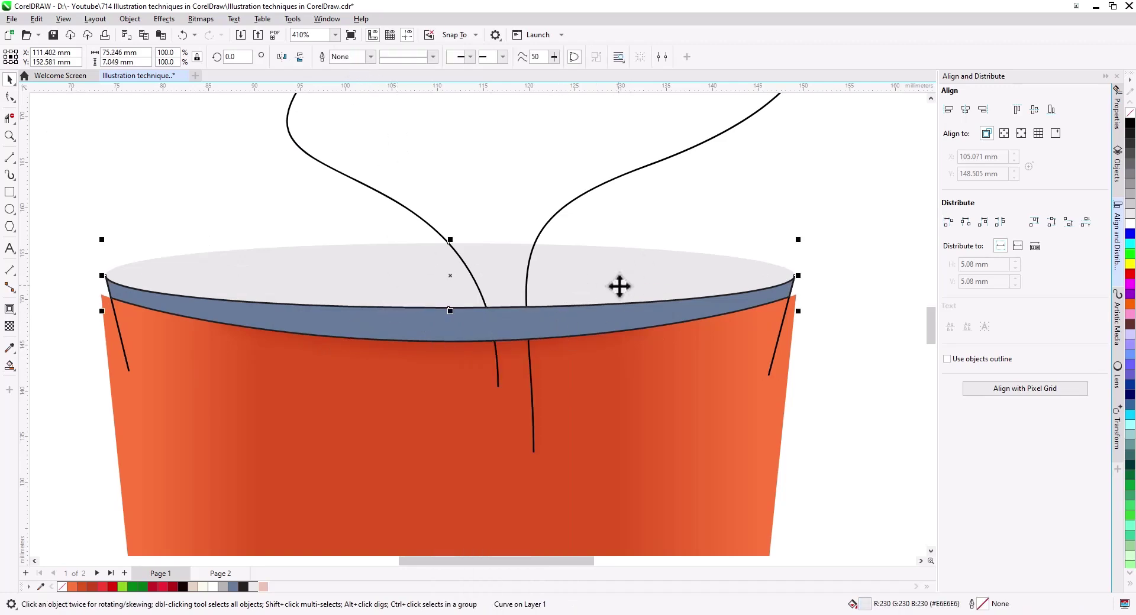
Delete the grey ellipse and the two slanted helper lines at the cup's sides.
key("Delete")
scroll(590, 318, "down", 2)
left_click(727, 354)
key("Delete")
left_click(241, 353)
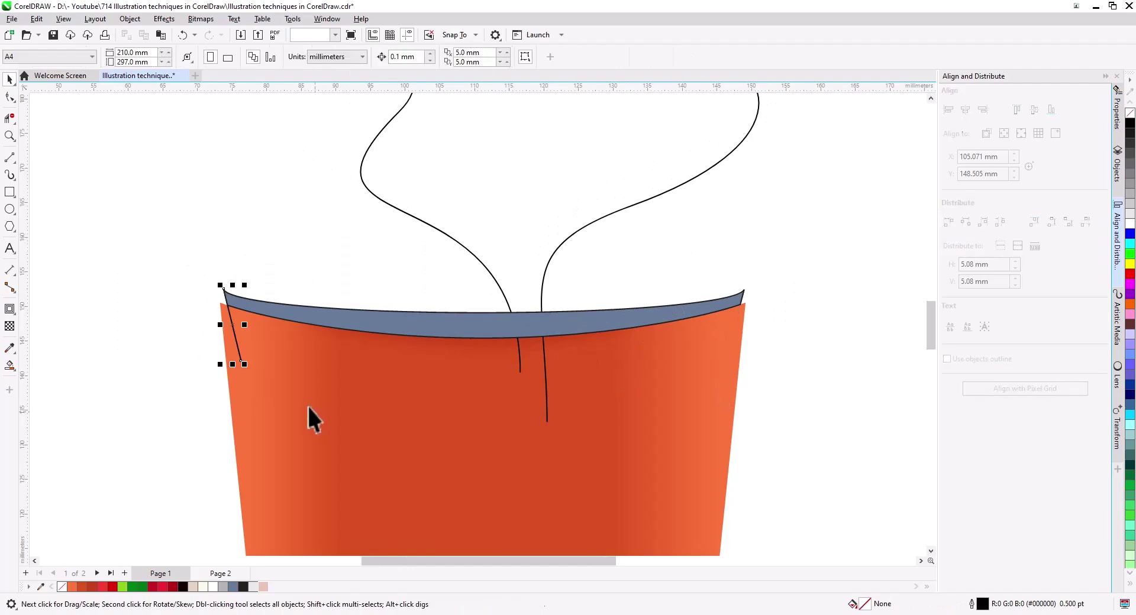
key("Delete")
Fill the enclosed splash outline above the cup with Smart Fill and colour the new shape crimson.
scroll(339, 389, "down", 3)
scroll(361, 421, "down", 2)
left_click(9, 365)
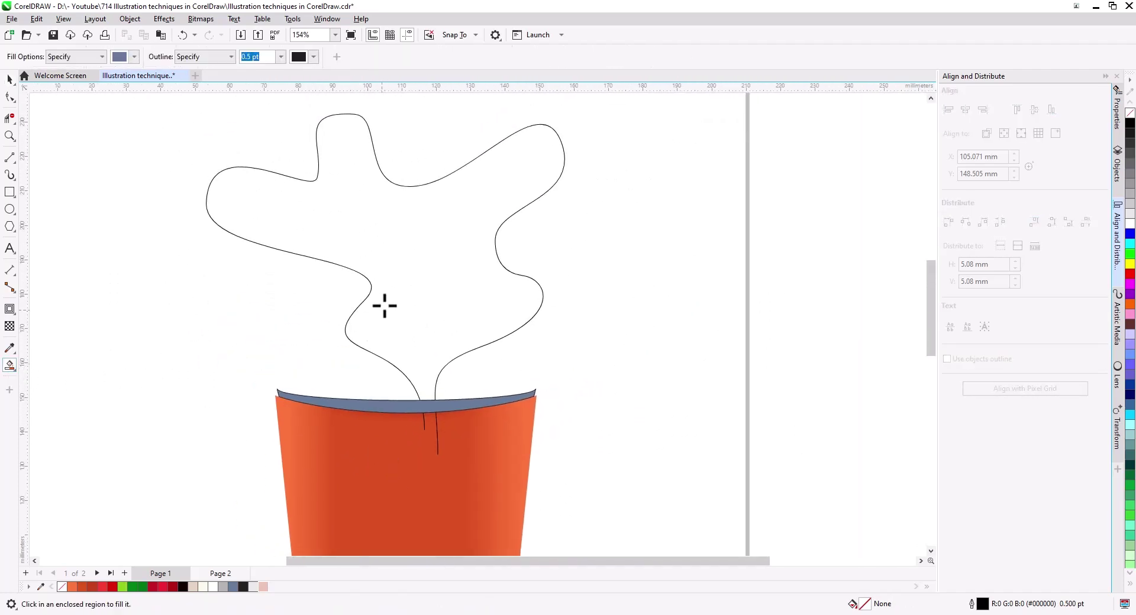
left_click(383, 304)
key("space")
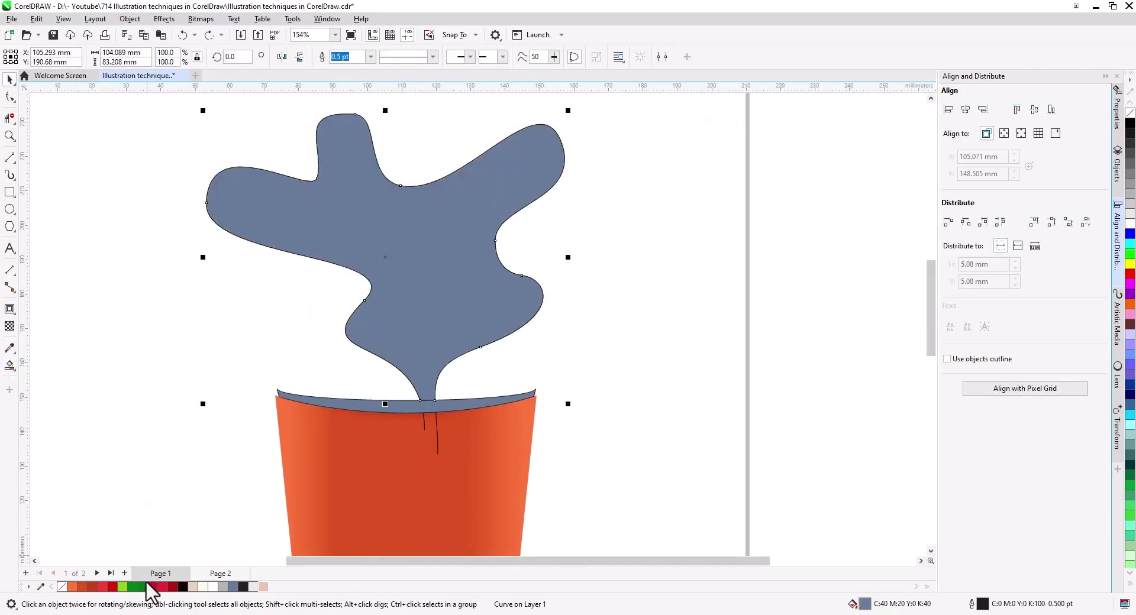
left_click(162, 587)
left_click(151, 432)
Draw wavy freehand outlines on both sides of the crimson splash, the left about 101 by 107 mm, and smooth their lobes.
scroll(337, 459, "down", 2)
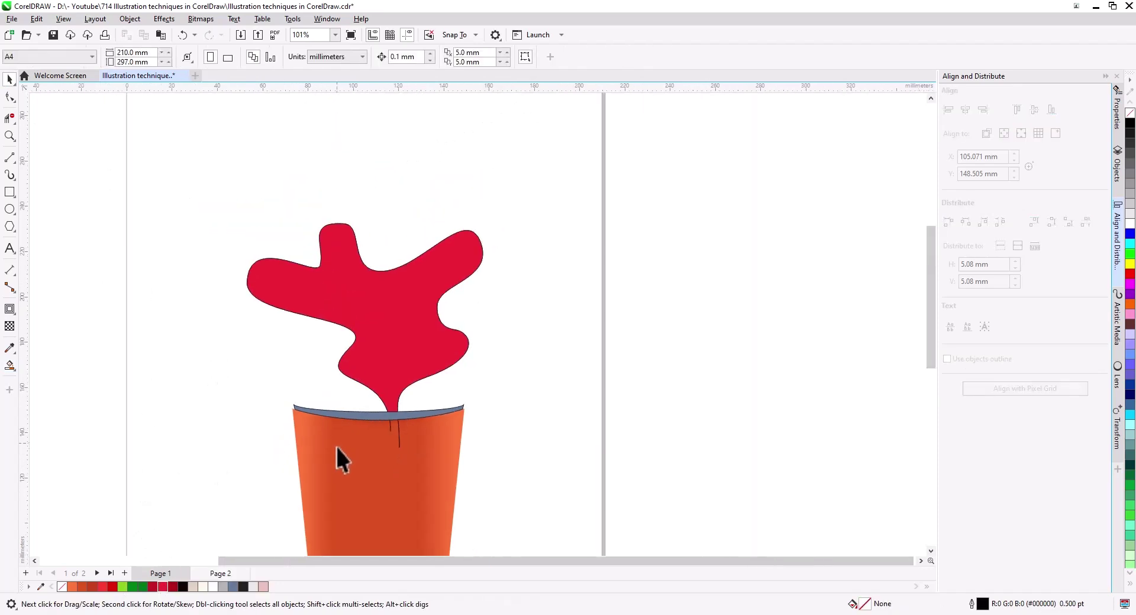
left_click(10, 157)
left_click(42, 157)
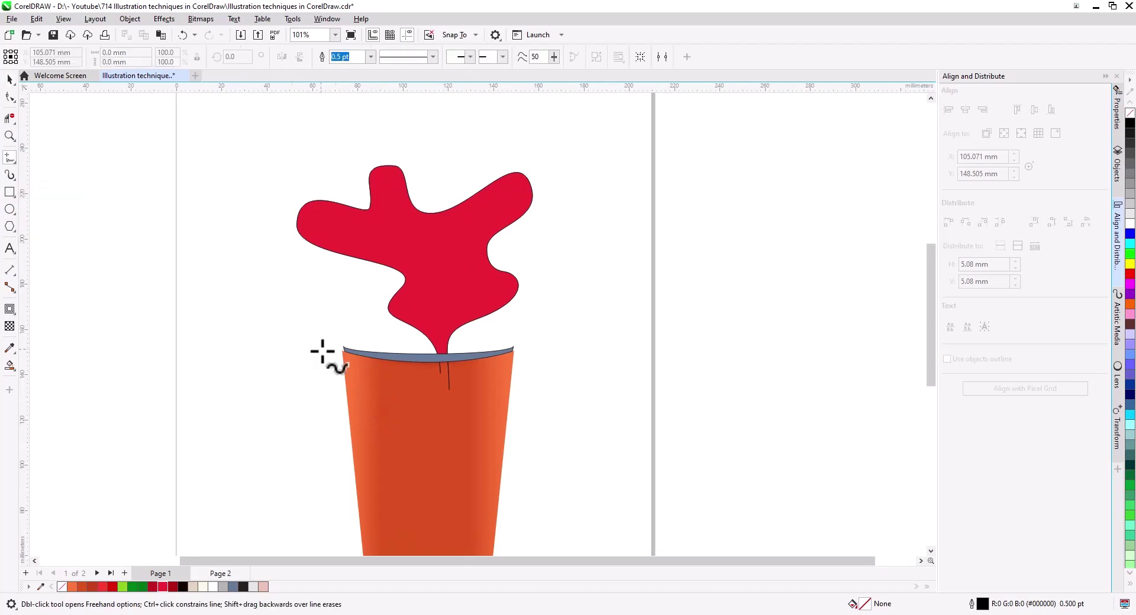
mouse_move(426, 370)
left_mouse_down()
mouse_move(404, 333)
mouse_move(308, 325)
mouse_move(259, 286)
left_mouse_up()
left_click_drag(270, 130, 394, 203)
left_click_drag(454, 215, 365, 256)
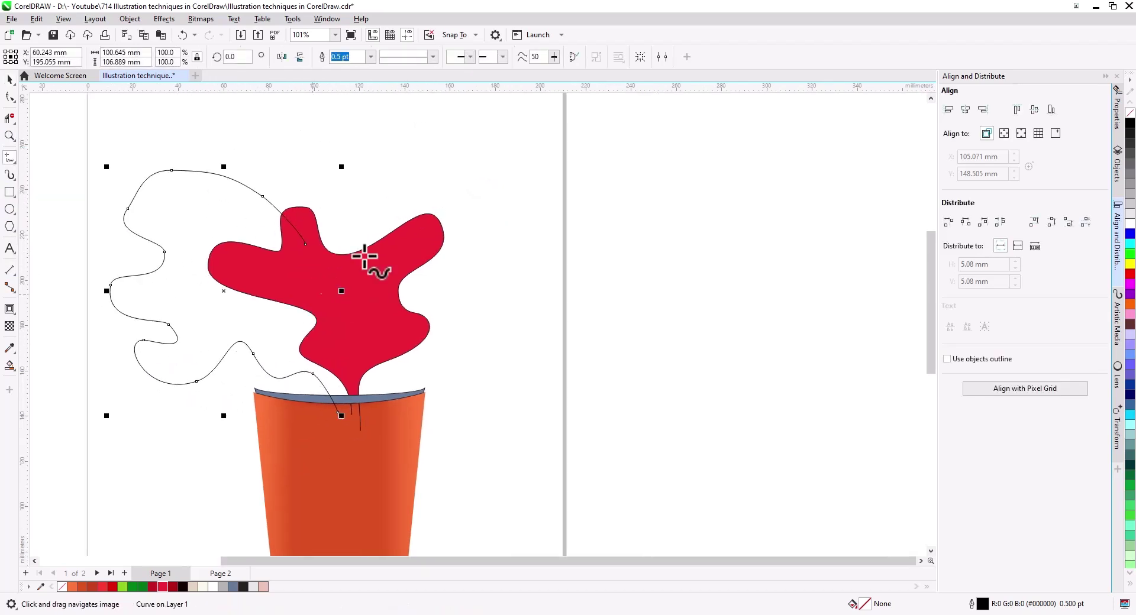
left_click_drag(425, 230, 483, 255)
left_click_drag(507, 389, 377, 416)
key("F10")
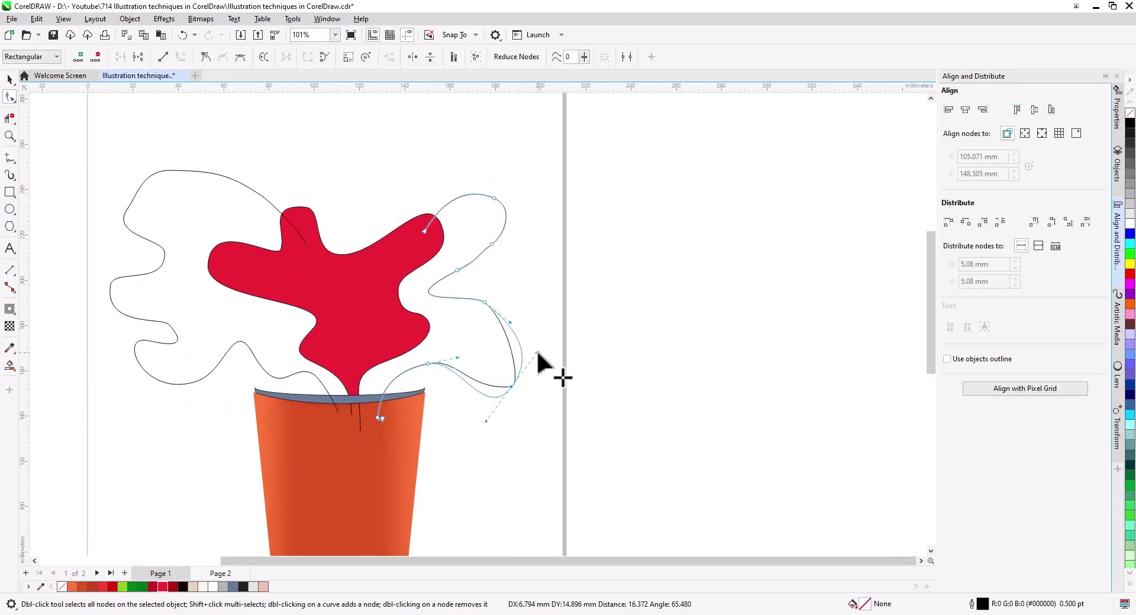
left_click(148, 236)
Fill the left and right side regions of the splash with Smart Fill and delete their leftover freehand outlines.
left_click(10, 366)
left_click(195, 283)
left_click(468, 319)
left_click(10, 79)
left_click(304, 242)
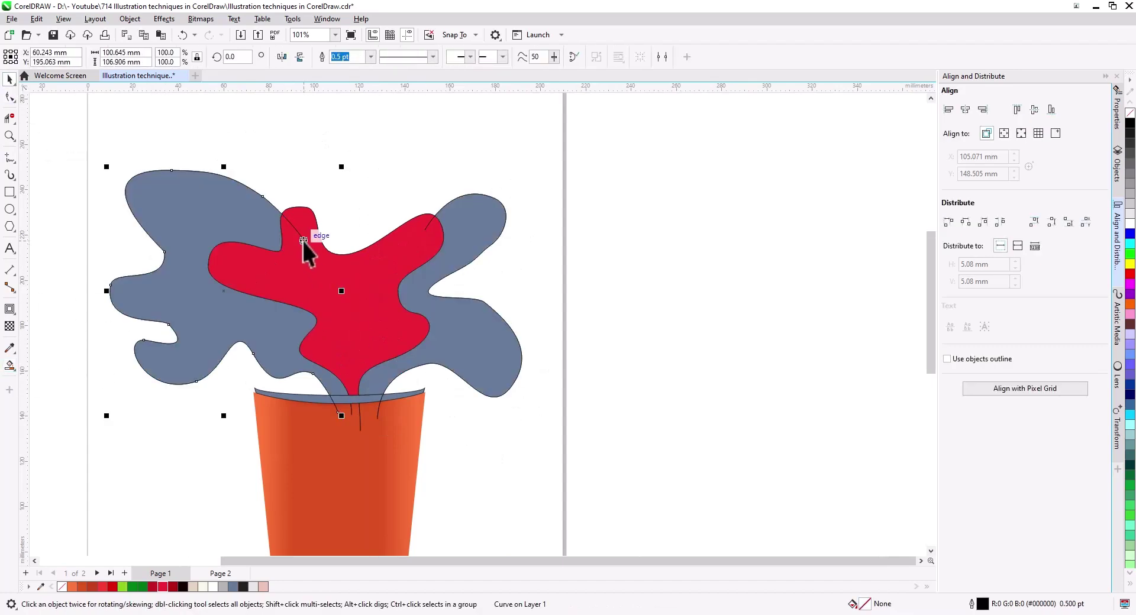
key("Delete")
Stretch the upper left lobe outward into a point and colour both side shapes dark red.
left_click(461, 338)
left_click(250, 326, "shift")
key("F10")
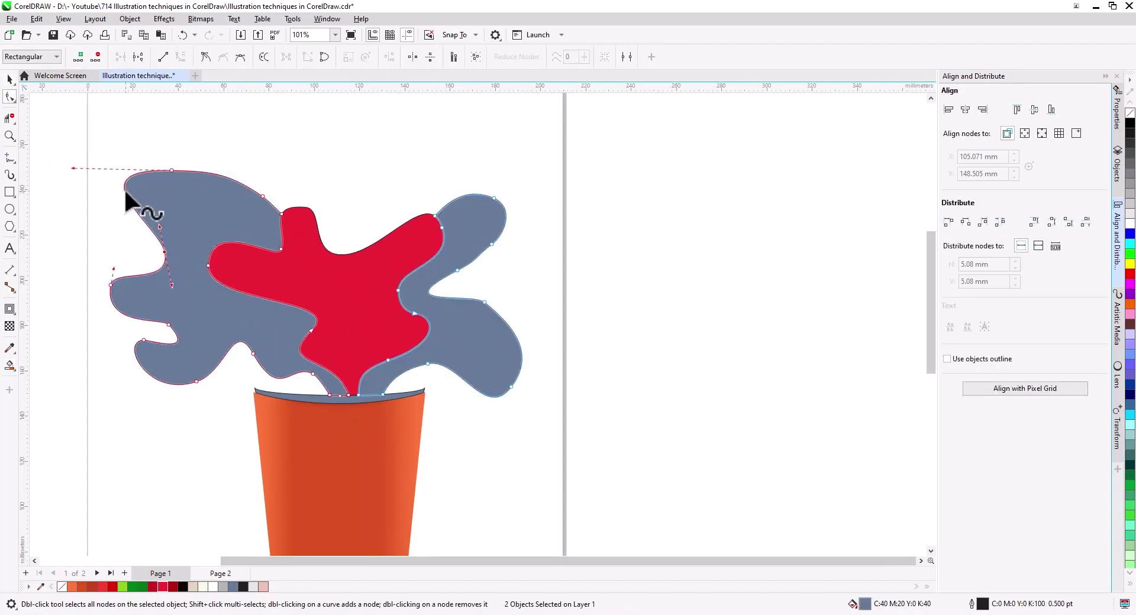
left_click_drag(126, 193, 95, 224)
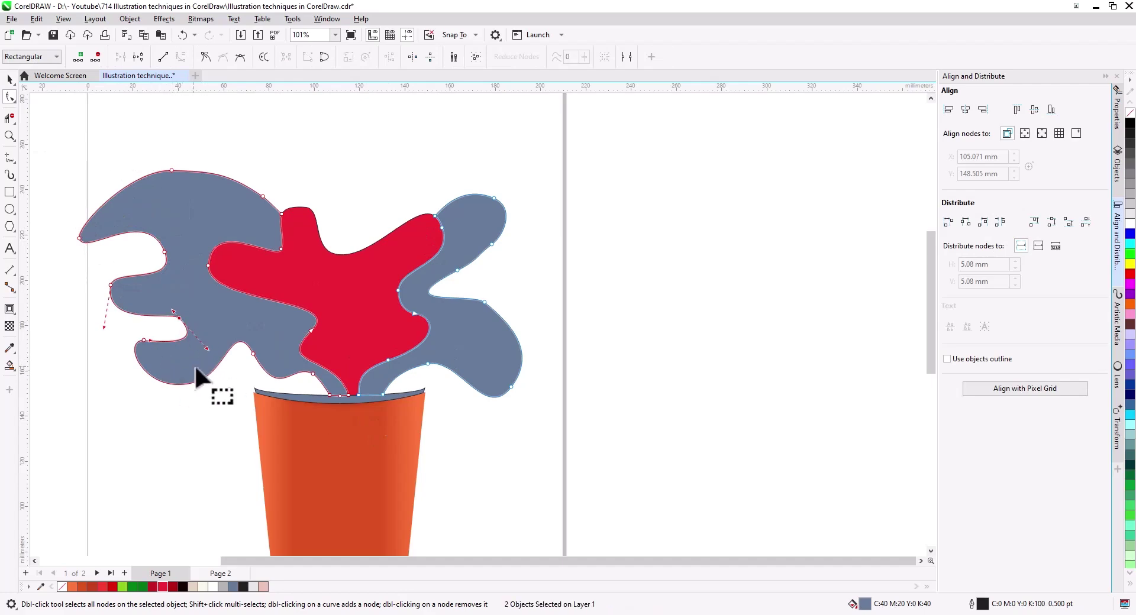
key("space")
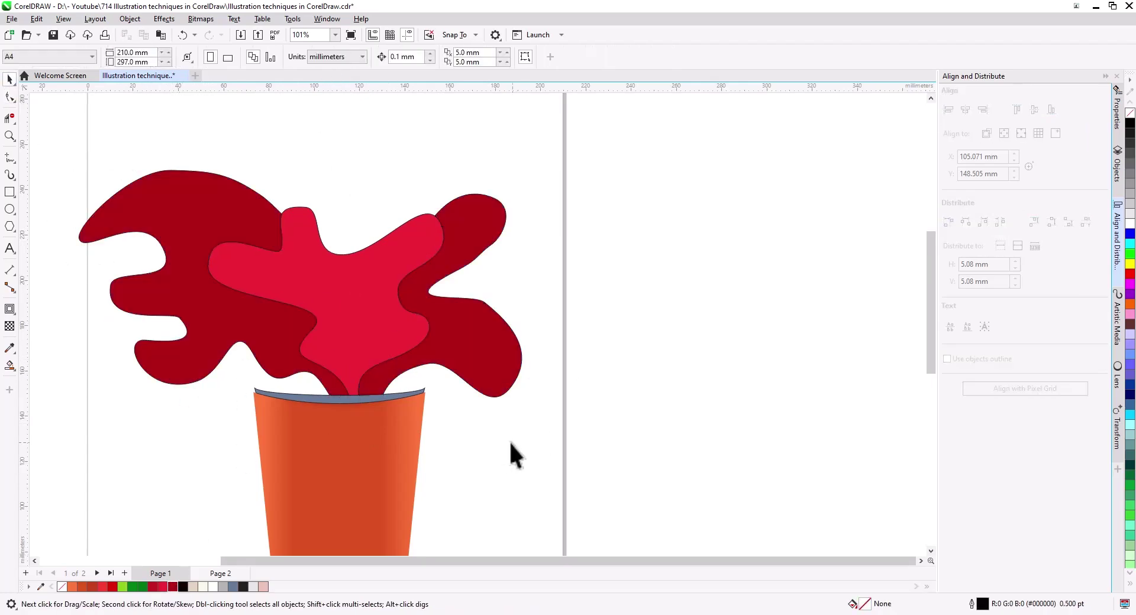
Draw freehand drip outlines beneath the splash's left side, including a loop about 40 by 35 mm and a curve ending at the cup.
scroll(509, 441, "up", 2)
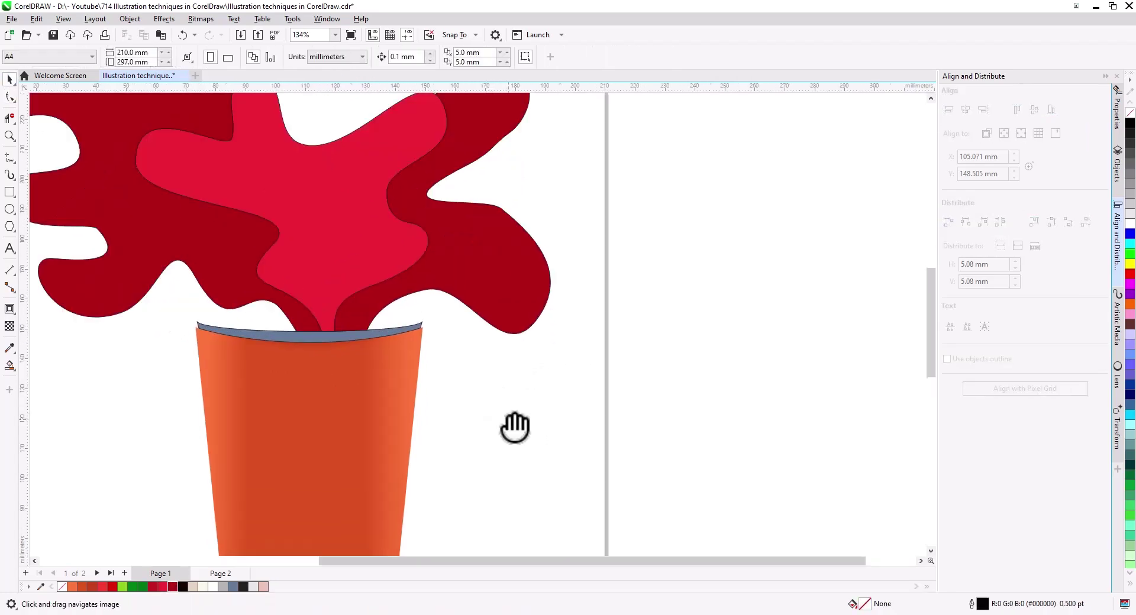
scroll(515, 426, "up", 1)
key("F5")
left_click_drag(63, 321, 143, 269)
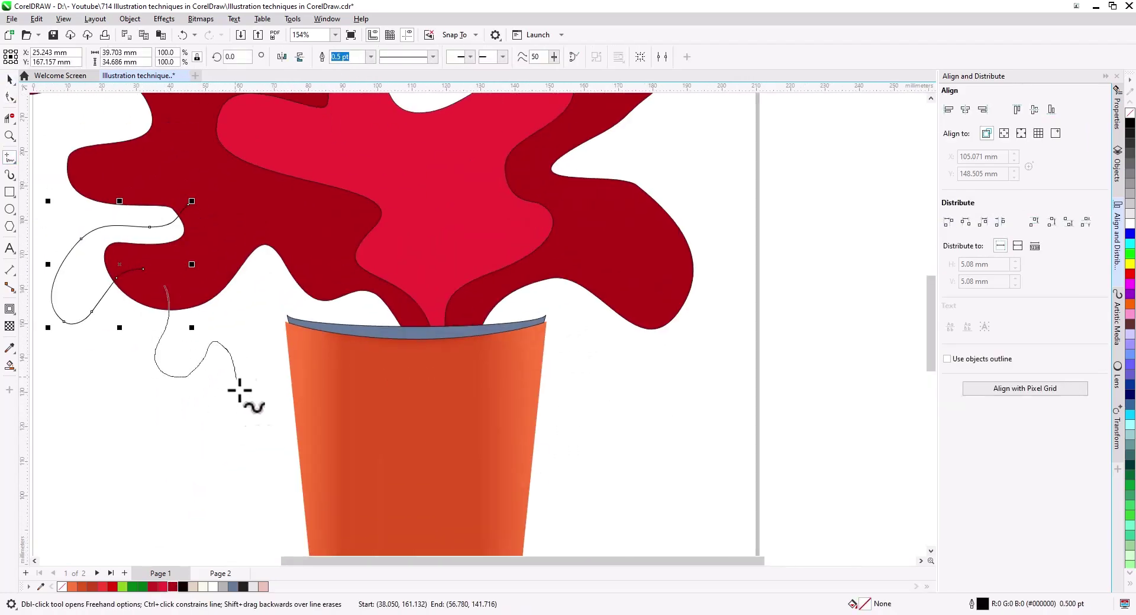
mouse_move(303, 295)
left_mouse_down()
mouse_move(367, 338)
mouse_move(321, 384)
left_mouse_up()
Fill the three drip regions with Smart Fill, combine them and colour them crimson.
left_click(10, 366)
left_click(368, 305)
left_click(236, 328)
left_click(82, 272)
left_click(9, 79)
left_click(236, 328, "shift")
left_click(323, 57)
left_click(161, 588)
left_click(237, 485)
Draw more freehand curves around the left drips, including a loop about 30 by 22 mm and an arc over the cup's edge.
left_click(10, 158)
left_click_drag(95, 207, 247, 197)
mouse_move(244, 193)
left_mouse_down()
mouse_move(225, 186)
mouse_move(260, 254)
left_mouse_up()
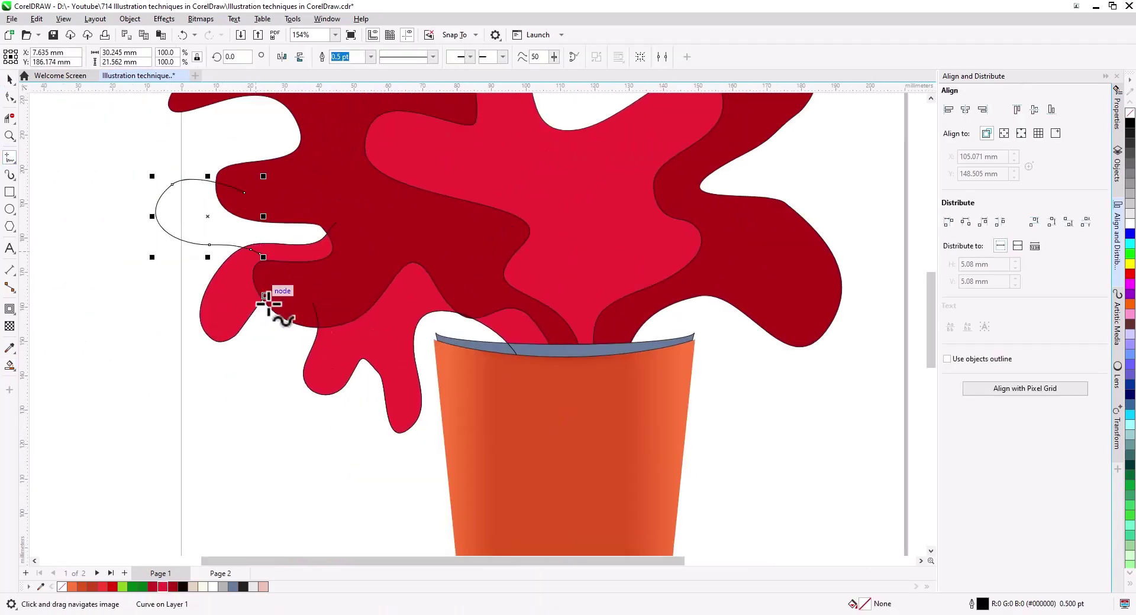
left_click_drag(396, 368, 505, 365)
Fill the new regions around the left drips with Smart Fill and colour them dark red.
left_click(9, 365)
left_click(427, 328)
left_click(305, 342)
left_click(223, 235)
left_click(9, 79)
left_click(305, 342, "shift")
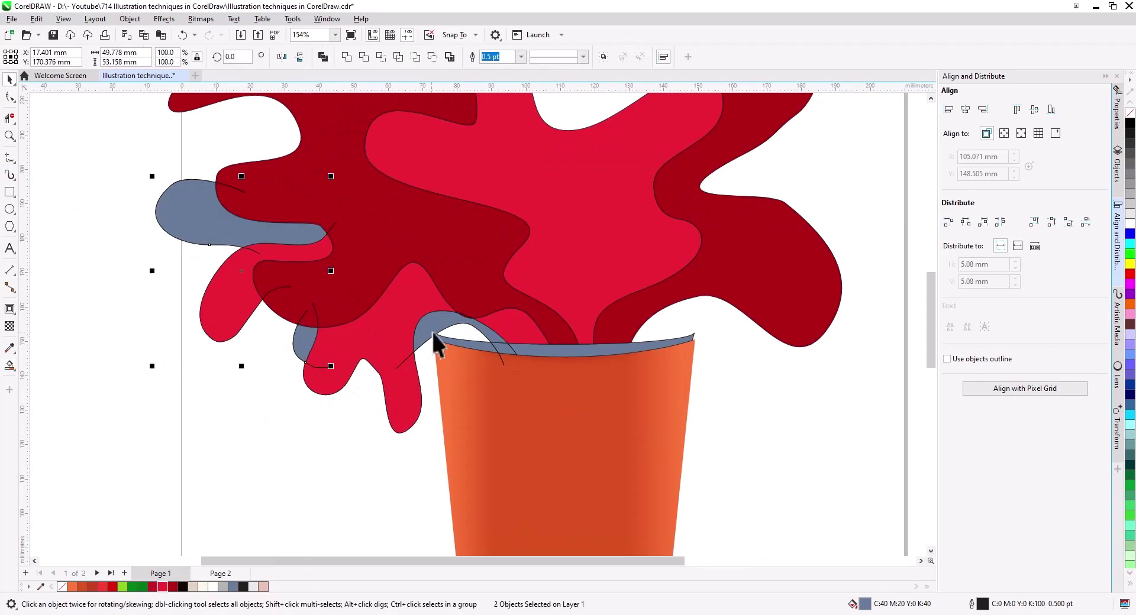
left_click(431, 330, "shift")
left_click(173, 588)
left_click(163, 446)
Delete the leftover freehand lines around the drips and near the cup's edge.
left_click(336, 224)
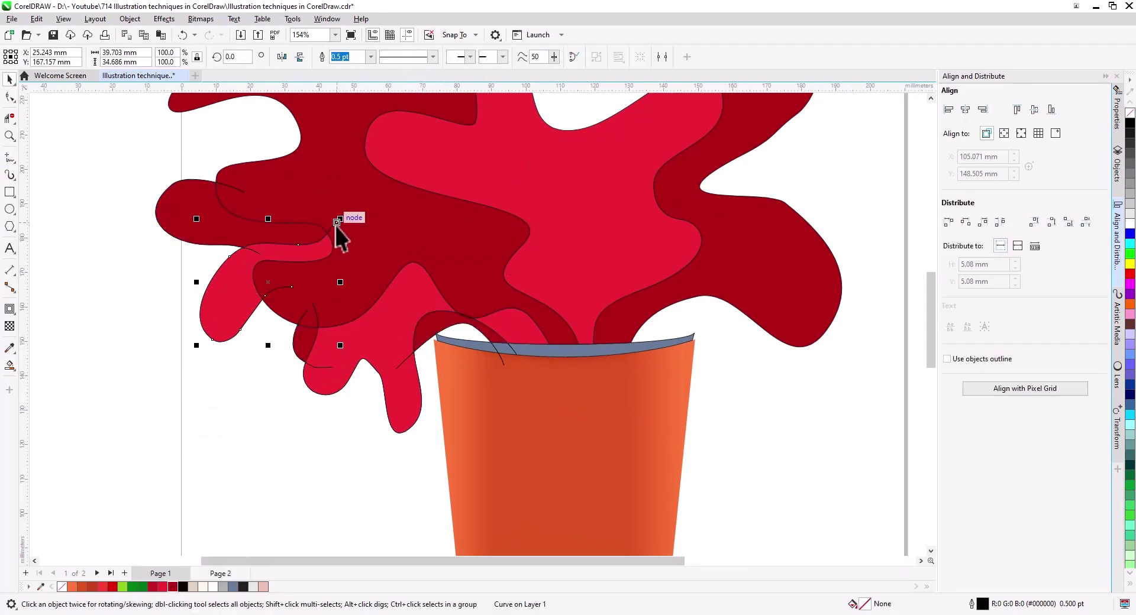
key("Delete")
left_click(258, 253)
key("Delete")
left_click(317, 314)
key("Delete")
left_click(398, 368)
key("Delete")
Smooth the top edge of the dark red splash's upper left lobe with the Shape tool.
scroll(393, 403, "down", 2)
left_click(370, 284)
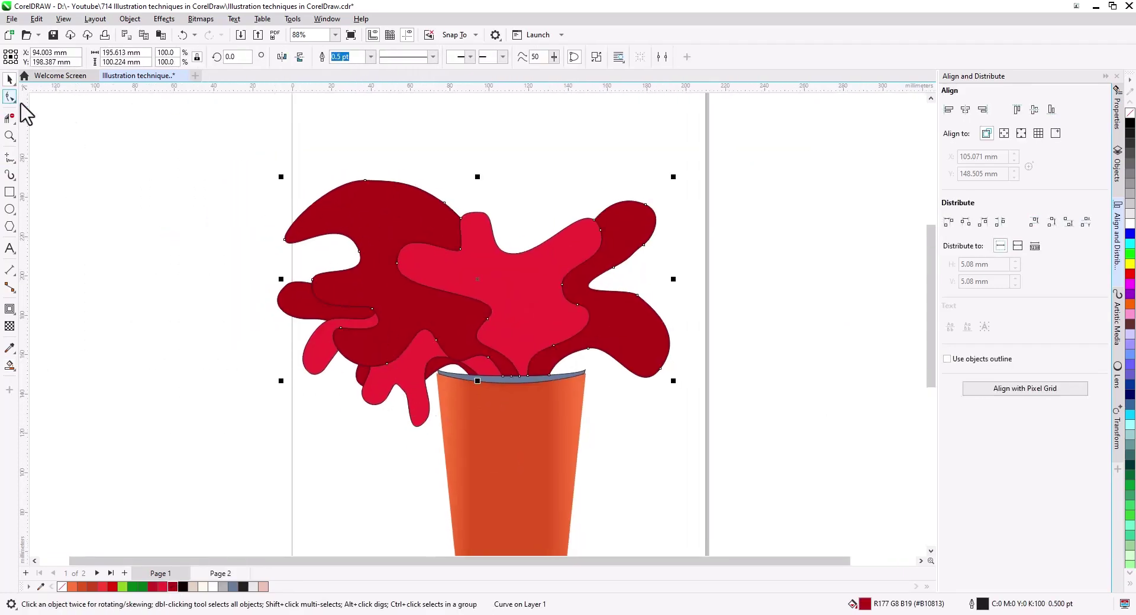
left_click(11, 98)
left_click_drag(444, 202, 401, 178)
left_click(9, 79)
left_click(207, 186)
Refine the remaining contours of the dark red splash by adjusting its nodes with the Shape tool.
left_click(402, 281)
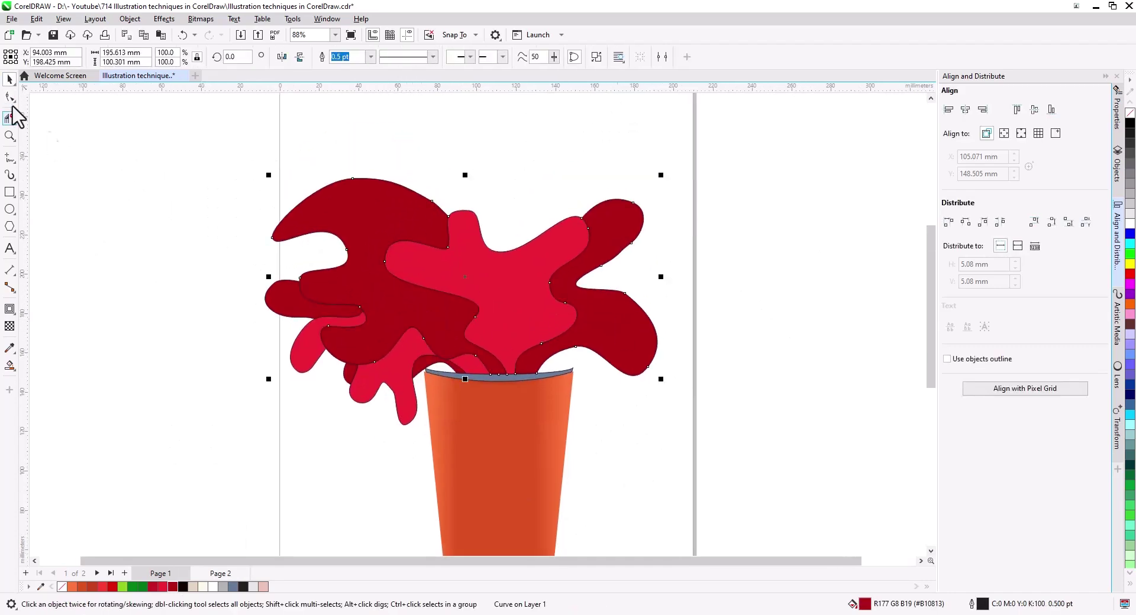
left_click(10, 98)
scroll(616, 313, "up", 1)
left_click(630, 286)
left_click_drag(664, 312, 673, 302)
left_click_drag(299, 433, 391, 418)
left_click(9, 80)
left_click(161, 356)
Select all the crimson and dark red splash shapes and cut them from page 1.
scroll(398, 385, "down", 2)
left_click(392, 351)
left_click(364, 355, "shift")
left_click(291, 370, "shift")
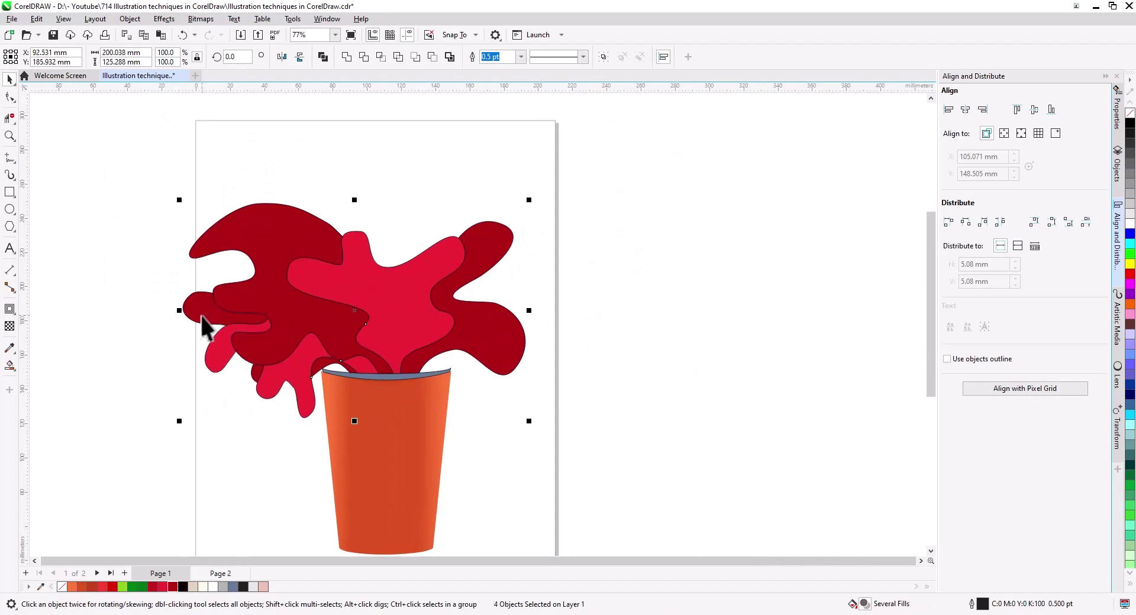
right_click(201, 315)
left_click(247, 288)
Delete the modified cup from page 1 and paste the splash shapes back onto the page.
scroll(299, 388, "down", 2)
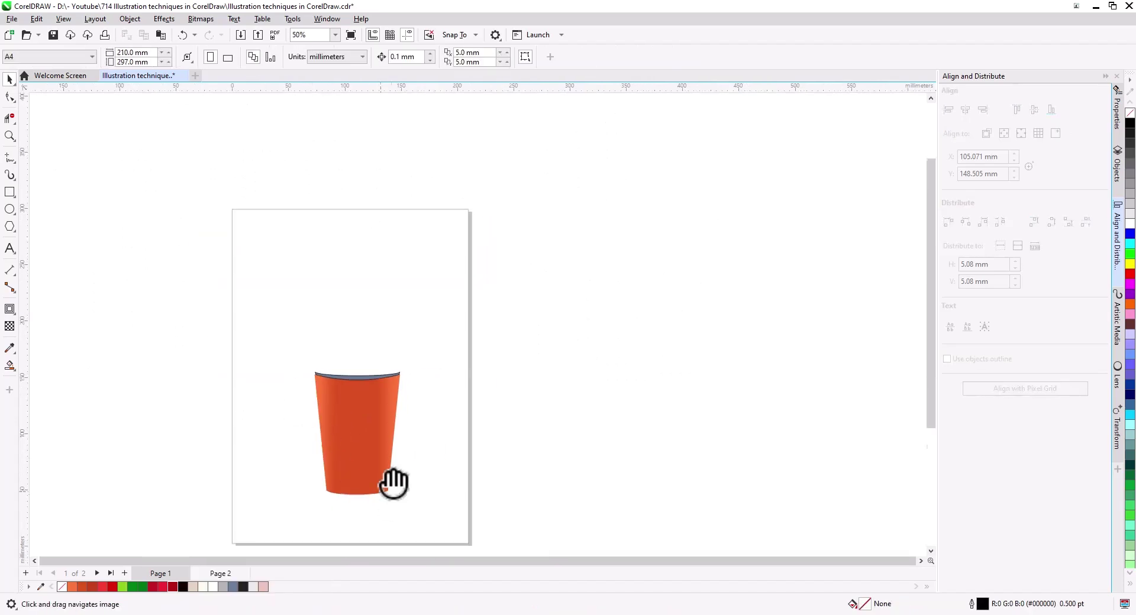
left_click_drag(393, 484, 407, 431)
left_click_drag(439, 449, 272, 287)
key("Delete")
left_click(160, 35)
left_click(197, 323)
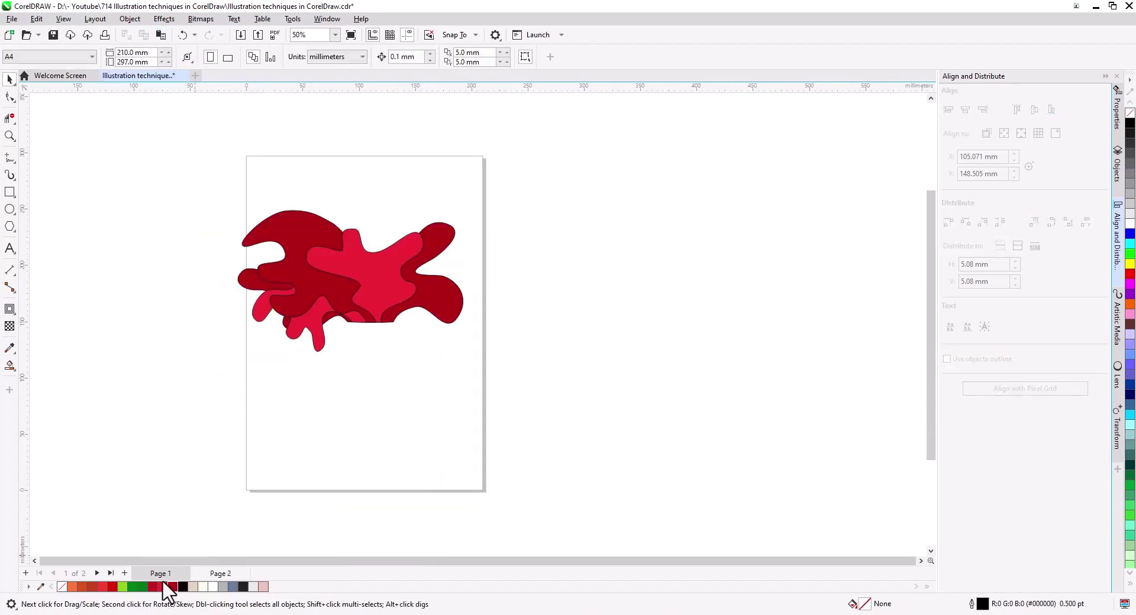
Cut the intact cup from page 2 and paste it onto page 1 with the splash.
left_click(220, 574)
right_click(363, 369)
left_click(385, 97)
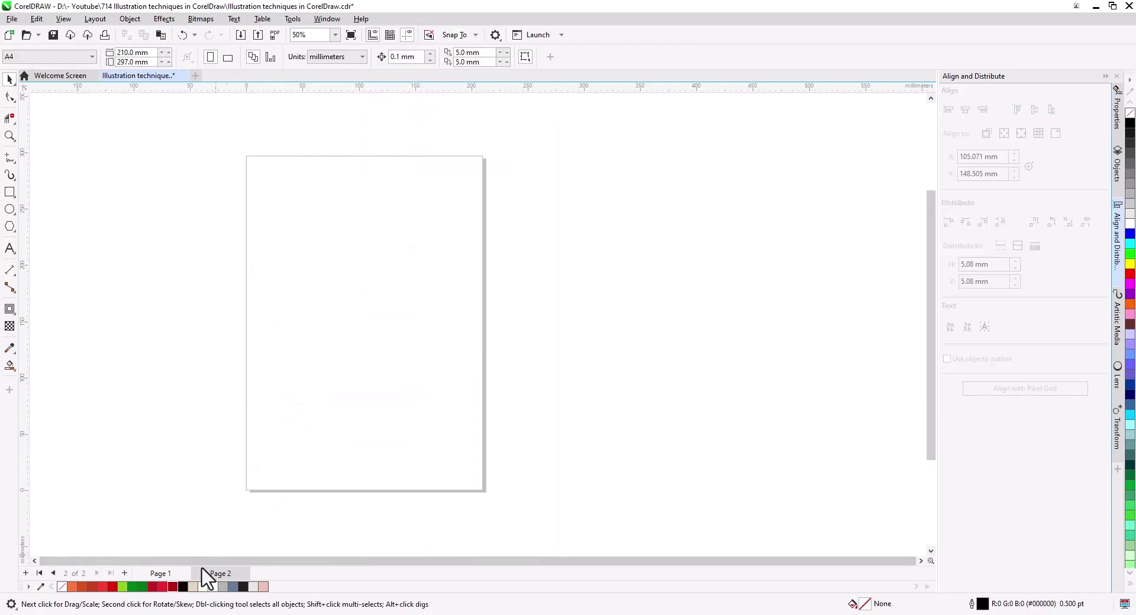
left_click(167, 573)
key("ctrl+v")
scroll(367, 343, "up", 3)
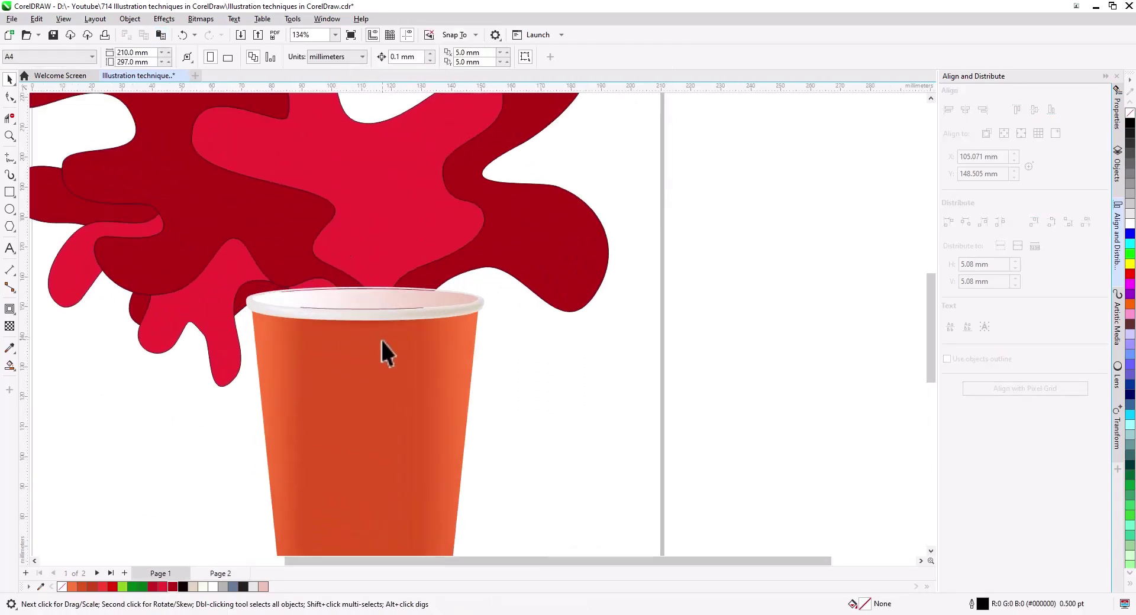
Send the orange paper cup to the back of the page so it sits behind the splash shapes.
right_click(380, 376)
mouse_move(438, 124)
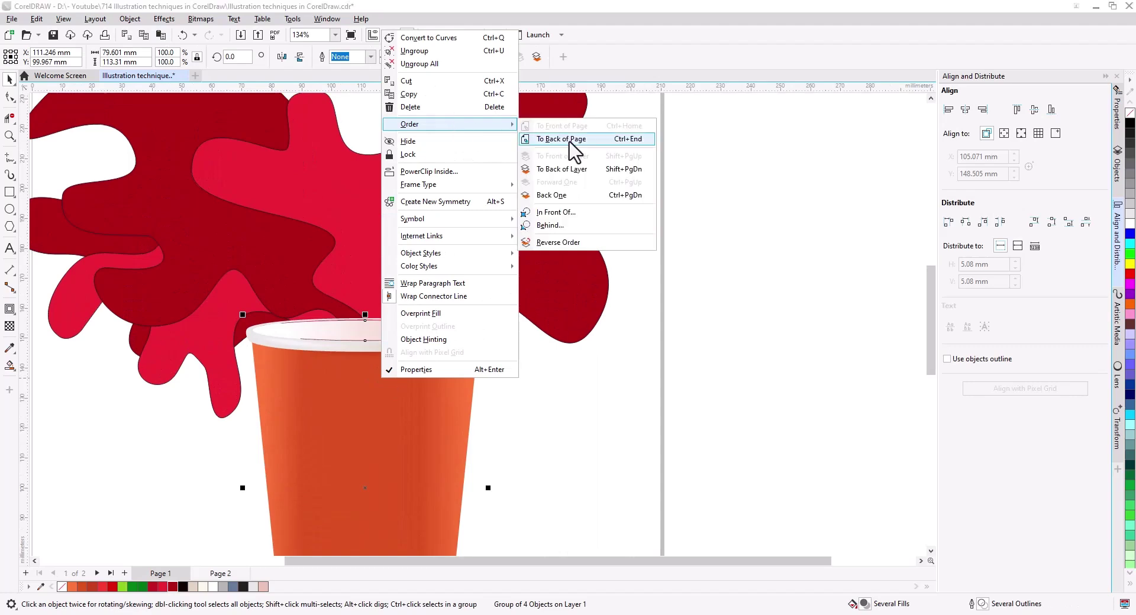
left_click(573, 142)
left_click(560, 401)
scroll(558, 388, "up", 1)
scroll(557, 388, "down", 5)
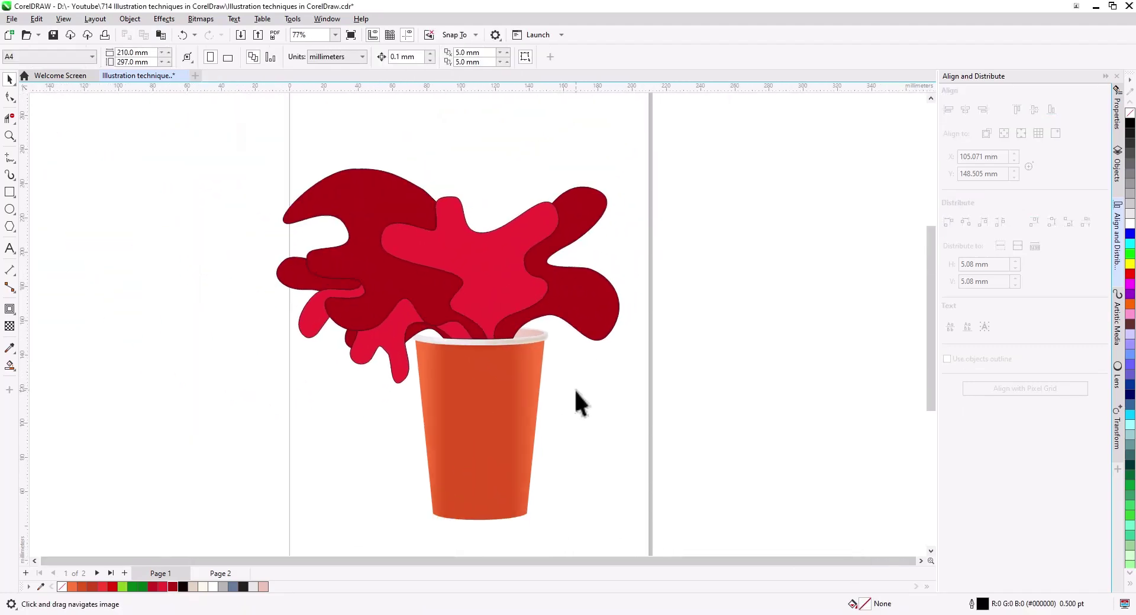
left_click(495, 286)
left_click(574, 368)
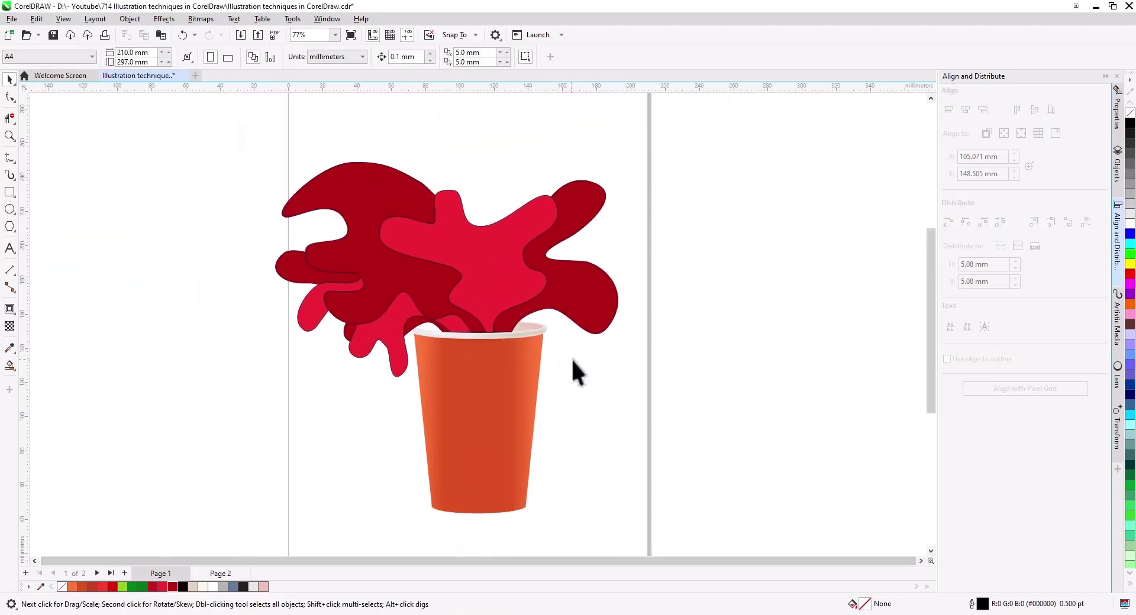
Sketch a freehand outline for a rounded tendril, about 30 mm wide, curving up from the crimson splash's upper arm and back down to it.
left_click_drag(570, 357, 540, 442)
scroll(457, 319, "up", 6)
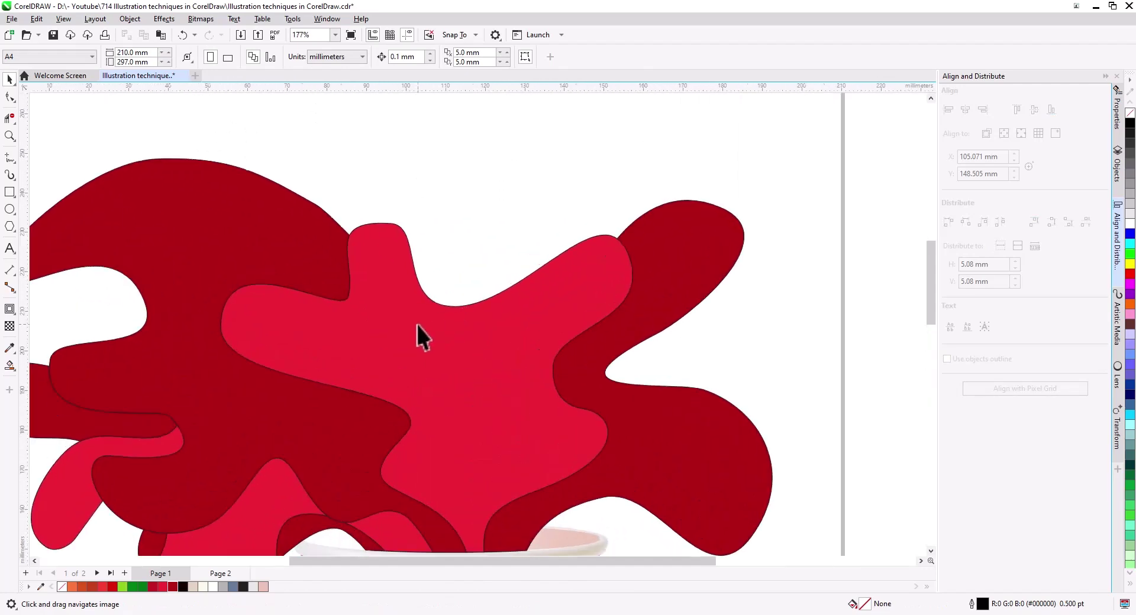
left_click_drag(418, 332, 249, 307)
left_click(9, 158)
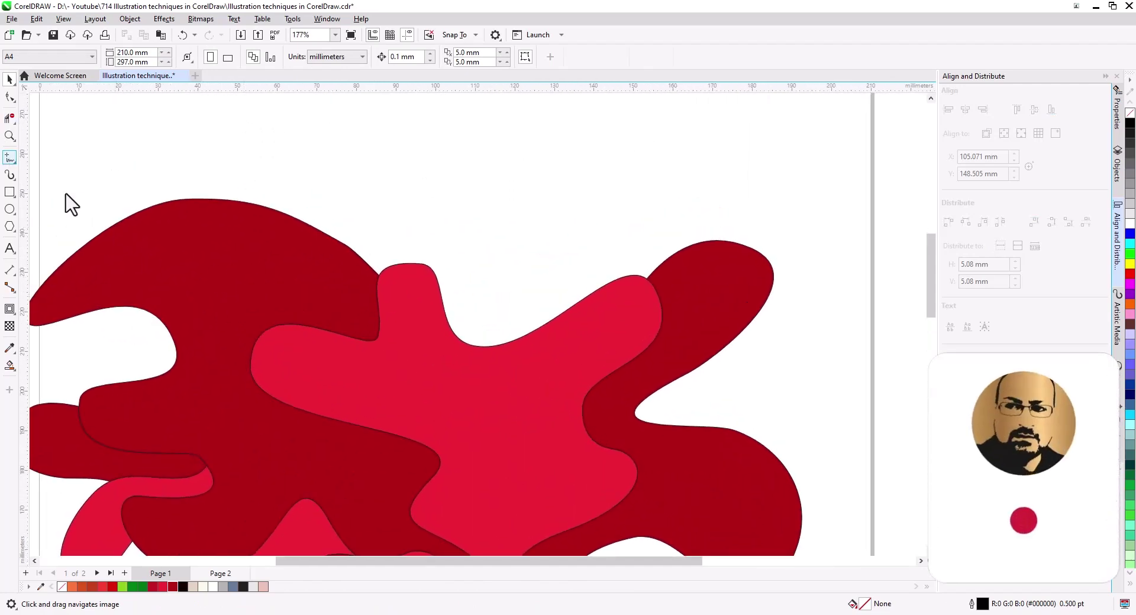
left_click_drag(383, 321, 355, 263)
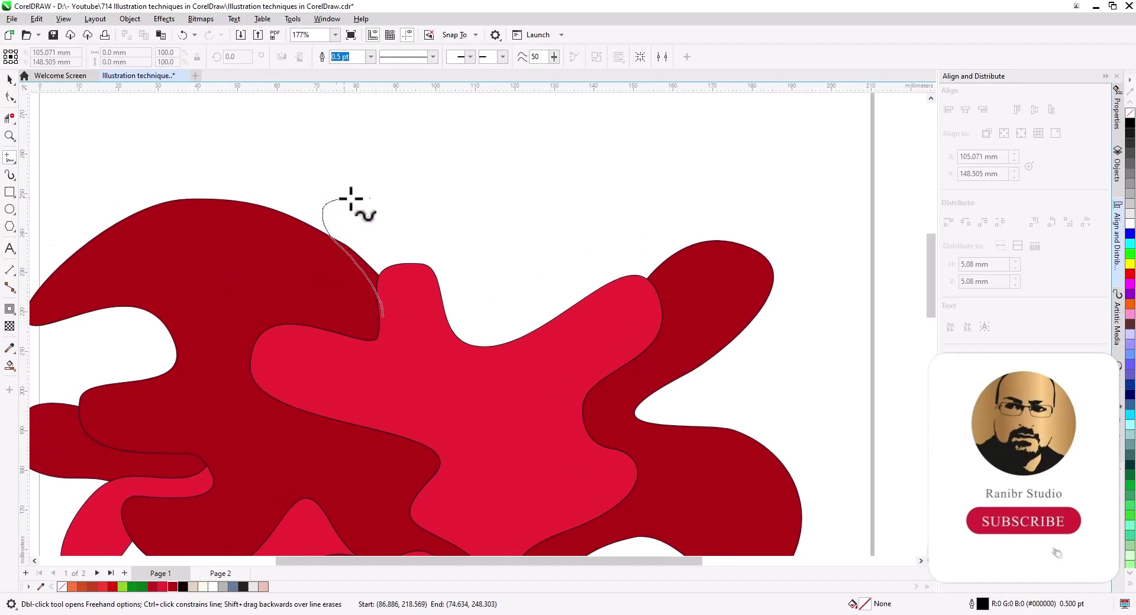
mouse_move(350, 200)
left_mouse_down()
mouse_move(431, 274)
mouse_move(438, 311)
mouse_move(442, 300)
left_mouse_up()
Fill the regions enclosed by the tendril outline in blue-grey with Smart Fill and select both pieces.
left_click(10, 96)
left_click(10, 365)
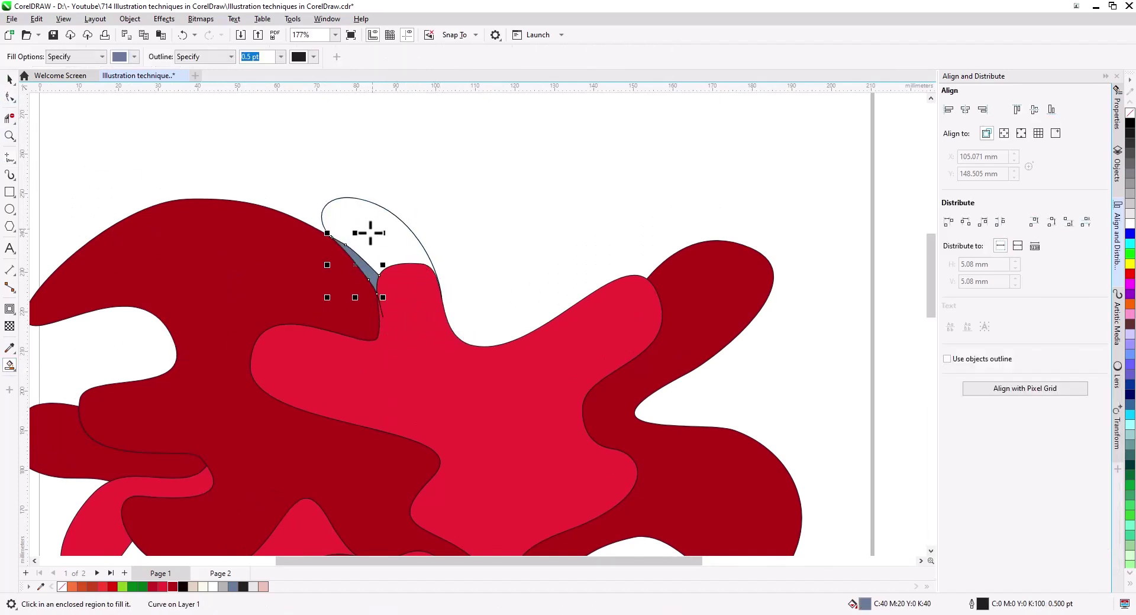
left_click(368, 233)
key("space")
left_click(368, 273, "shift")
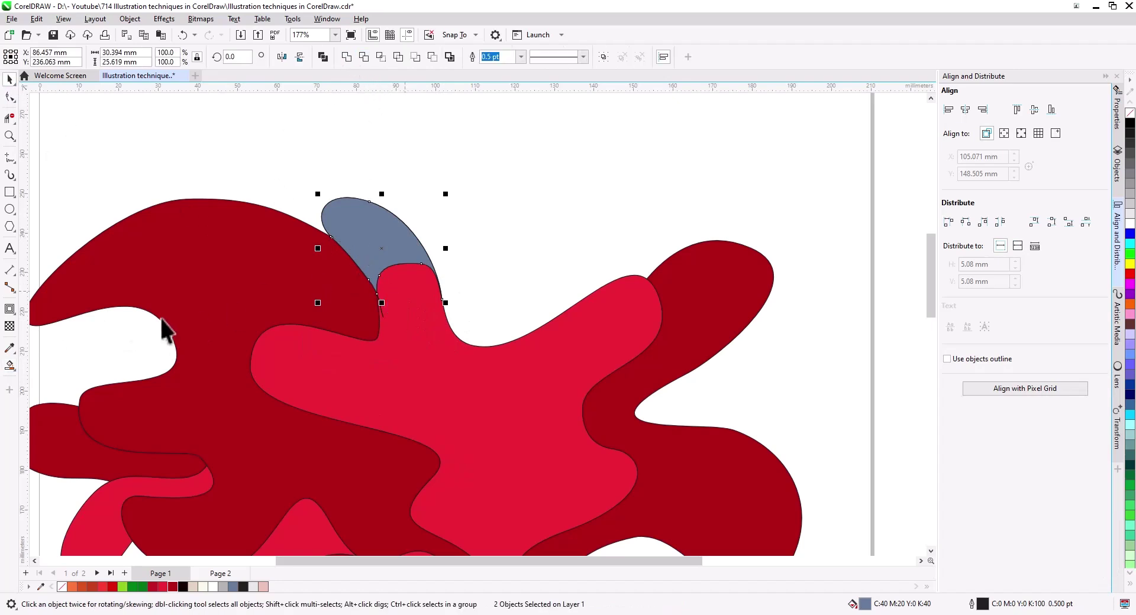
Adjust the lower nodes of the blue-grey tendril so it overlaps the crimson splash, and weld the two shapes.
left_click(10, 97)
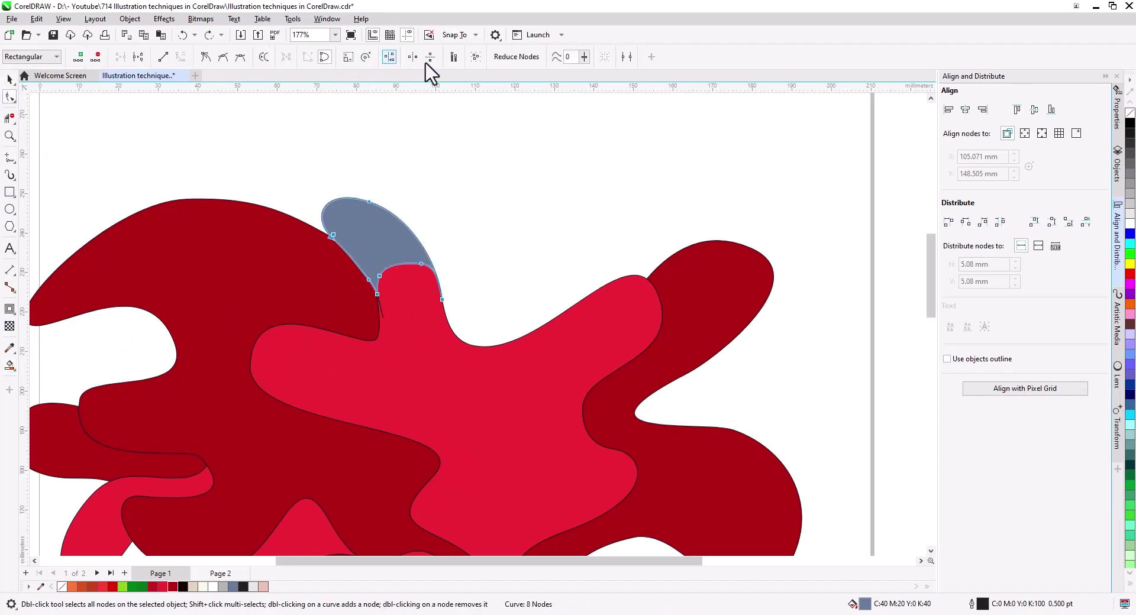
left_click(420, 328)
left_click(379, 249)
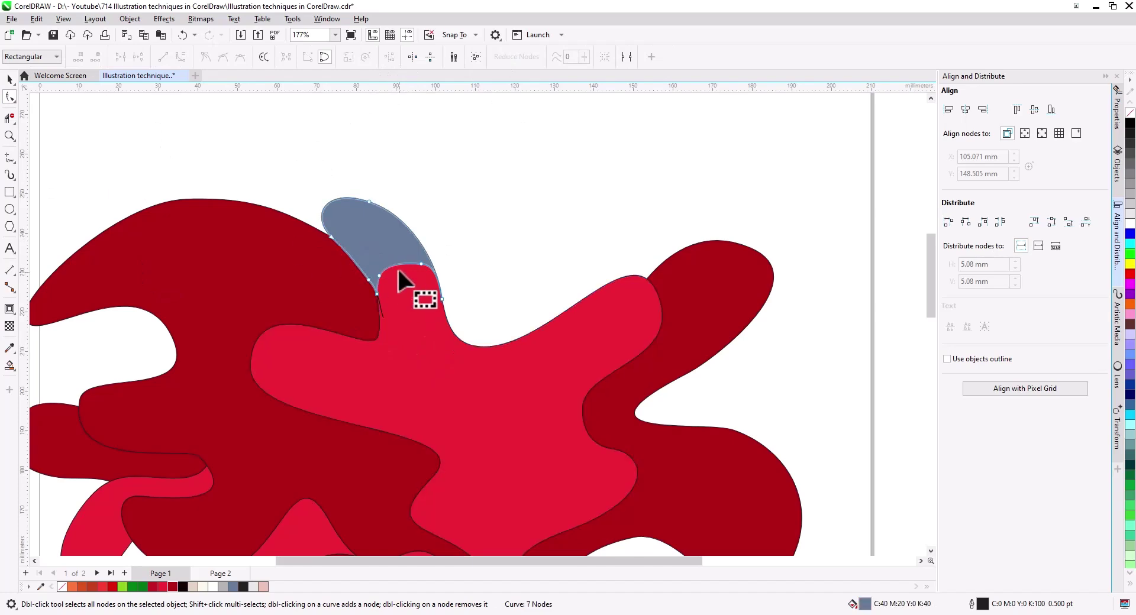
left_click_drag(380, 276, 391, 289)
left_click(7, 84)
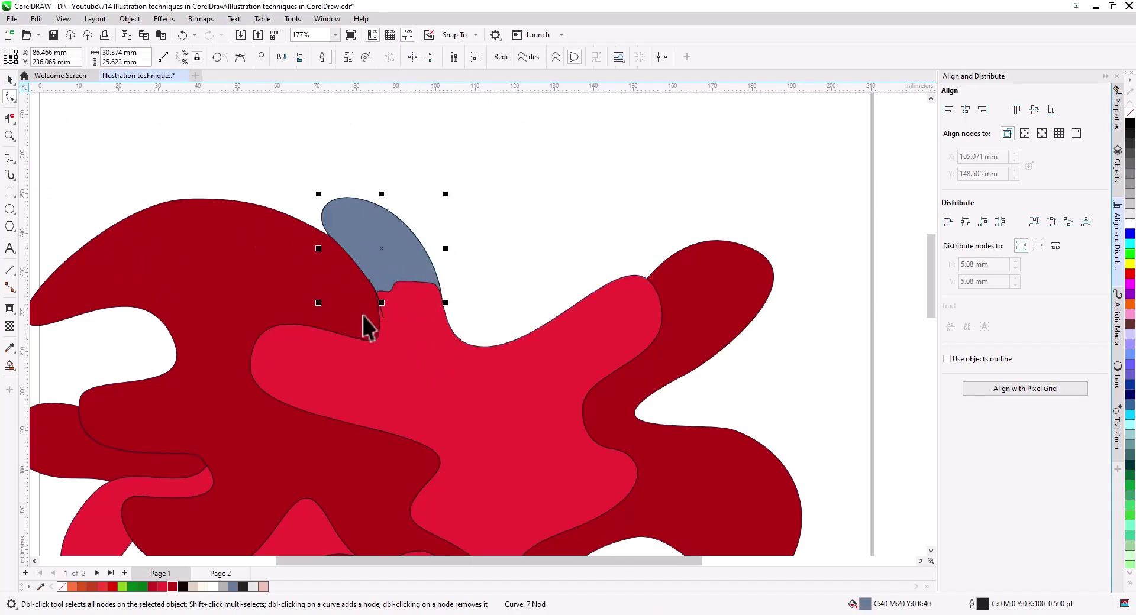
left_click(397, 324, "shift")
left_click(343, 58)
Delete the leftover tendril guide curve and bring the crimson splash to the front of the page.
left_click_drag(286, 145, 444, 342)
key("Delete")
right_click(443, 351)
mouse_move(518, 97)
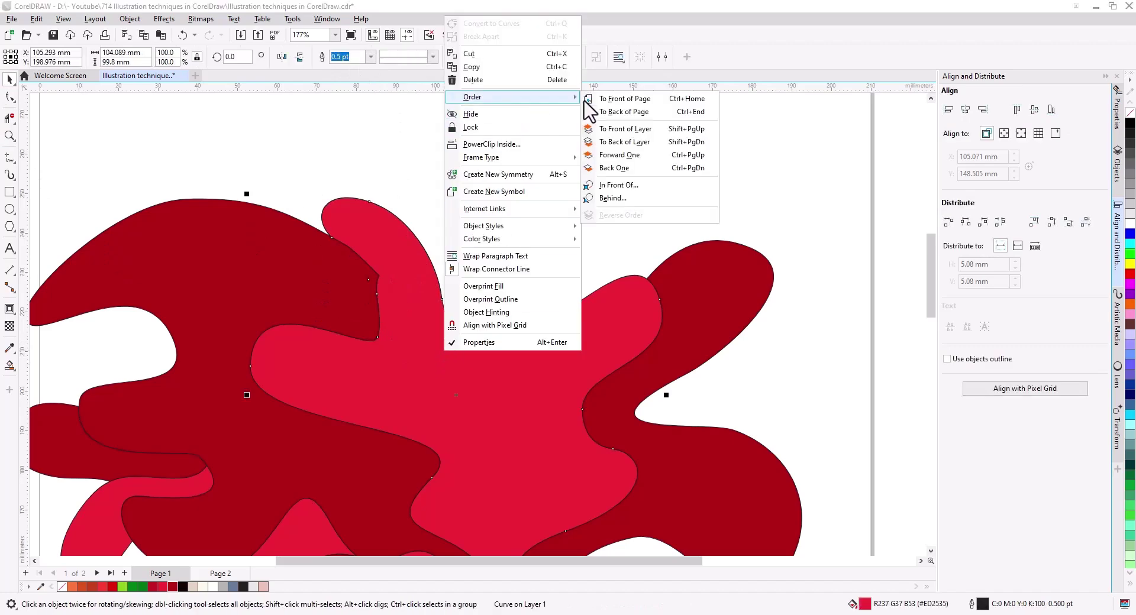
left_click(616, 99)
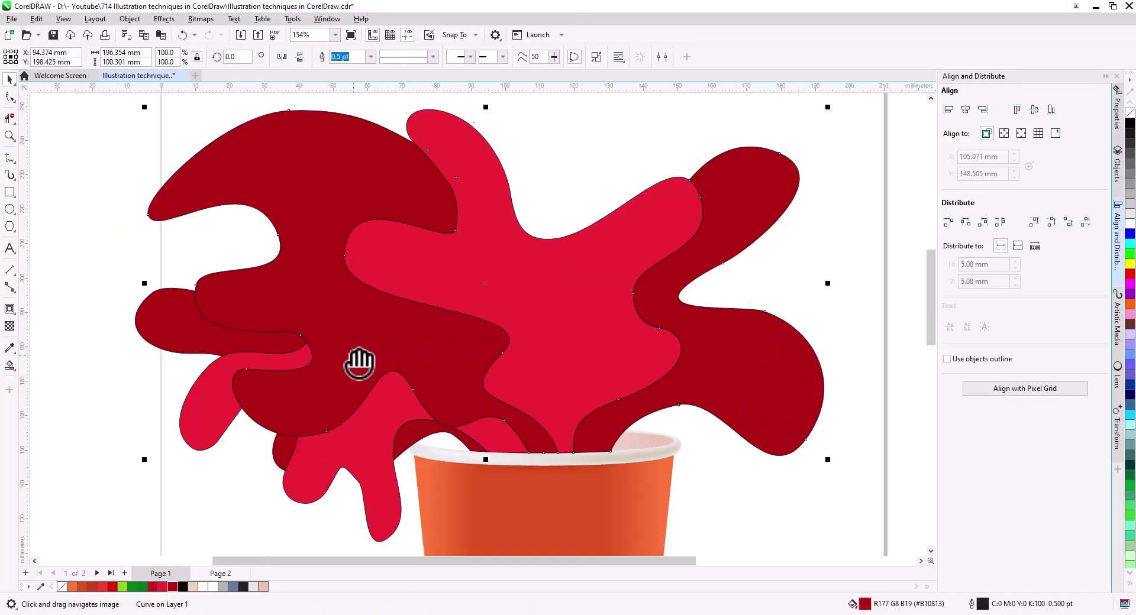
Duplicate the large dark red splash with a slight downward offset and remove the copy's fill.
left_click_drag(360, 363, 336, 308)
scroll(364, 334, "up", 1)
left_click(362, 330)
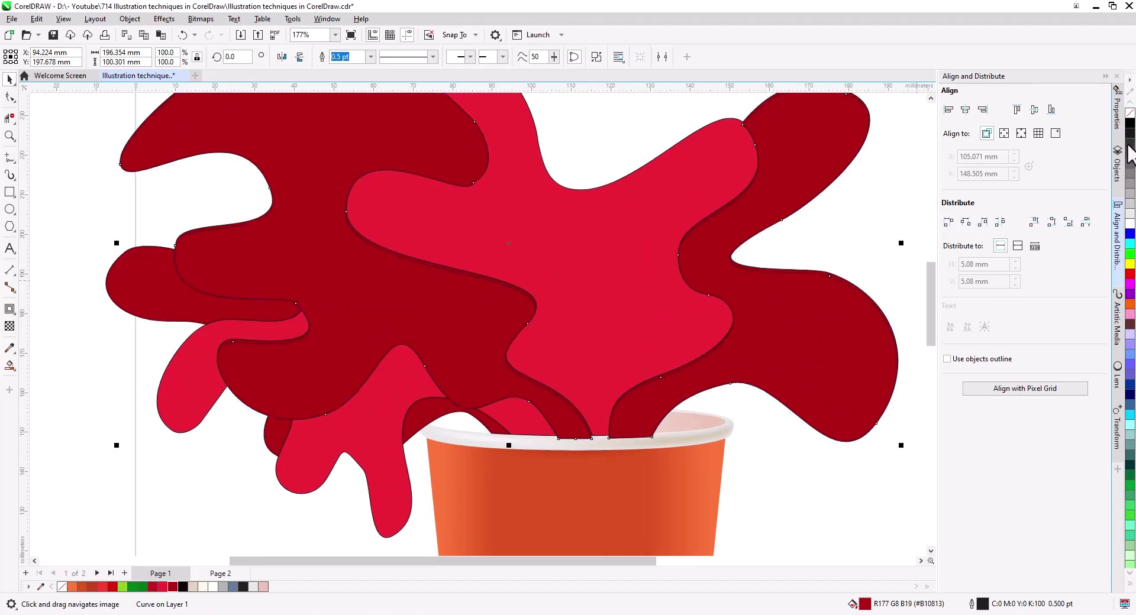
left_click(1130, 113)
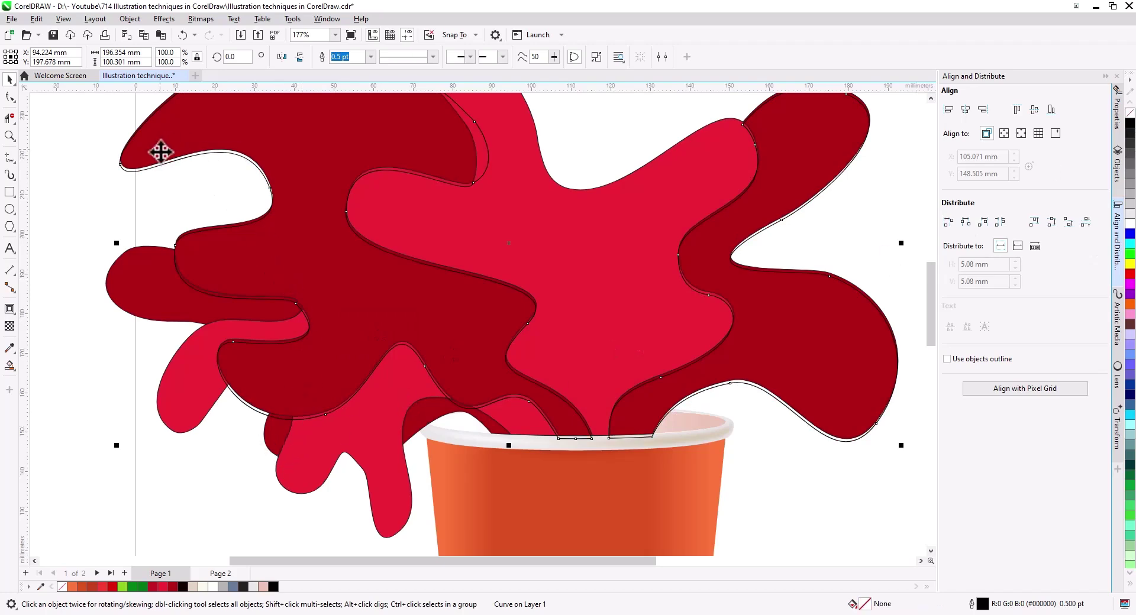
Cut the dark red splash together with its unfilled copy from page 1 and paste both onto page 2.
scroll(160, 152, "up", 2)
scroll(278, 121, "up", 3)
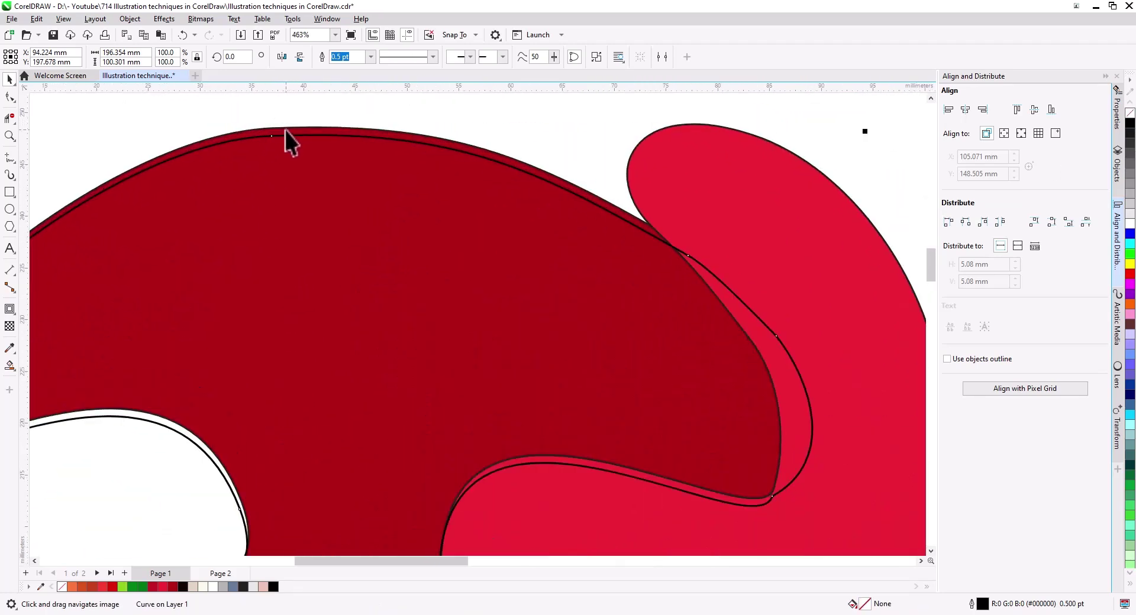
left_click(286, 130, "shift")
right_click(286, 129)
left_click(325, 197)
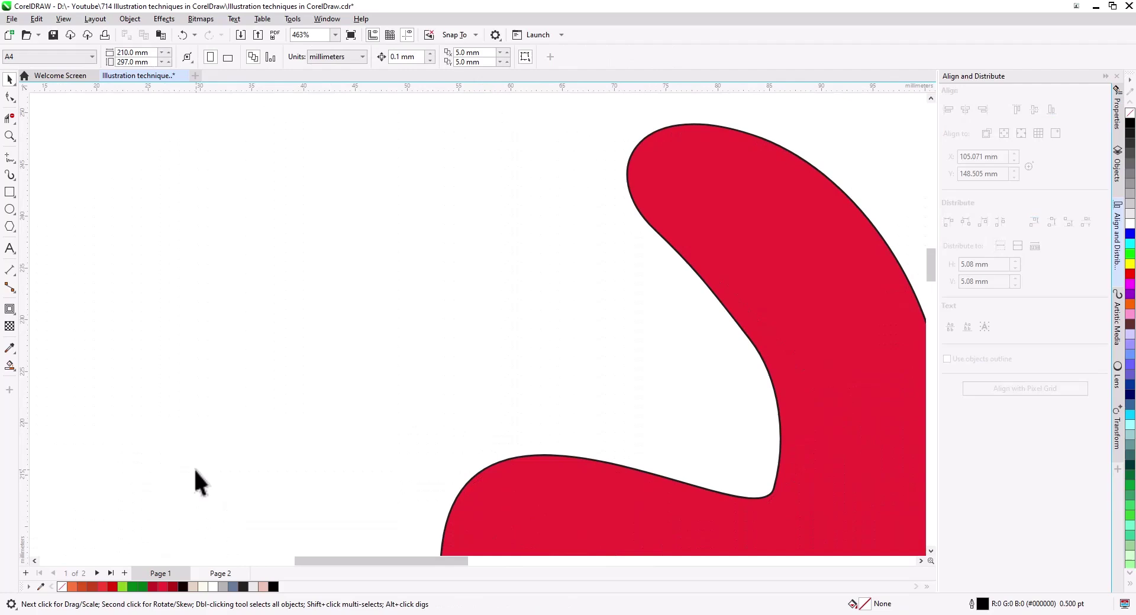
left_click(208, 575)
left_click(159, 36)
scroll(368, 343, "down", 5)
left_click_drag(408, 408, 391, 276)
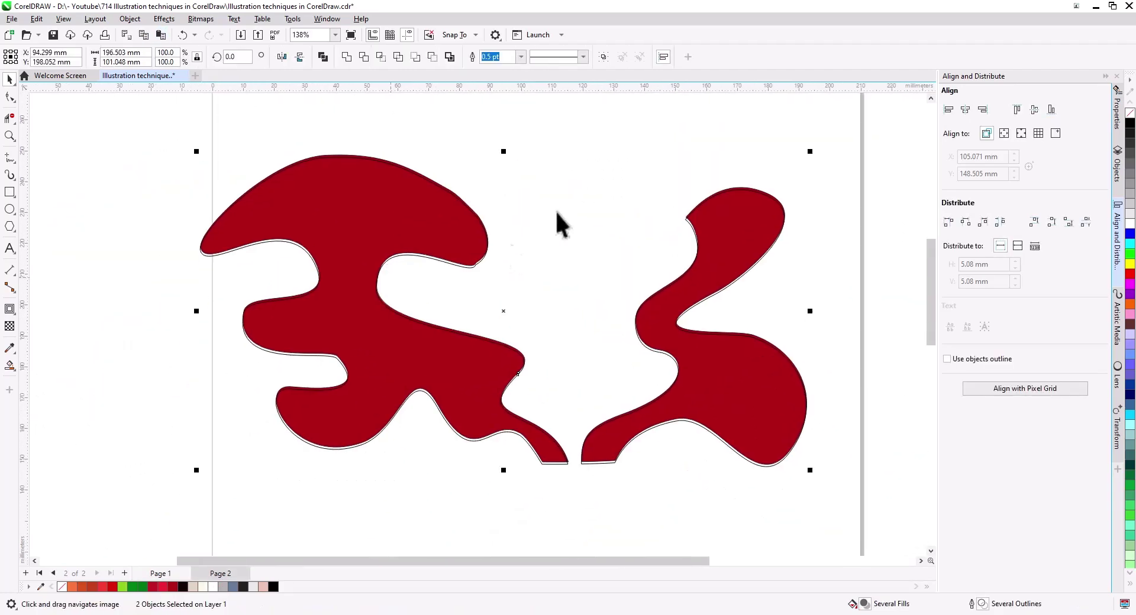
Copy the filled dark red splash from page 2 and paste it back onto page 1.
left_click(557, 212)
scroll(532, 237, "up", 1)
left_click(366, 208)
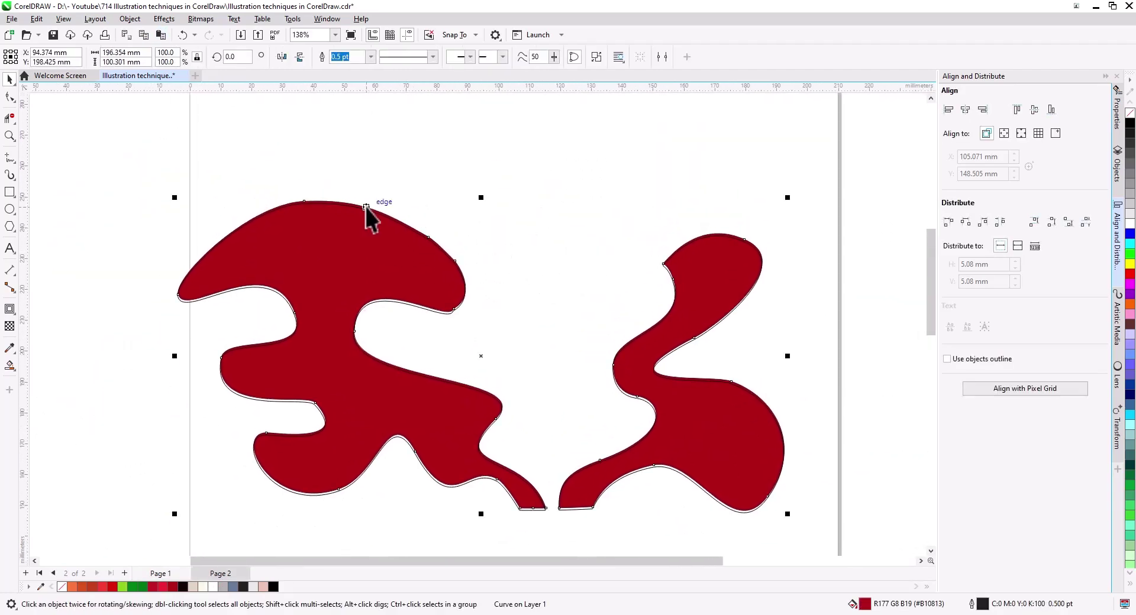
right_click(367, 208)
mouse_move(435, 290)
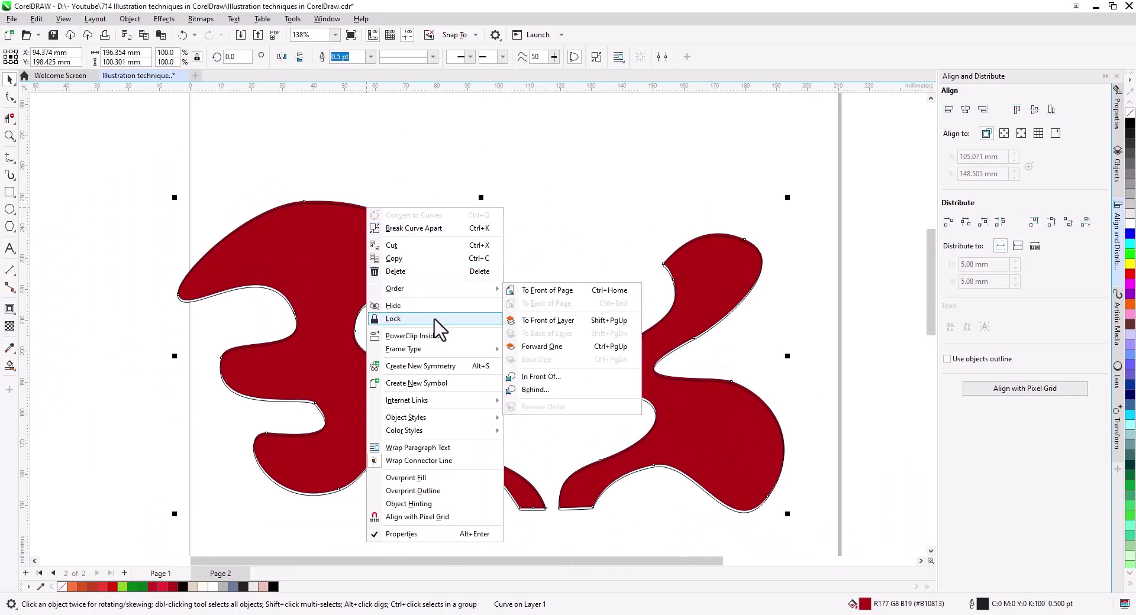
left_click(414, 259)
left_click(163, 574)
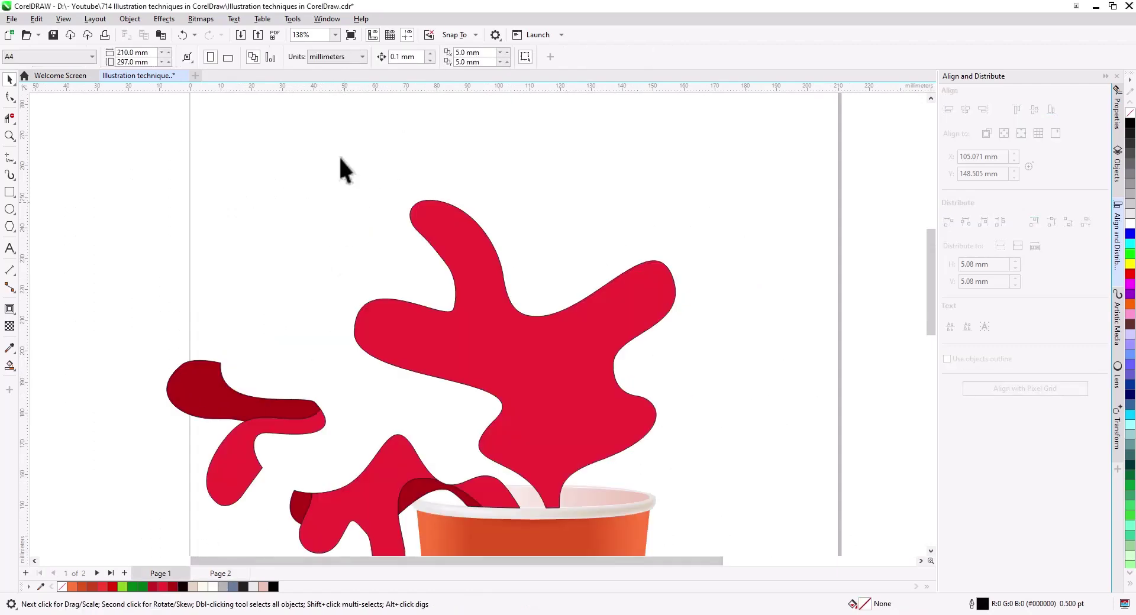
left_click(160, 35)
Send the dark red splash to the back, followed by the paper cup to the back of the page.
right_click(362, 243)
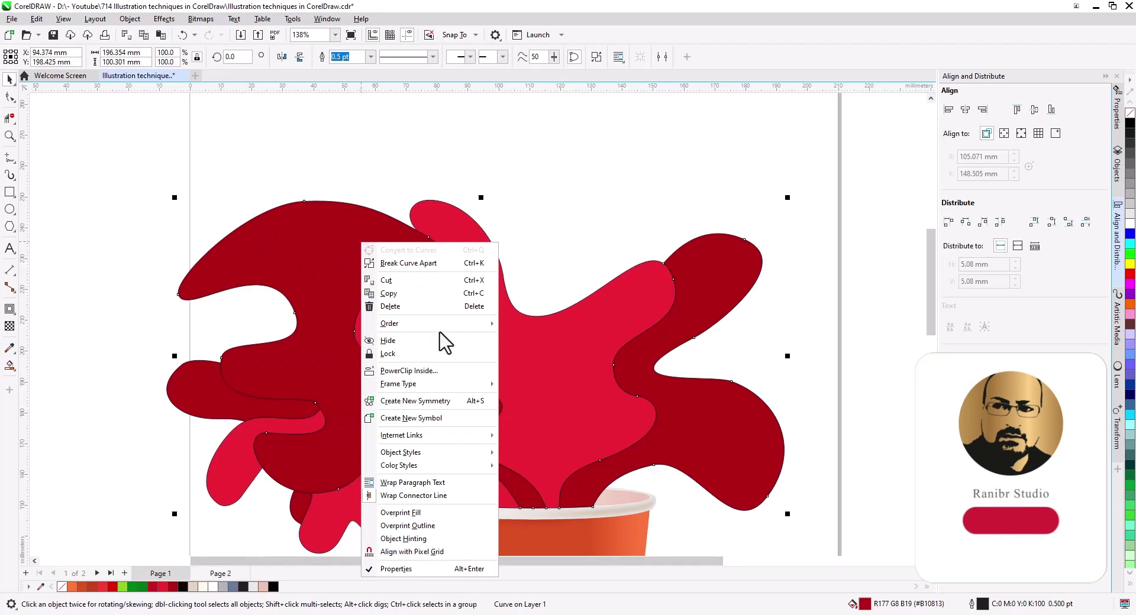
mouse_move(435, 324)
left_click(545, 353)
left_click(620, 519)
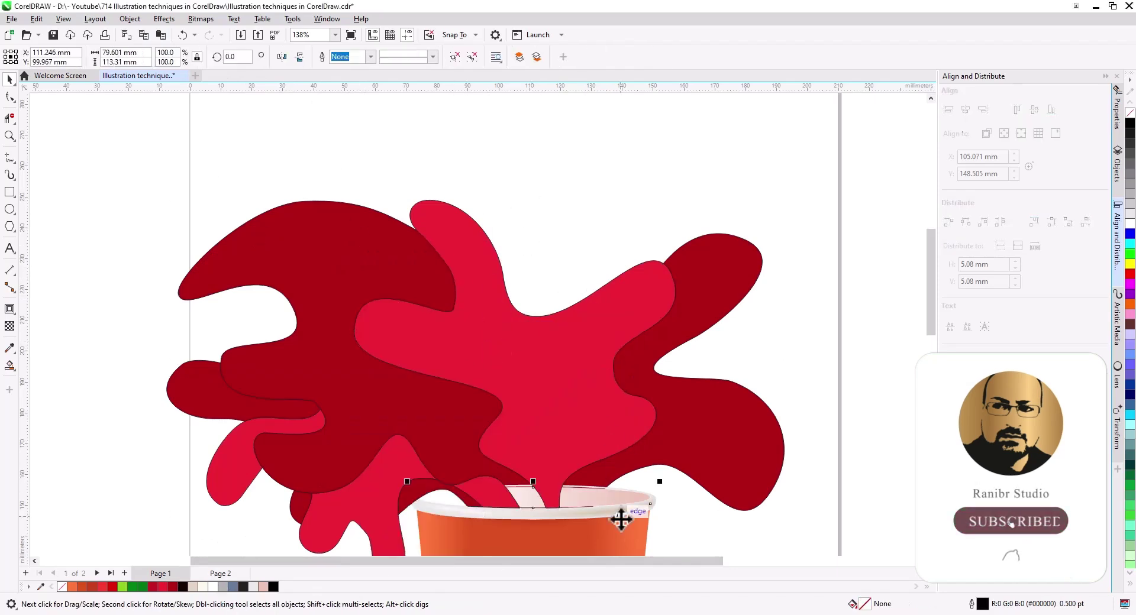
right_click(620, 520)
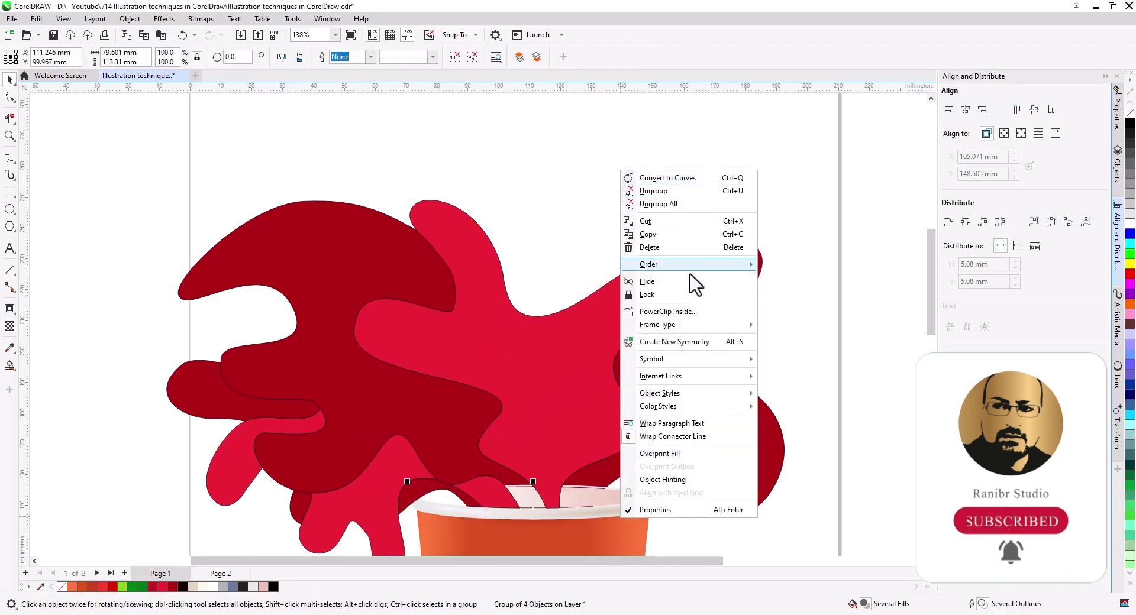
mouse_move(710, 264)
left_click(798, 278)
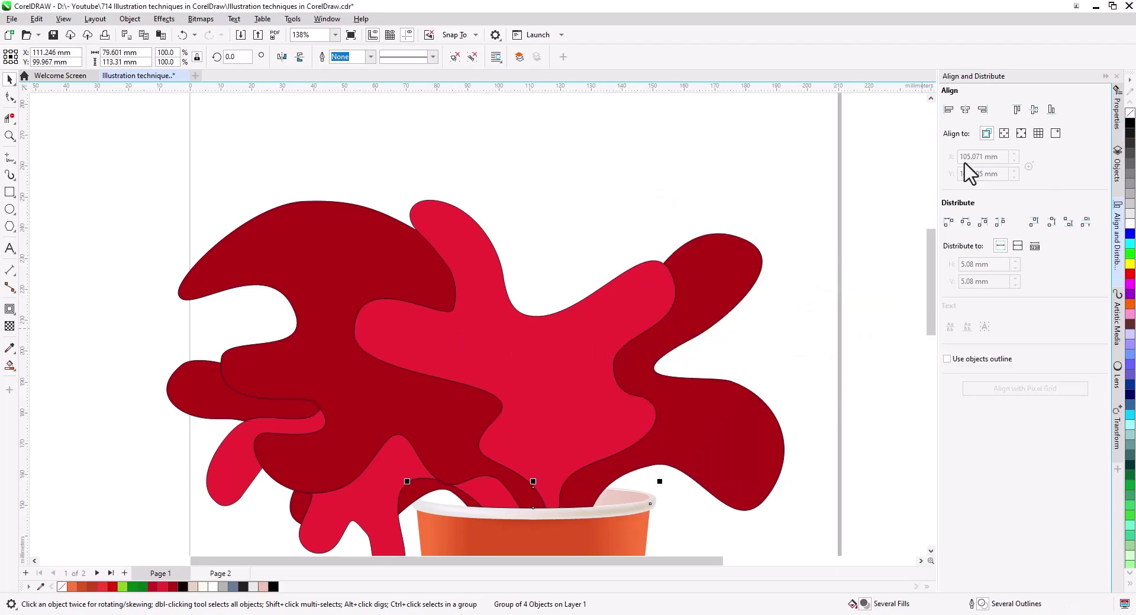
key("Escape")
On page 2, trim the offset outline with the dark red splash and delete the splash to leave thin edge slivers.
left_click(221, 574)
scroll(329, 325, "up", 3)
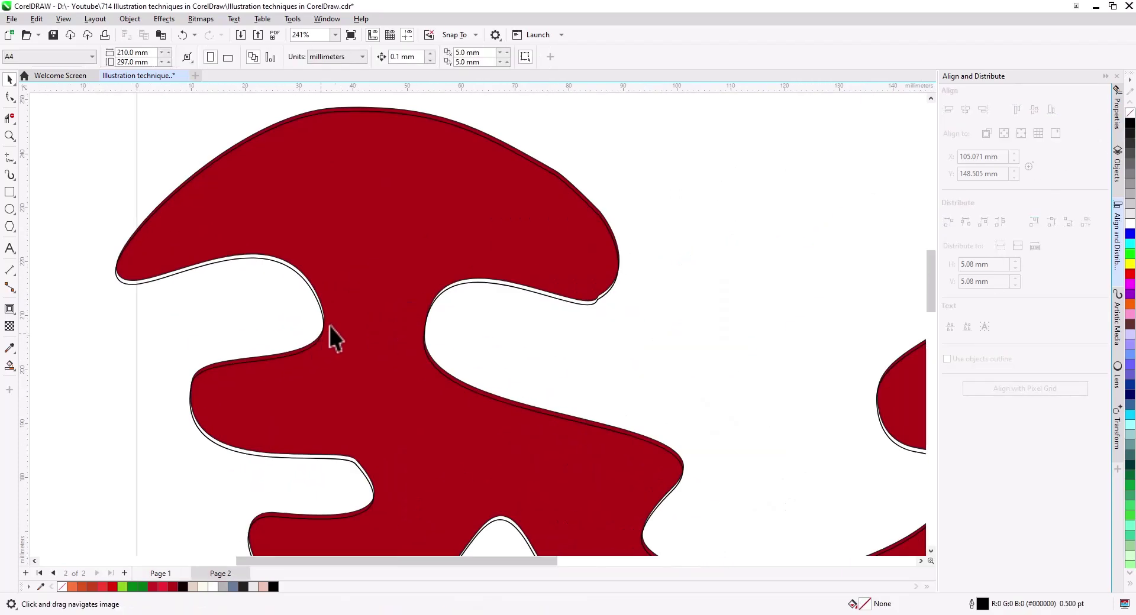
left_click_drag(414, 264, 409, 351)
scroll(420, 353, "up", 2)
left_click_drag(480, 350, 466, 433)
left_click_drag(474, 363, 491, 384)
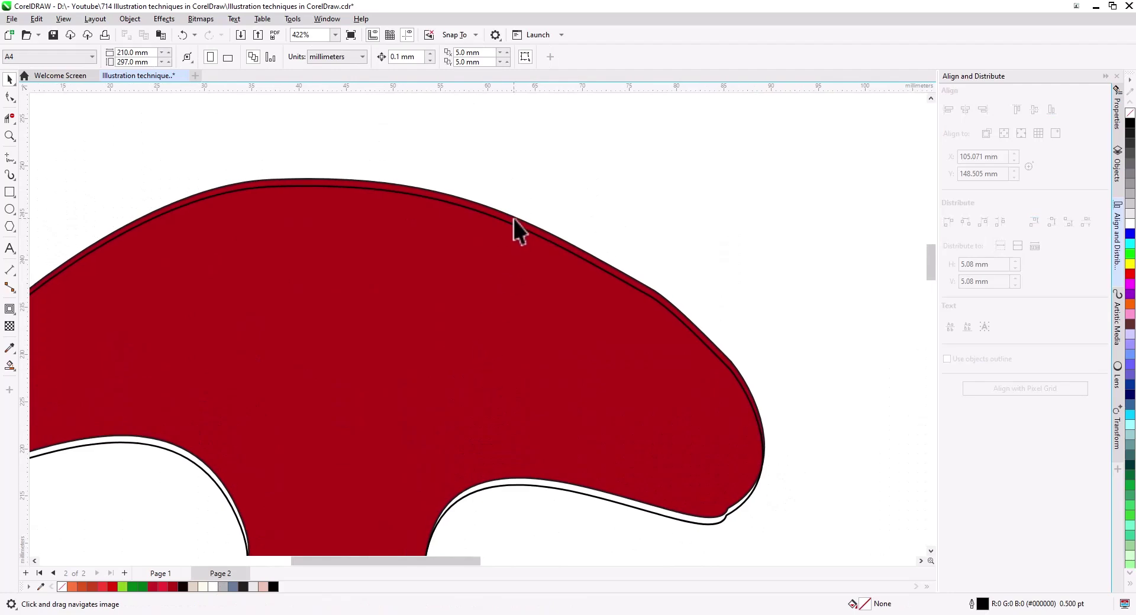
left_click(513, 220)
left_click(704, 523, "shift")
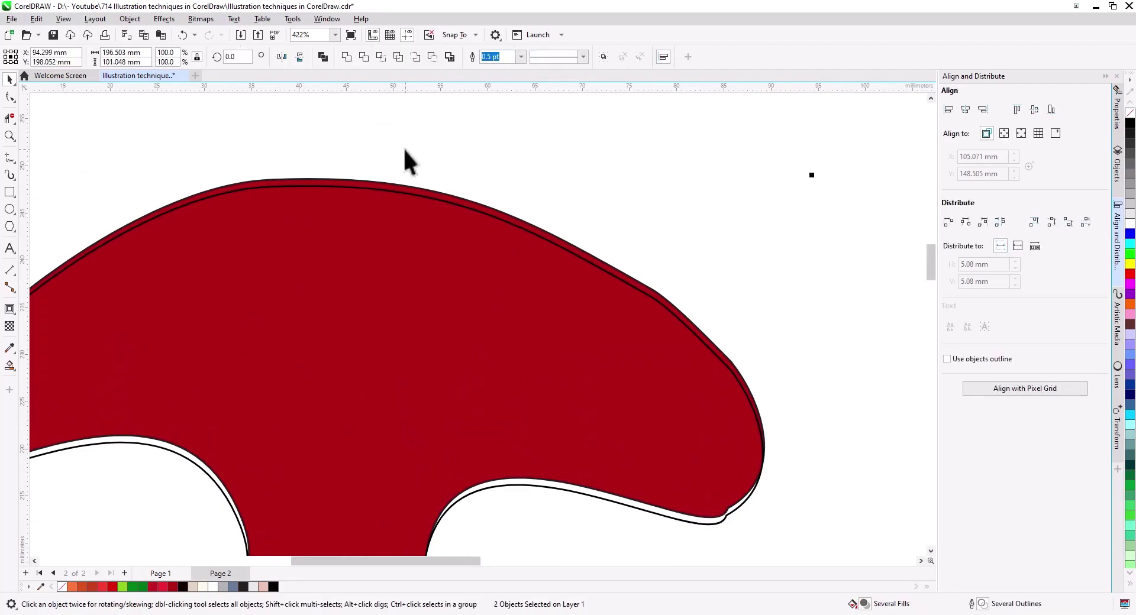
key("Delete")
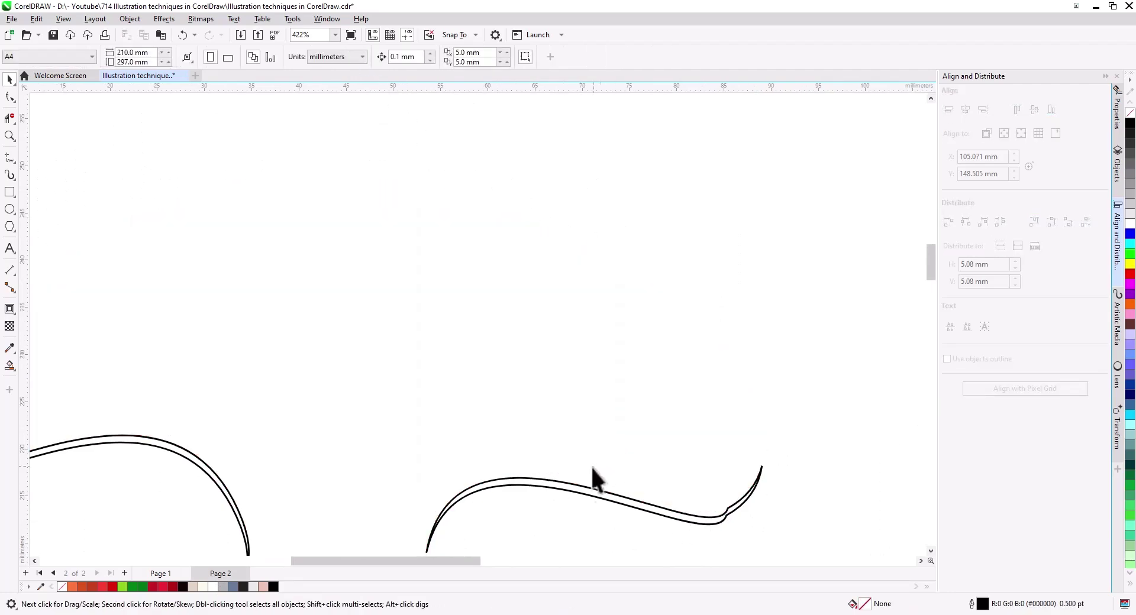
Move the thin edge slivers from page 2 onto the splash on page 1 and fill them white.
scroll(534, 369, "down", 5)
left_click_drag(590, 462, 537, 367)
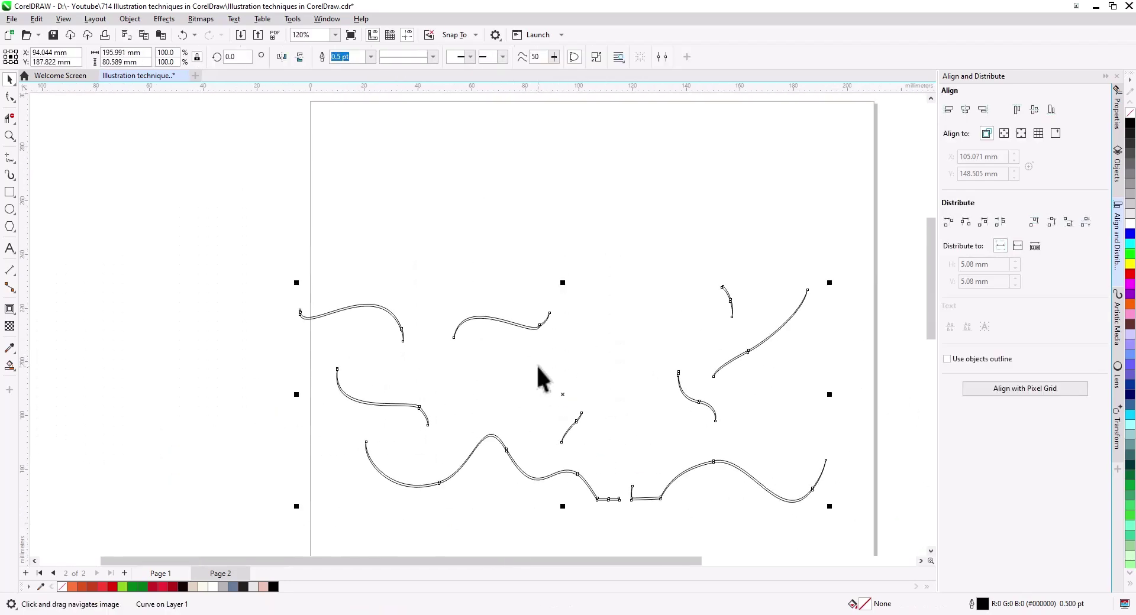
right_click(533, 329)
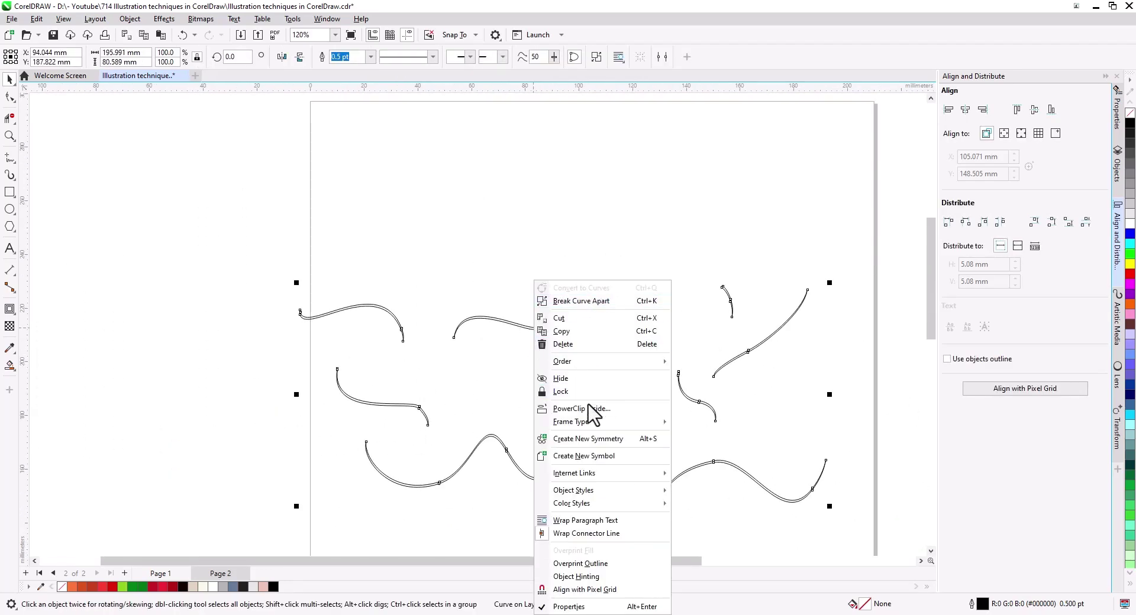
left_click(583, 344)
left_click(163, 575)
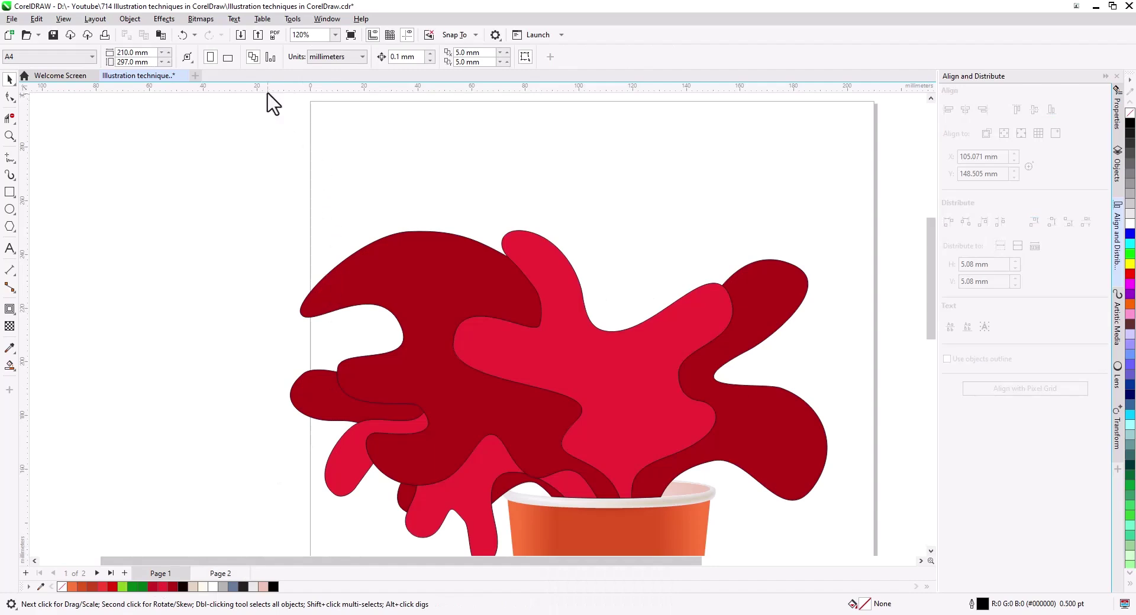
left_click(334, 255)
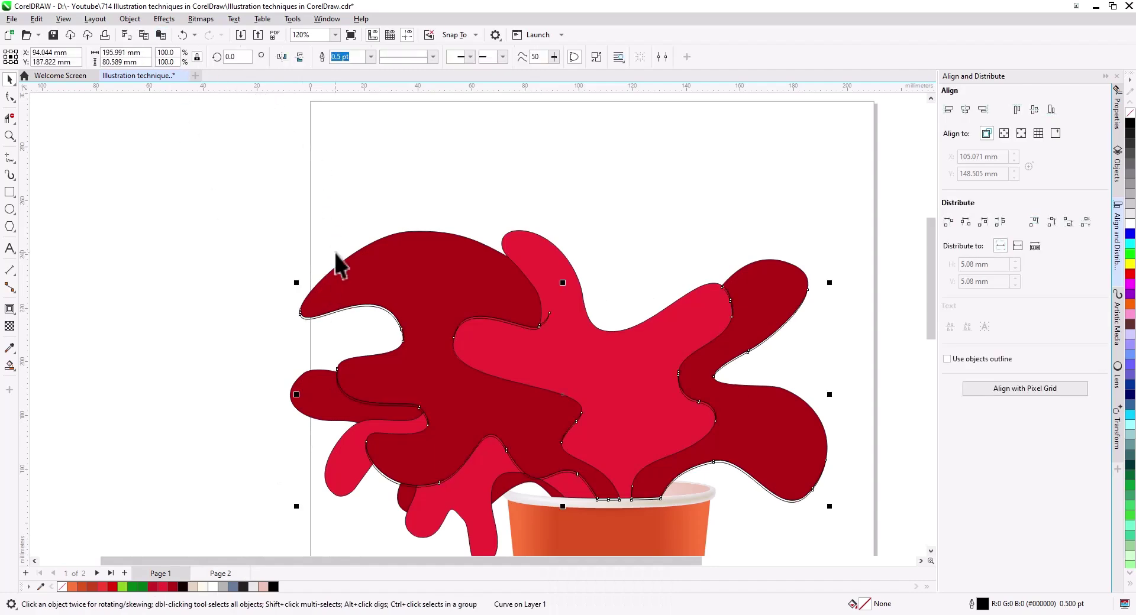
left_click(1129, 227)
Bring the crimson splash to the front of the page, above the white edge slivers.
left_click(580, 345)
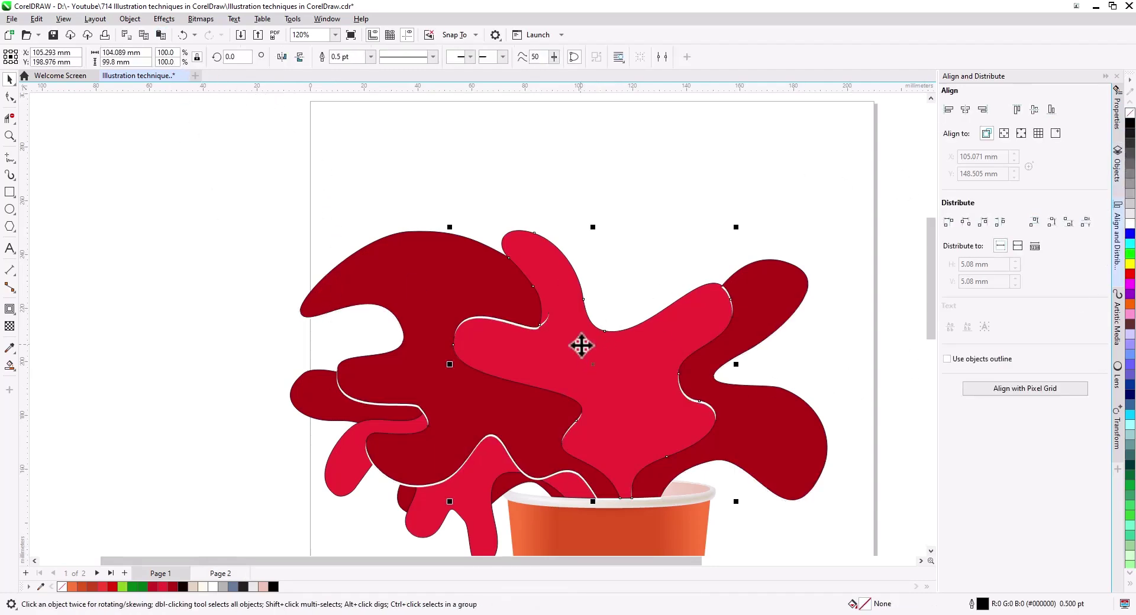
right_click(580, 345)
mouse_move(645, 94)
left_click(739, 91)
left_click(651, 234)
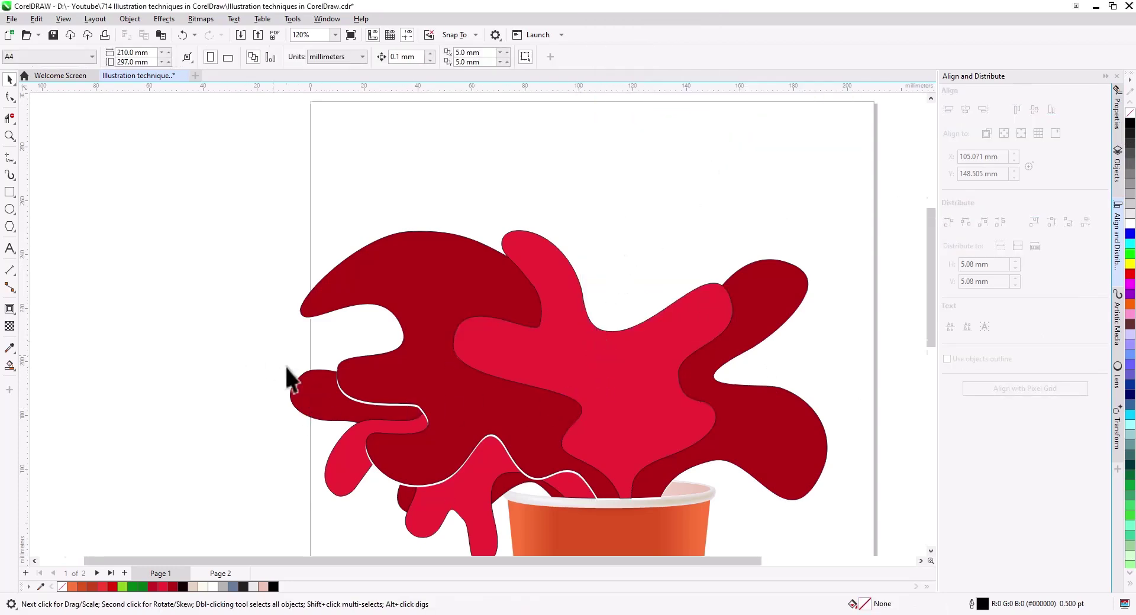
Remove the outlines from all the splash shapes.
scroll(286, 370, "down", 2)
right_click(1130, 112)
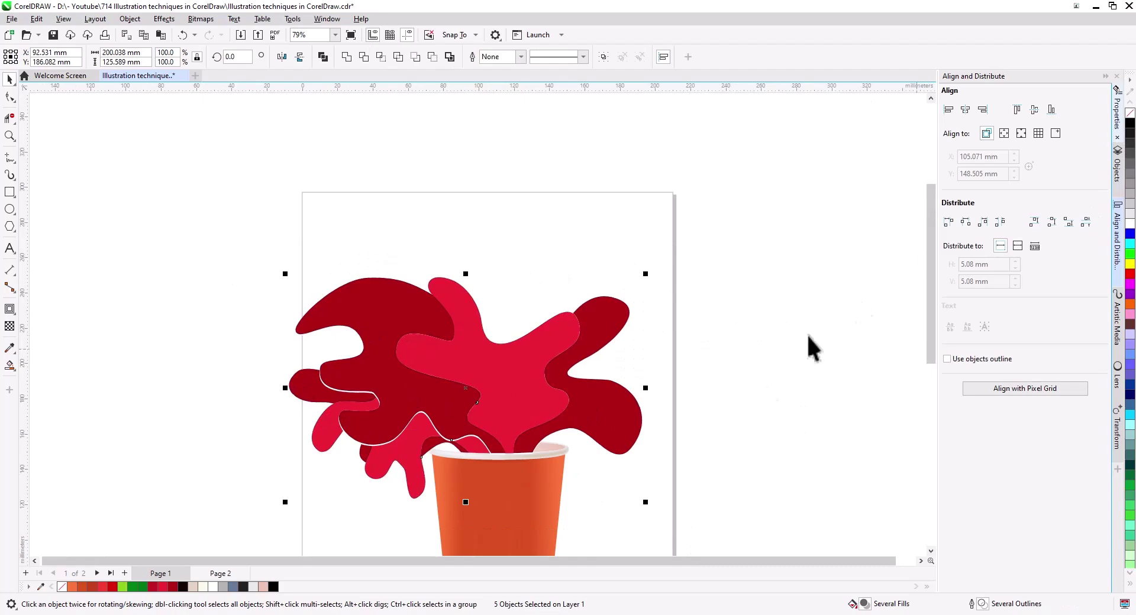
left_click(809, 336)
Add a drop shadow to the crimson front splash, cast diagonally down and left with about -1.155 mm and -0.696 mm offset.
scroll(531, 416, "up", 2)
left_click_drag(486, 428, 594, 435)
scroll(594, 435, "up", 2)
left_click(596, 431)
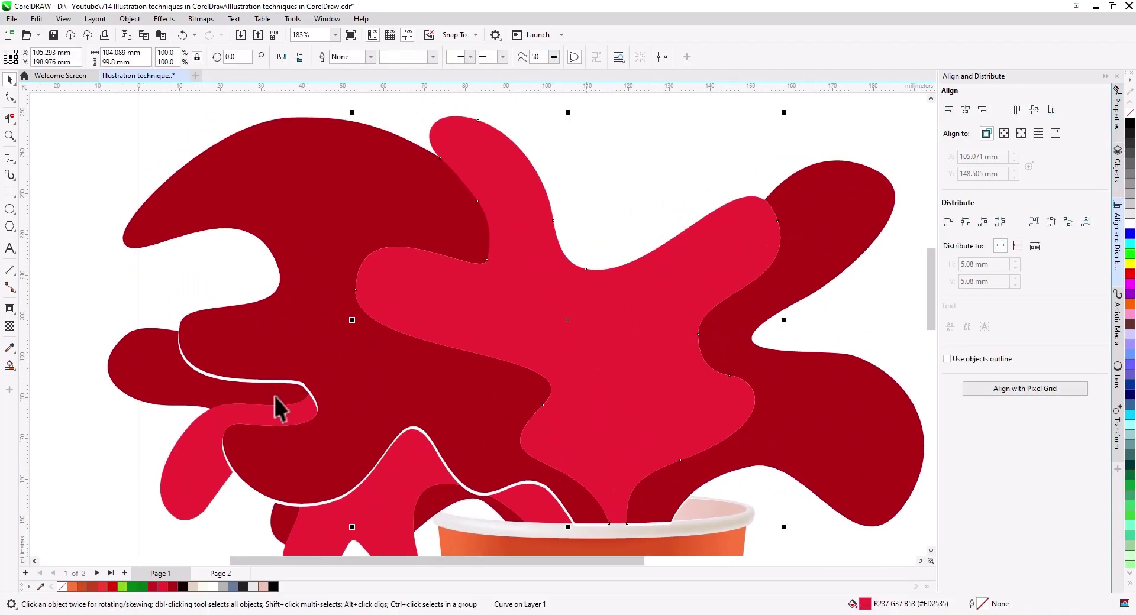
left_click(12, 312)
left_click(45, 309)
left_click_drag(567, 320, 351, 451)
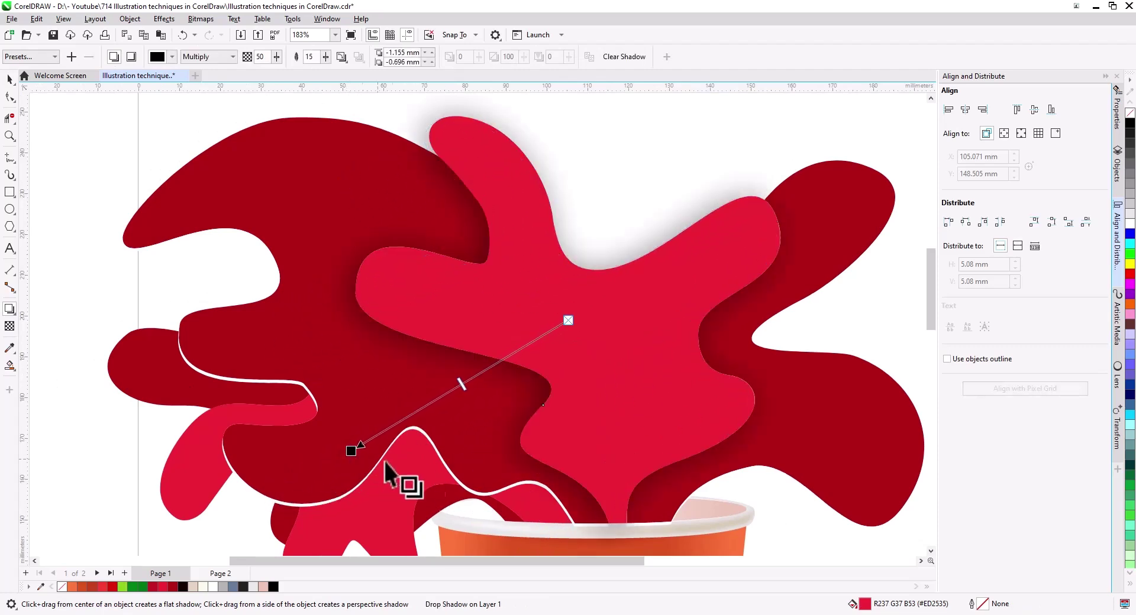
Save the crimson splash's drop shadow settings as a preset named 11.
left_click(71, 56)
double_click(502, 210)
left_click(635, 318)
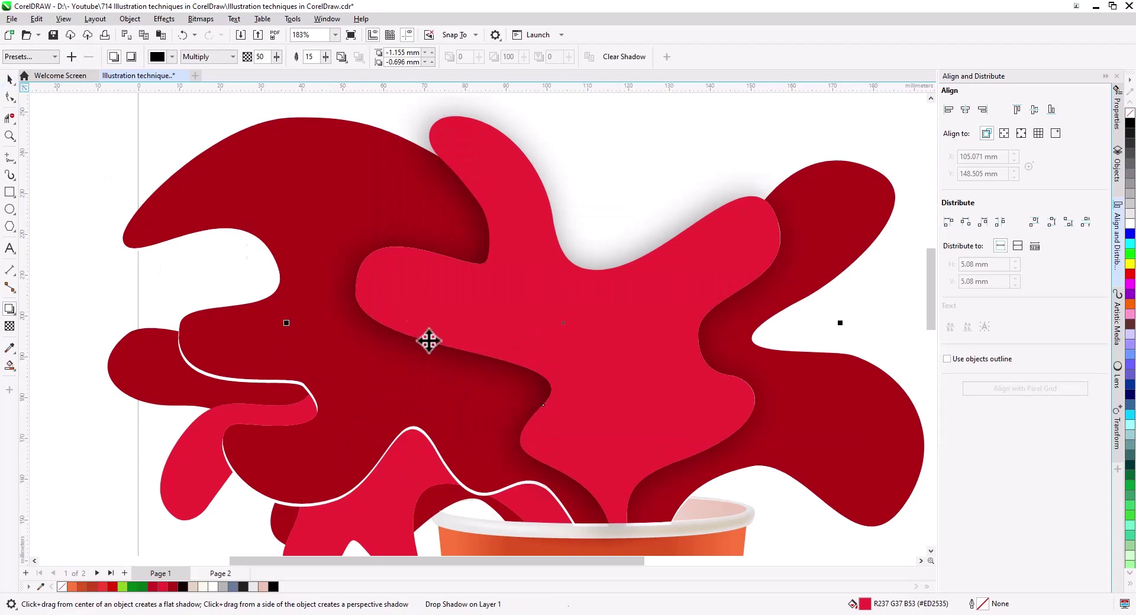
Break the crimson splash's drop shadow apart and PowerClip the shadow inside the dark red splash behind it.
right_click(510, 379)
left_click(553, 388)
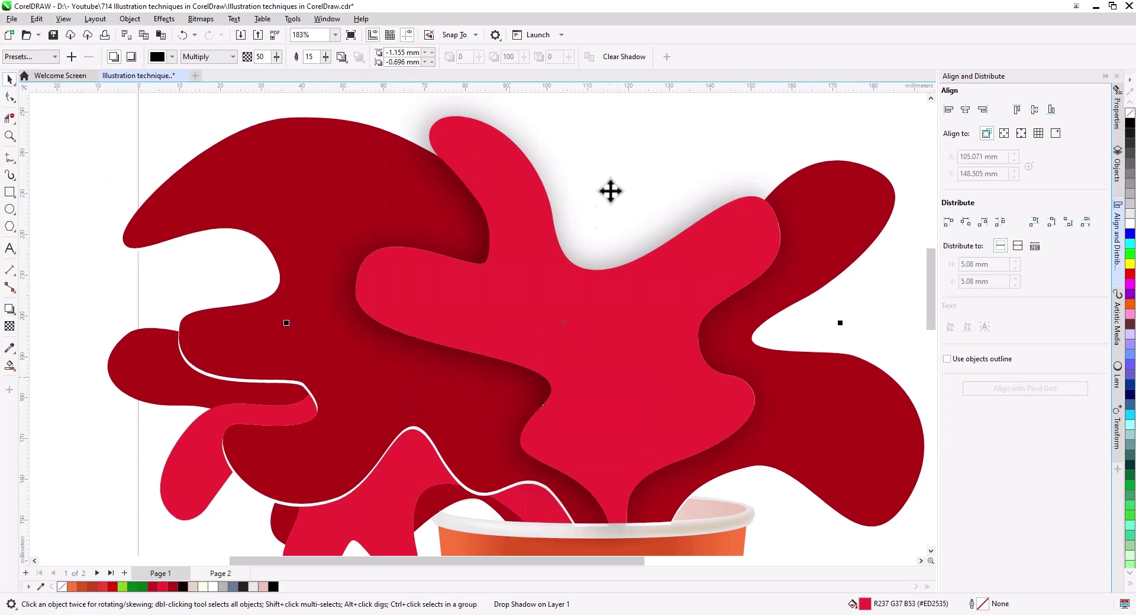
left_click(93, 139)
left_click(442, 367)
right_click(444, 367)
left_click(499, 161)
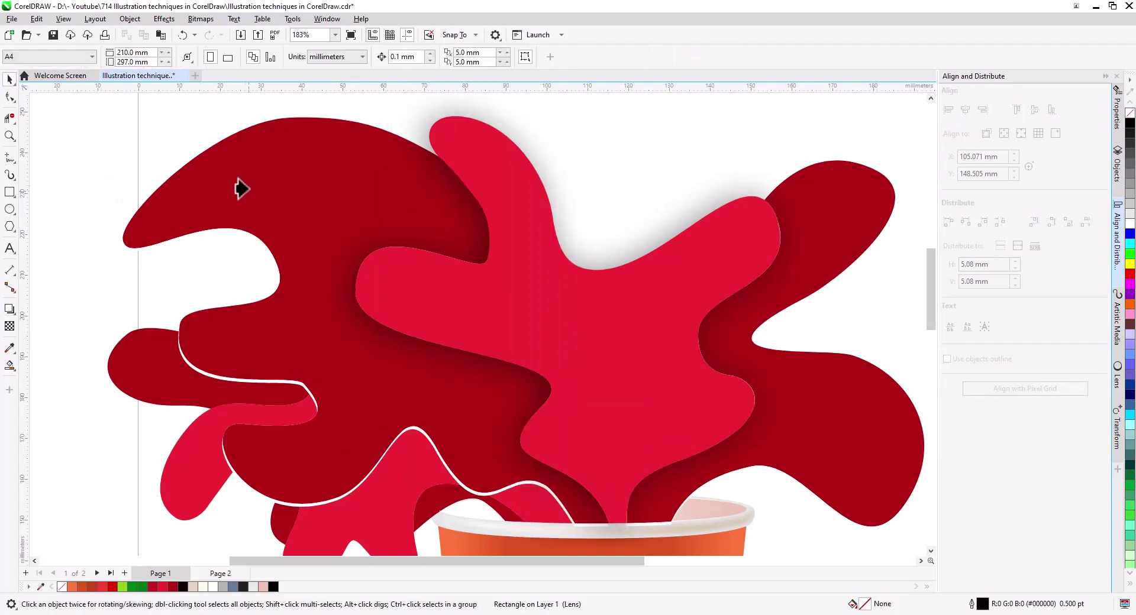
left_click(135, 222)
Apply the drop shadow preset 11 to the large dark red splash.
left_click_drag(251, 389, 309, 312)
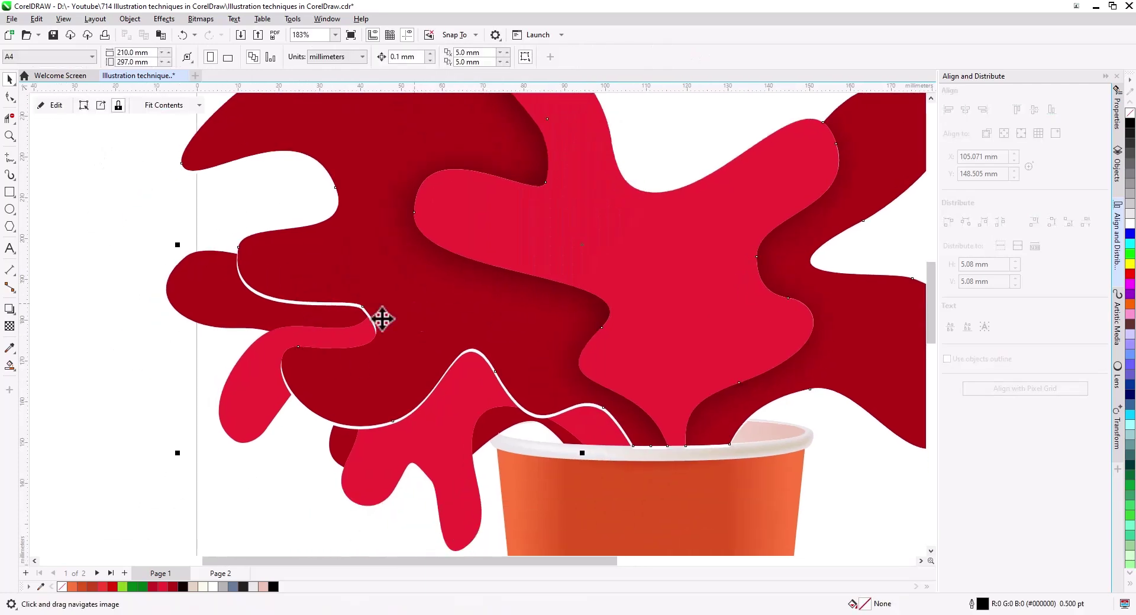
left_click(9, 309)
left_click(44, 56)
left_click(55, 251)
left_click(9, 79)
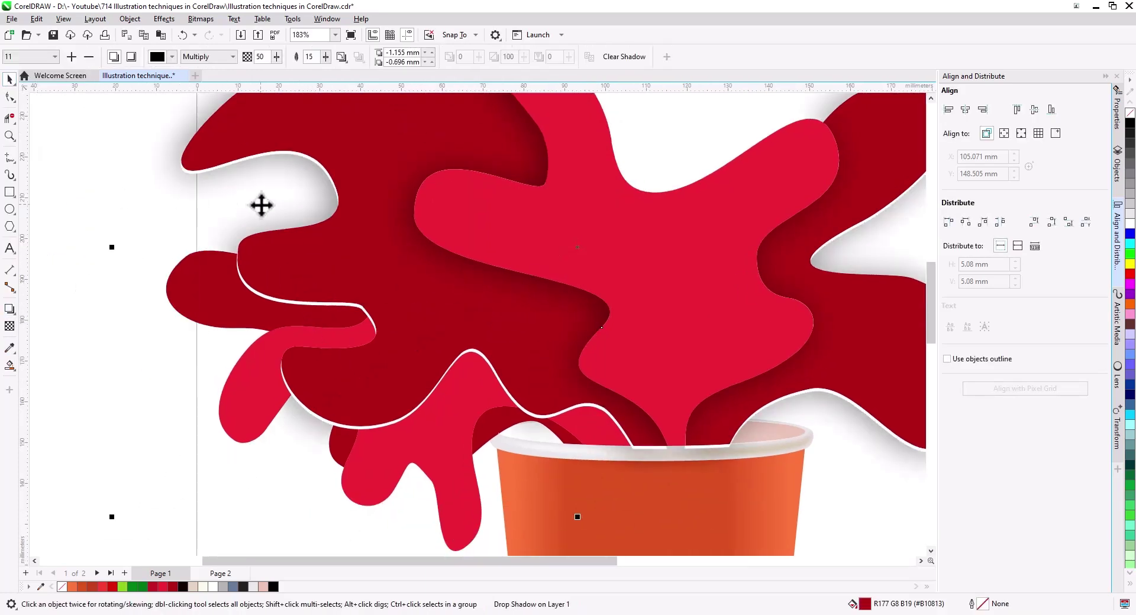
Break the large dark red splash's drop shadow apart and PowerClip it inside the lower crimson drips.
right_click(259, 204)
left_click(302, 214)
left_click(87, 162)
right_click(278, 179)
left_click(324, 307)
left_click(245, 402)
left_click(109, 457)
Apply the drop shadow preset 11 to the lower crimson dripping splash.
left_click_drag(279, 445, 327, 462)
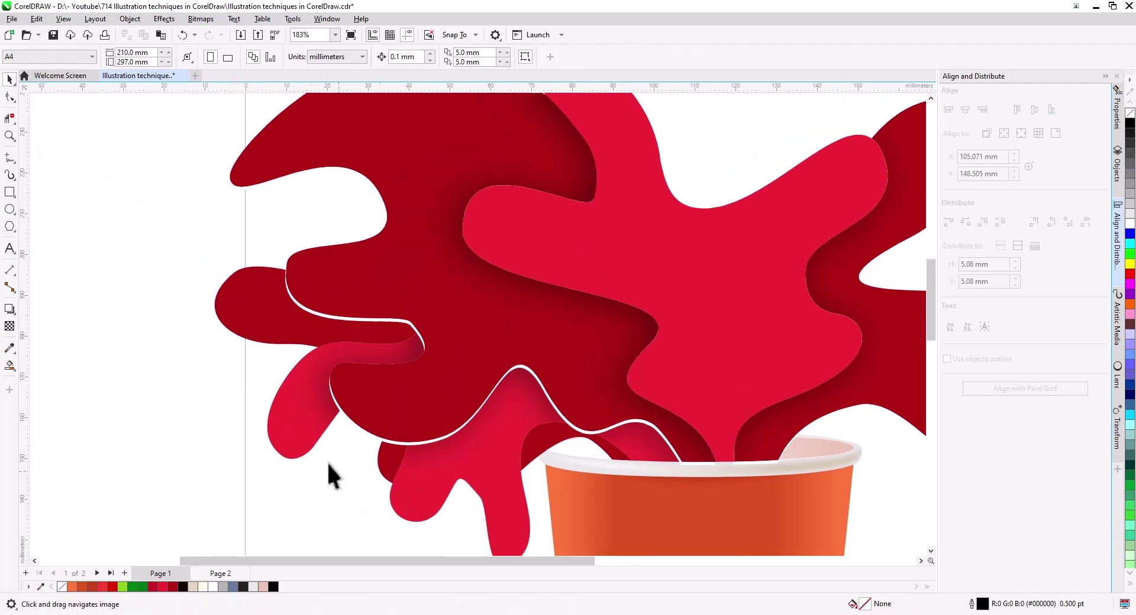
left_click(299, 437)
left_click(9, 309)
left_click(49, 57)
left_click(21, 252)
key("space")
Break the lower crimson splash's drop shadow apart and PowerClip it inside the rearmost dark red splash.
left_click(279, 431)
right_click(279, 430)
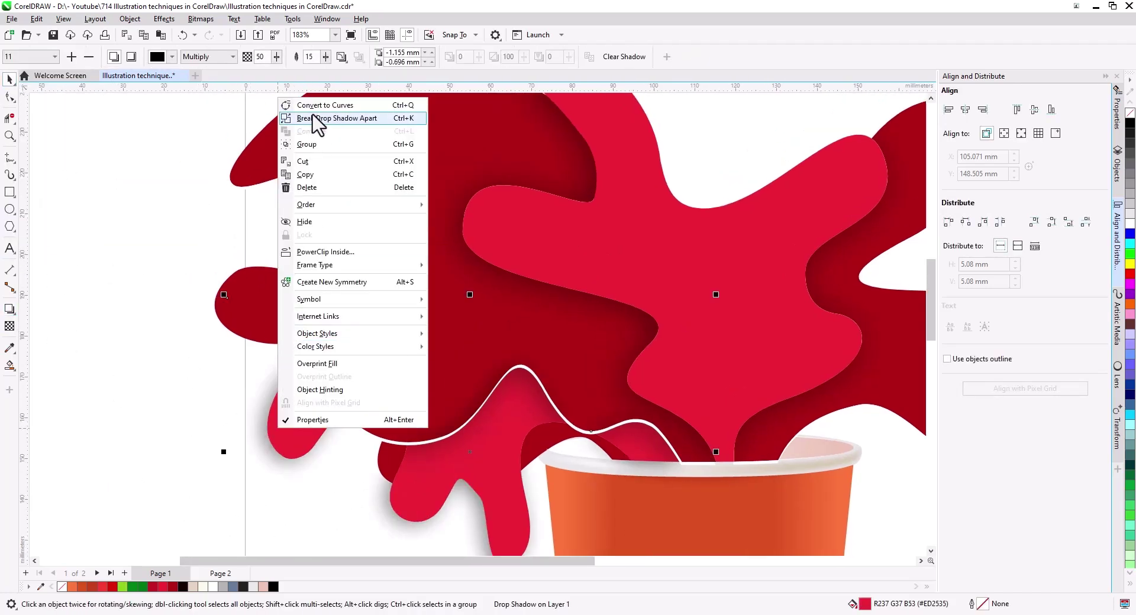
left_click(313, 119)
left_click(260, 445)
right_click(261, 445)
left_click(309, 238)
left_click(229, 328)
left_click(228, 412)
Save the document with the shaded splash and cup.
scroll(228, 413, "down", 1)
left_click_drag(303, 485, 314, 432)
left_click_drag(200, 142, 727, 487)
left_click(885, 266)
left_click_drag(572, 383, 655, 395)
scroll(626, 378, "up", 3)
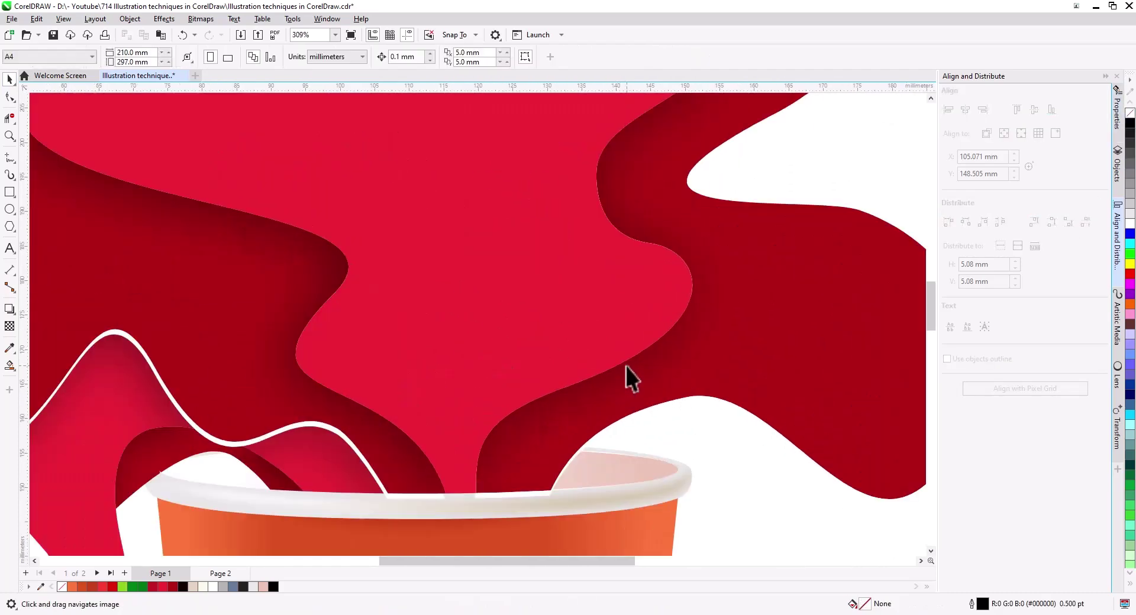
scroll(626, 378, "down", 2)
scroll(626, 380, "down", 2)
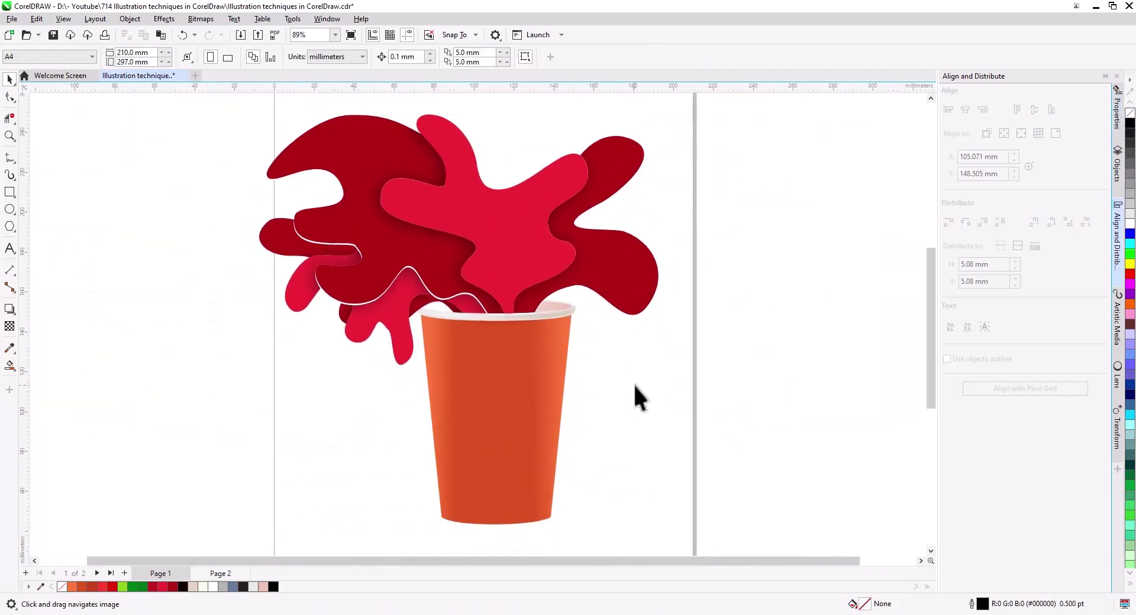
key("ctrl+s")
Draw a circle about 80.7 mm in diameter on the empty area to the right of the page.
scroll(634, 384, "right", 3)
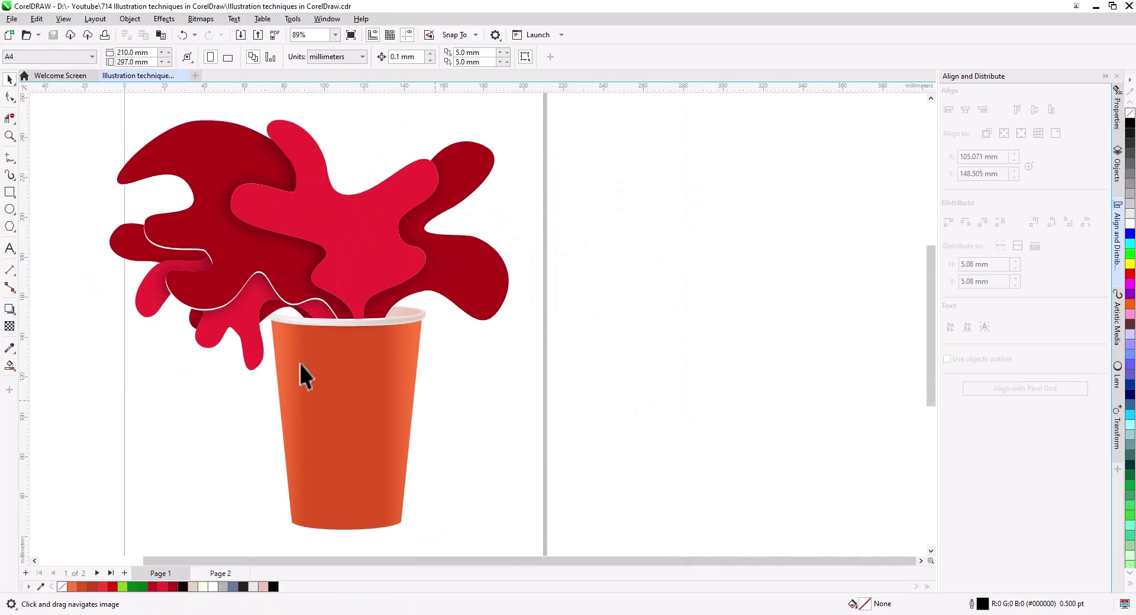
left_click(9, 210)
left_click_drag(601, 208, 765, 370)
key("space")
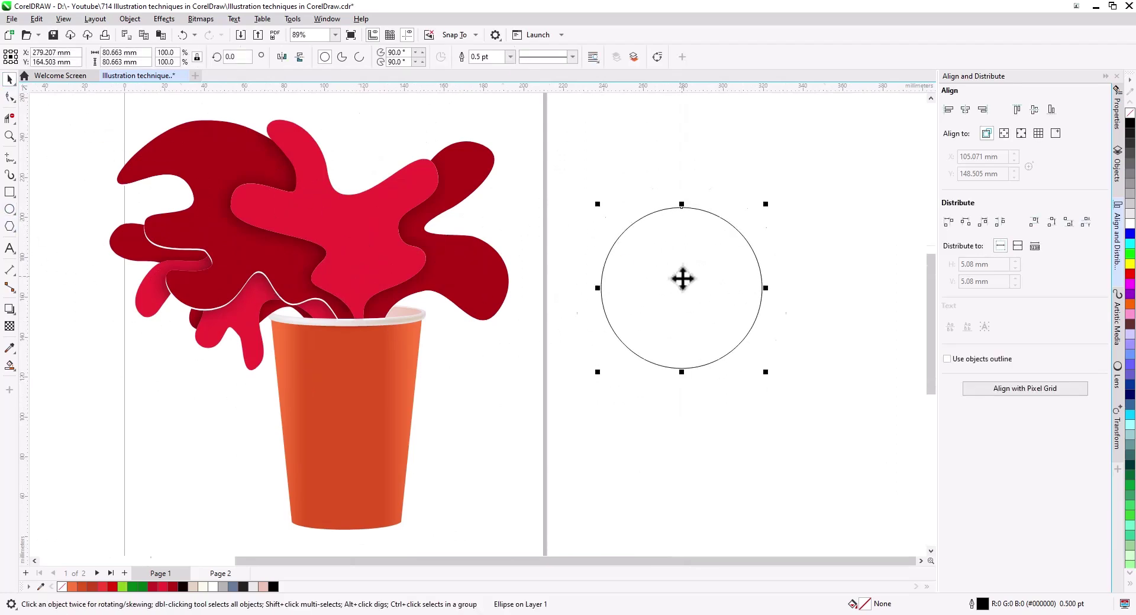
Draw a horizontal line across the circle, extending past both sides, and align it with the circle's centre.
scroll(683, 279, "up", 4)
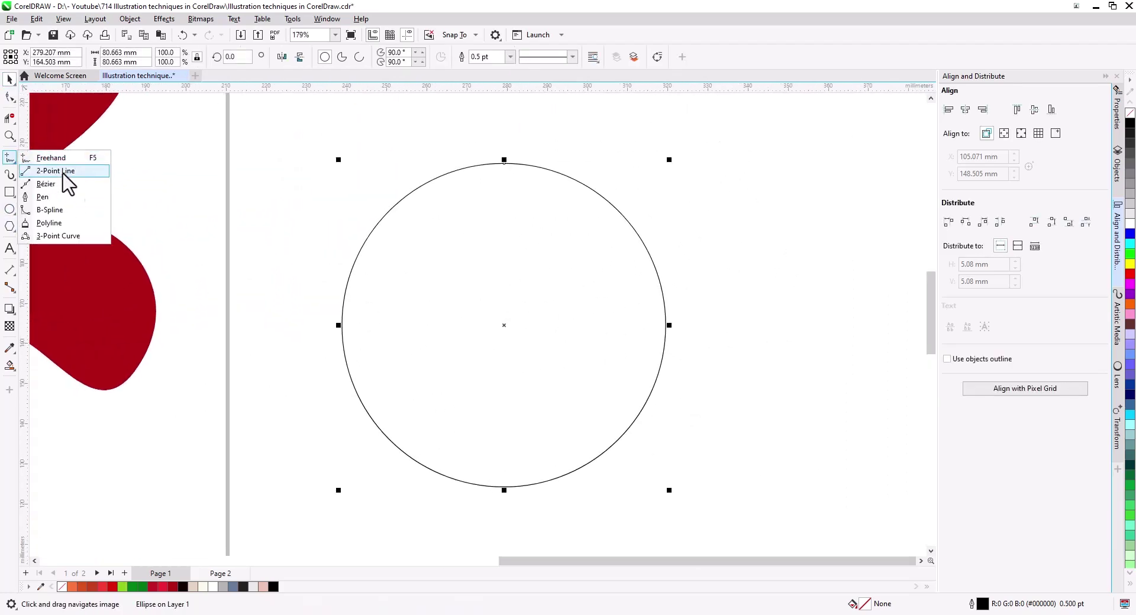
left_click(59, 170)
left_click_drag(297, 326, 759, 327)
left_click(9, 80)
left_click(617, 211, "shift")
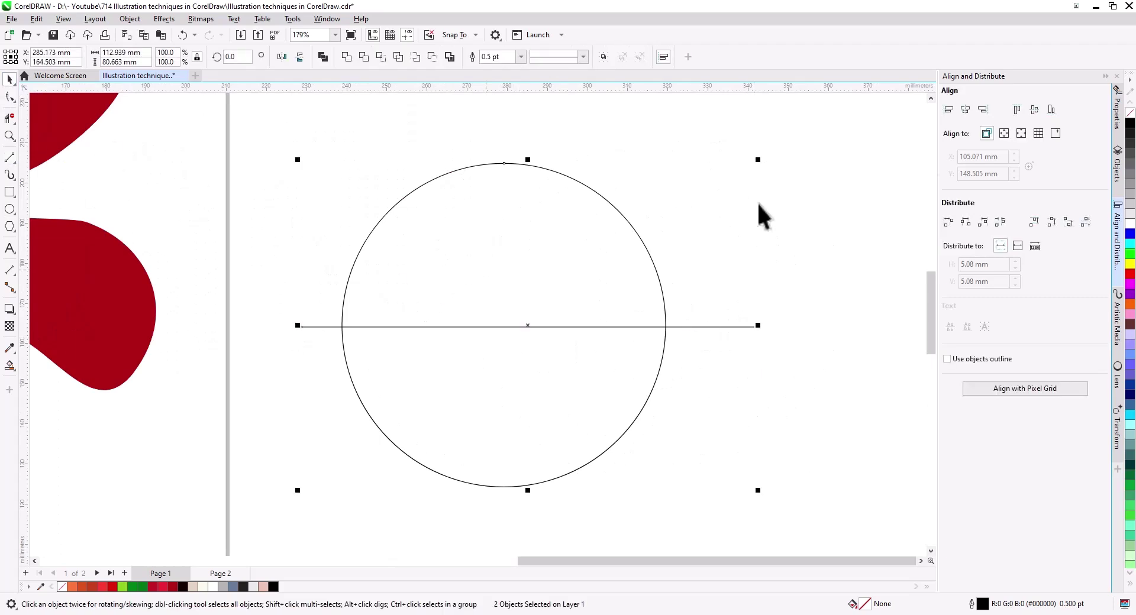
left_click(965, 110)
left_click(1034, 110)
left_click(751, 349)
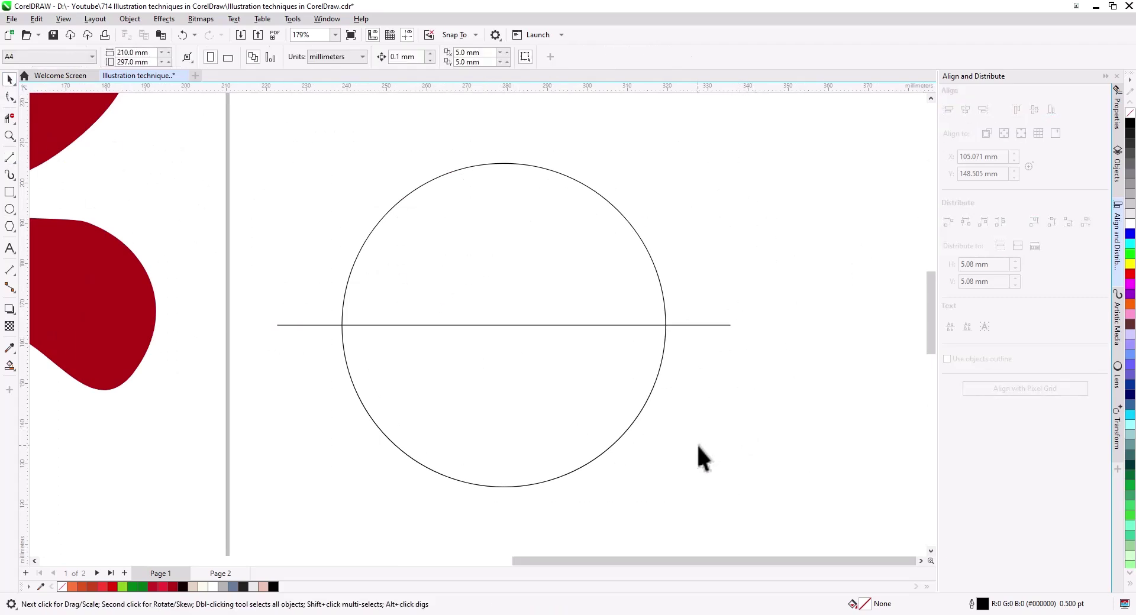
Duplicate the circle in place and shrink the copy to a concentric ellipse about 75.3 mm wide and 78 mm high.
left_click(639, 416)
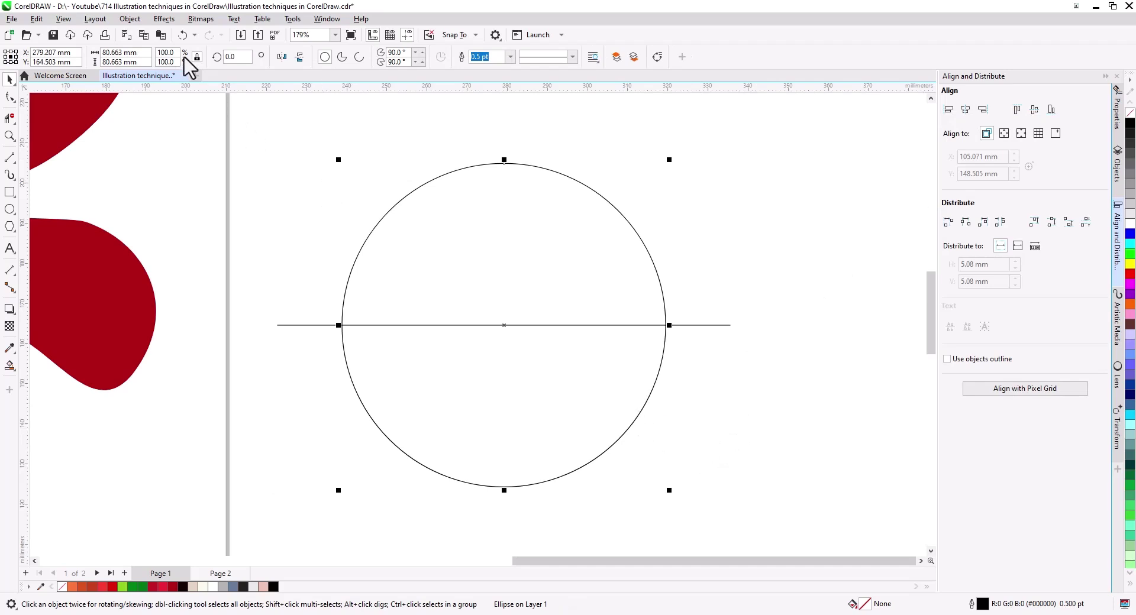
left_click(161, 35)
left_click_drag(669, 490, 664, 485)
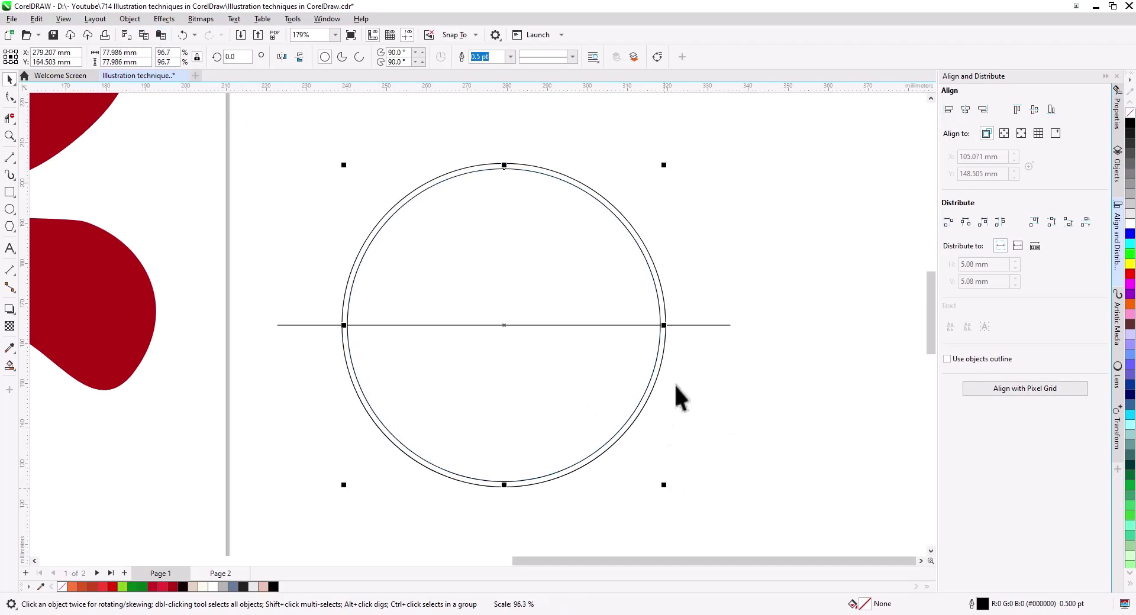
left_click_drag(662, 326, 656, 327)
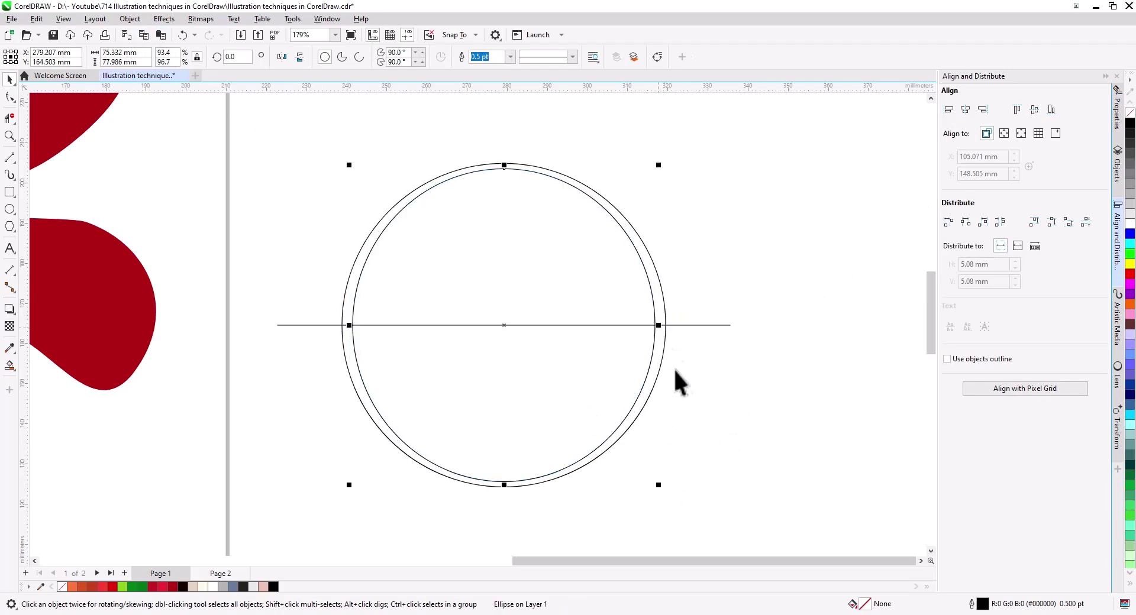
Add two more concentric ellipse copies inside, about 69.4 by 74.6 mm and about 68.4 by 73.5 mm.
left_click(144, 40)
left_click(161, 37)
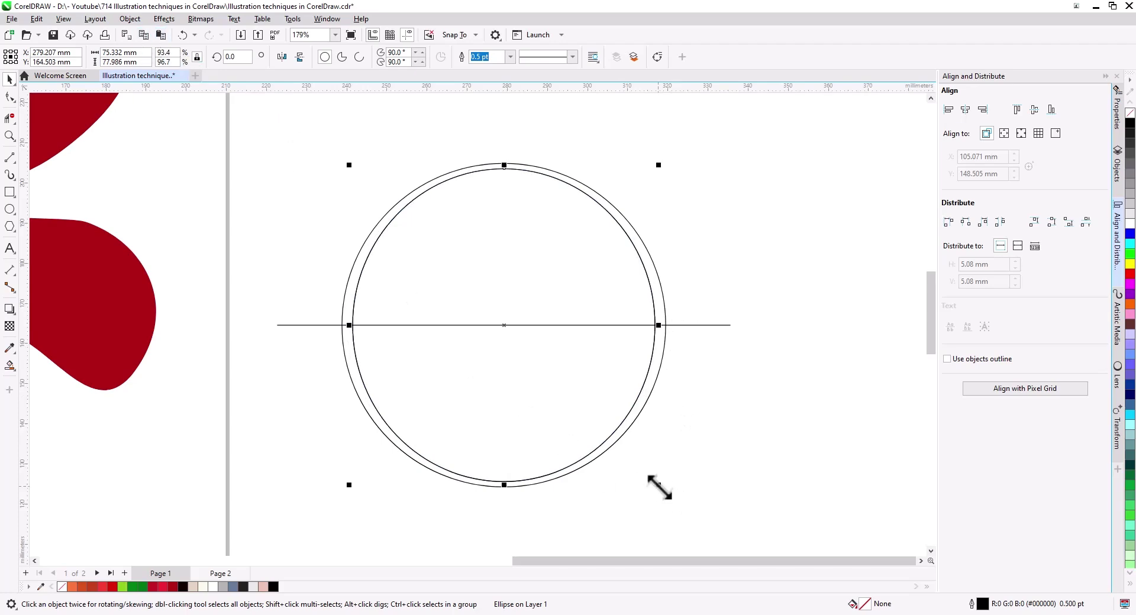
left_click_drag(659, 487, 652, 479)
left_click_drag(652, 325, 647, 325)
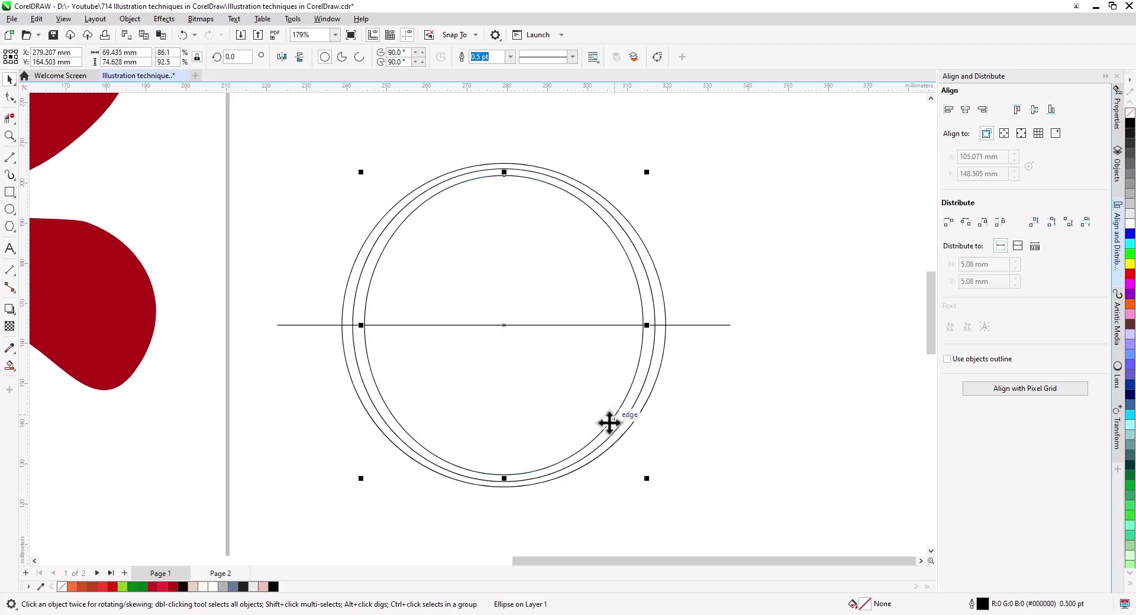
scroll(609, 422, "up", 2)
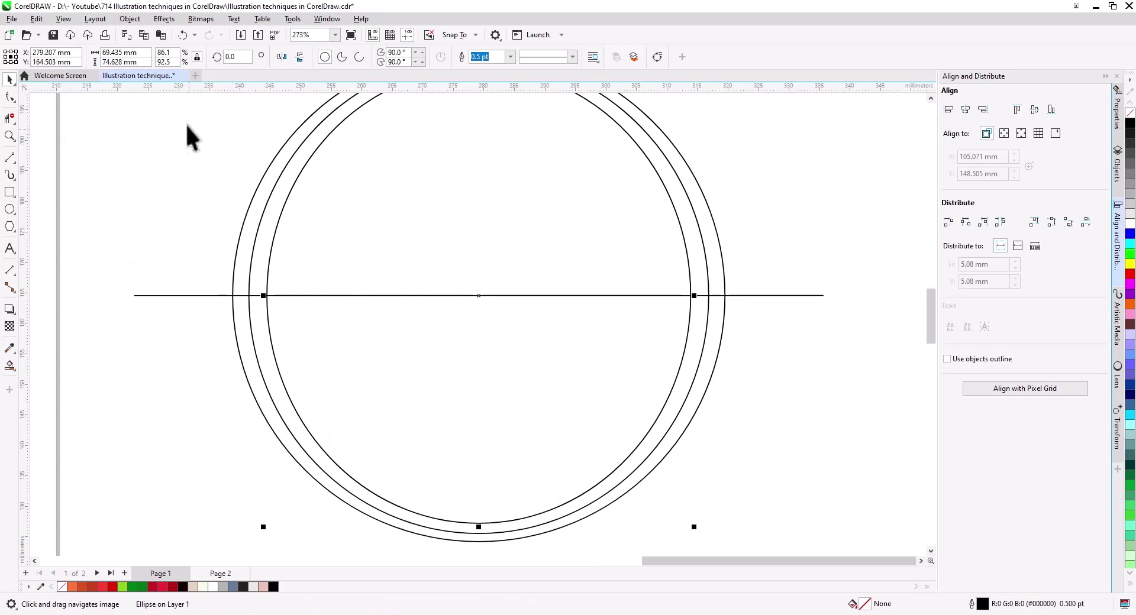
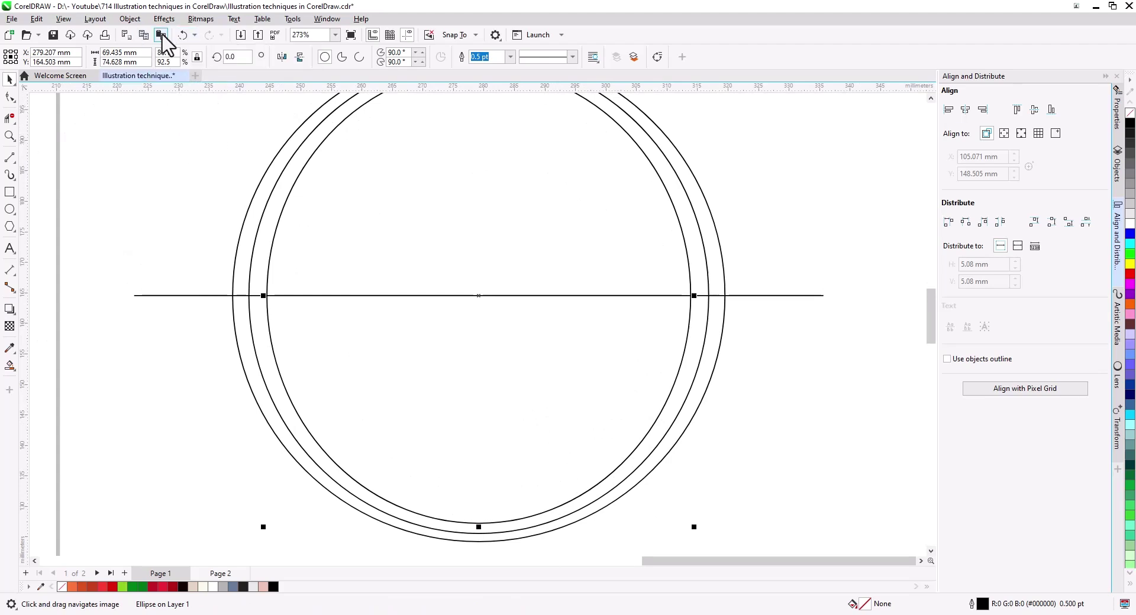
left_click_drag(696, 528, 695, 528)
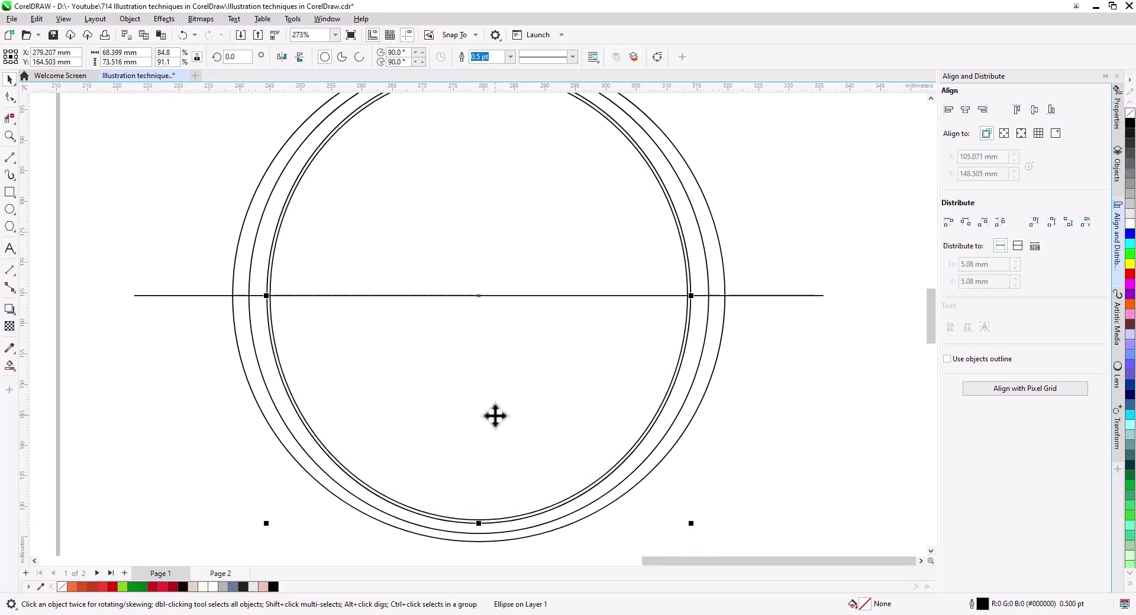
Draw a two-segment line with a shallow central peak across the inner ellipses, about 72.1 mm wide and 2.1 mm high.
left_click(9, 158)
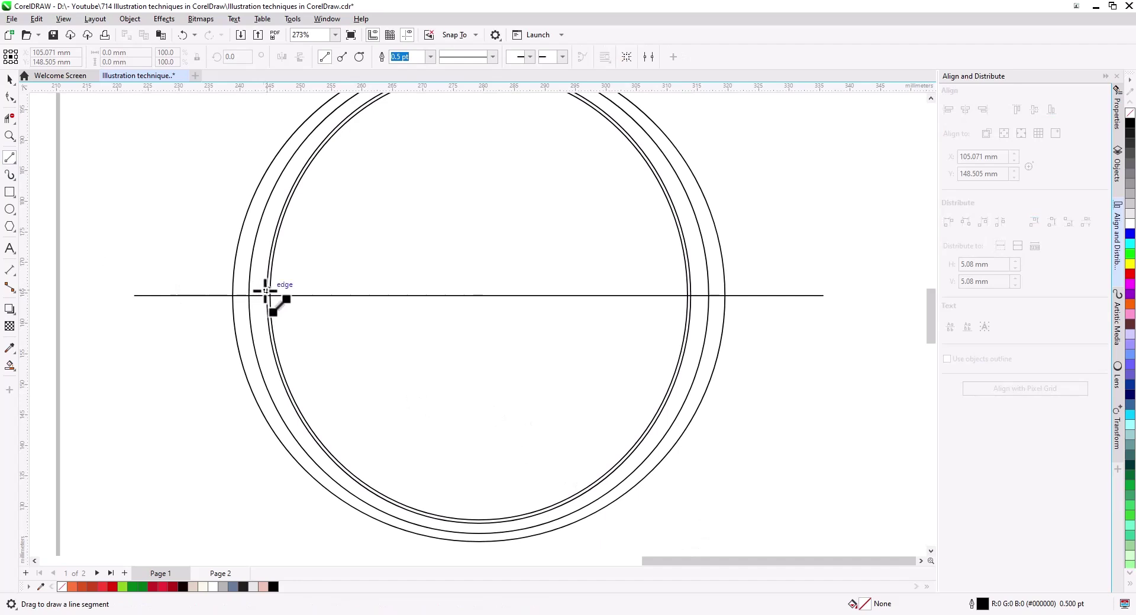
left_click_drag(280, 289, 703, 295)
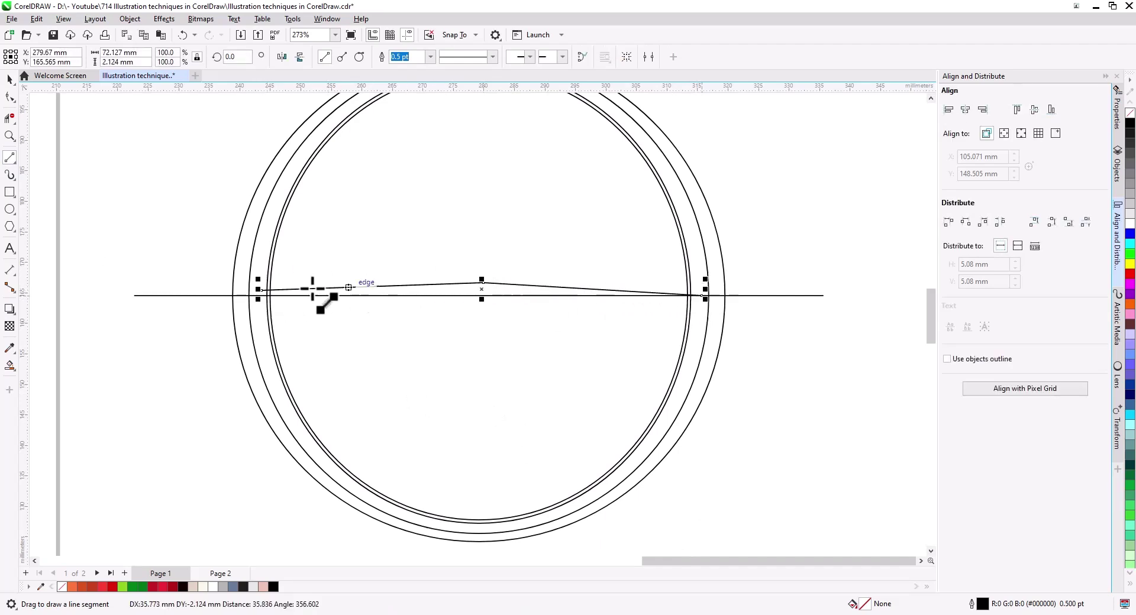
scroll(212, 314, "down", 1)
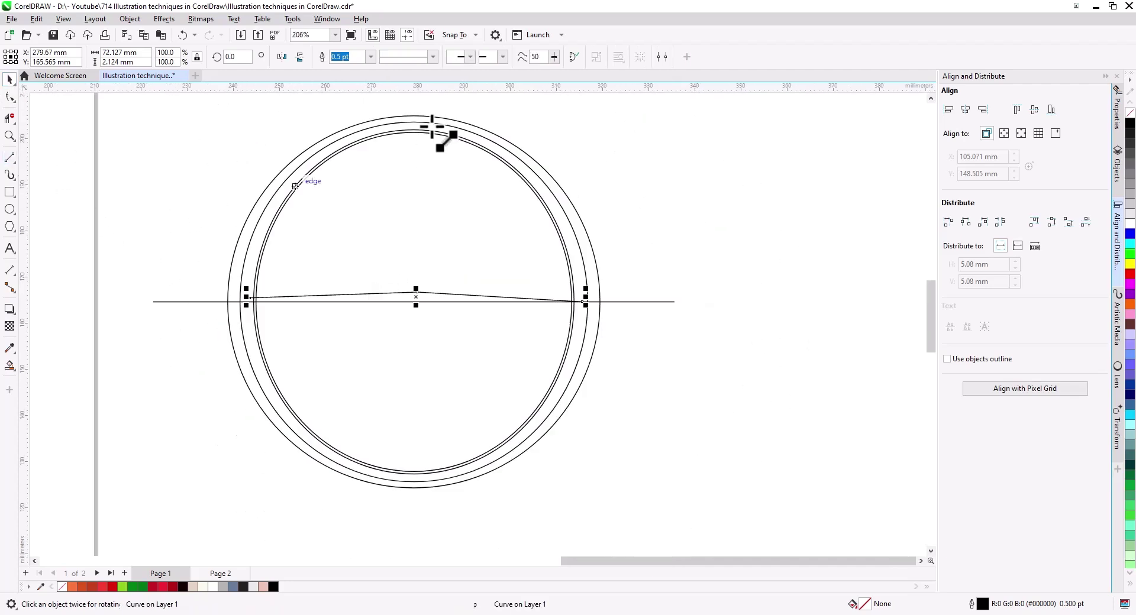
Draw a vertical line about 52.8 mm long through the ellipses and centre it horizontally on the horizontal line.
left_click_drag(430, 349, 431, 349)
left_click(11, 82)
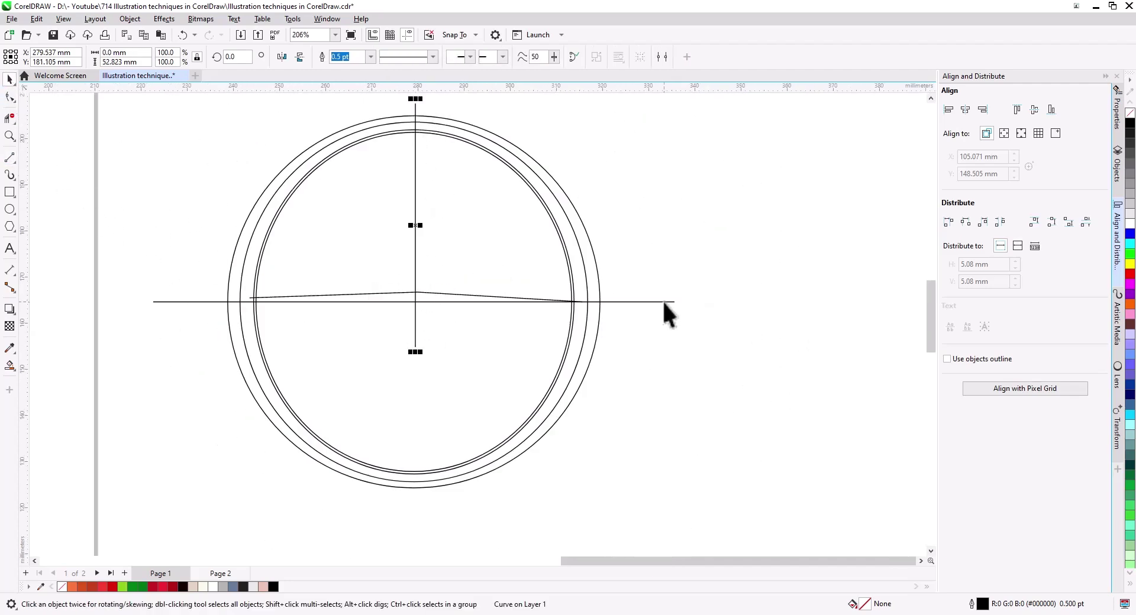
left_click(664, 302, "shift")
left_click(965, 110)
left_click(781, 274)
Move the peak node of the two-segment line onto the vertical centre line.
scroll(429, 301, "up", 2)
left_click(407, 284)
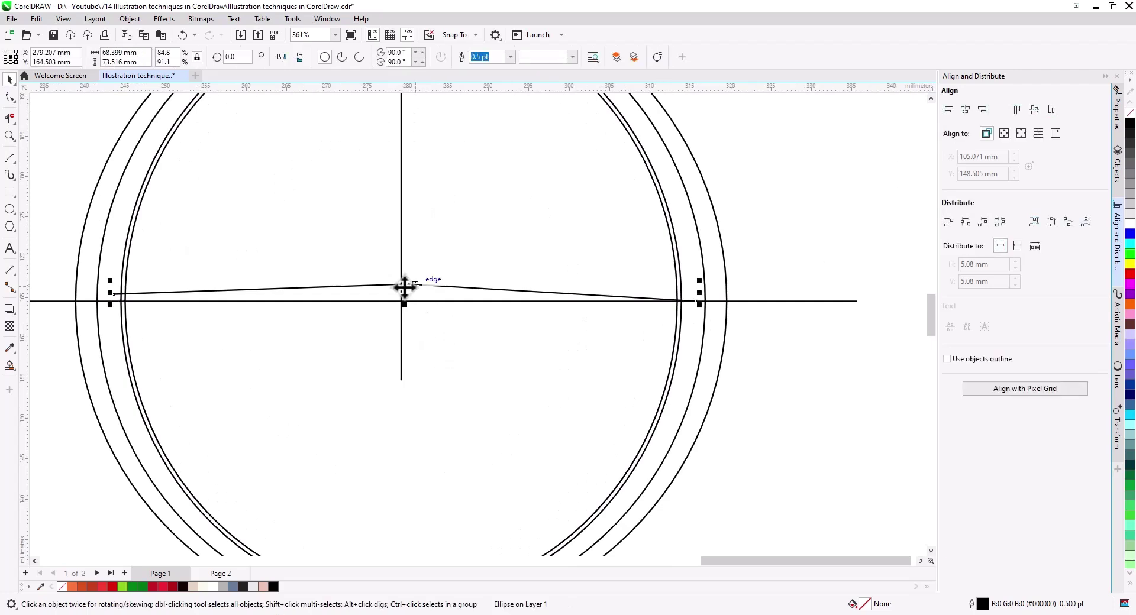
left_click(11, 98)
left_click_drag(407, 285, 394, 305)
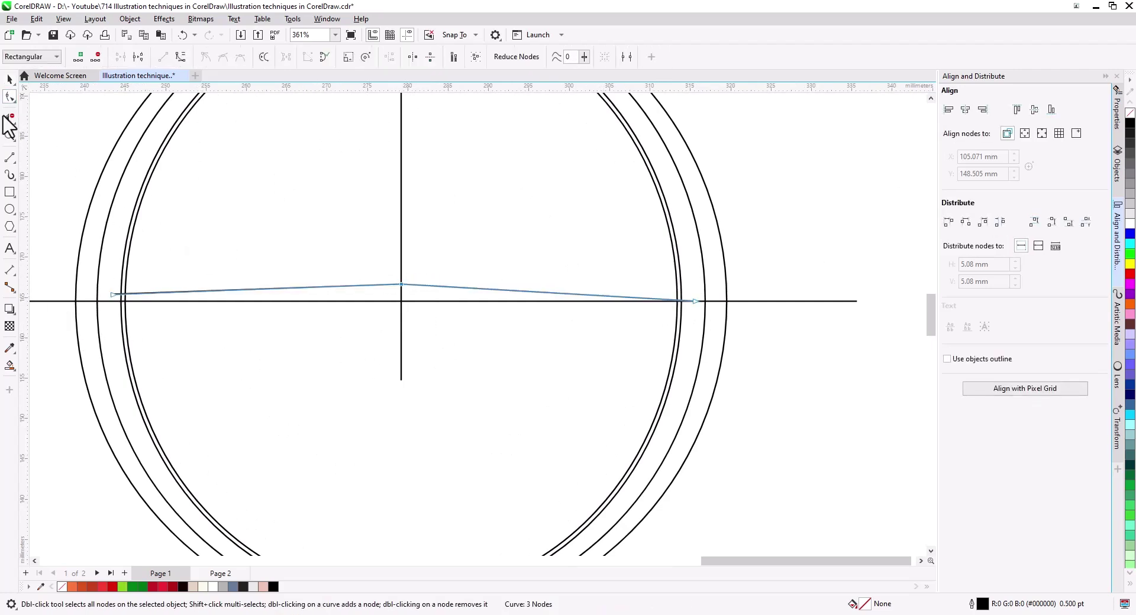
left_click(10, 81)
Extend the vertical line's lower end down to the bottom of the inner ellipses, making it about 79.8 mm long.
scroll(387, 393, "down", 1)
left_click_drag(388, 393, 380, 341)
left_click(388, 317)
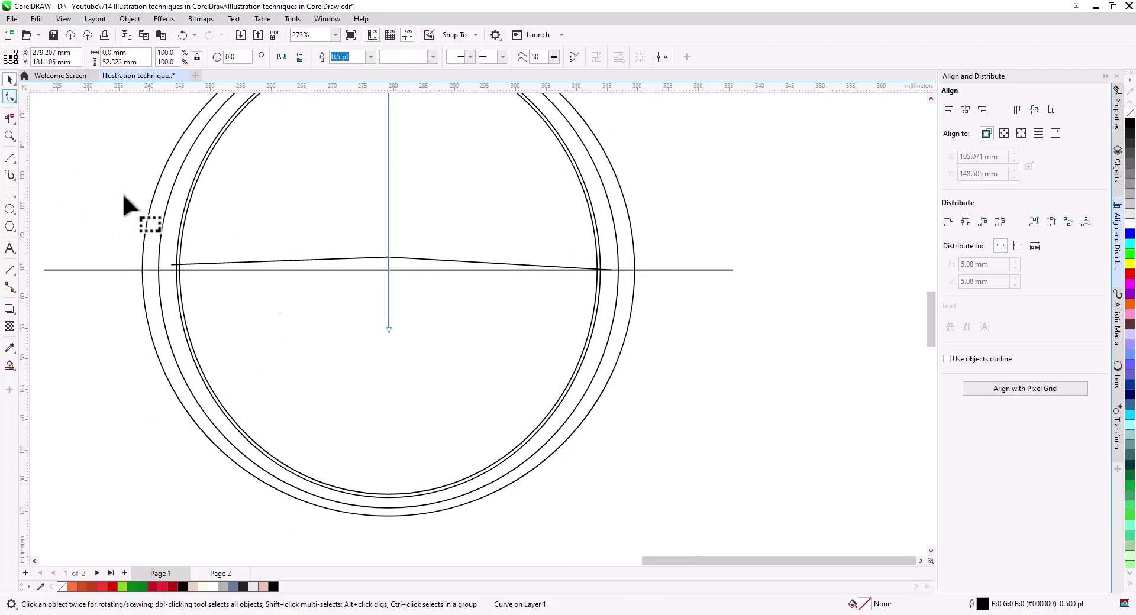
scroll(390, 394, "up", 2)
left_click_drag(390, 393, 395, 307)
left_click_drag(394, 197, 394, 480)
key("space")
scroll(473, 471, "down", 3)
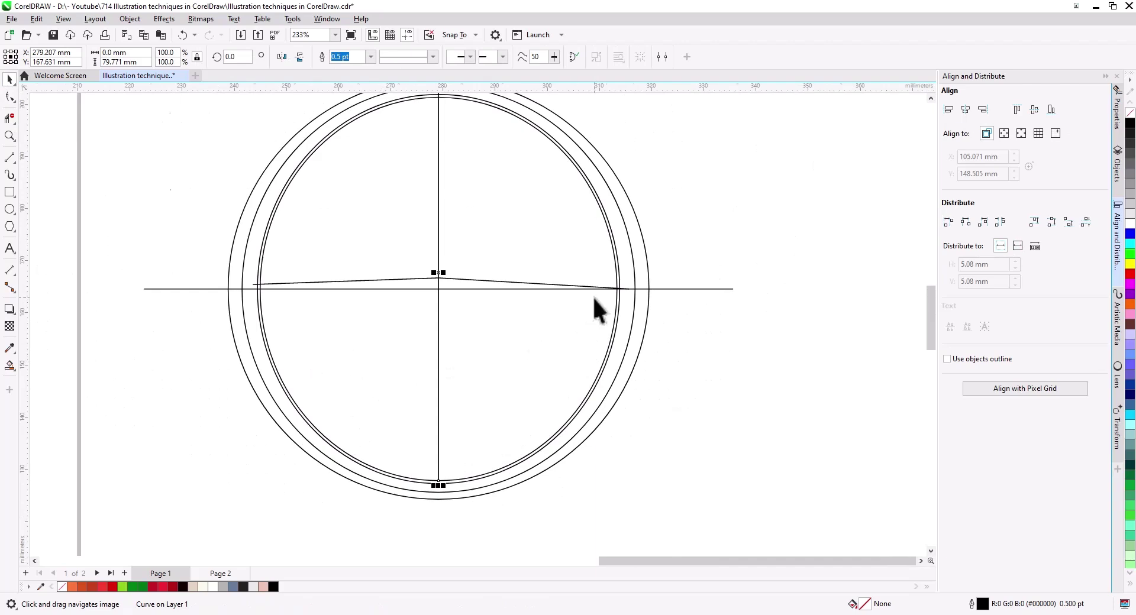
Raise the right end node of the peaked line slightly above the horizontal line to match its left end.
scroll(595, 307, "up", 2)
key("F10")
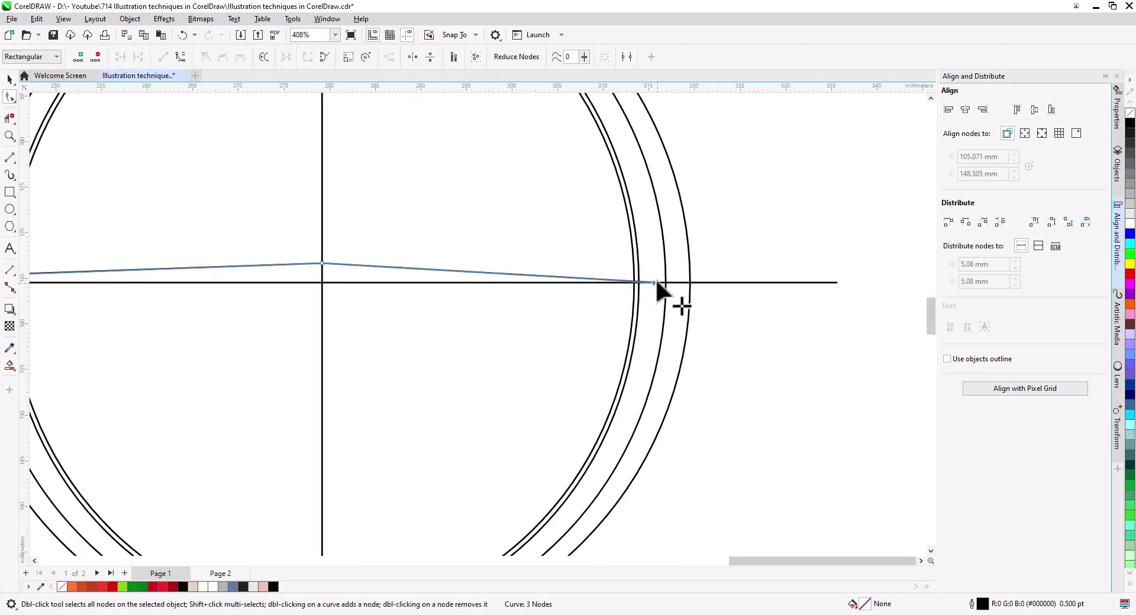
left_click_drag(656, 281, 655, 275)
scroll(483, 341, "down", 1)
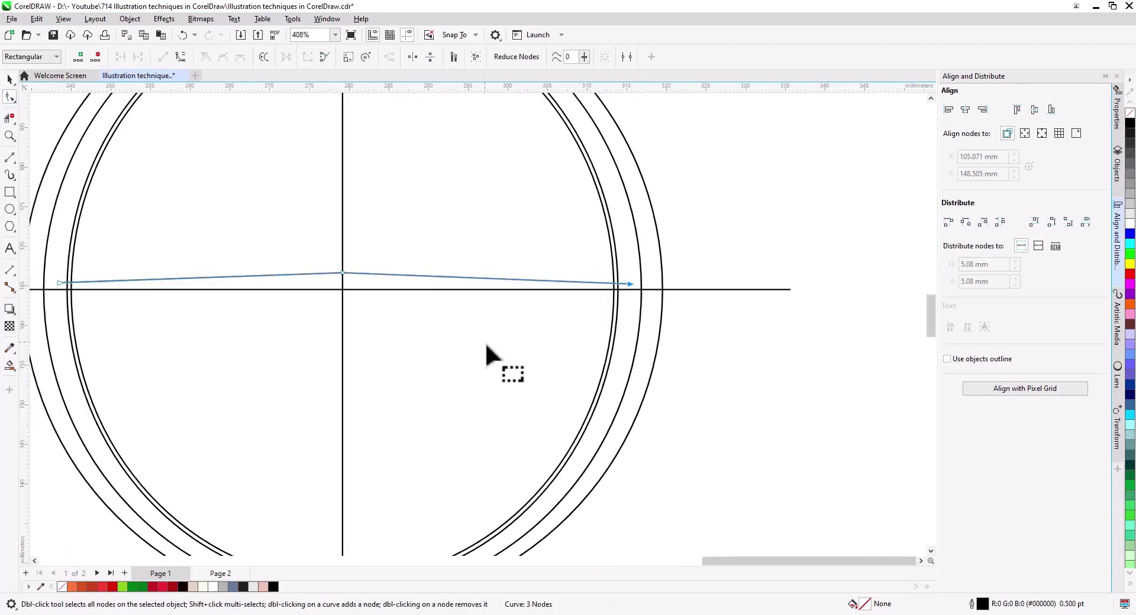
Smart-fill the two lower bands between the outer ellipses as separate shapes and delete the horizontal construction line.
left_click(10, 365)
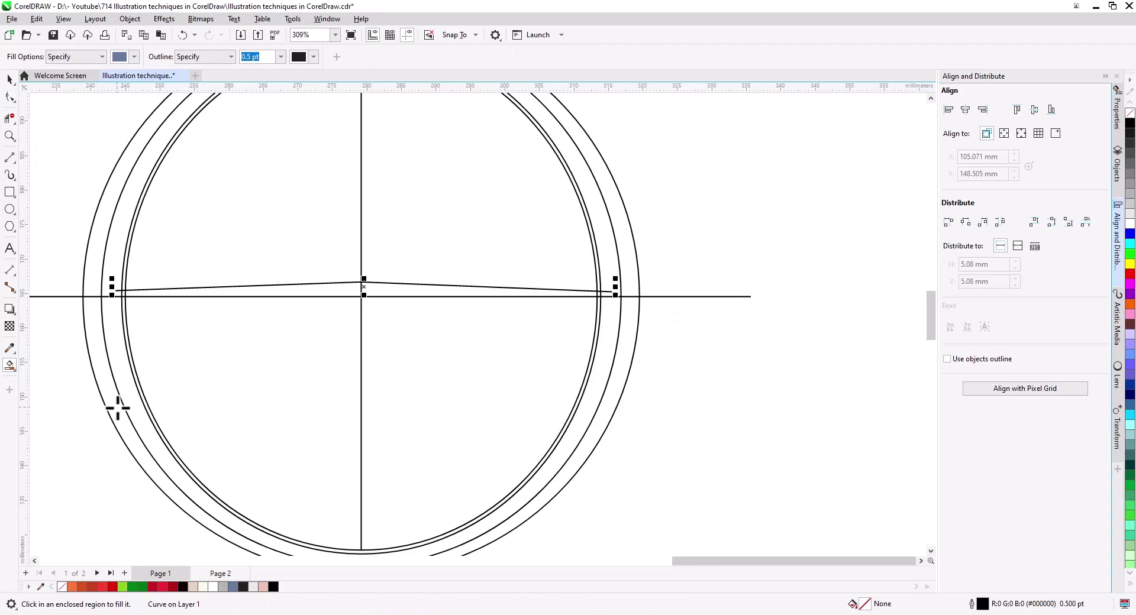
left_click(118, 408)
left_click(132, 398)
key("space")
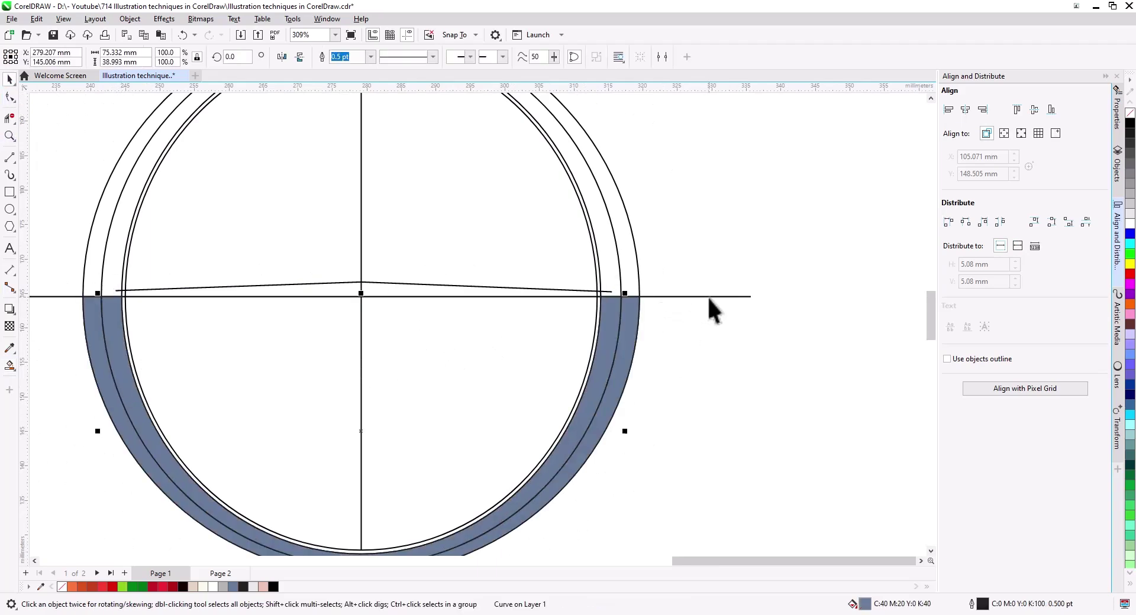
left_click(708, 296)
key("Delete")
Smart-fill the left and right halves of the inner area below the peaked line.
left_click(236, 414)
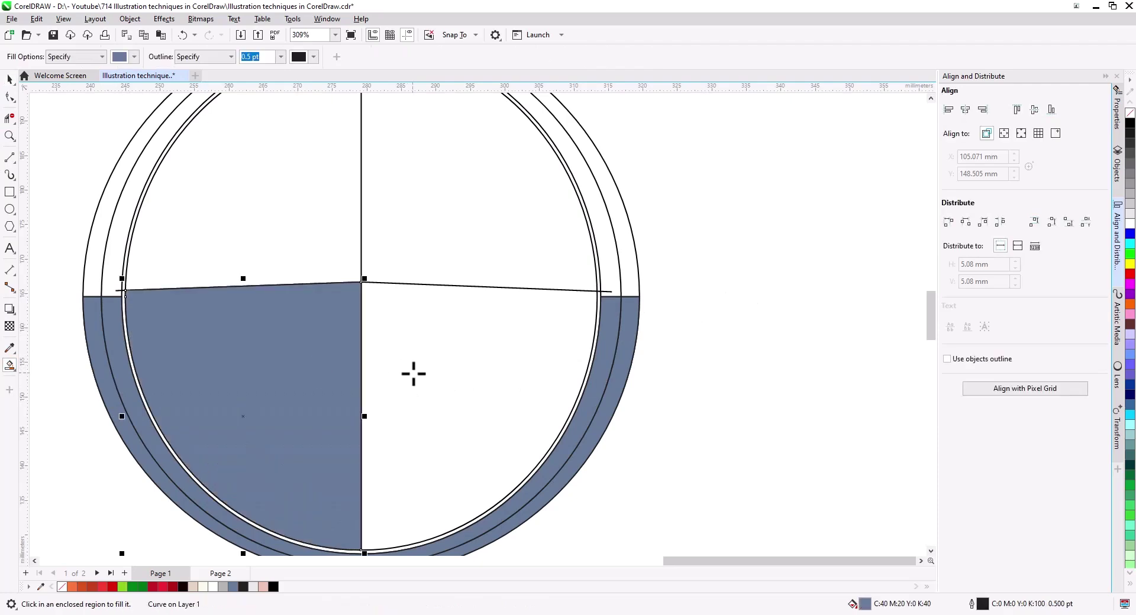
left_click(414, 373)
Delete the original ellipses together with the peaked and vertical construction lines, leaving only the filled shapes.
left_click(9, 79)
scroll(314, 327, "down", 2)
left_click(441, 287)
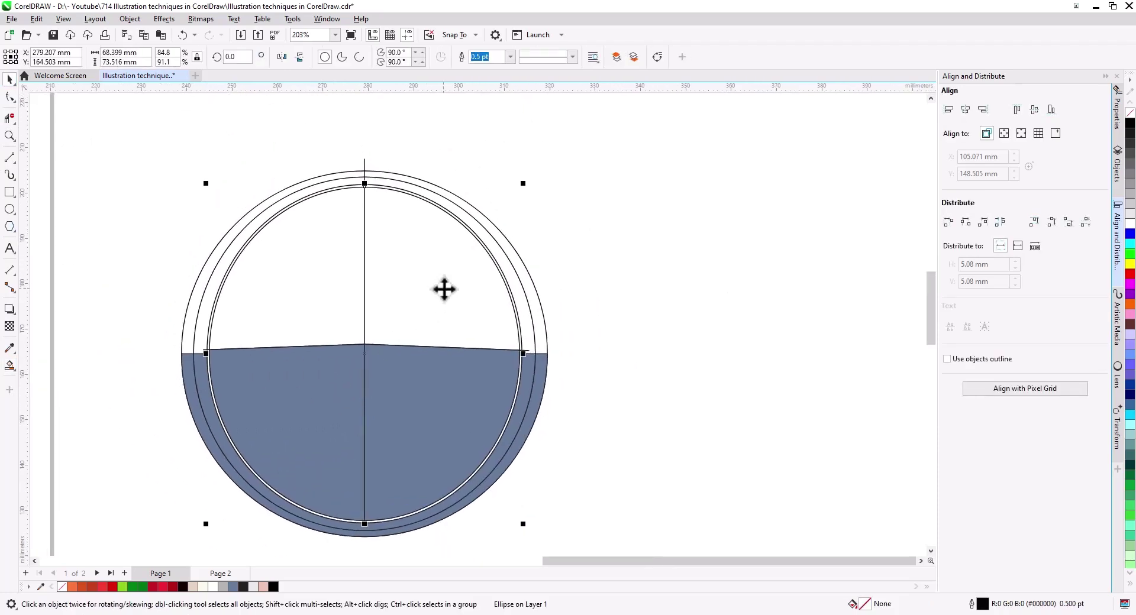
key("Delete")
left_click(445, 289)
key("Delete")
left_click(537, 294)
key("Delete")
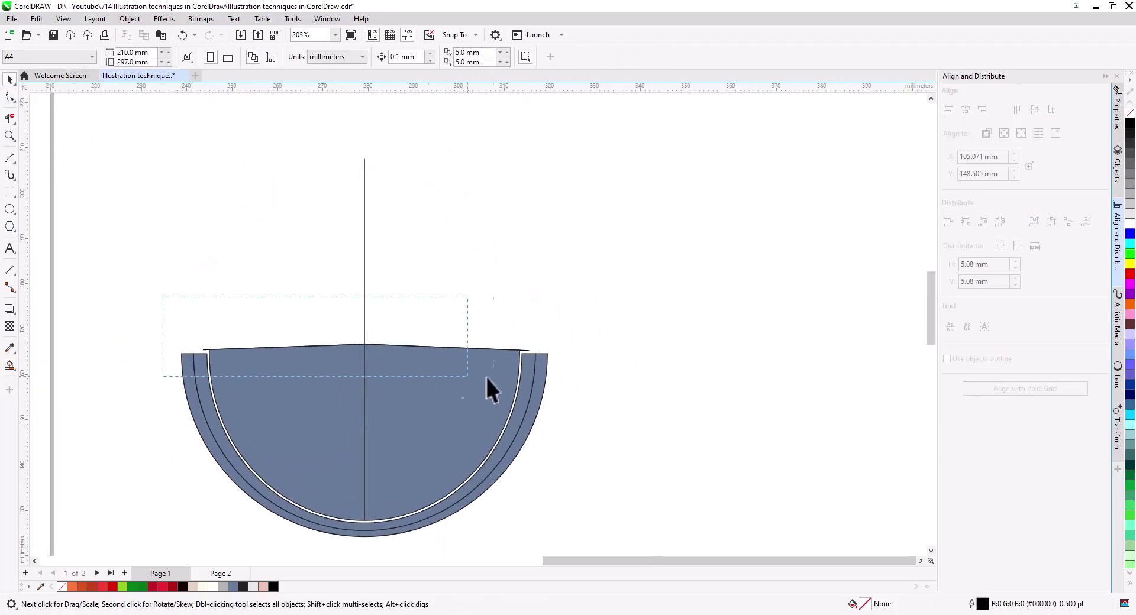
left_click_drag(485, 376, 562, 379)
key("Delete")
left_click(364, 262)
key("Delete")
Fill the outermost band with green R0 G128 B20.
left_click_drag(601, 516, 651, 440)
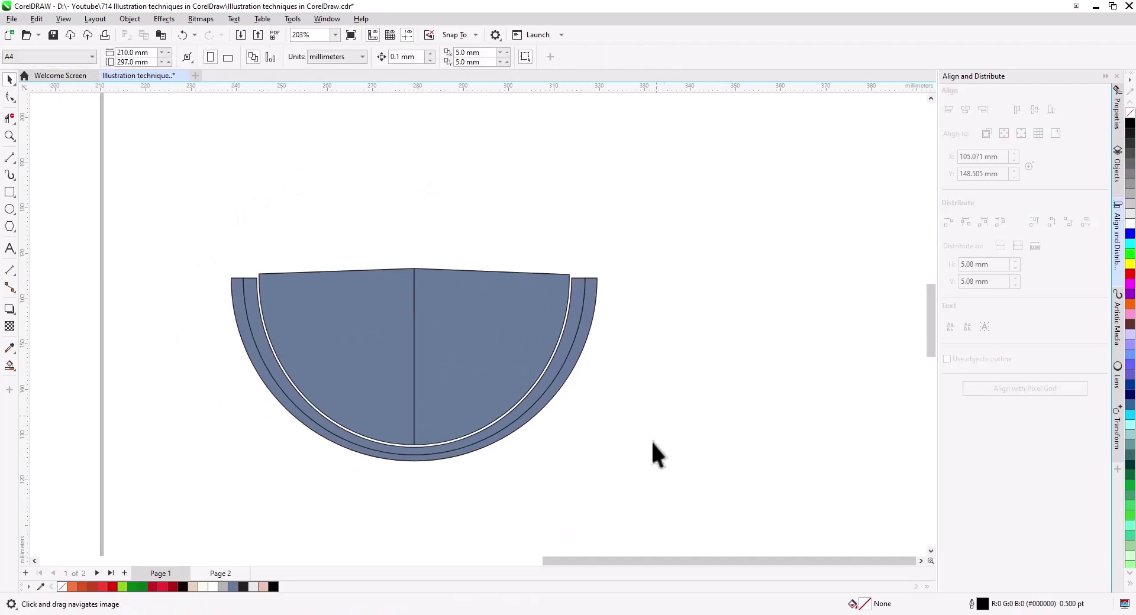
scroll(347, 441, "up", 2)
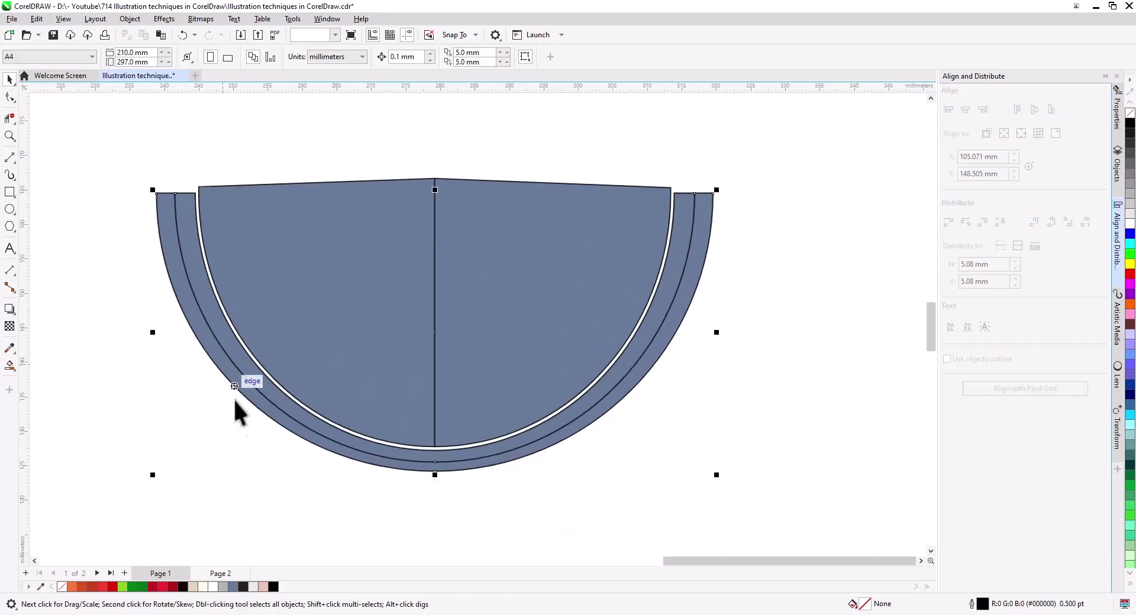
left_click(137, 586)
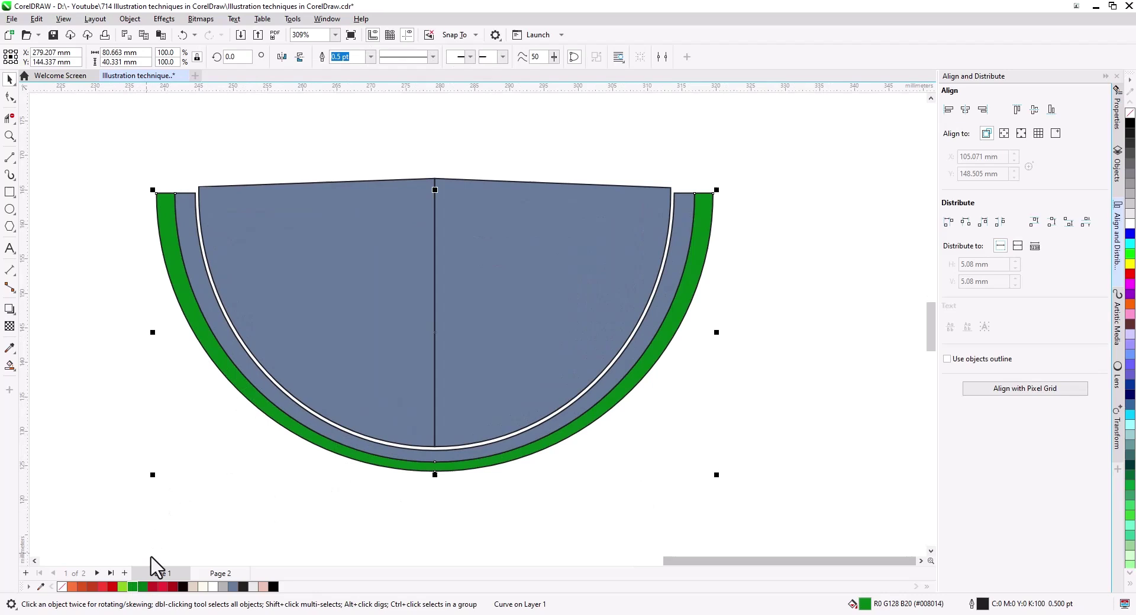
Apply a linear fountain fill running diagonally across the outer green band and add extra colour stops near its start.
left_click(9, 367)
left_click(57, 365)
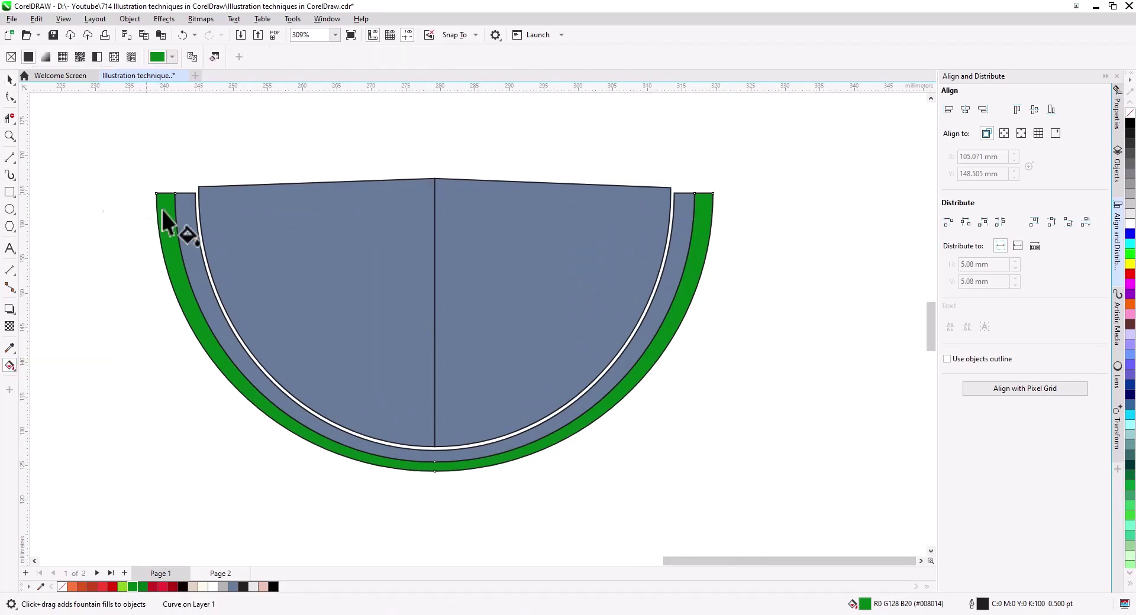
left_click_drag(146, 195, 733, 369)
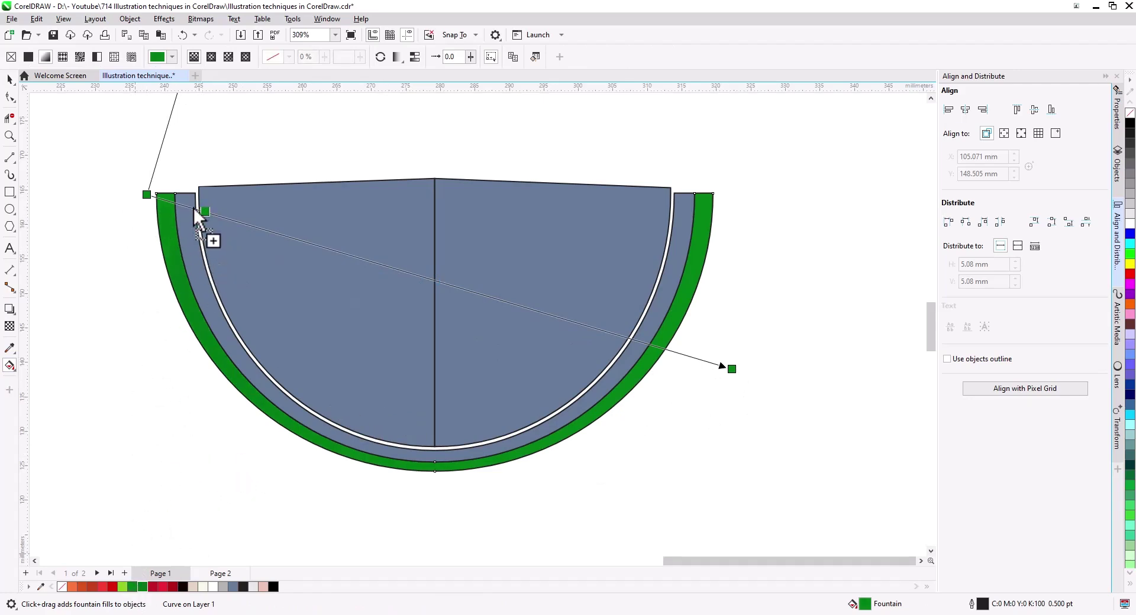
scroll(200, 228, "up", 2)
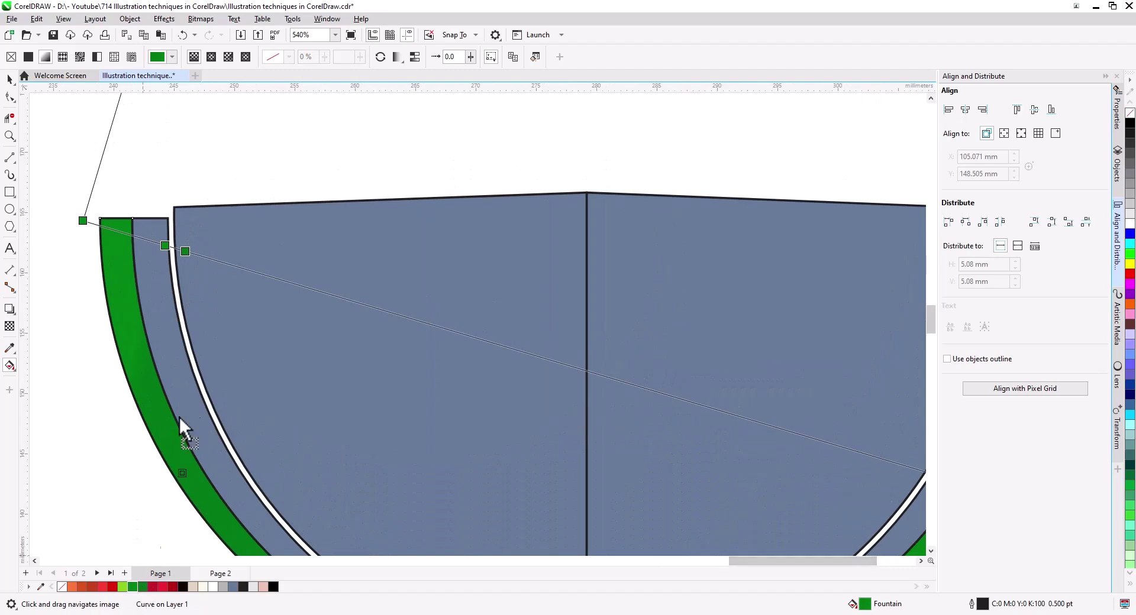
left_click_drag(193, 289, 204, 259)
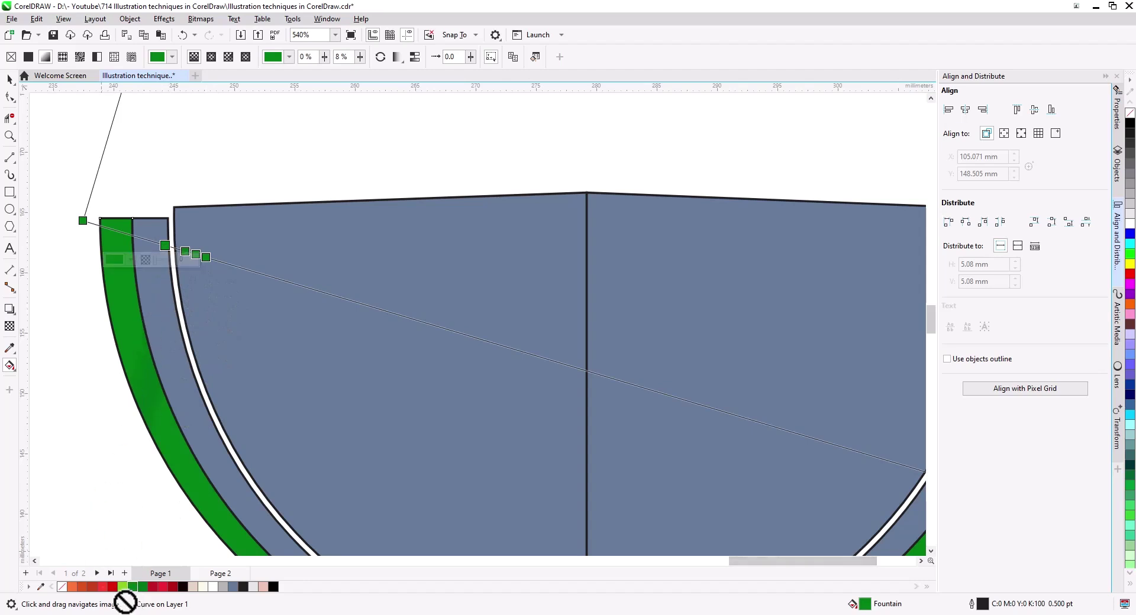
Change the document palette's R0 G118 B22 swatch to a darker green.
double_click(141, 587)
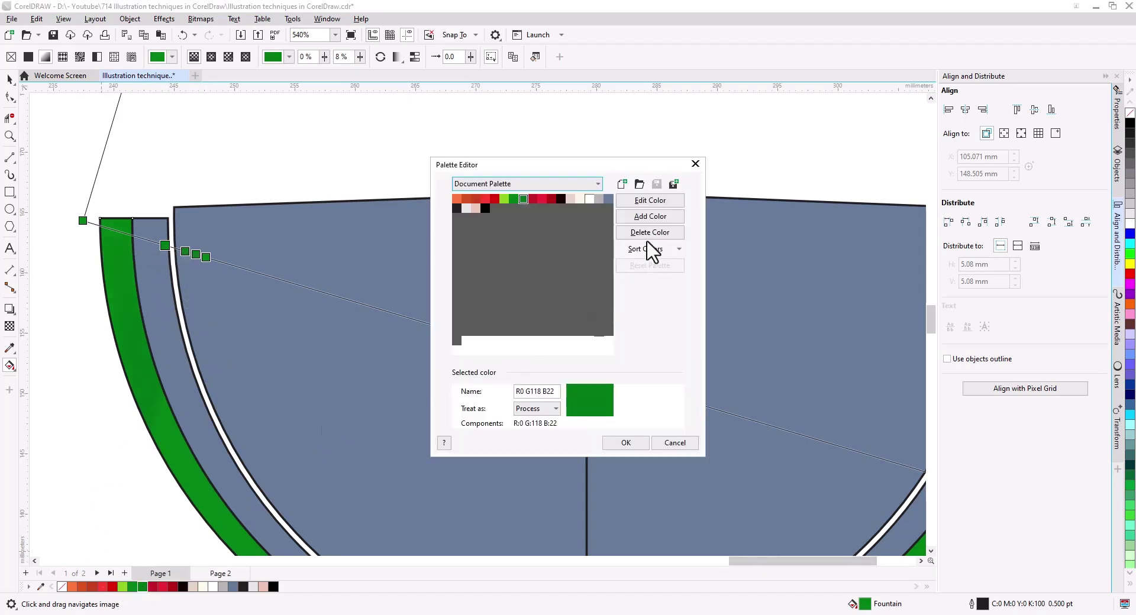
left_click(653, 204)
left_click(416, 205)
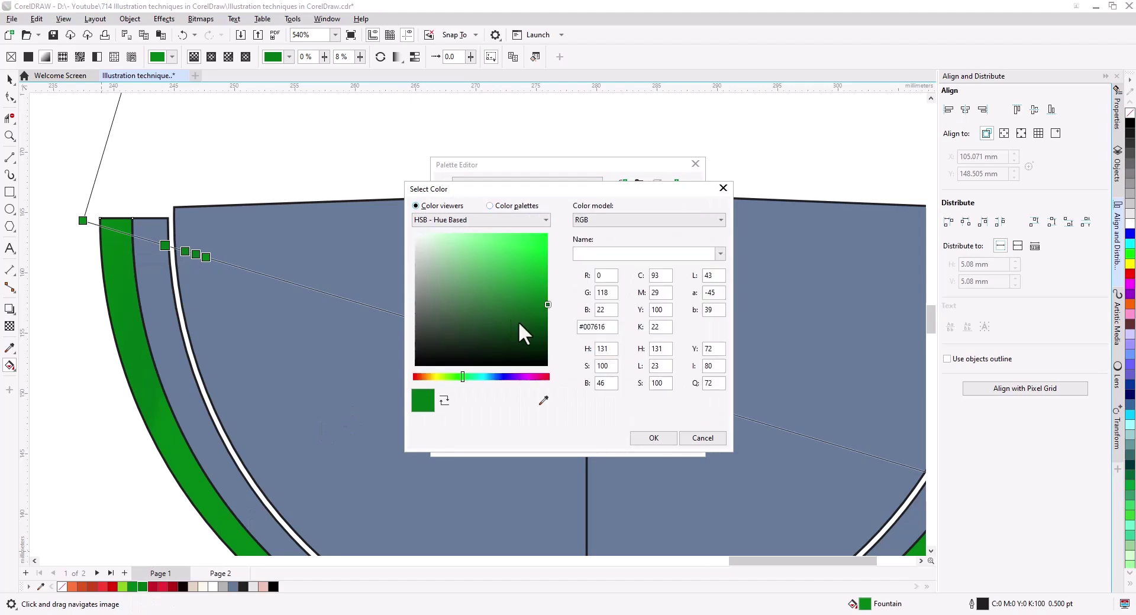
left_click(654, 437)
left_click(630, 444)
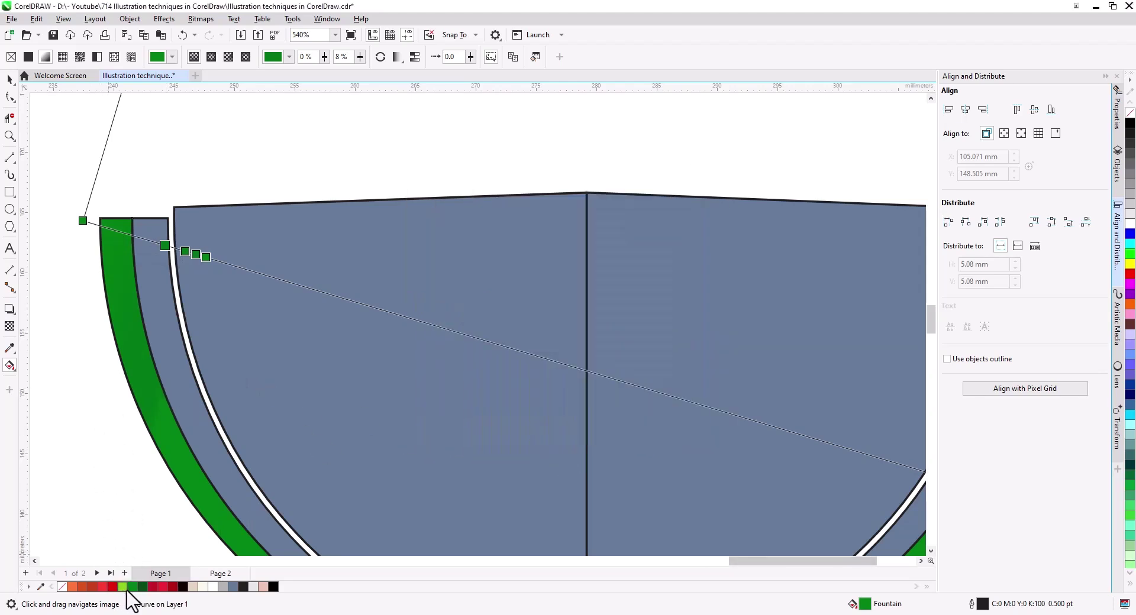
Place alternating green and dark green colour stops along the outer band's fountain fill to form rind stripes.
left_click_drag(132, 587, 84, 225)
left_click_drag(187, 241, 268, 275)
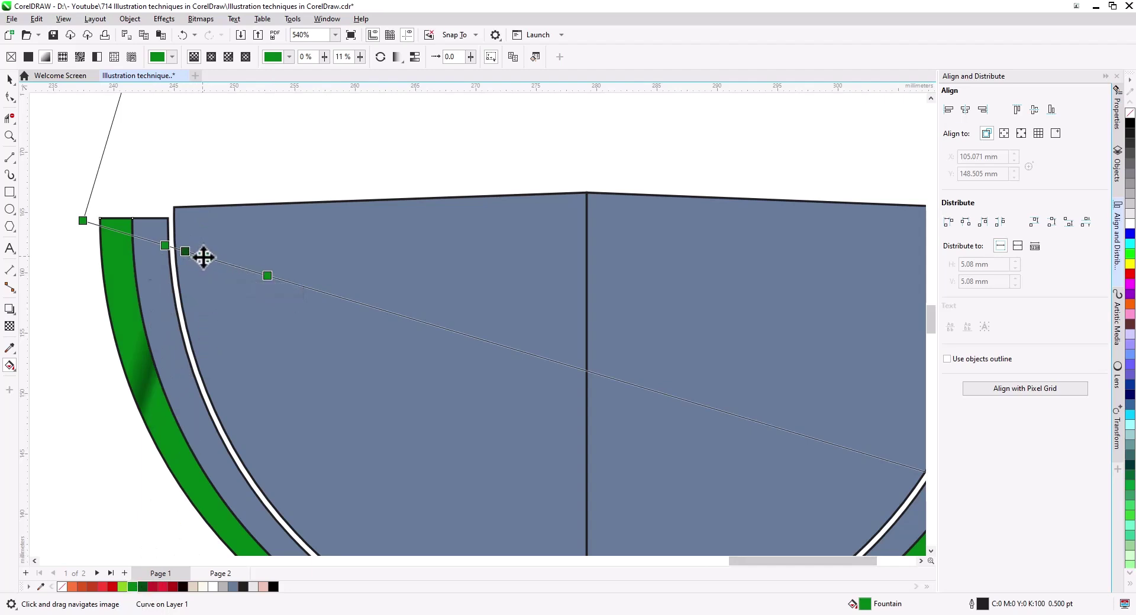
left_click_drag(132, 586, 104, 227)
left_click_drag(368, 434, 324, 346)
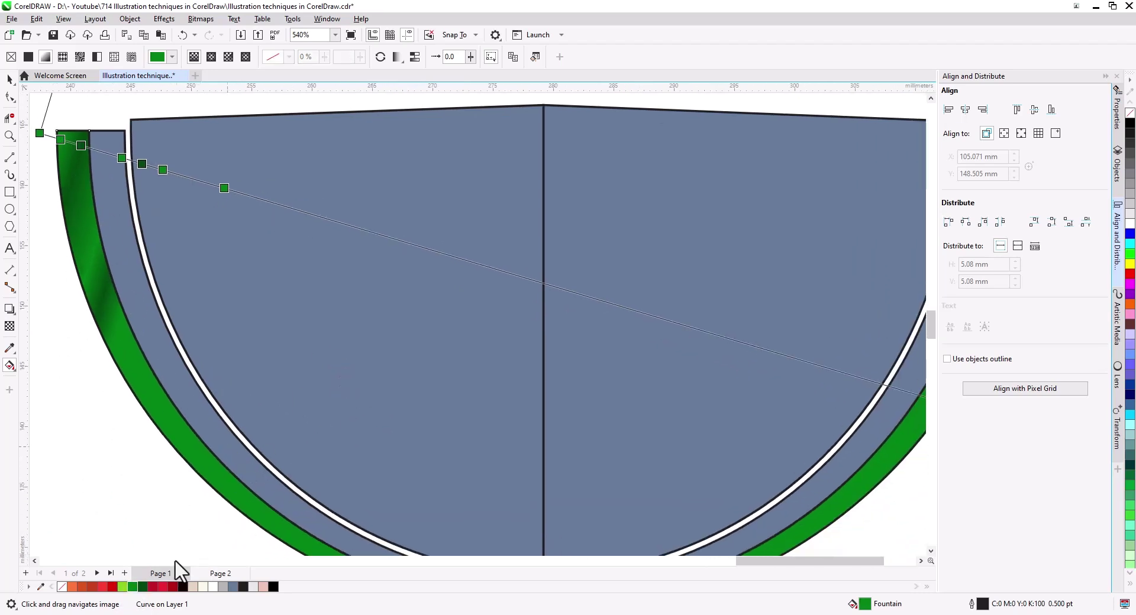
left_click_drag(132, 587, 214, 185)
left_click_drag(307, 229, 306, 213)
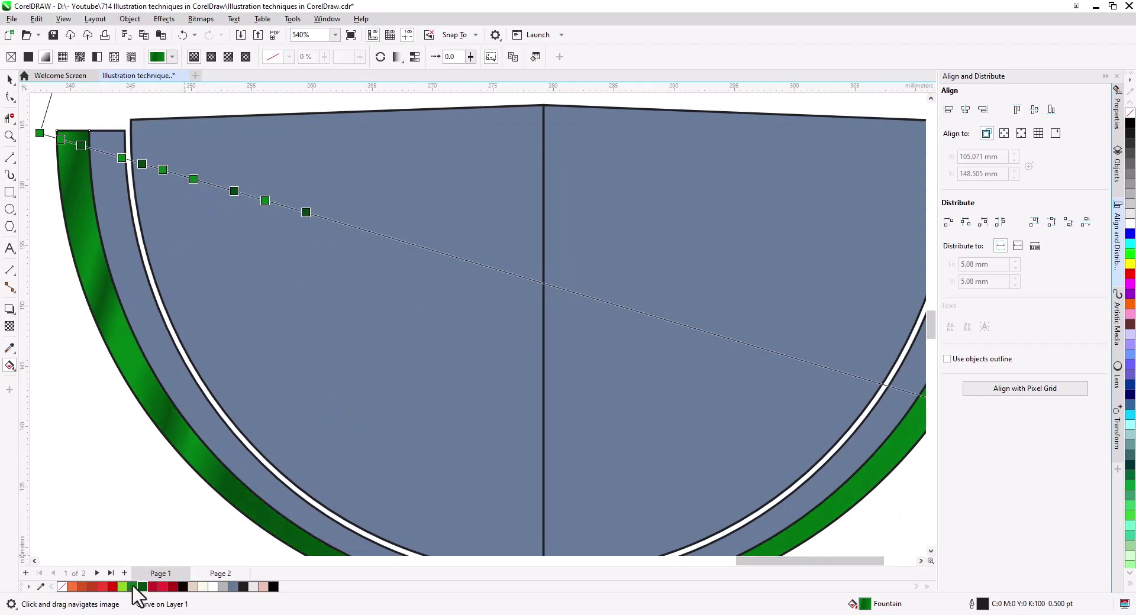
left_click_drag(132, 587, 418, 246)
left_click_drag(143, 587, 449, 256)
left_click_drag(459, 289, 217, 261)
left_click_drag(133, 587, 237, 236)
left_click_drag(143, 587, 268, 245)
left_click_drag(133, 587, 299, 254)
left_click_drag(142, 587, 340, 267)
left_click_drag(132, 587, 370, 276)
left_click_drag(142, 587, 402, 285)
left_click_drag(133, 586, 432, 294)
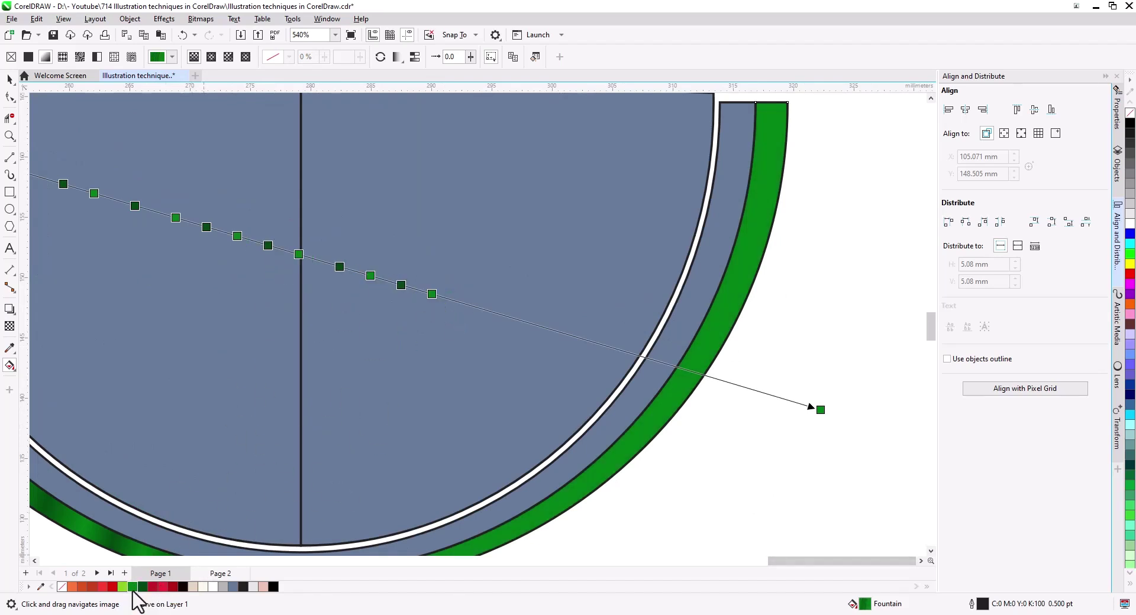
left_click_drag(142, 587, 523, 321)
Continue the alternating green and dark green stops through the remaining right end of the outer band's fountain fill.
scroll(431, 436, "down", 2)
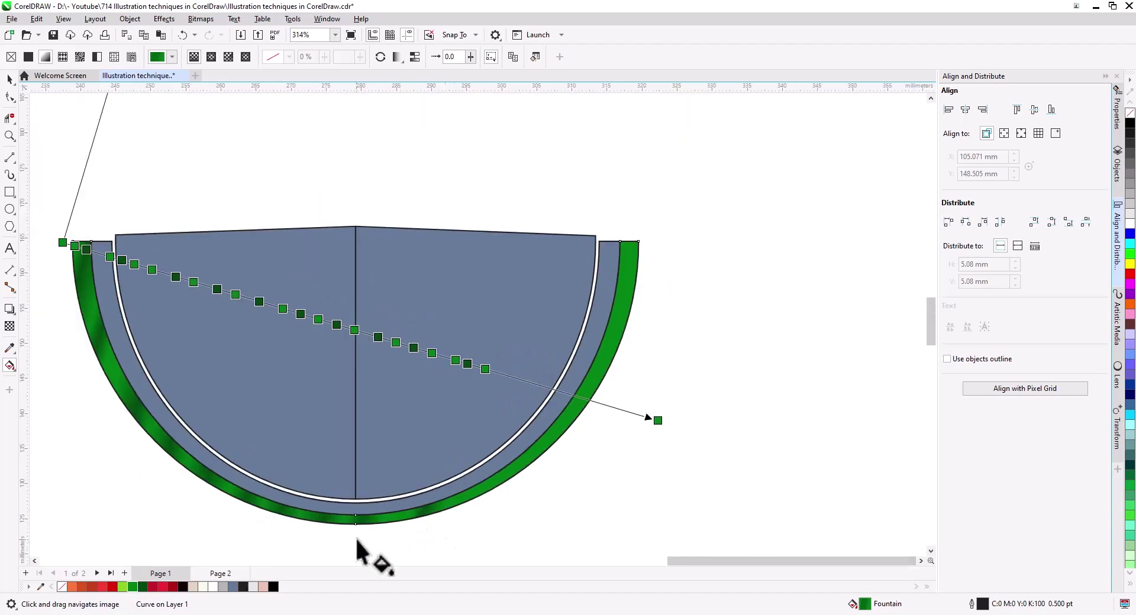
left_click(12, 79)
left_click(190, 521)
left_click(323, 520)
left_click(9, 366)
left_click_drag(142, 588, 527, 381)
left_click_drag(387, 488, 545, 387)
left_click_drag(133, 588, 563, 392)
left_click_drag(562, 393, 171, 435)
left_click_drag(142, 587, 201, 445)
Reposition the fountain fill's end point so the rind stripes run nearly horizontally across the full width of the band.
scroll(369, 503, "down", 3)
left_click_drag(373, 515, 528, 490)
left_click_drag(478, 457, 490, 376)
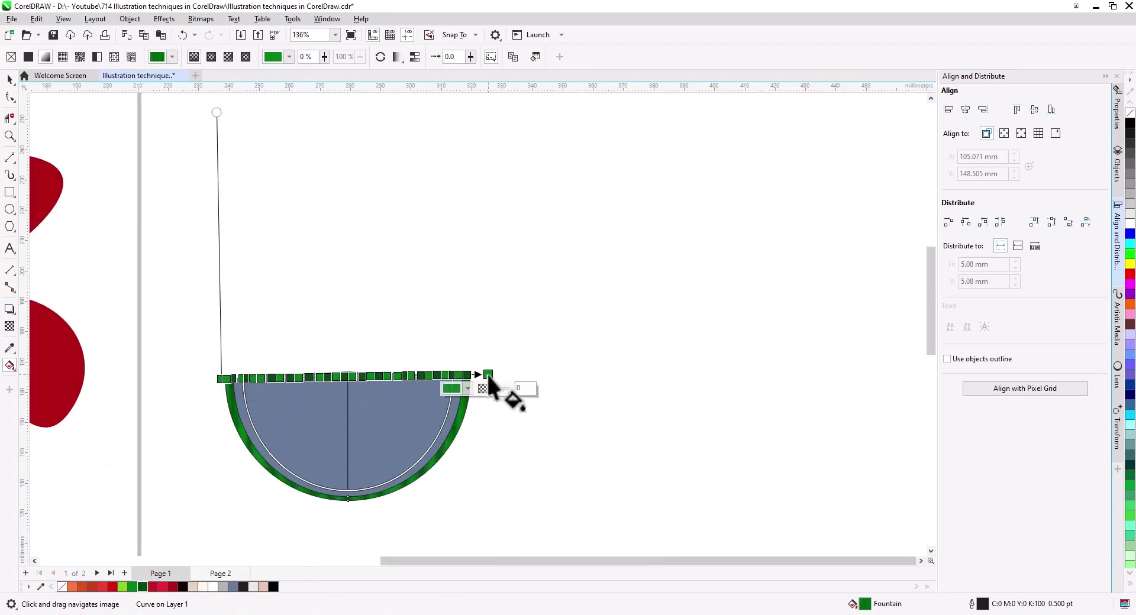
scroll(230, 399, "up", 1)
left_click_drag(231, 401, 232, 435)
scroll(231, 434, "up", 2)
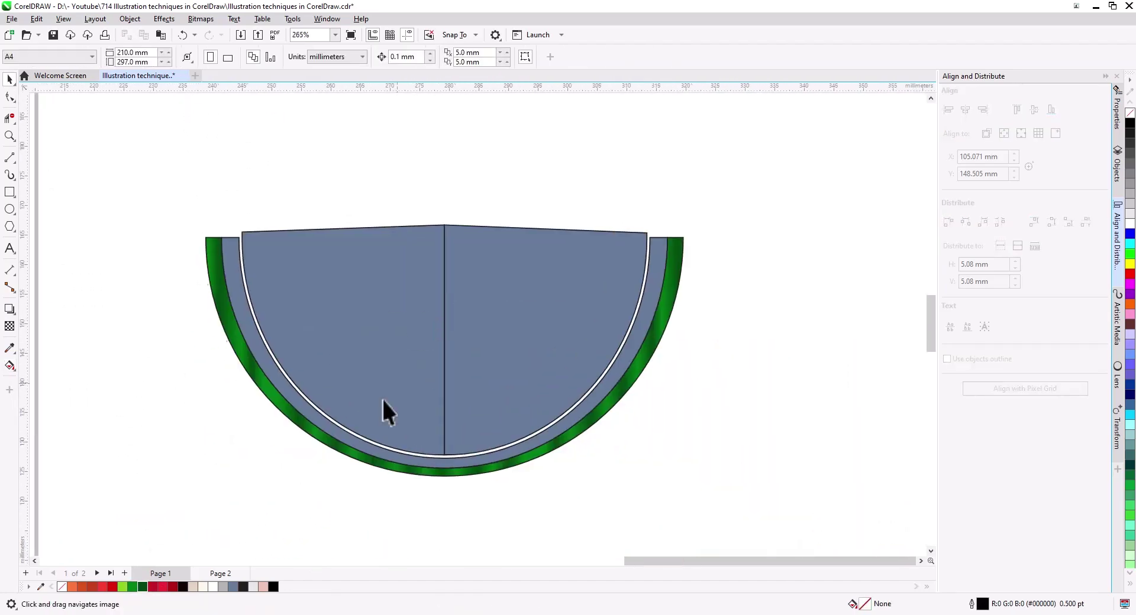
Colour the inner band lime green, the left half red and the right half lighter red, and remove all outlines.
left_click(112, 586)
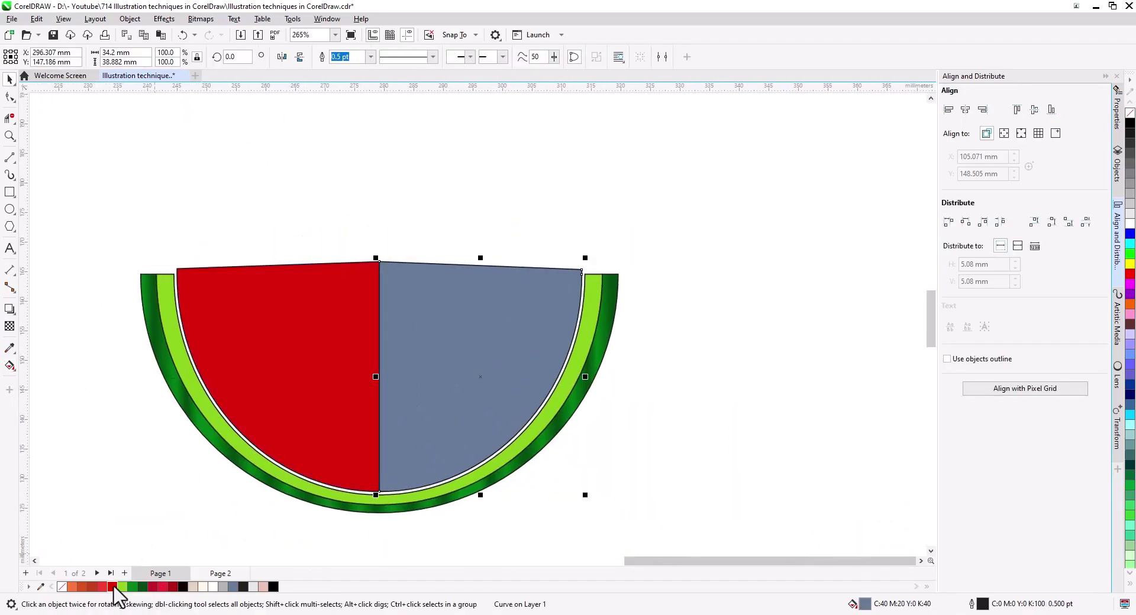
left_click_drag(101, 586, 519, 452)
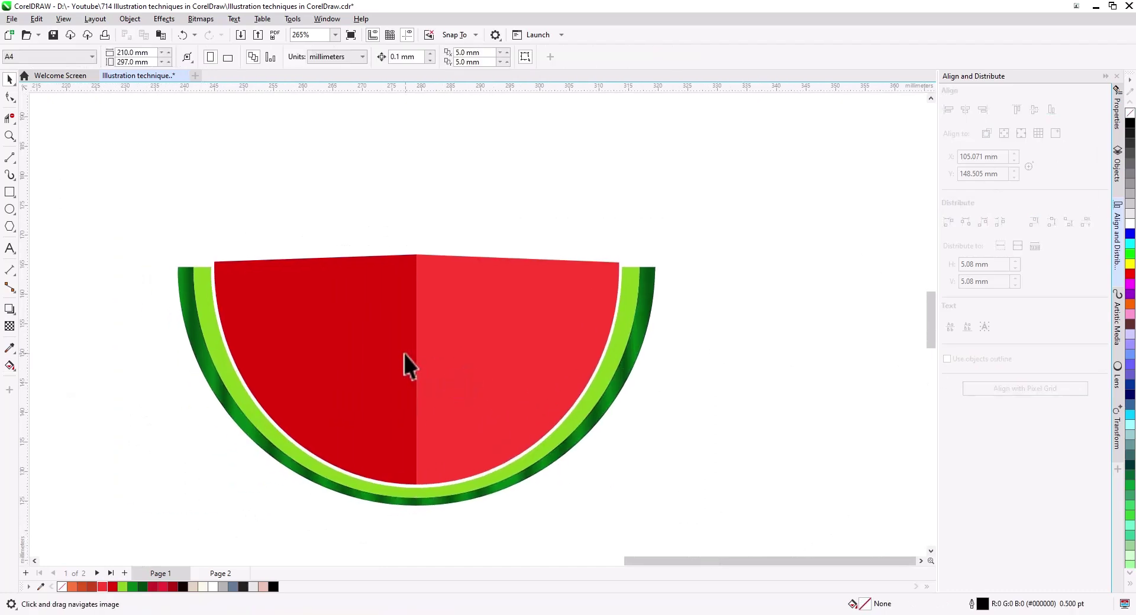
Lower the shared peak node of the two red halves by about 1.1 mm to flatten the top edge.
left_click(404, 353)
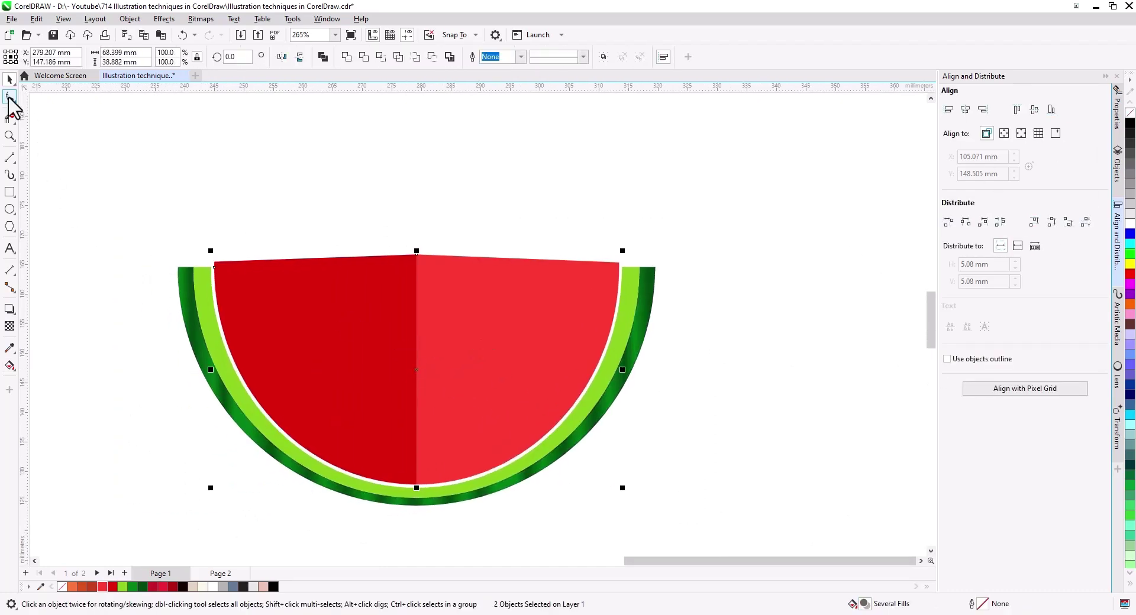
left_click(9, 98)
left_click_drag(418, 254, 417, 260)
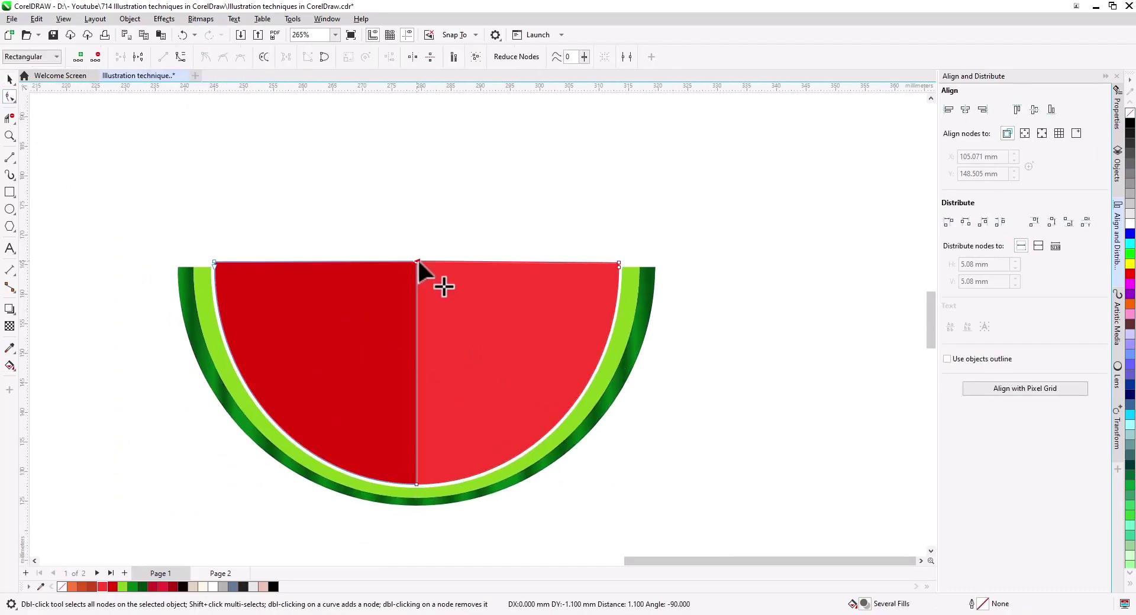
left_click(10, 80)
left_click(48, 99)
Draw an upright ellipse about 3 mm wide and 5.7 mm high outside the rind's left side.
scroll(497, 384, "down", 2)
scroll(500, 388, "up", 3)
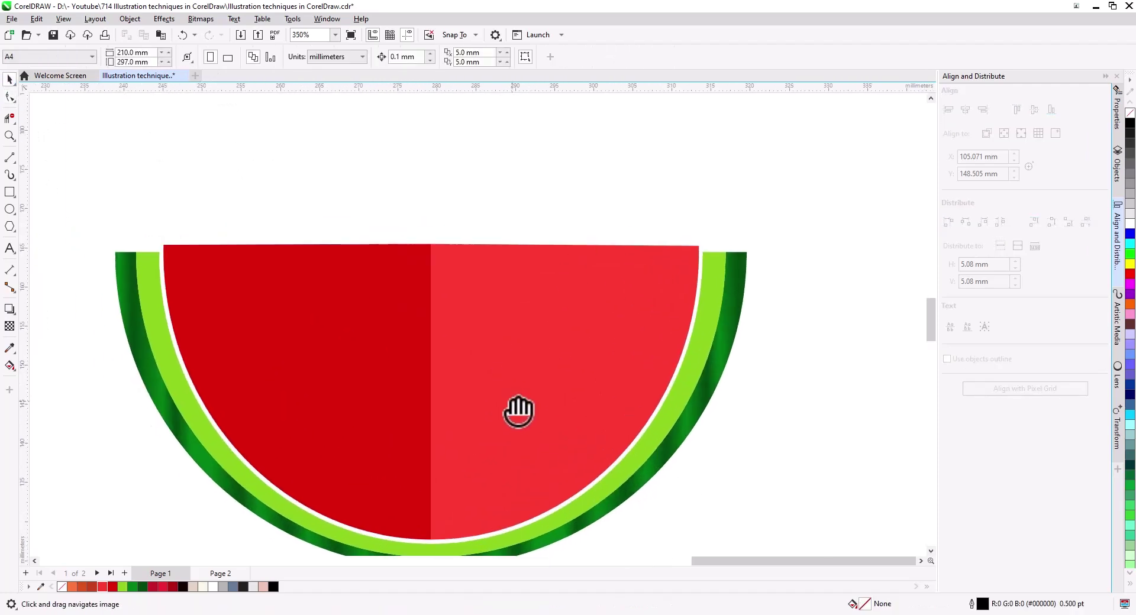
left_click_drag(521, 355, 567, 331)
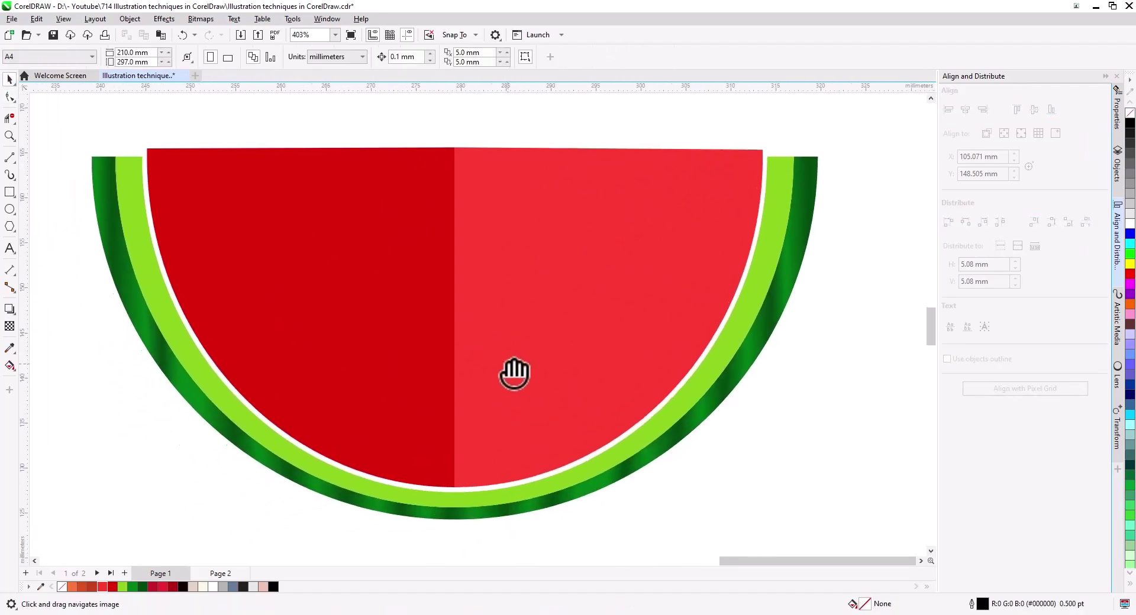
key("F7")
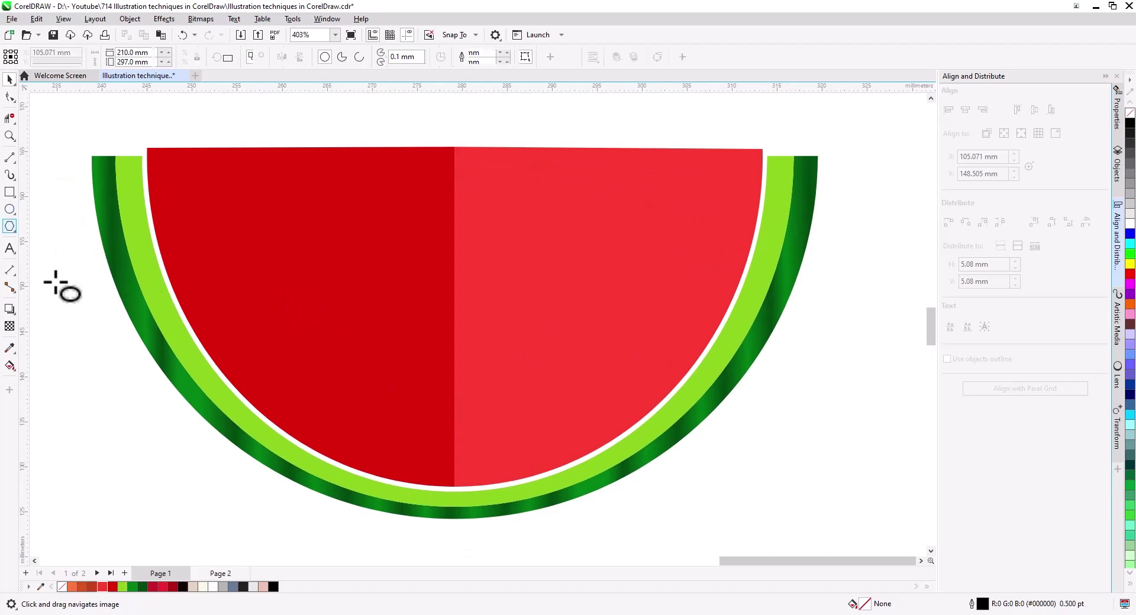
left_click_drag(67, 307, 83, 349)
scroll(95, 363, "up", 3)
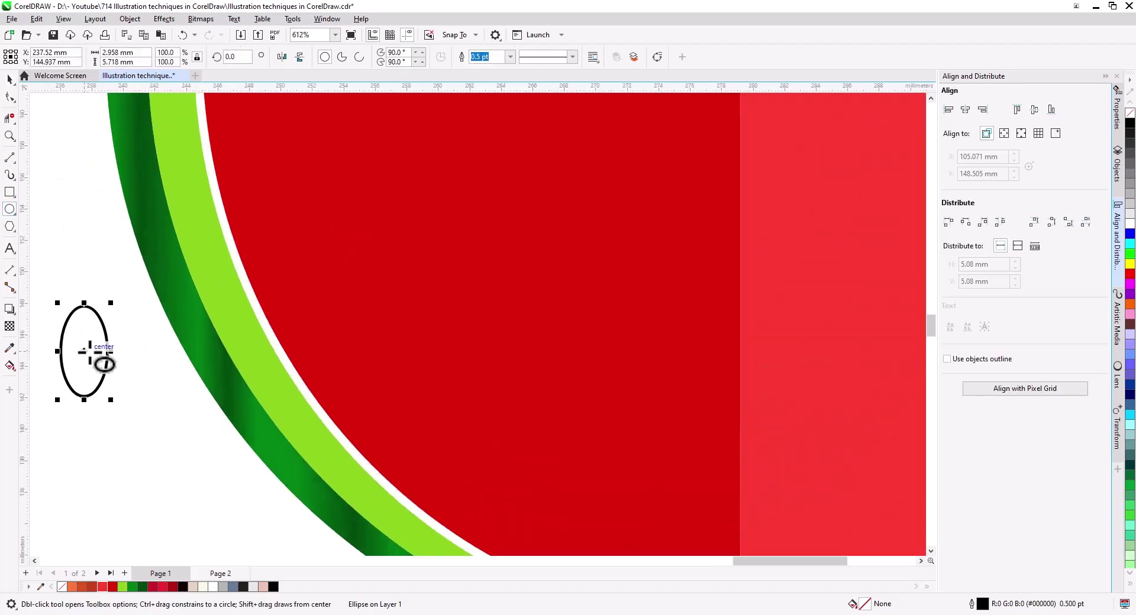
Convert the small ellipse to curves and lower its side and top nodes to form an egg shape.
key("space")
right_click(166, 307)
left_click(195, 288)
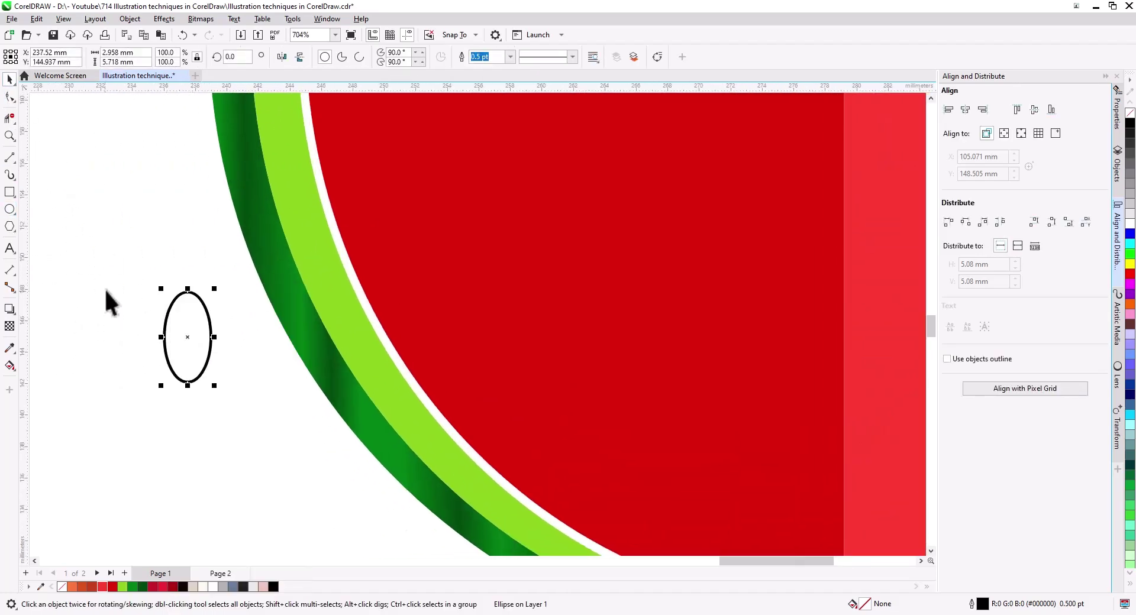
key("F10")
left_click_drag(211, 338, 212, 352)
left_click_drag(188, 293, 190, 304)
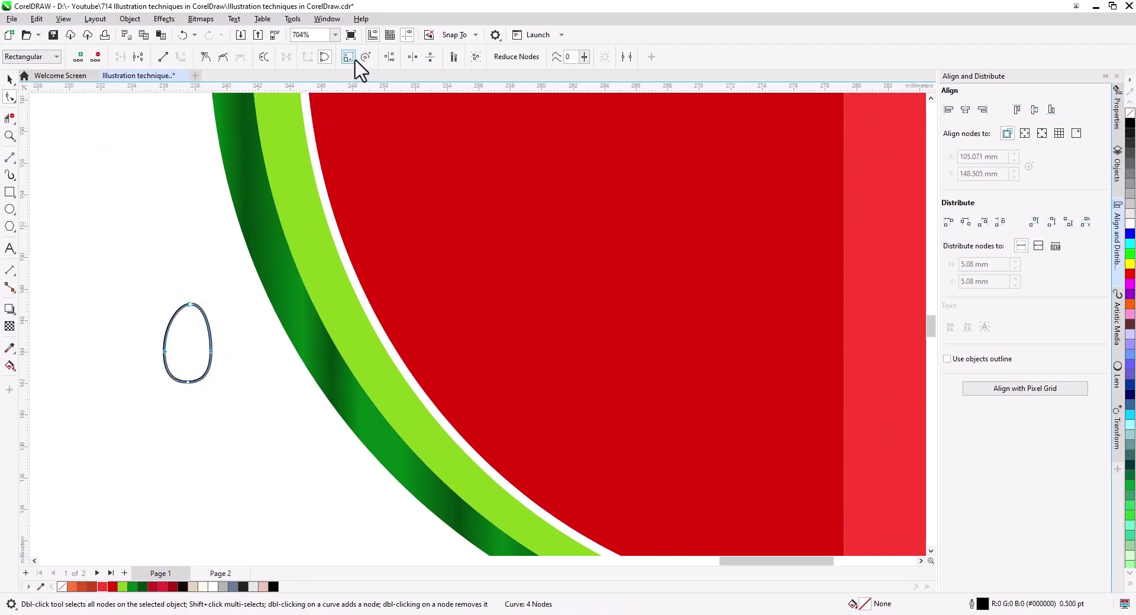
Reshape the egg's top curve and move its side nodes down to form a seed with a tapered top and wide base.
left_click_drag(220, 345, 220, 346)
scroll(200, 305, "up", 3)
left_click_drag(209, 303, 198, 303)
left_click_drag(118, 367, 244, 402)
left_click_drag(229, 383, 230, 395)
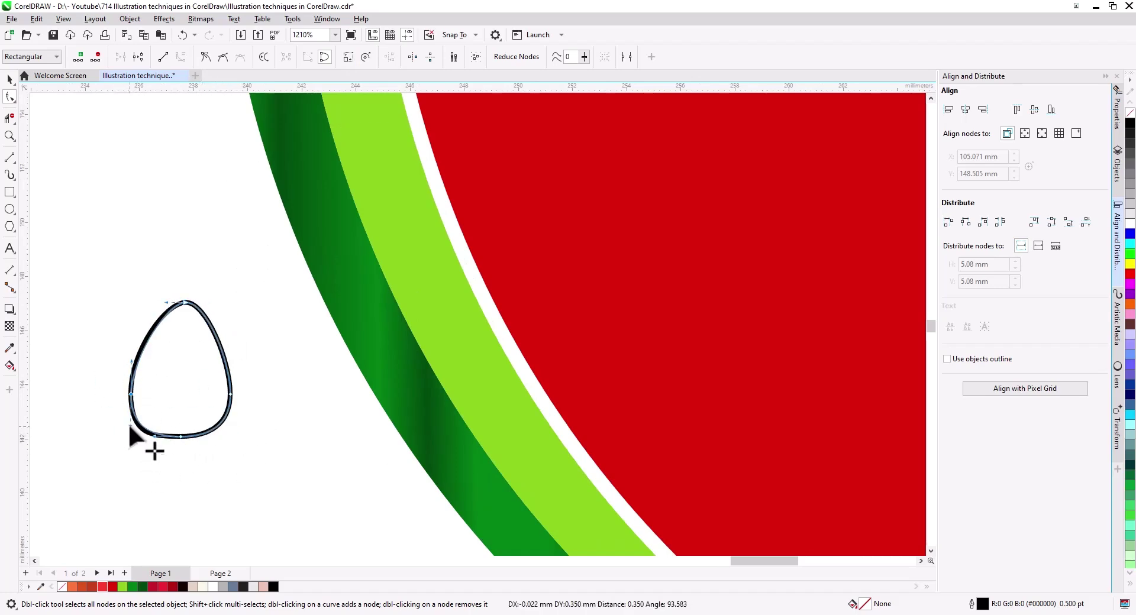
Fill the seed shape black and scale it down to about 3.1 × 4.2 mm.
left_click(9, 79)
scroll(219, 444, "down", 8)
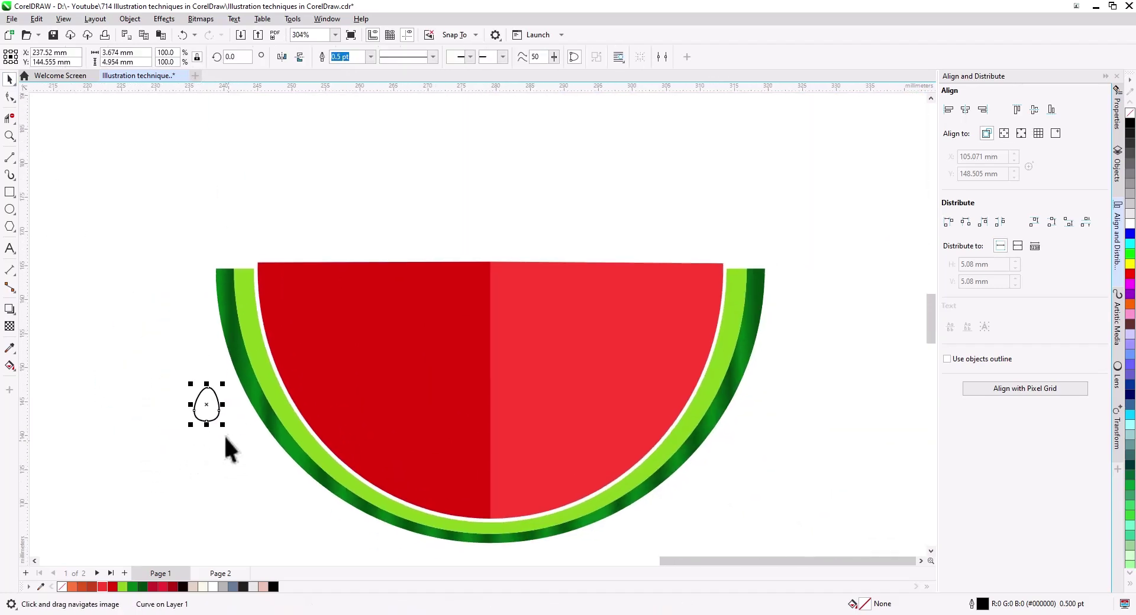
left_click(273, 587)
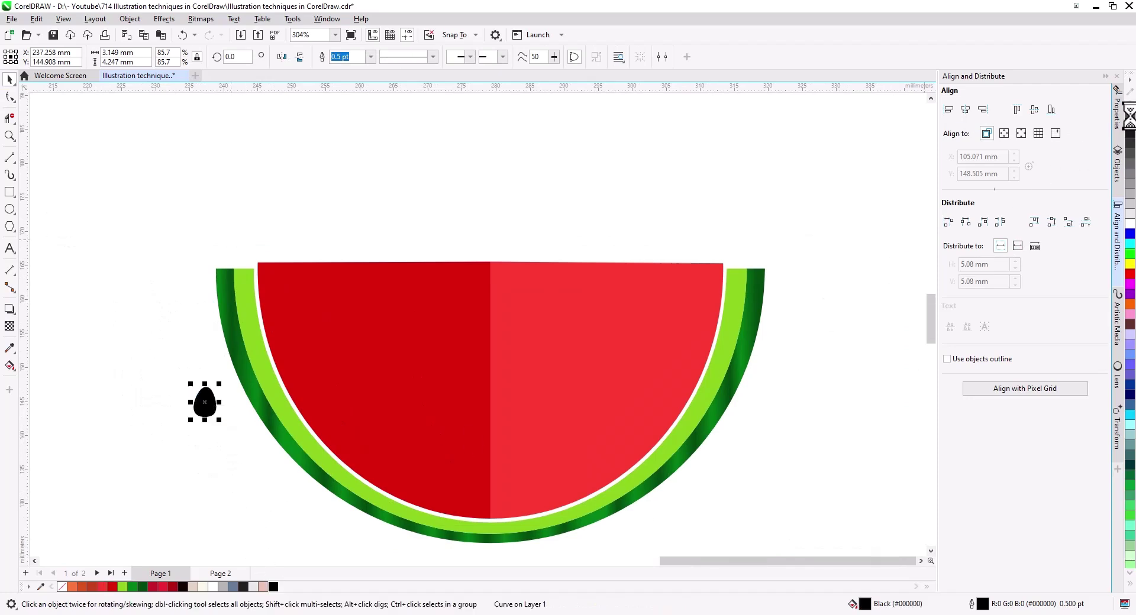
Place the outline-free black seed on the dark red flesh, tilted to about 339°, and give it a short drop shadow.
left_click_drag(206, 401, 381, 433)
scroll(359, 440, "up", 3)
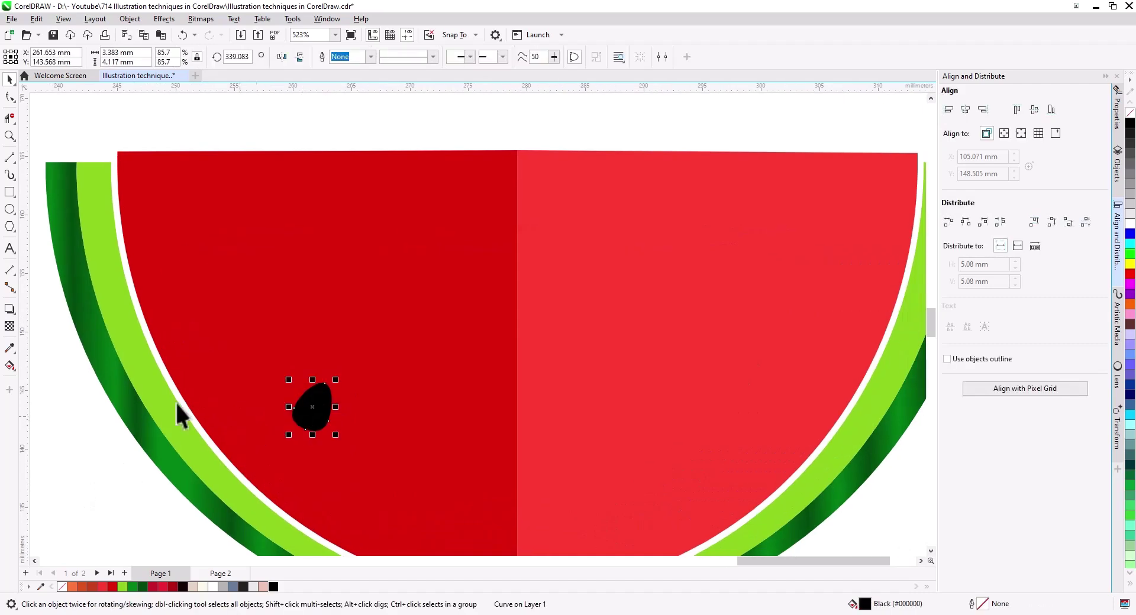
left_click(10, 308)
mouse_move(313, 408)
left_mouse_down()
mouse_move(328, 429)
mouse_move(314, 408)
left_mouse_up()
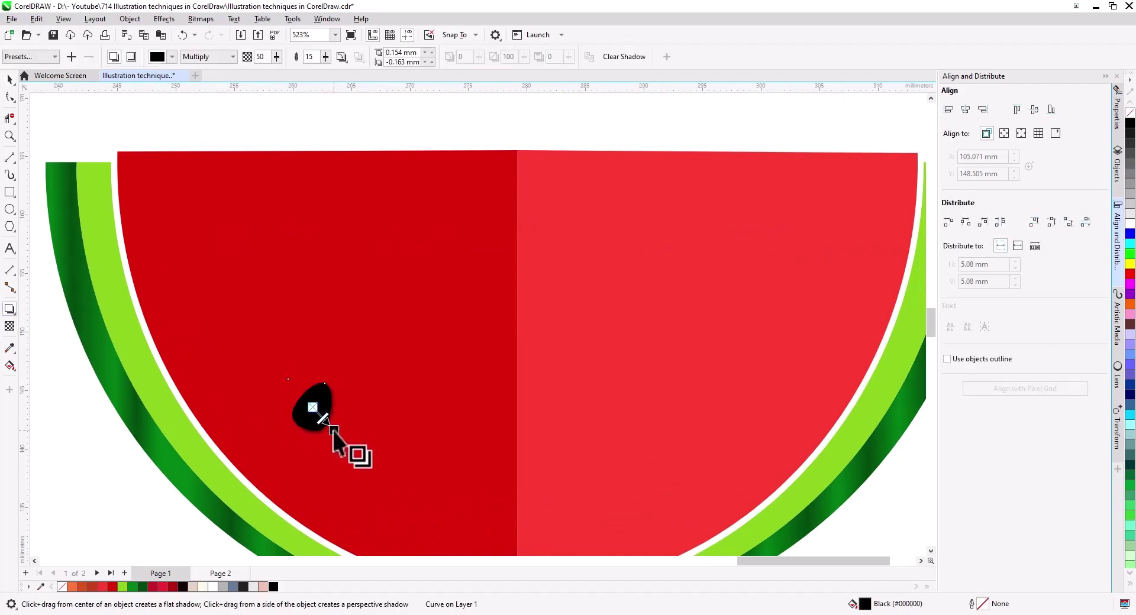
Set the seed shadow's feathering to 10 and extend its offset to about 0.21 mm and -0.235 mm.
double_click(317, 57)
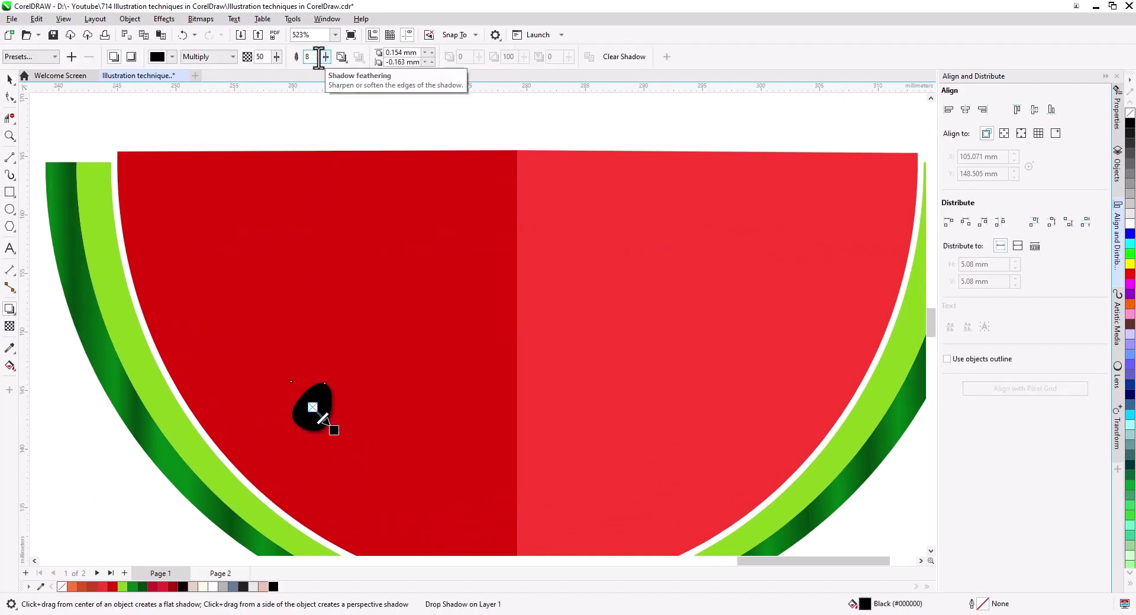
type("8")
type("10")
key("Return")
scroll(317, 451, "up", 3)
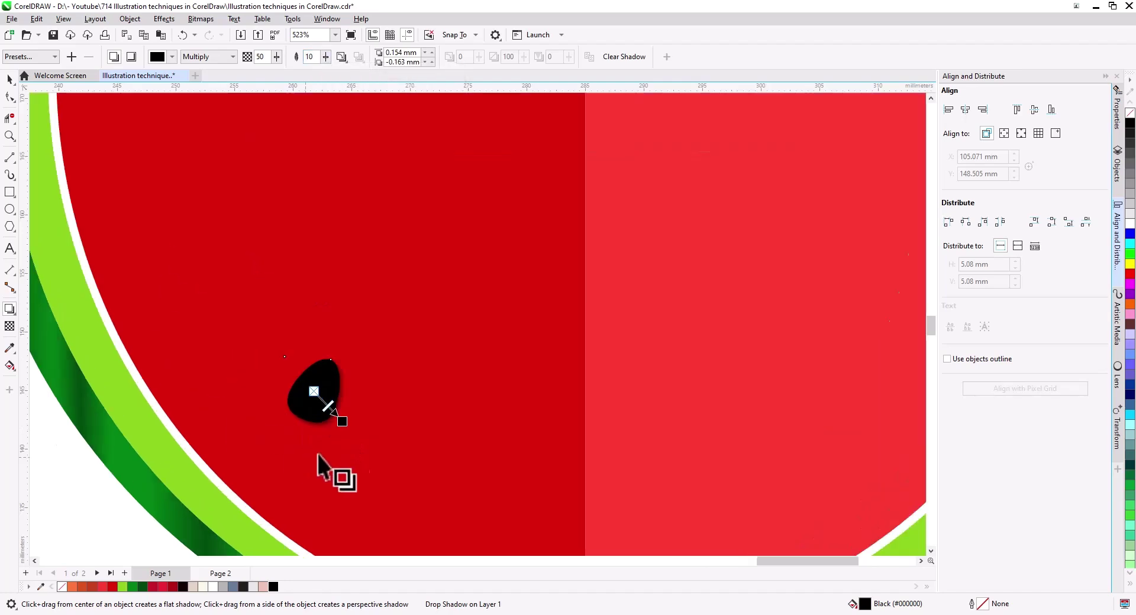
left_click_drag(361, 399, 365, 404)
key("space")
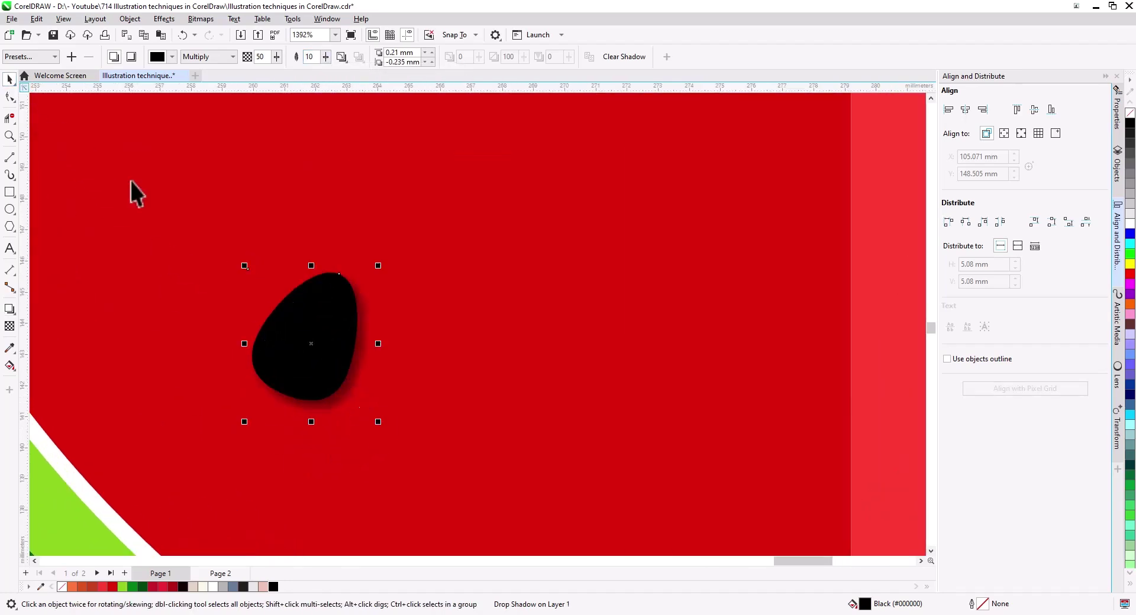
Add a smaller seed near the dark half's upper edge and a full-size copy near its base, rotated to about 10.5°.
scroll(349, 416, "down", 7)
right_click(300, 290)
left_click_drag(349, 395, 448, 450)
left_click(307, 293)
left_click(201, 408)
right_click(448, 449)
left_click_drag(454, 466, 463, 456)
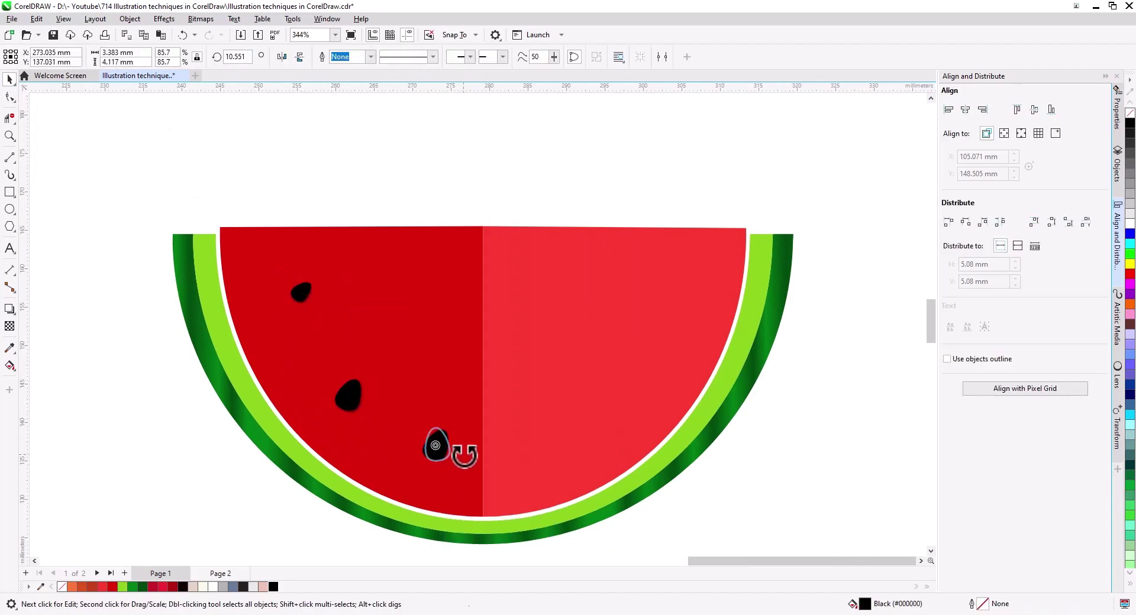
Duplicate the small seed toward the middle of the dark half, then tilt the larger seed and shift the upper seed outward.
left_click(338, 492)
left_click_drag(301, 294, 393, 351)
right_click(393, 351)
left_click(332, 388)
left_click_drag(343, 395, 360, 371)
left_click_drag(302, 296, 283, 299)
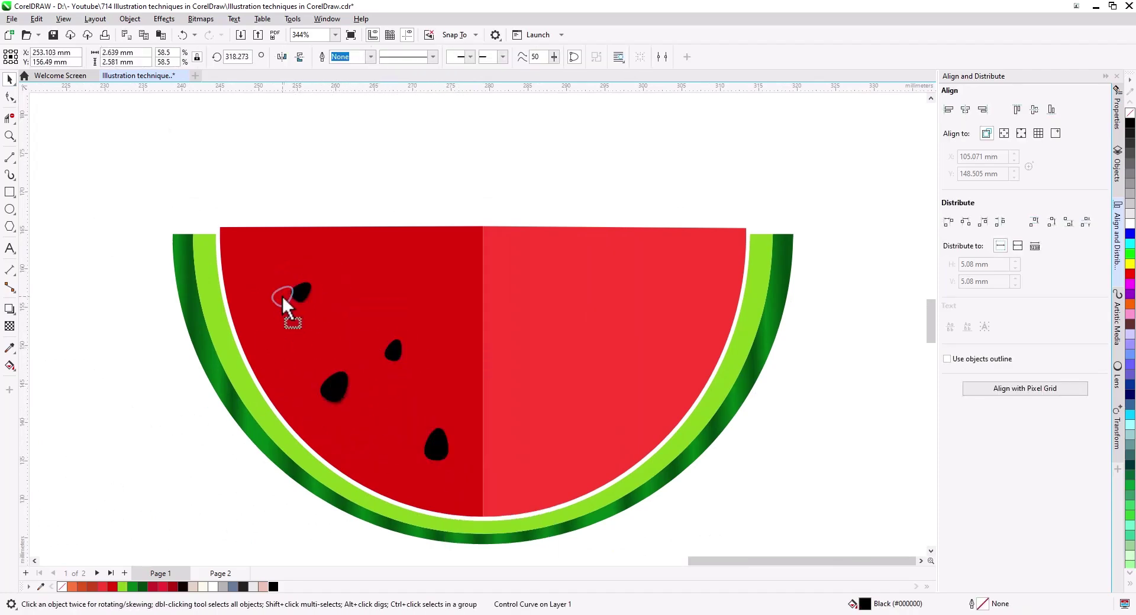
Add a small seed beside the centre line and another near the dark half's upper edge, and lower the bottom seed.
left_click_drag(393, 351, 478, 332)
right_click(459, 323)
left_click(459, 323)
left_click(419, 382)
left_click_drag(437, 445, 436, 461)
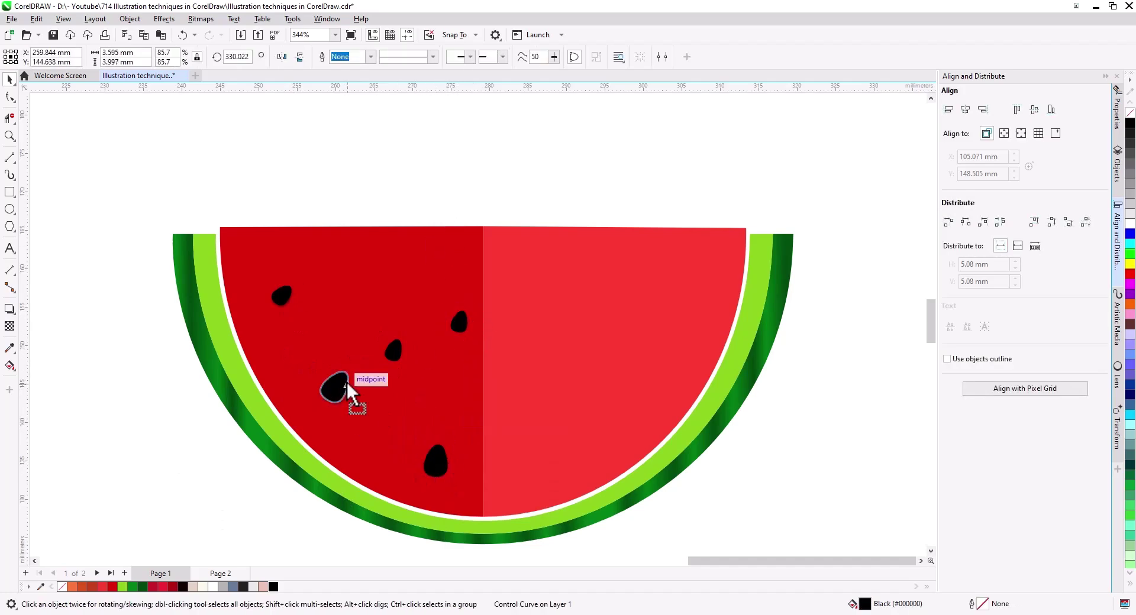
left_click_drag(342, 389, 373, 280)
right_click(373, 280)
left_click_drag(383, 296, 375, 285)
left_click(363, 274)
Copy all seeds from the dark half onto the light red half and mirror the copies horizontally.
left_click_drag(229, 175, 516, 495)
left_click_drag(397, 350, 607, 350)
right_click(607, 350)
left_click(281, 57)
left_click_drag(610, 390, 645, 391)
Rearrange the mirrored seeds individually so that the light half's pattern differs from the dark half's.
left_click(553, 336)
scroll(542, 330, "down", 1)
left_click_drag(531, 327, 530, 344)
left_click_drag(569, 343, 564, 368)
left_click_drag(586, 297, 572, 309)
left_click_drag(494, 347, 495, 325)
left_click(682, 416)
Fine-tune the seed positions and tilts on both halves and enlarge the seed nearest the dark half's upper outer corner.
scroll(710, 462, "down", 1)
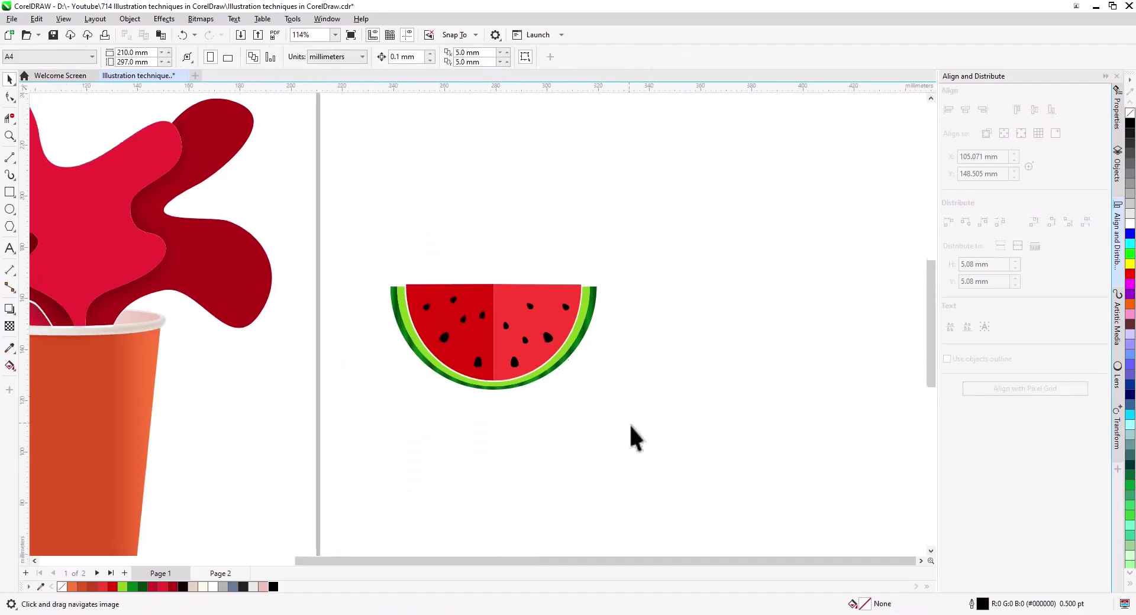
scroll(533, 316, "up", 4)
left_click(577, 351)
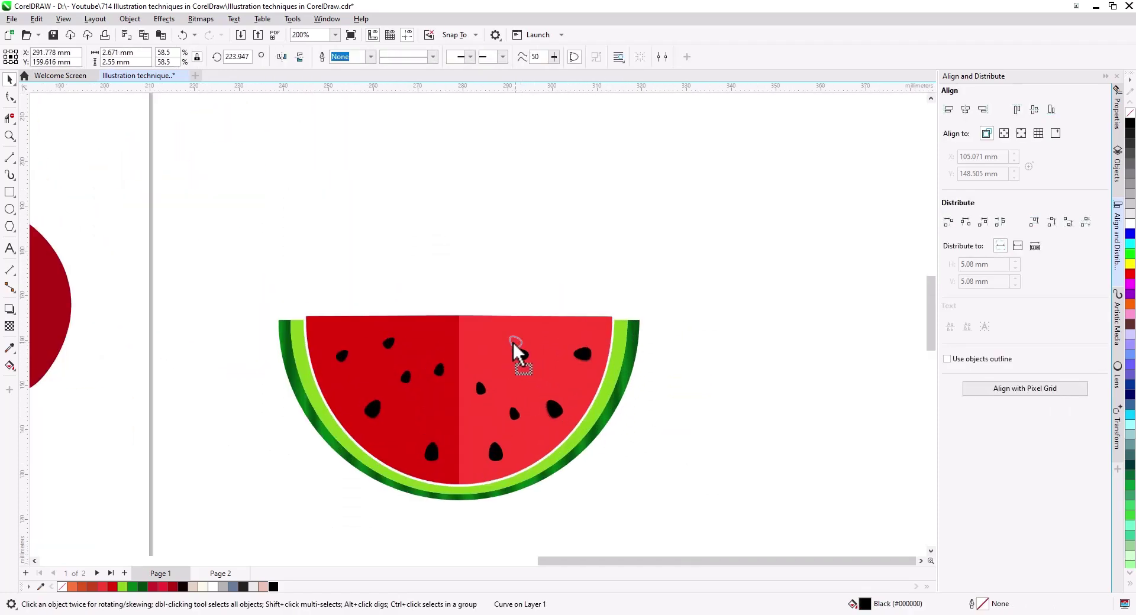
double_click(514, 413)
left_click_drag(551, 407, 528, 417)
left_click_drag(406, 377, 376, 402)
left_click(342, 355)
left_click_drag(352, 346, 358, 339)
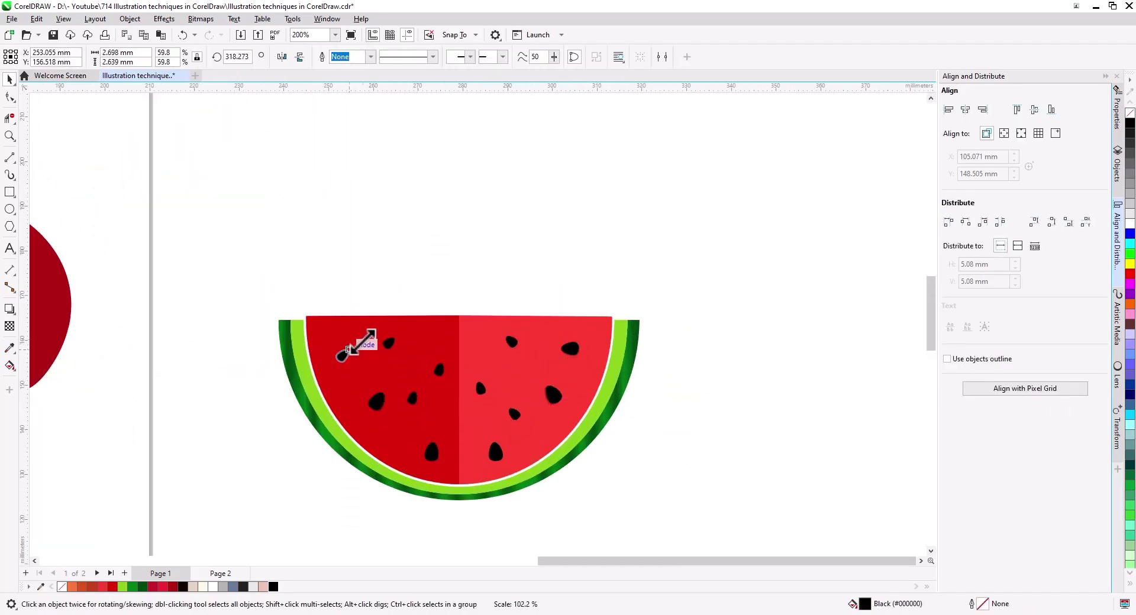
Draw a horizontal line about 75 mm long across the rind's open ends and Smart Fill the gap between rind and flesh.
scroll(616, 378, "up", 1)
scroll(615, 386, "up", 4)
scroll(111, 253, "left", 2)
key("F5")
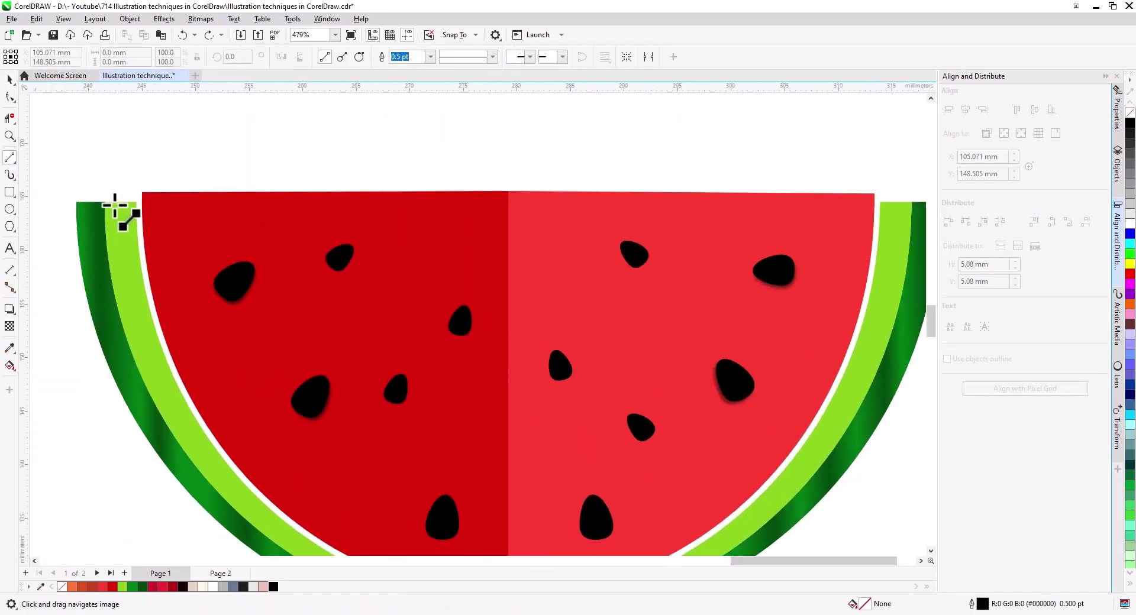
left_click_drag(91, 204, 899, 203)
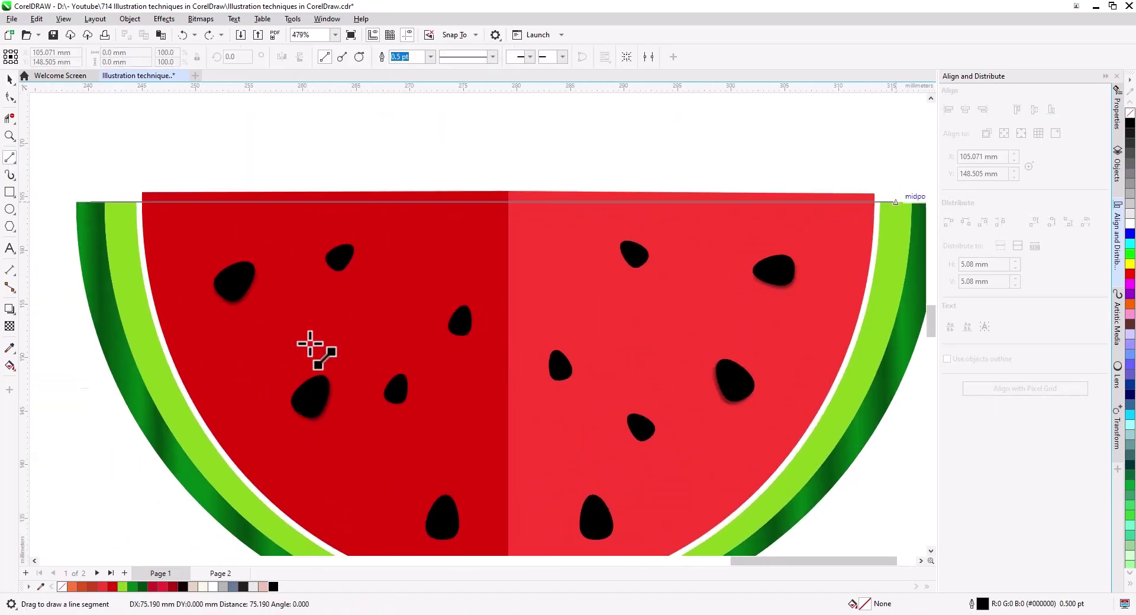
left_click(10, 365)
left_click(158, 336)
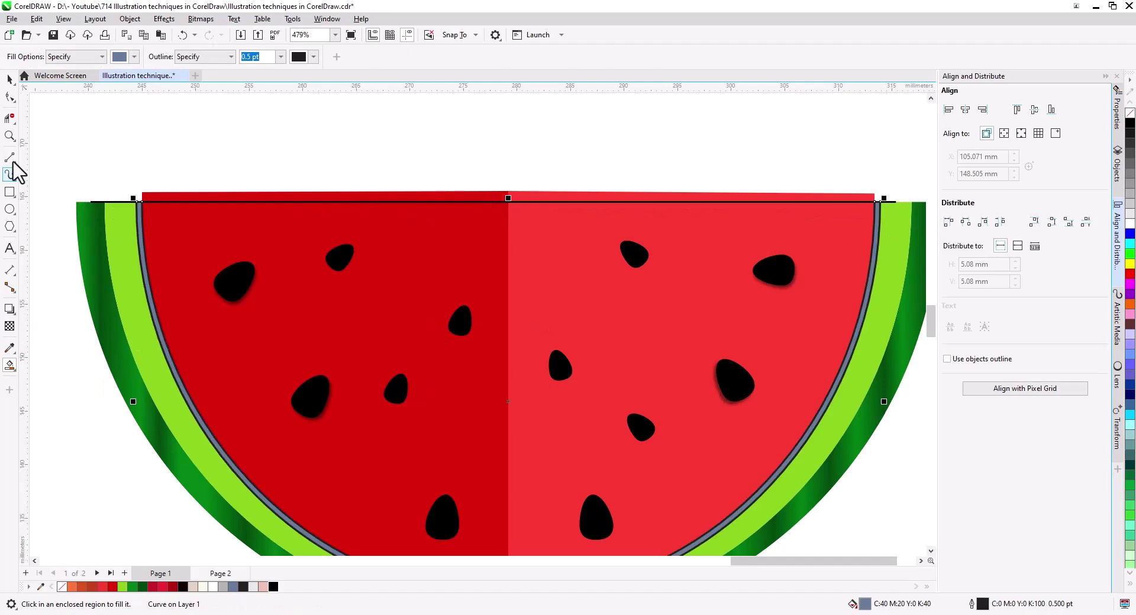
Fill the new gap shape white, remove its outline and delete the horizontal closing line.
left_click(10, 79)
left_click(1127, 227)
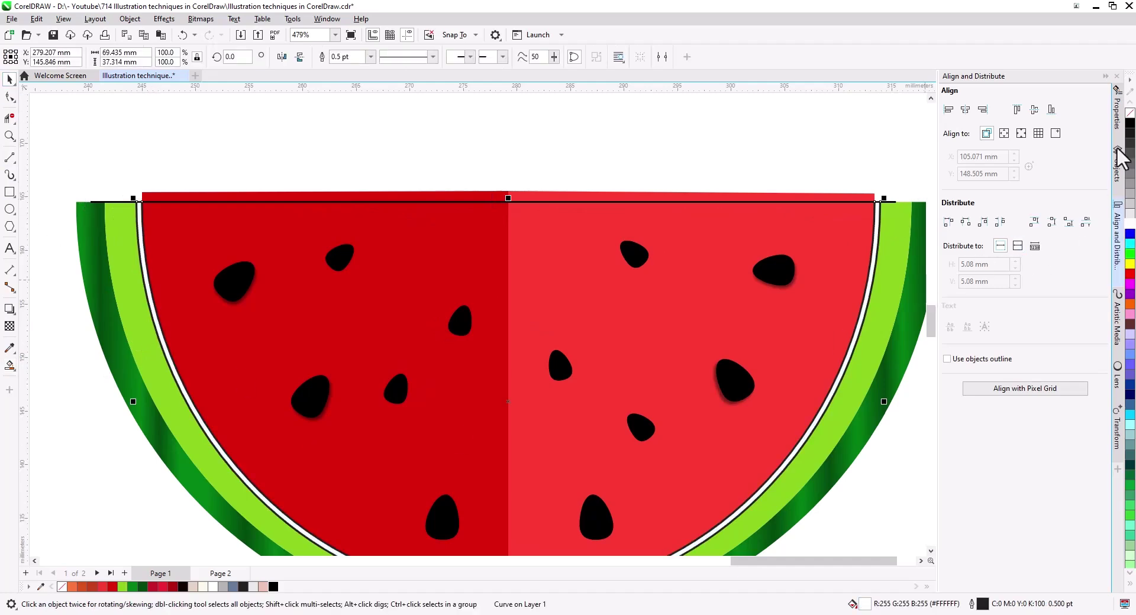
right_click(1129, 113)
left_click(903, 186)
left_click(892, 202)
key("Delete")
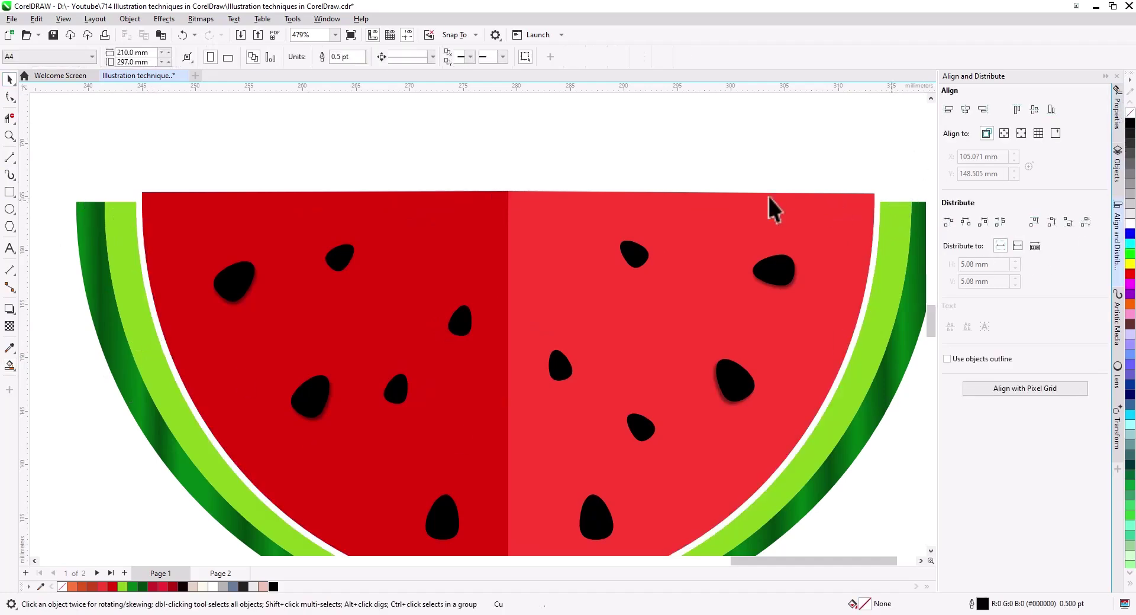
Group all parts of the watermelon slice.
scroll(549, 238, "down", 2)
scroll(458, 272, "down", 1)
left_click_drag(309, 167, 773, 420)
right_click(539, 296)
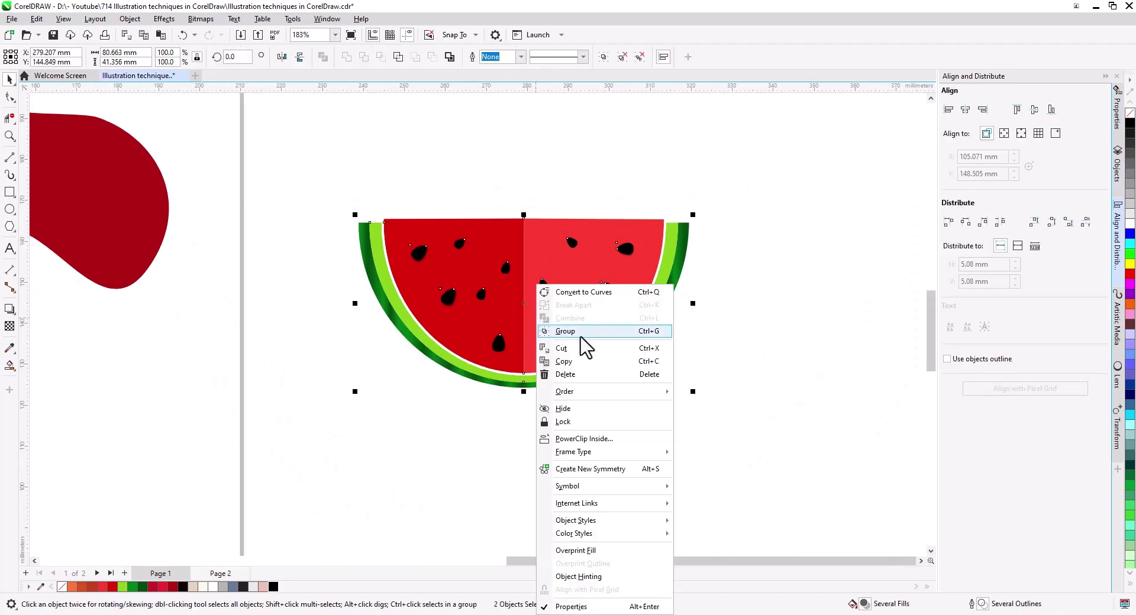
left_click(569, 325)
Rotate the slice to about 67°, place it over the central splash and scale it to about 46.5 × 64.2 mm.
scroll(533, 371, "down", 1)
left_click(700, 431)
left_click_drag(808, 478, 780, 354)
left_click_drag(716, 436, 349, 229)
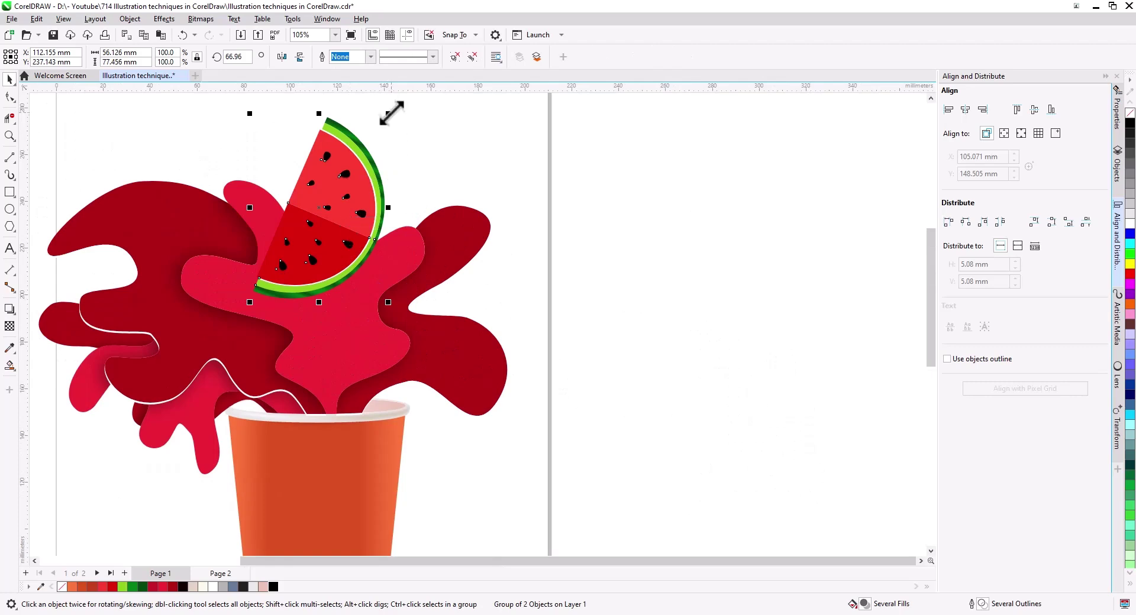
left_click_drag(388, 113, 365, 144)
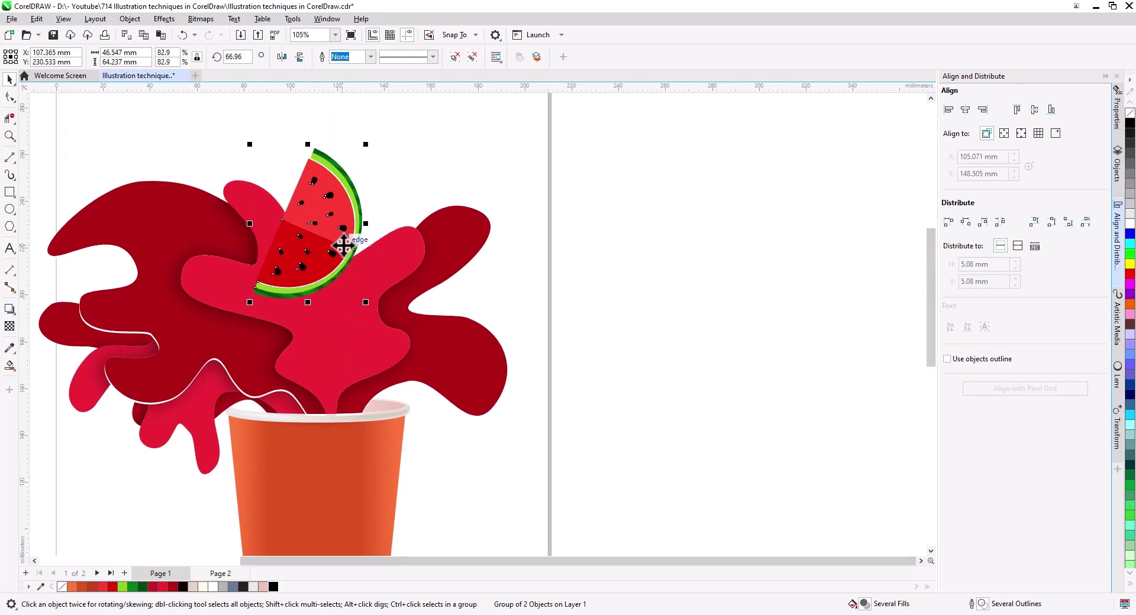
Place a smaller copy of the slice above the dark red splash, rotated with its rind facing up.
left_click_drag(344, 246, 303, 229)
left_click(332, 250)
left_click_drag(335, 297, 290, 264)
left_click(272, 215)
mouse_move(291, 235)
left_mouse_down()
mouse_move(318, 194)
mouse_move(312, 156)
mouse_move(308, 239)
left_mouse_up()
left_click(276, 194)
left_click_drag(292, 212, 281, 222)
Copy the large slice onto the dark red splash, scale it to about 37.2 × 19.1 mm and rotate it nearly level.
left_click_drag(442, 316, 281, 331)
right_click(281, 332)
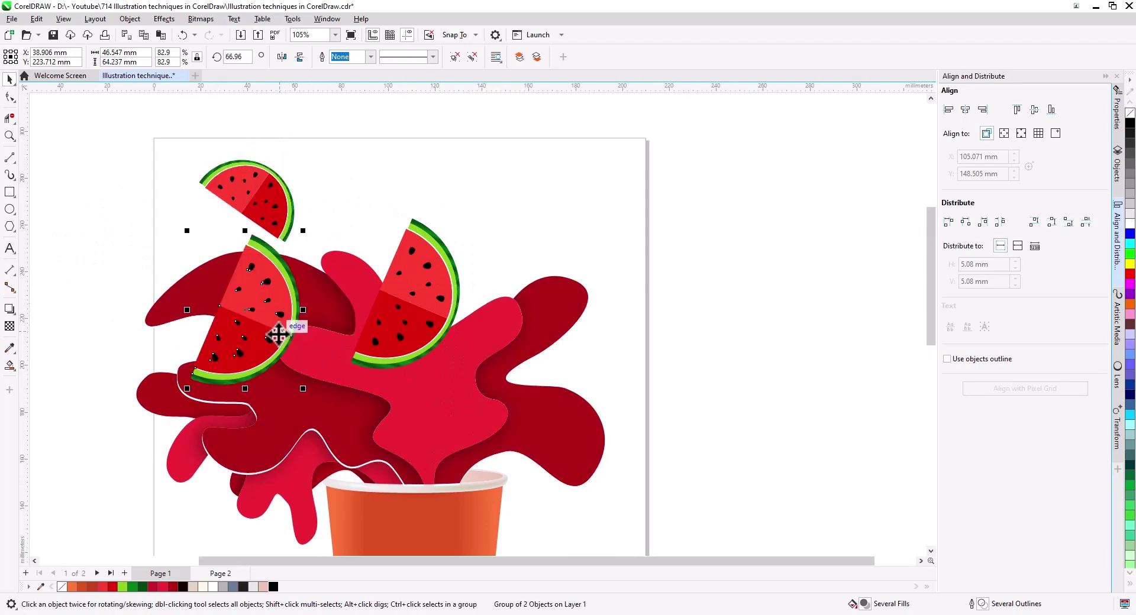
left_click(281, 332)
left_click_drag(300, 384, 240, 320)
left_click(230, 334)
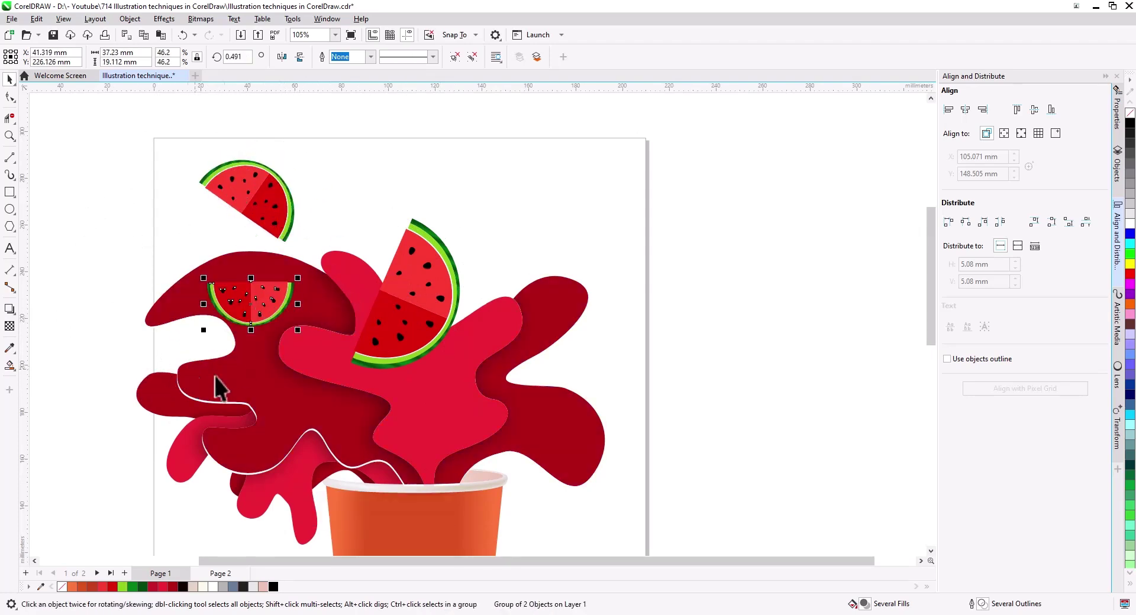
left_click_drag(216, 379, 230, 281)
Copy the large slice beside the cup over the hanging drips and scale it to about 31.6 × 43.6 mm.
left_click_drag(455, 215, 329, 429)
right_click(329, 428)
left_click_drag(236, 486, 271, 441)
left_click_drag(293, 418, 287, 432)
right_click(287, 432)
scroll(260, 438, "up", 5)
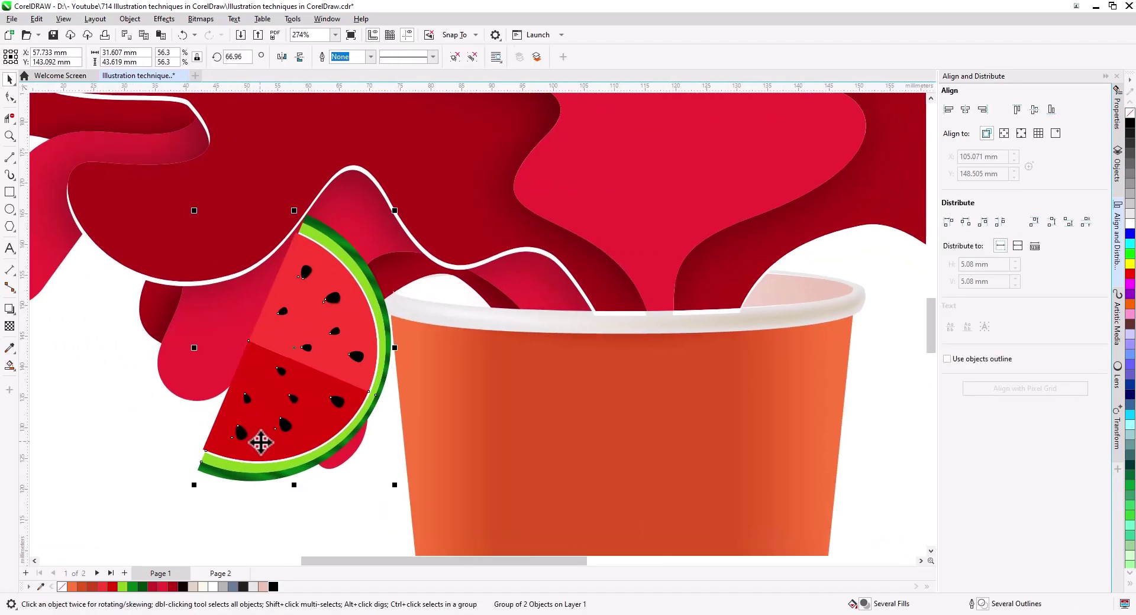
Order the lower slice behind the light red drips and move it down and outward so that it peeks out beneath them.
right_click(307, 382)
mouse_move(383, 125)
left_click(488, 141)
left_click_drag(282, 455, 264, 485)
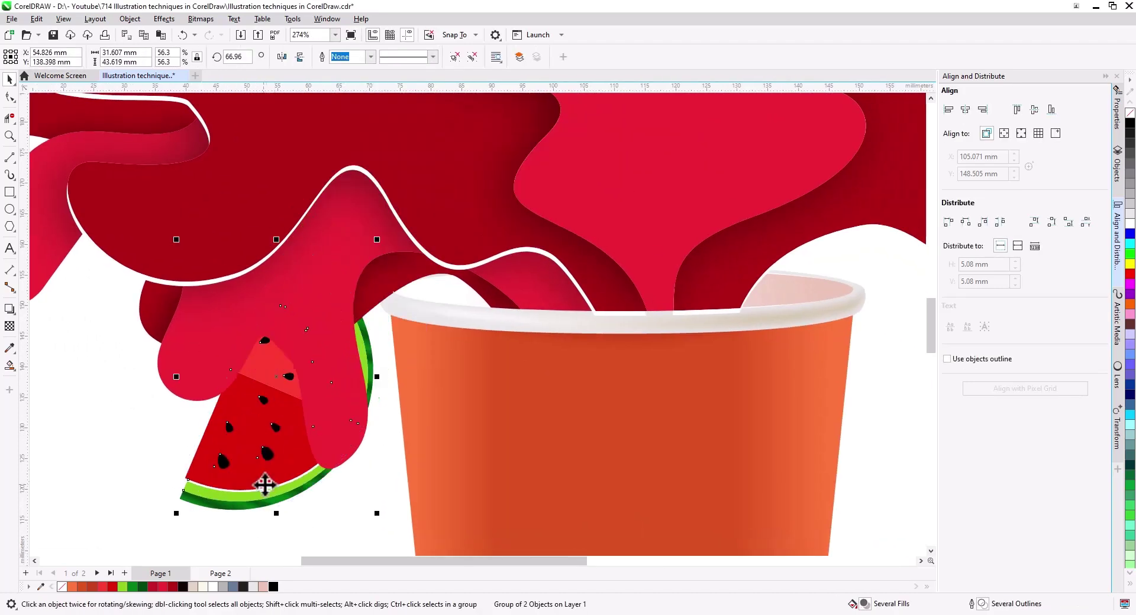
scroll(237, 497, "down", 2)
left_click_drag(198, 513, 265, 409)
left_click_drag(332, 373, 343, 368)
Copy the drip shadow from inside the splash's PowerClip, finish editing and paste it onto the page.
left_click(267, 269)
double_click(276, 239)
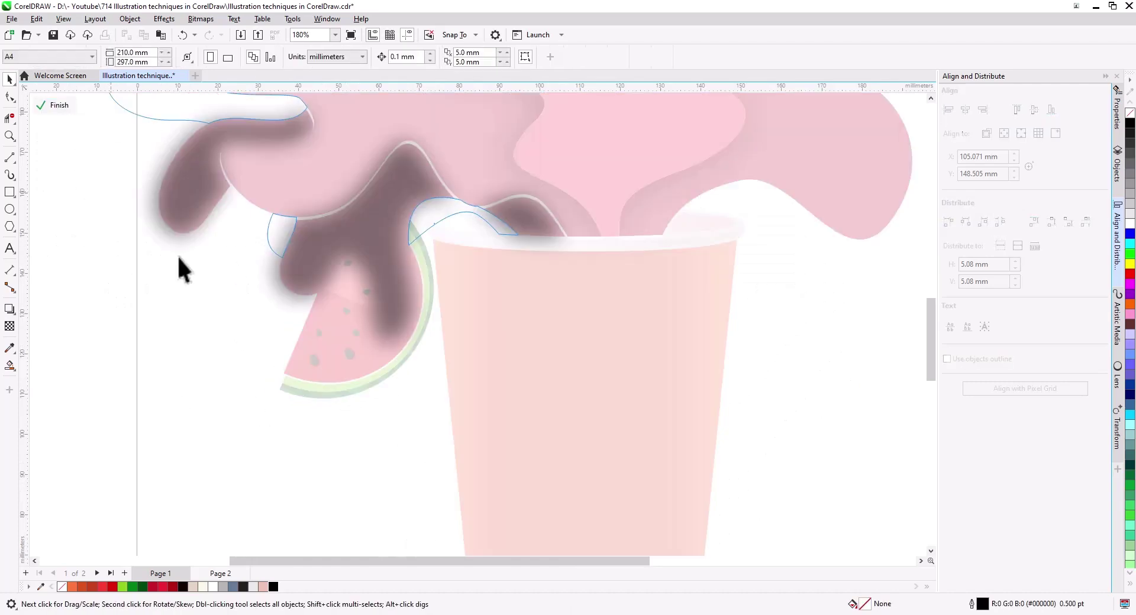
left_click(261, 220)
left_click(143, 35)
left_click(56, 106)
left_click(161, 35)
Reorder the pasted drip shadow behind the light red drips so that it shades the lower slice.
scroll(388, 307, "up", 3)
right_click(389, 315)
mouse_move(521, 361)
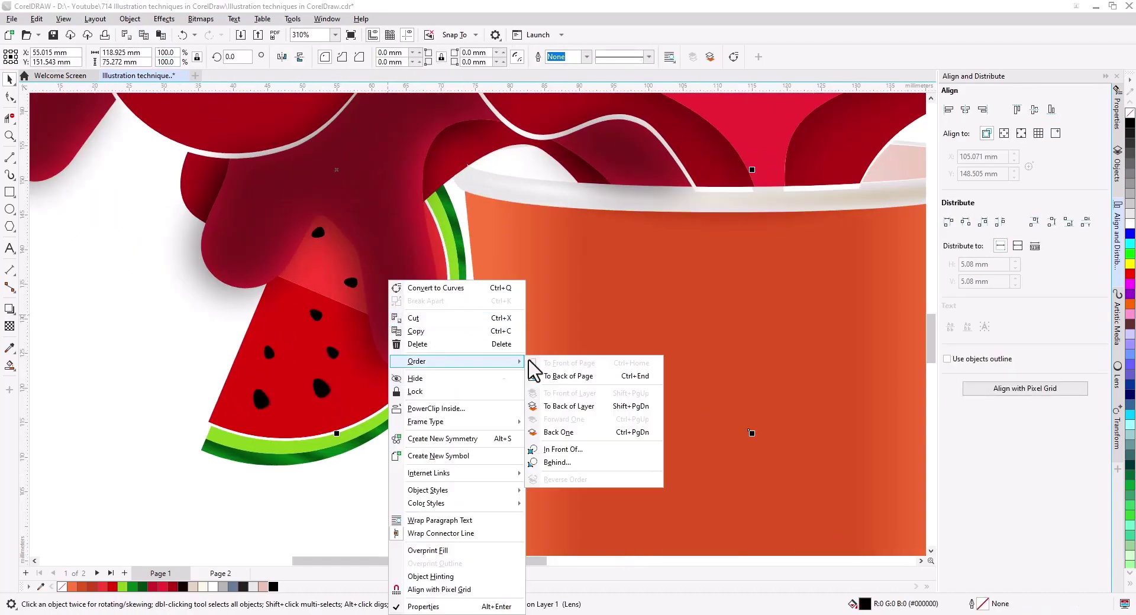
left_click(549, 376)
right_click(190, 319)
key("Escape")
Place a copy of the small level slice above the cup's far rim and rotate it to about 54°.
scroll(321, 436, "down", 5)
left_click(418, 385)
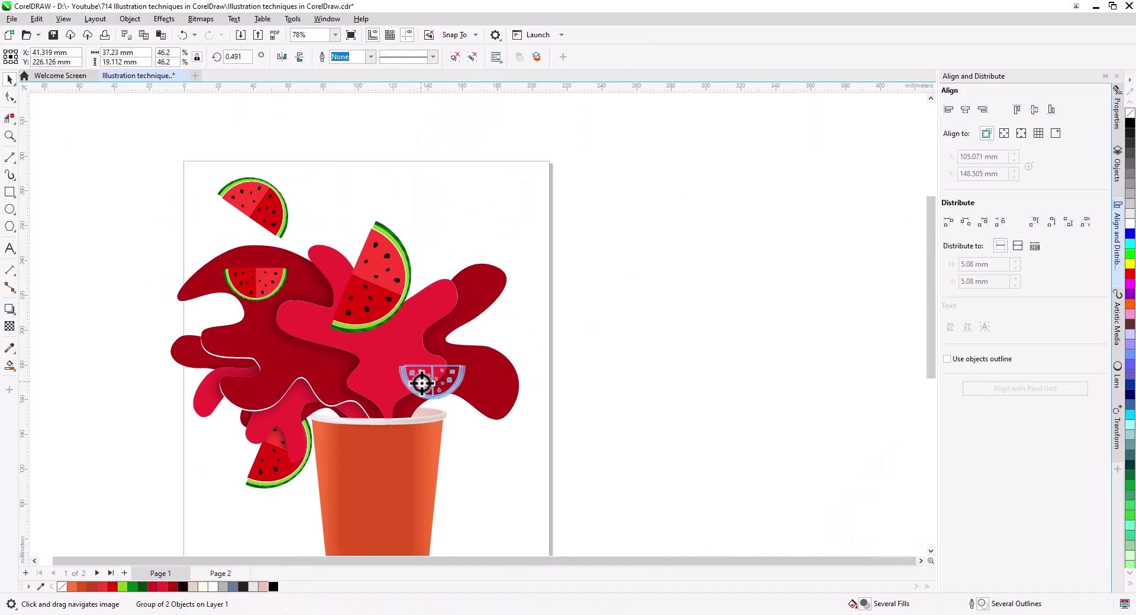
scroll(434, 359, "up", 5)
left_click(434, 359)
left_click_drag(493, 418, 490, 277)
left_click_drag(411, 347, 418, 346)
Bring the light red splash and the large slice in front of the new slice near the cup rim.
scroll(381, 338, "down", 2)
left_click(303, 290, "shift")
right_click(284, 299)
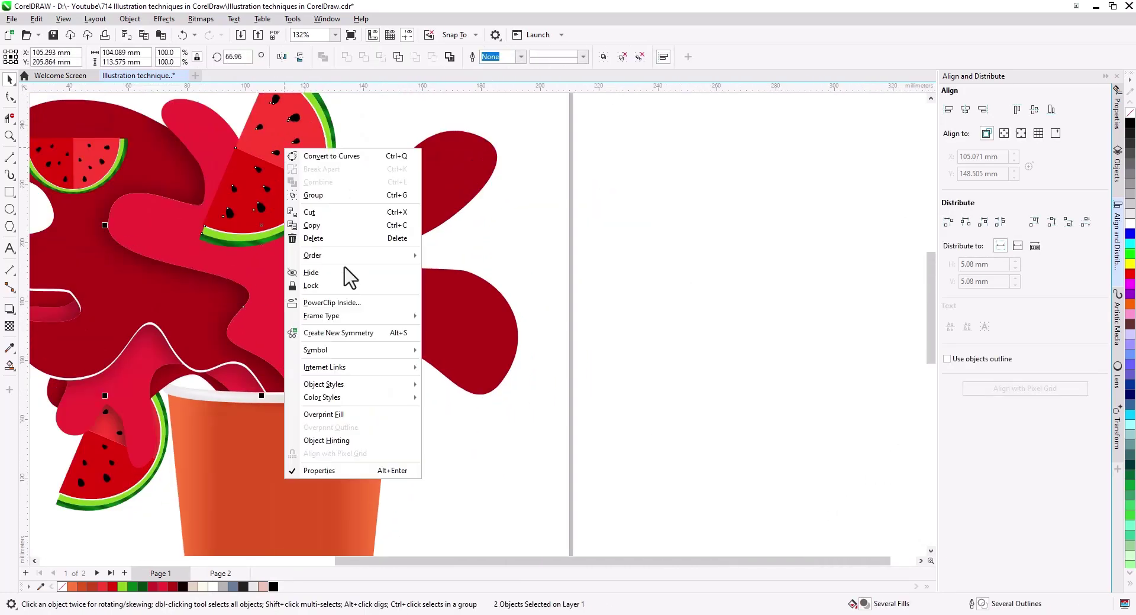
left_click(473, 377)
left_click(524, 350)
Copy the light splash's shadow from inside the dark red splash's PowerClip, finish editing and paste it onto the page.
left_click(467, 332)
left_click(54, 105)
left_click(151, 153)
left_click(143, 36)
left_click(54, 104)
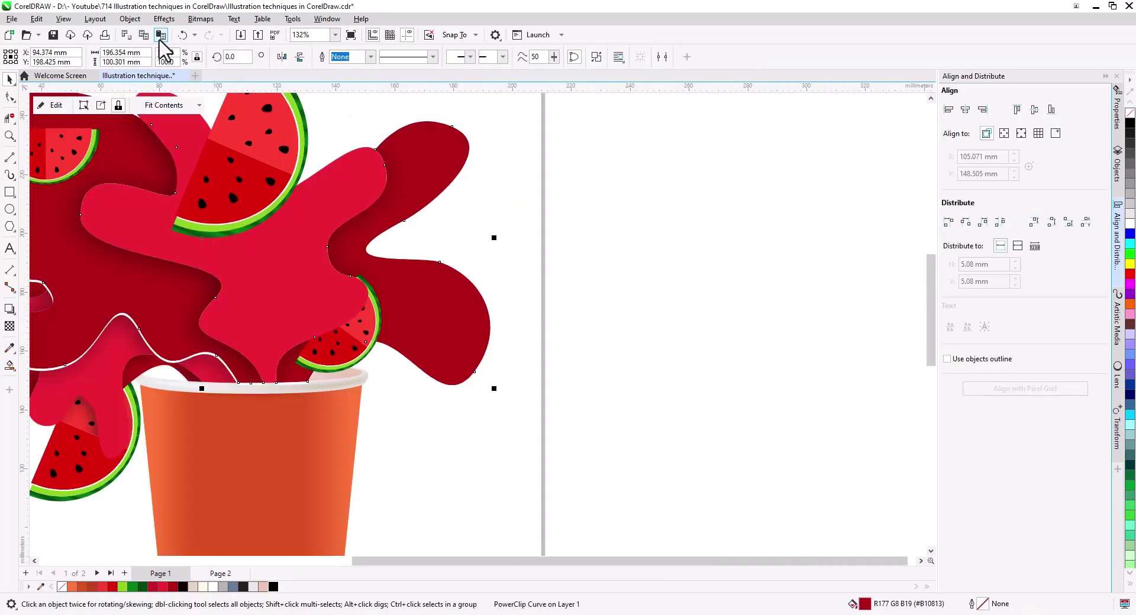
left_click(160, 35)
Convert the pasted shadow to a bitmap and crop it by reshaping its corner nodes around the slice by the rim.
left_click(200, 19)
left_click(204, 33)
left_click(583, 380)
left_click(9, 97)
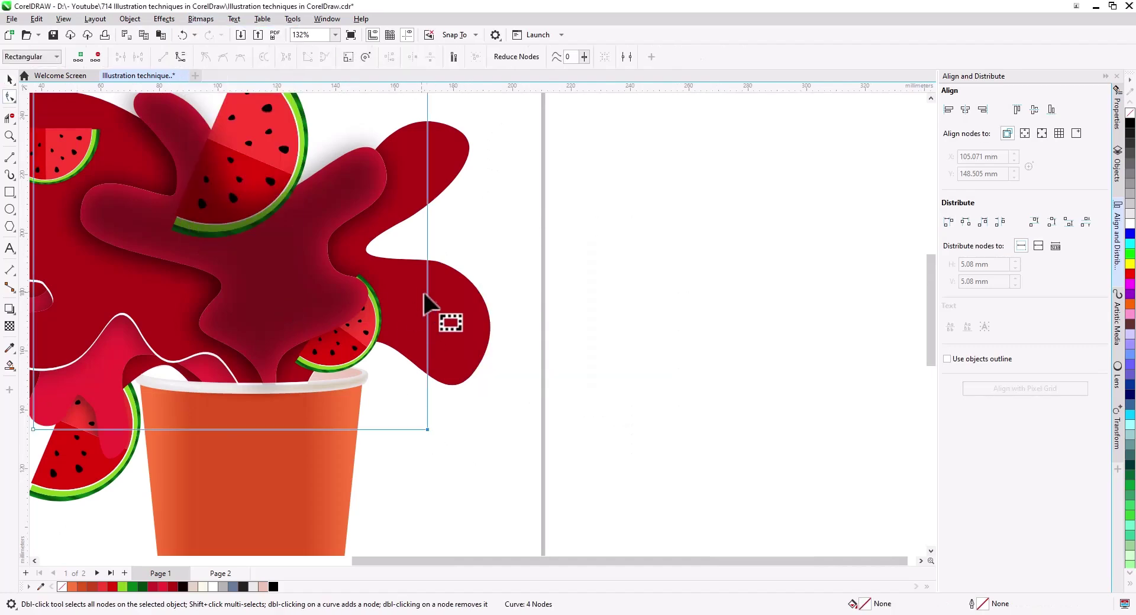
left_click_drag(425, 430, 350, 347)
Select the cropped shadow bitmap over the slice by the cup rim and duplicate it in place.
scroll(355, 346, "up", 4)
left_click(10, 79)
left_click(328, 333)
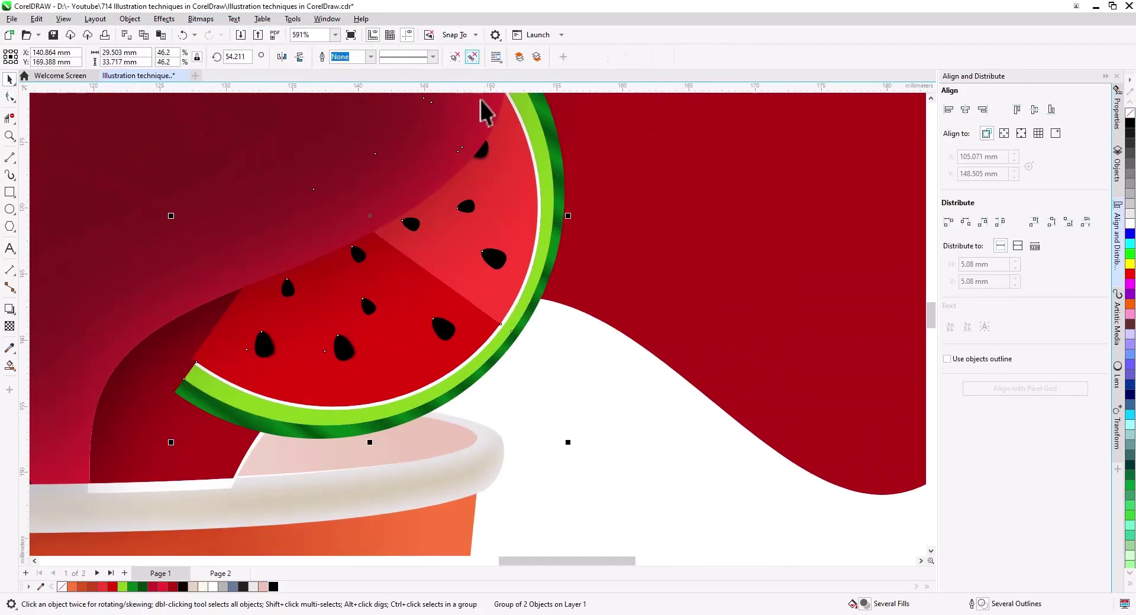
left_click(480, 109)
left_click(143, 35)
left_click(161, 35)
PowerClip both shadow bitmaps inside the watermelon slice by the cup rim.
right_click(192, 225)
left_click(252, 381)
left_click(451, 269)
right_click(307, 213)
left_click(354, 367)
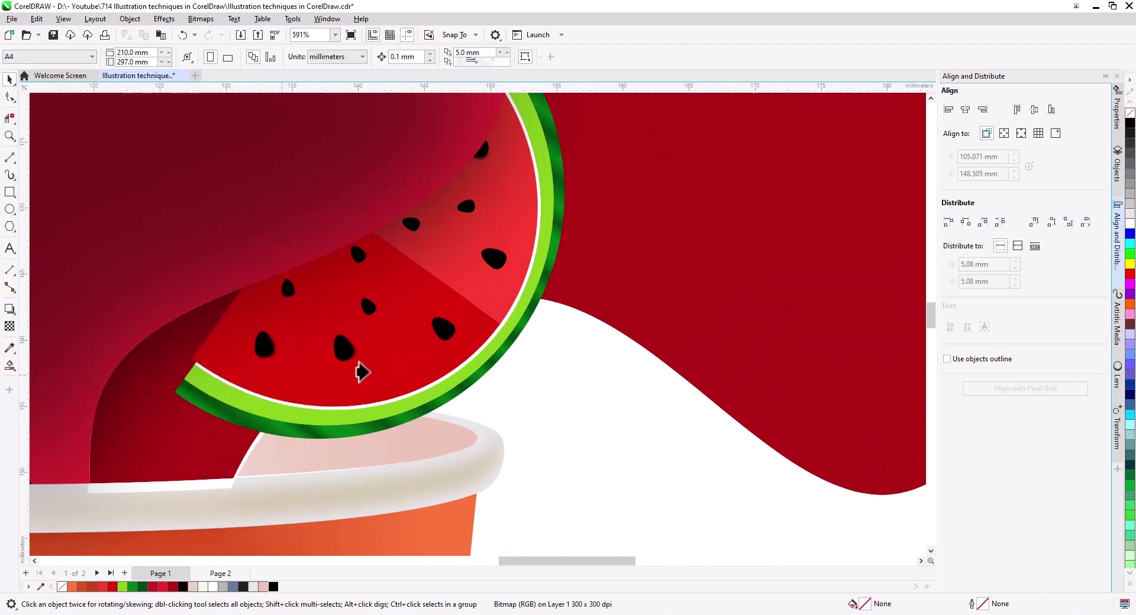
left_click(464, 334)
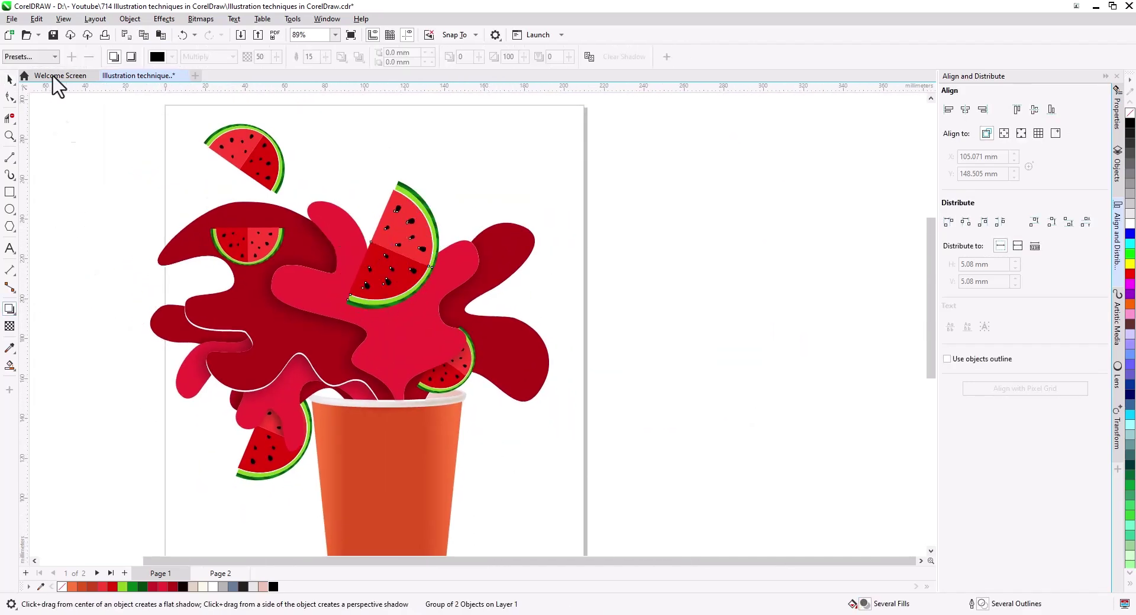
Apply a preset drop shadow to the large tilted slice and add a drop shadow to the small slice on the dark splash.
left_click(57, 139)
scroll(271, 266, "up", 2)
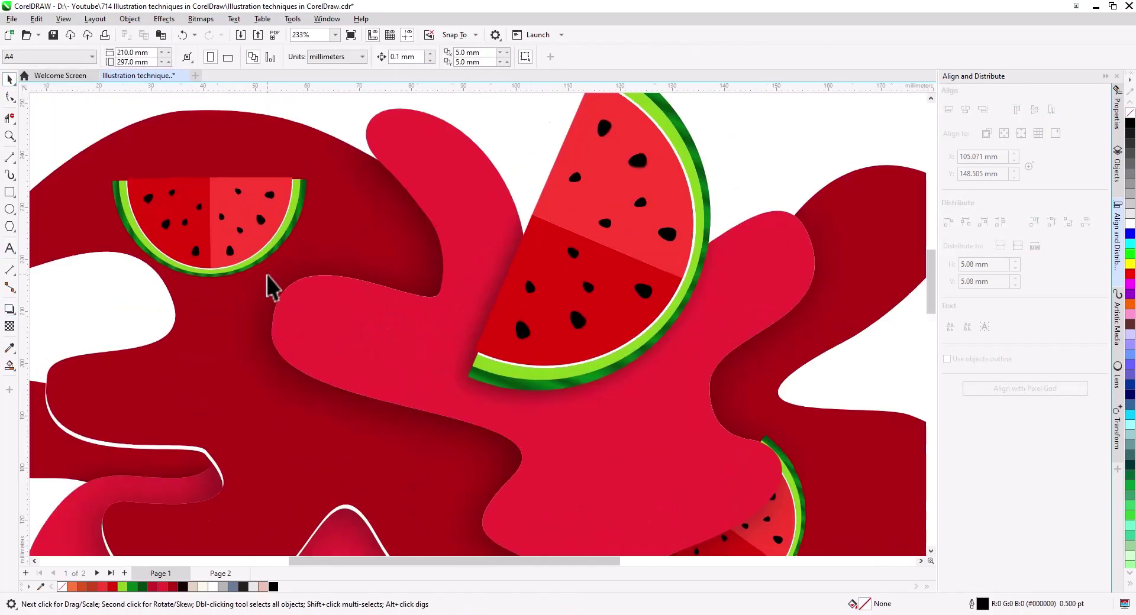
left_click(355, 313)
left_click(9, 308)
left_click(46, 57)
left_click_drag(229, 309, 257, 319)
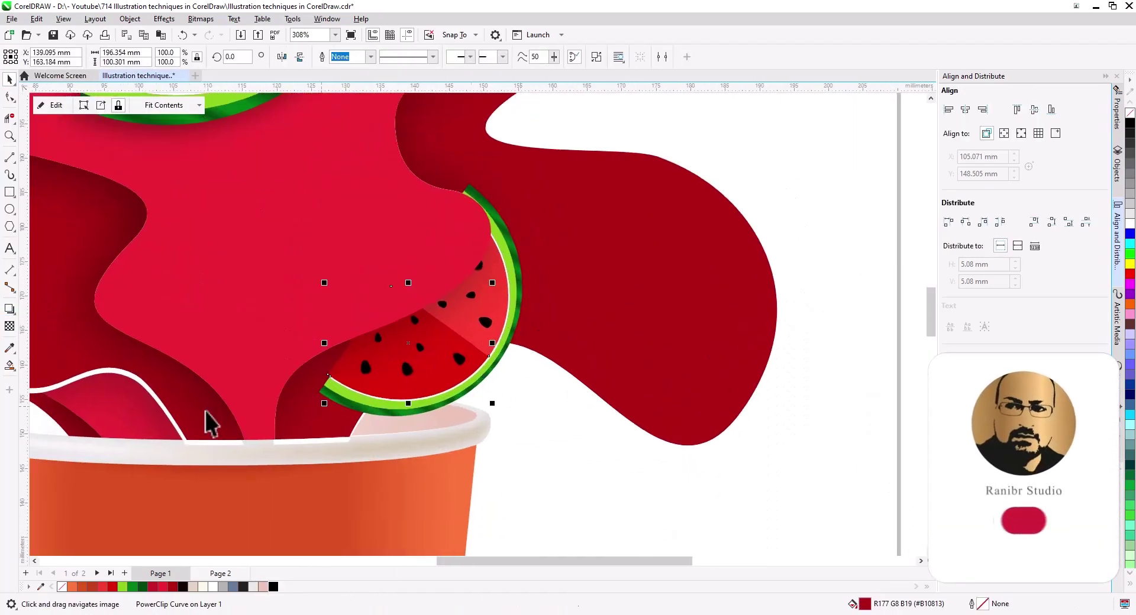
left_click(45, 57)
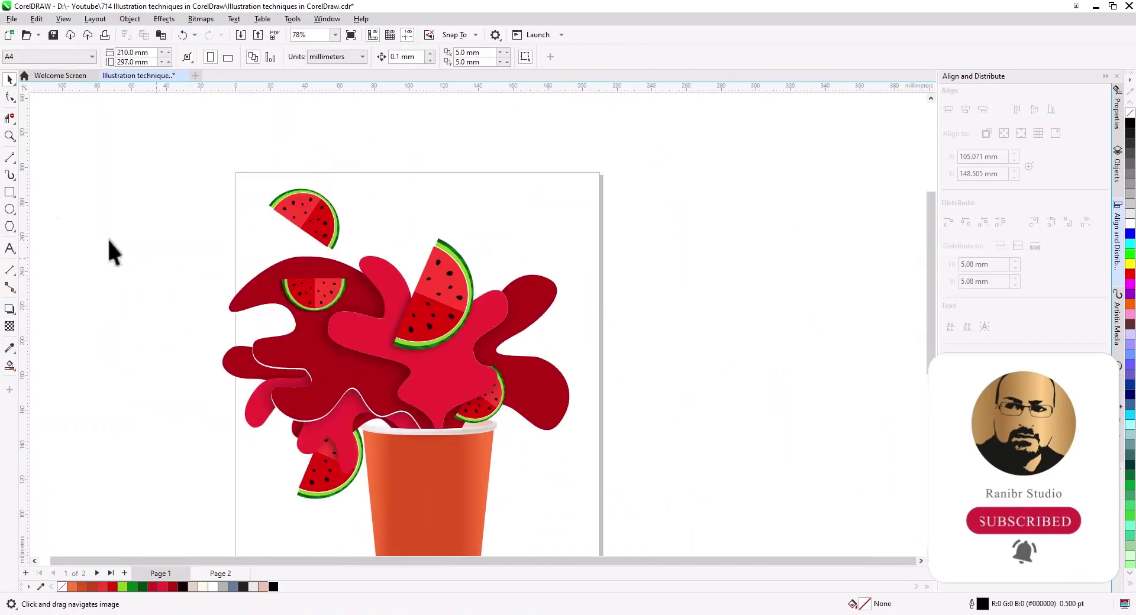
Draw three closed freehand droplets: near the large slice's tip, about 18 × 11 mm below the upper slice, and about 33 × 26 mm beside the dark lobes.
left_click(13, 161)
left_click(35, 158)
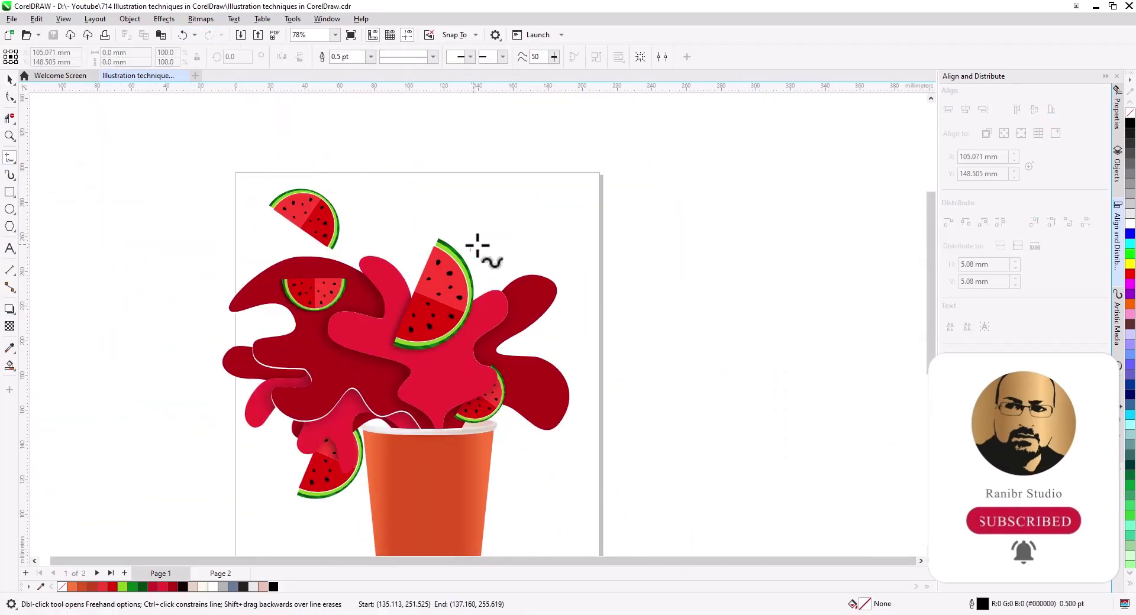
left_click_drag(476, 248, 468, 249)
left_click_drag(254, 250, 253, 239)
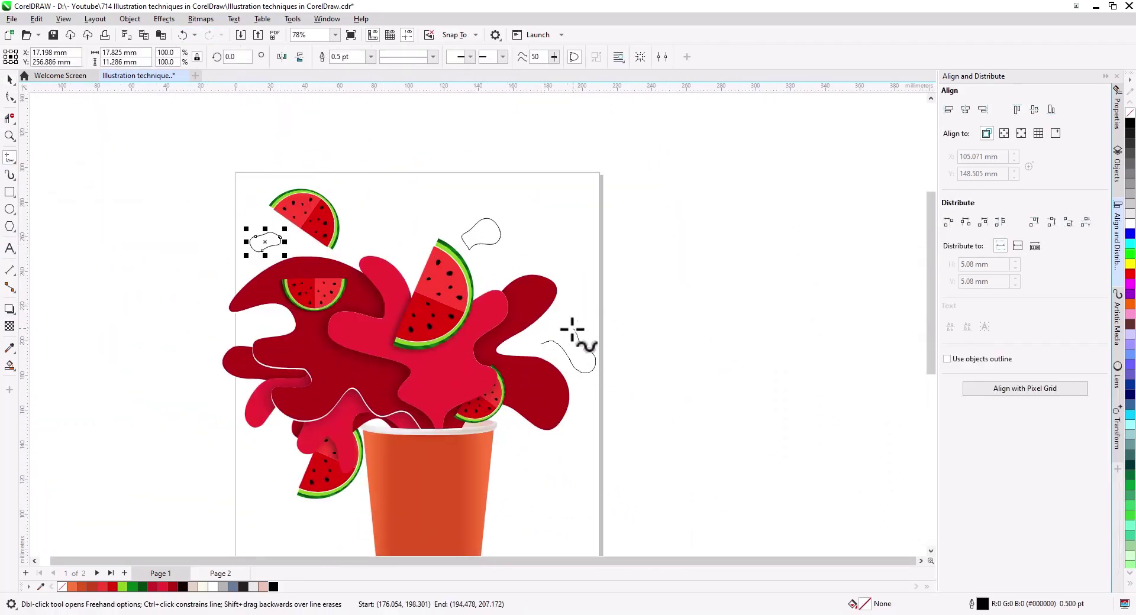
left_click_drag(572, 329, 541, 343)
Fill the two droplets near the upper slices with bright red and the one beside the dark lobes with dark red.
left_click(10, 80)
left_click(484, 233)
left_click(265, 242, "shift")
left_click(163, 587)
left_click(570, 348)
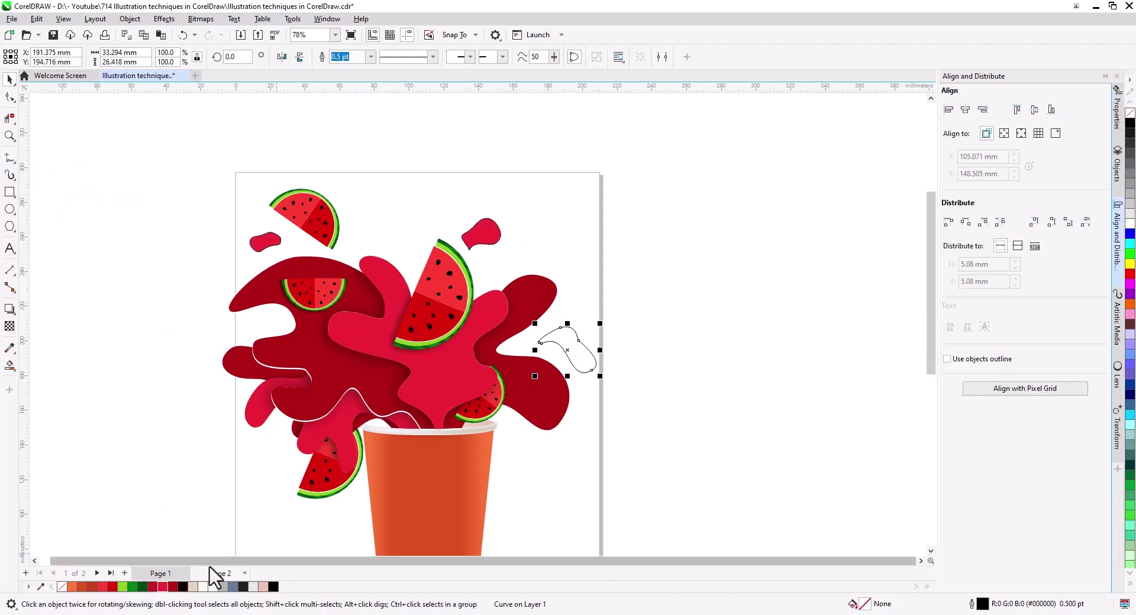
left_click(173, 587)
Reshape the nodes of the bright red droplet above the large slice, smoothing its pointed end.
scroll(536, 343, "up", 2)
scroll(465, 254, "up", 3)
left_click(9, 97)
left_click(473, 266)
double_click(431, 260)
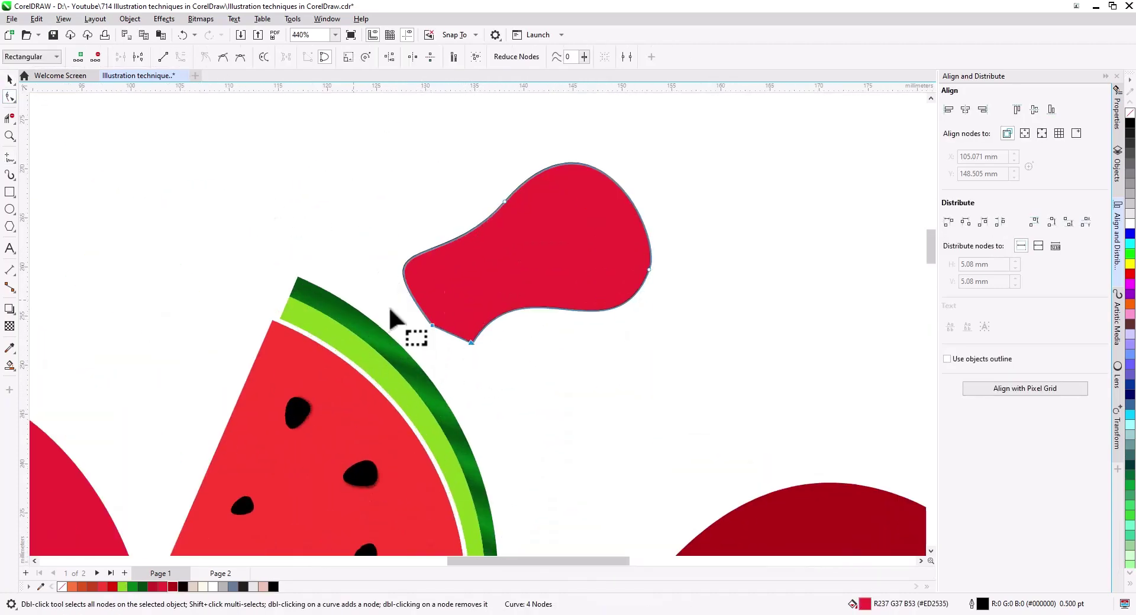
left_click_drag(441, 331, 444, 384)
left_click_drag(369, 275, 385, 308)
scroll(355, 284, "down", 2)
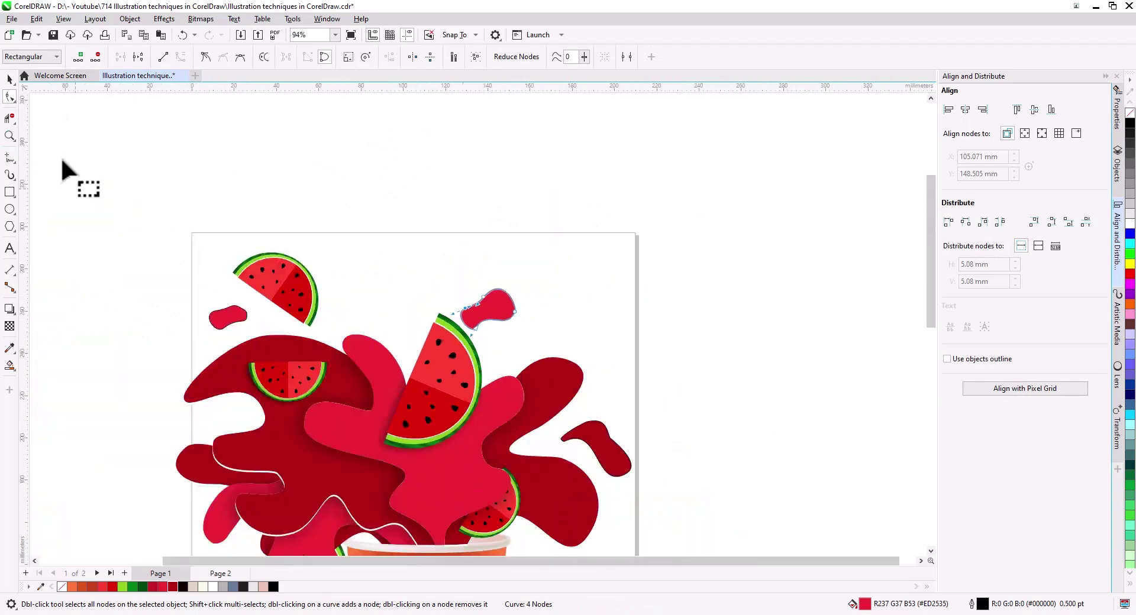
Select the whole artwork and remove the outlines, including those of the new droplets.
left_click(9, 79)
scroll(556, 299, "down", 1)
left_click(607, 506)
key("ctrl+a")
right_click(1130, 113)
left_click(706, 364)
Group the whole artwork, scale it down while rotating it about 36° counterclockwise, and ungroup it.
key("ctrl+a")
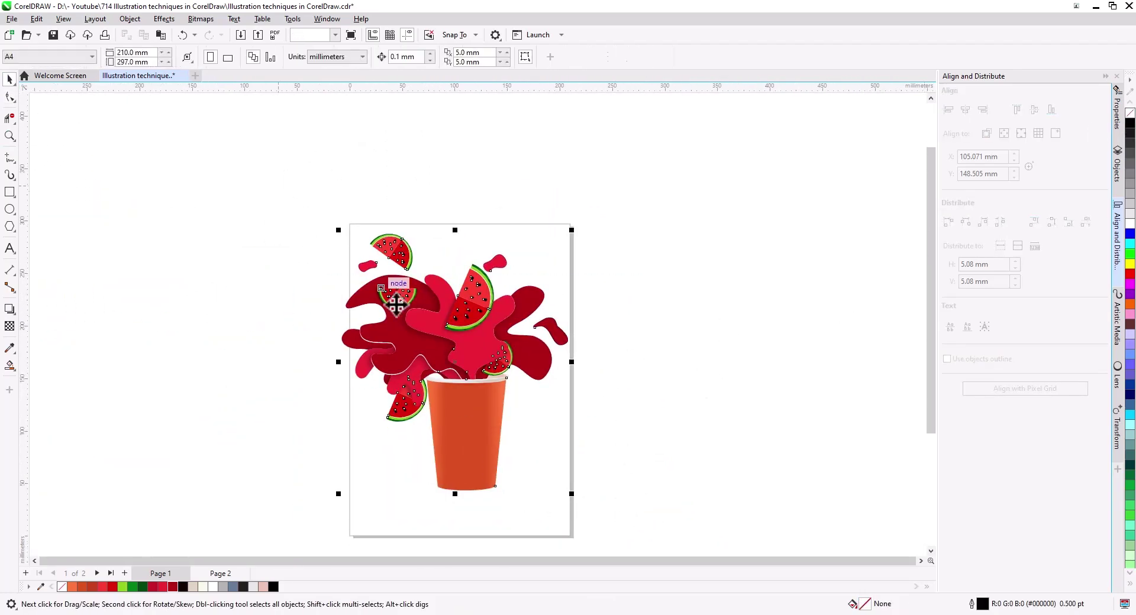
key("ctrl+g")
left_click_drag(572, 495, 567, 365)
left_click_drag(468, 375, 495, 394)
scroll(519, 414, "up", 3)
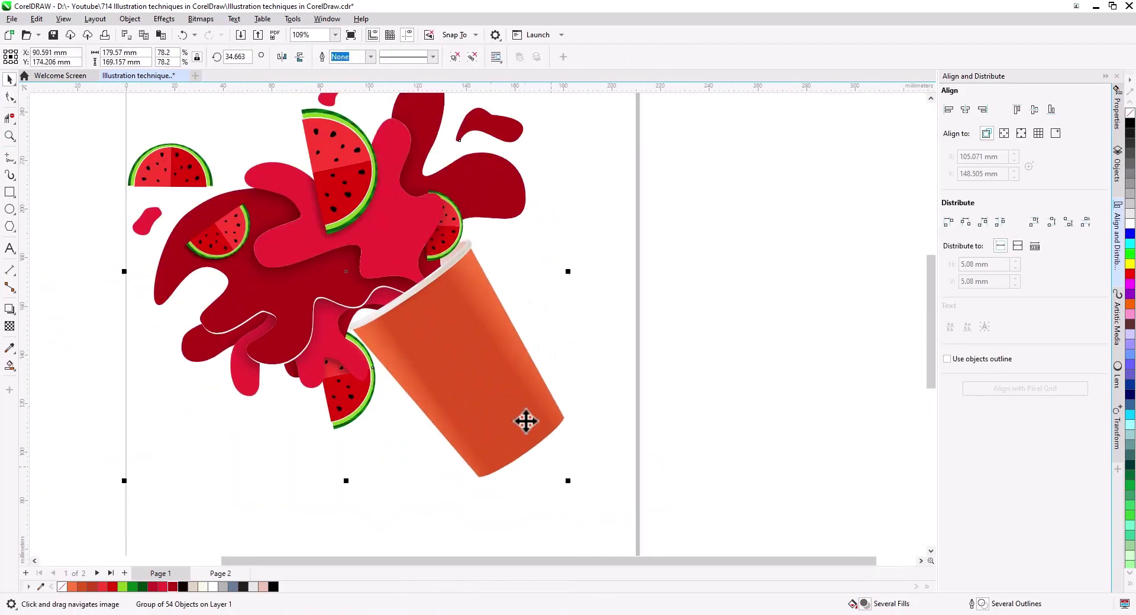
scroll(568, 402, "down", 1)
key("ctrl+u")
left_click(591, 408)
Apply drop shadow preset 11 to the cup and set its offset to about -1.0 mm horizontally and -5.4 mm vertically.
left_click(503, 367)
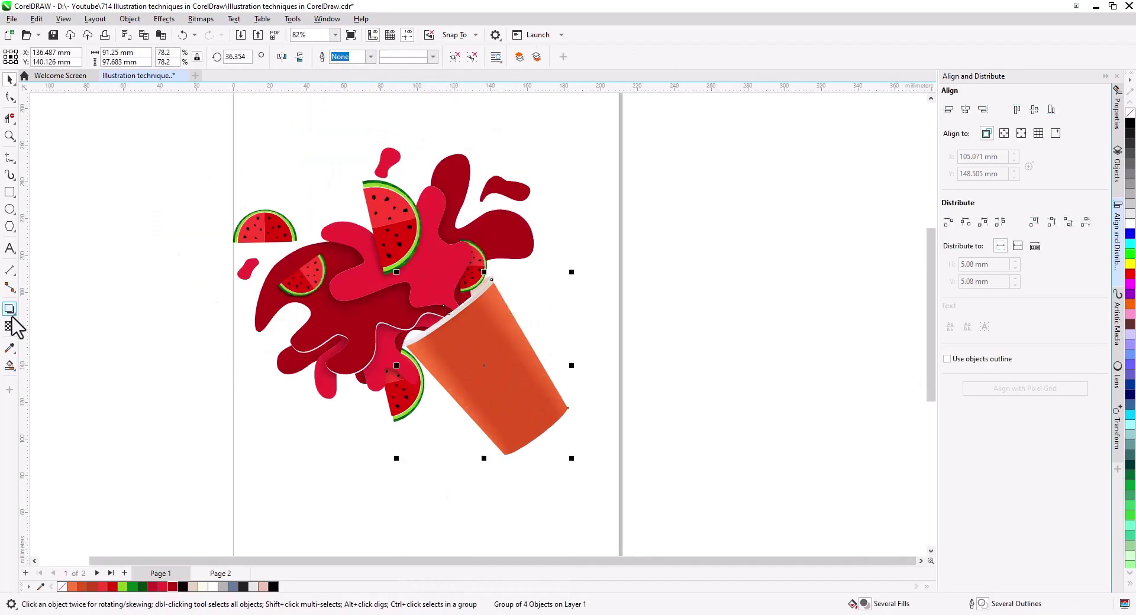
left_click(12, 317)
left_click(12, 55)
left_click(35, 250)
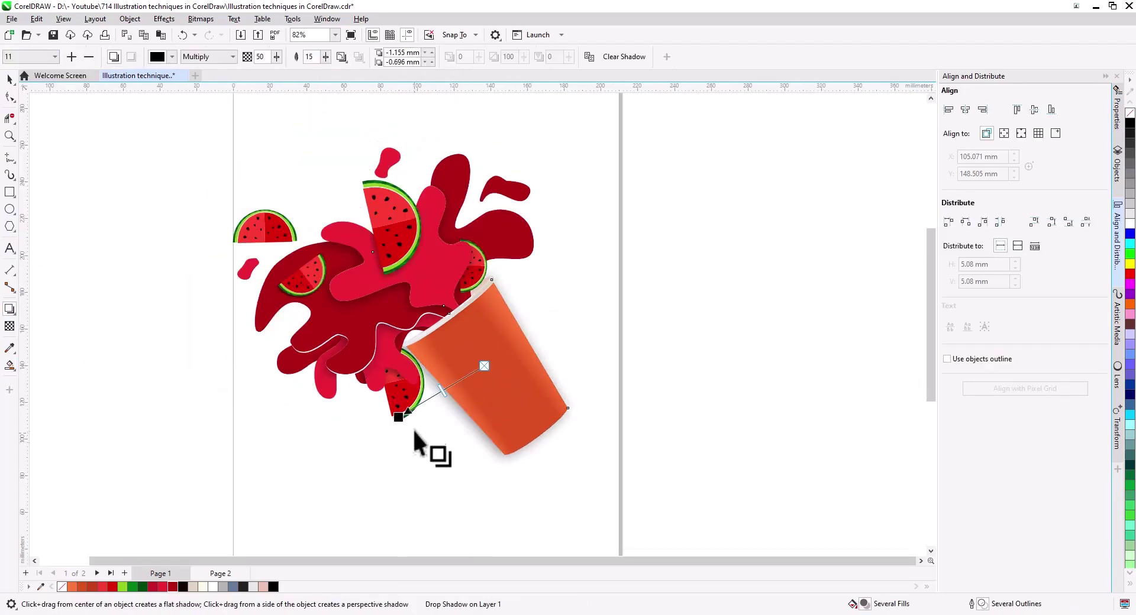
left_click_drag(398, 417, 466, 467)
left_click(9, 80)
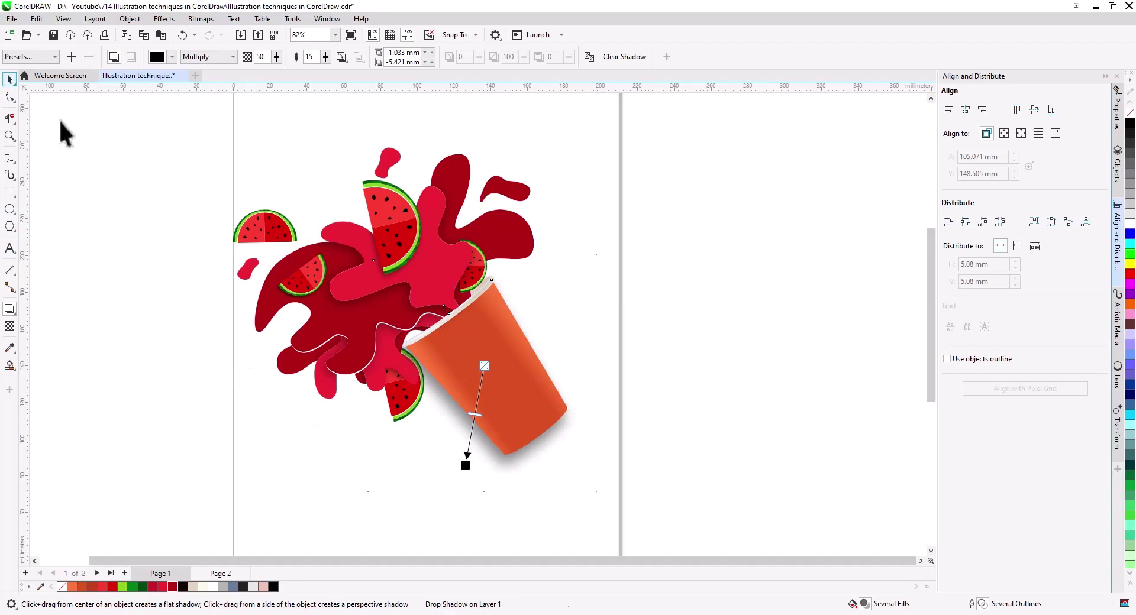
Break the drop shadow apart from the cup and send the separated shadow to the back of the page.
right_click(471, 444)
left_click(530, 452)
left_click(640, 451)
left_click(540, 444)
right_click(541, 444)
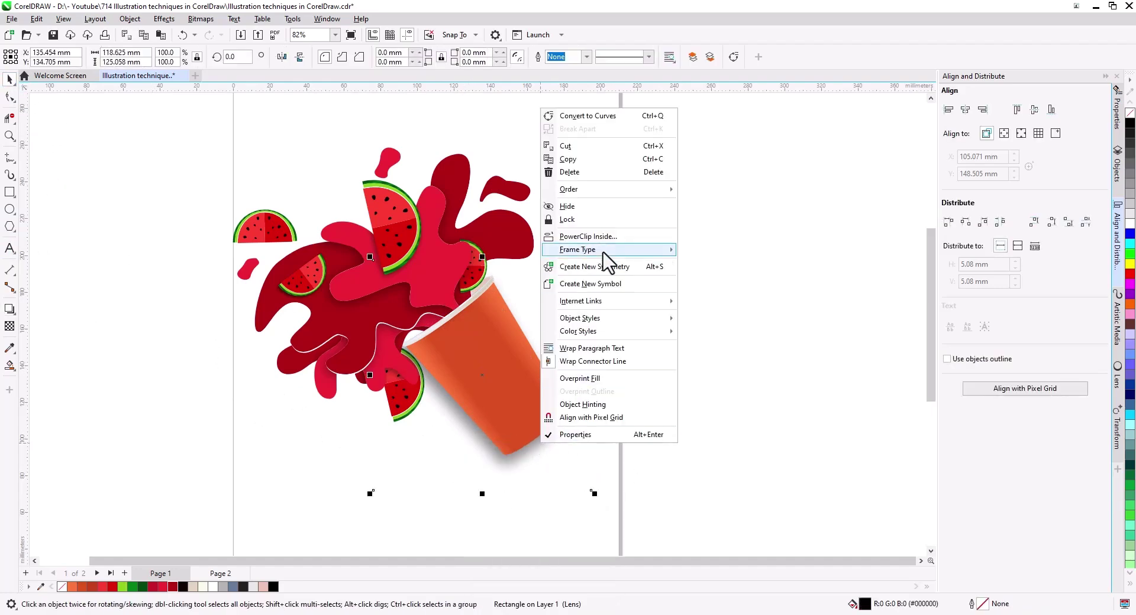
mouse_move(615, 190)
left_click(702, 206)
left_click(703, 313)
Move the free slice beside the splash higher and rotate it so its cut edge slopes diagonally.
left_click_drag(529, 363, 560, 372)
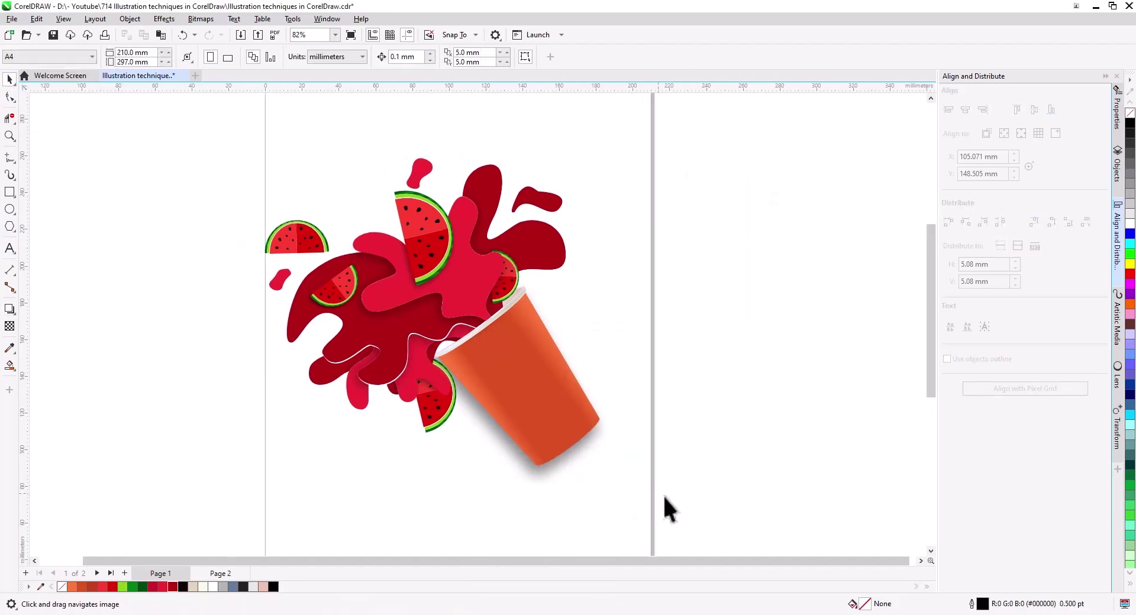
left_click_drag(663, 495, 289, 261)
left_click(290, 261)
double_click(292, 245)
left_click_drag(335, 217, 338, 234)
mouse_move(327, 216)
left_mouse_down()
mouse_move(313, 218)
mouse_move(318, 237)
mouse_move(323, 217)
left_mouse_up()
left_click(306, 245)
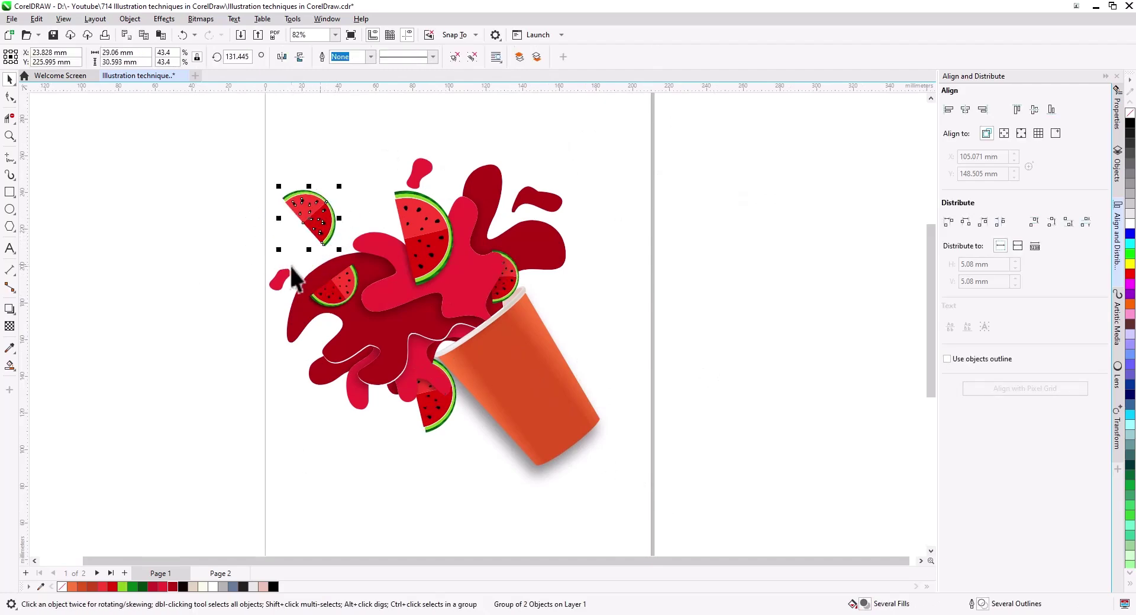
Move the small bright red droplet closer beneath the free slice and fine-tune that slice's rotation.
left_click_drag(284, 281, 348, 238)
left_click(329, 228)
left_click(329, 228)
left_click(278, 324)
Rotate the large watermelon slice on the splash until its cut edge is vertical.
double_click(446, 226)
left_click_drag(390, 187, 385, 181)
left_click(420, 239)
left_click(435, 215)
left_click_drag(456, 180, 467, 192)
left_click(452, 153)
Send the bright red droplet above the large slice to the back of the page and move it clear of the slice.
right_click(429, 173)
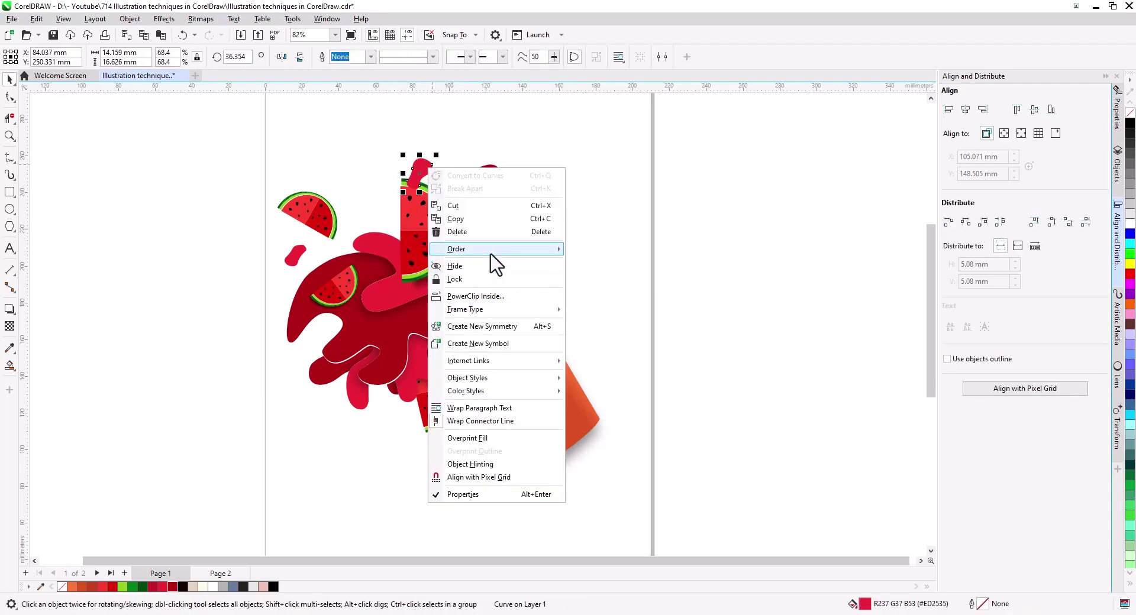
mouse_move(489, 261)
left_click(609, 278)
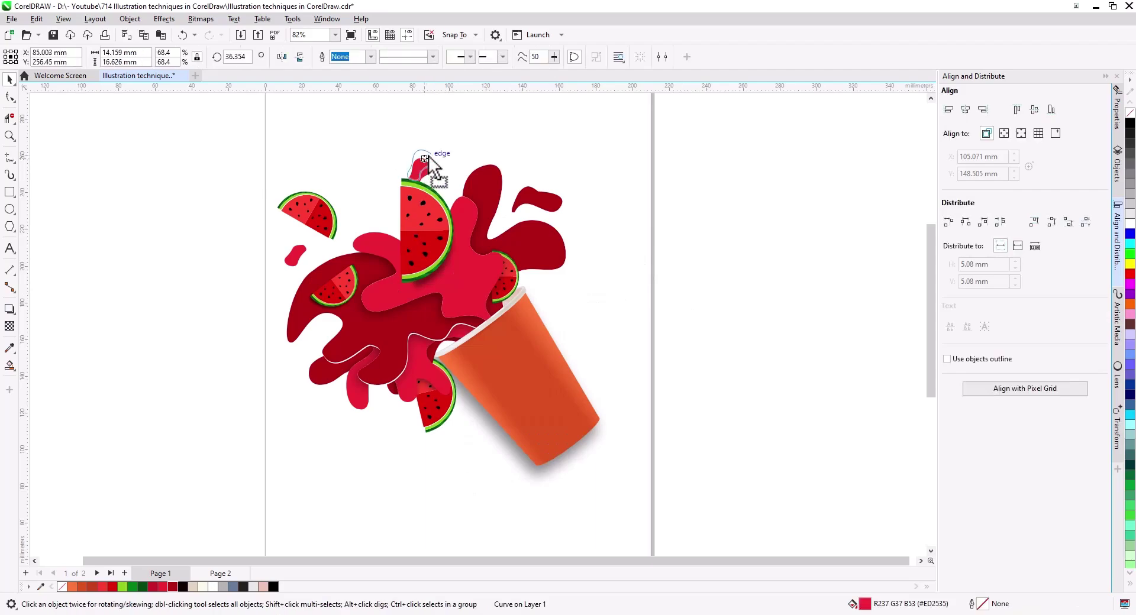
left_click_drag(426, 168, 446, 146)
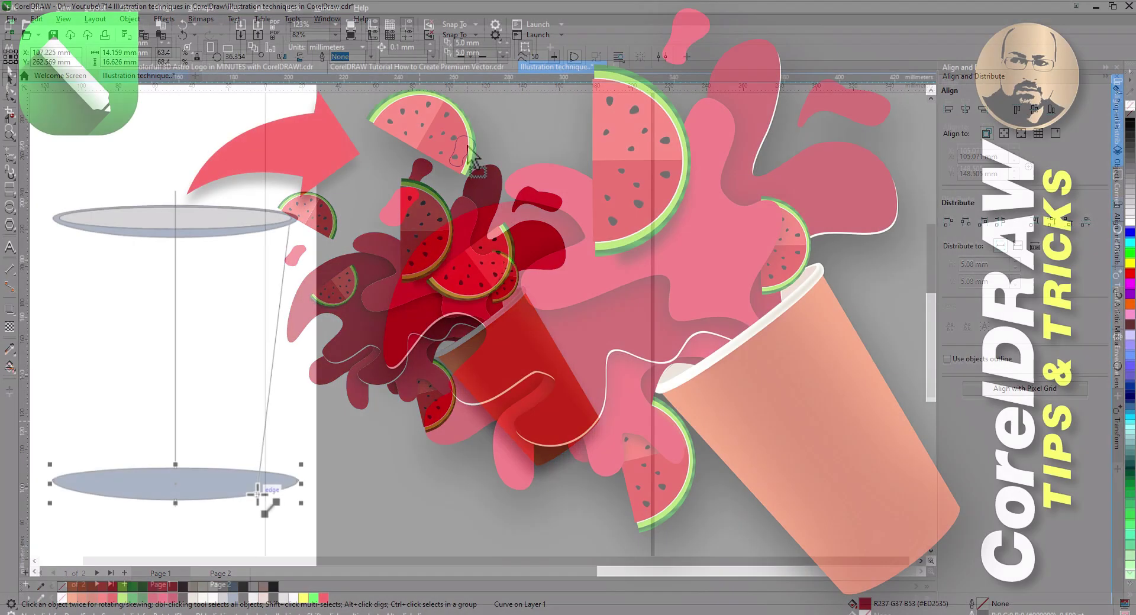